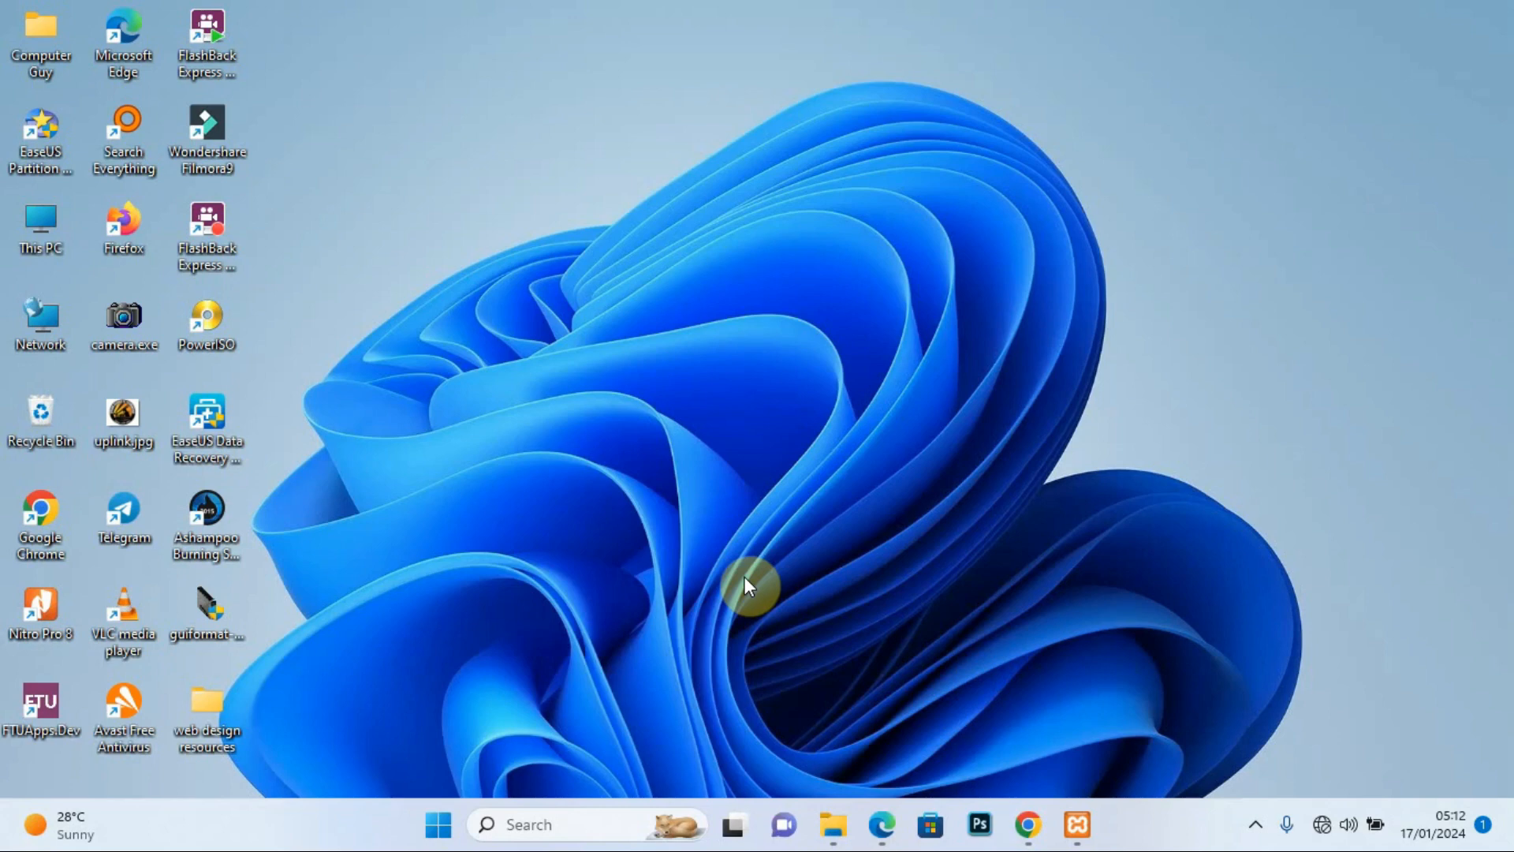
{"action": "left_click", "coordinate": [551, 810]}
{"action": "type", "text": "x"}
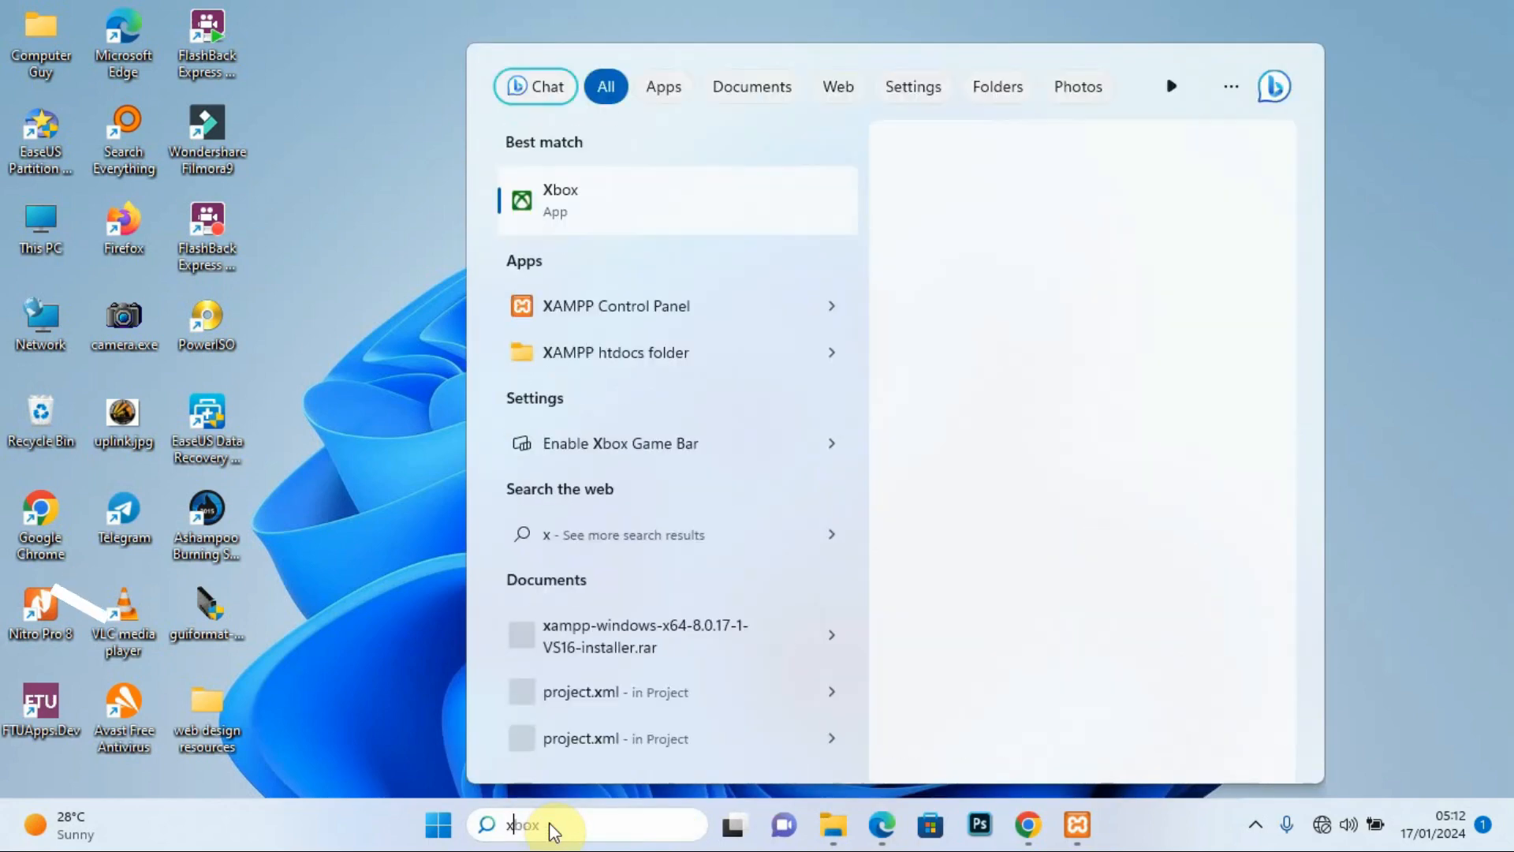
{"action": "type", "text": "a"}
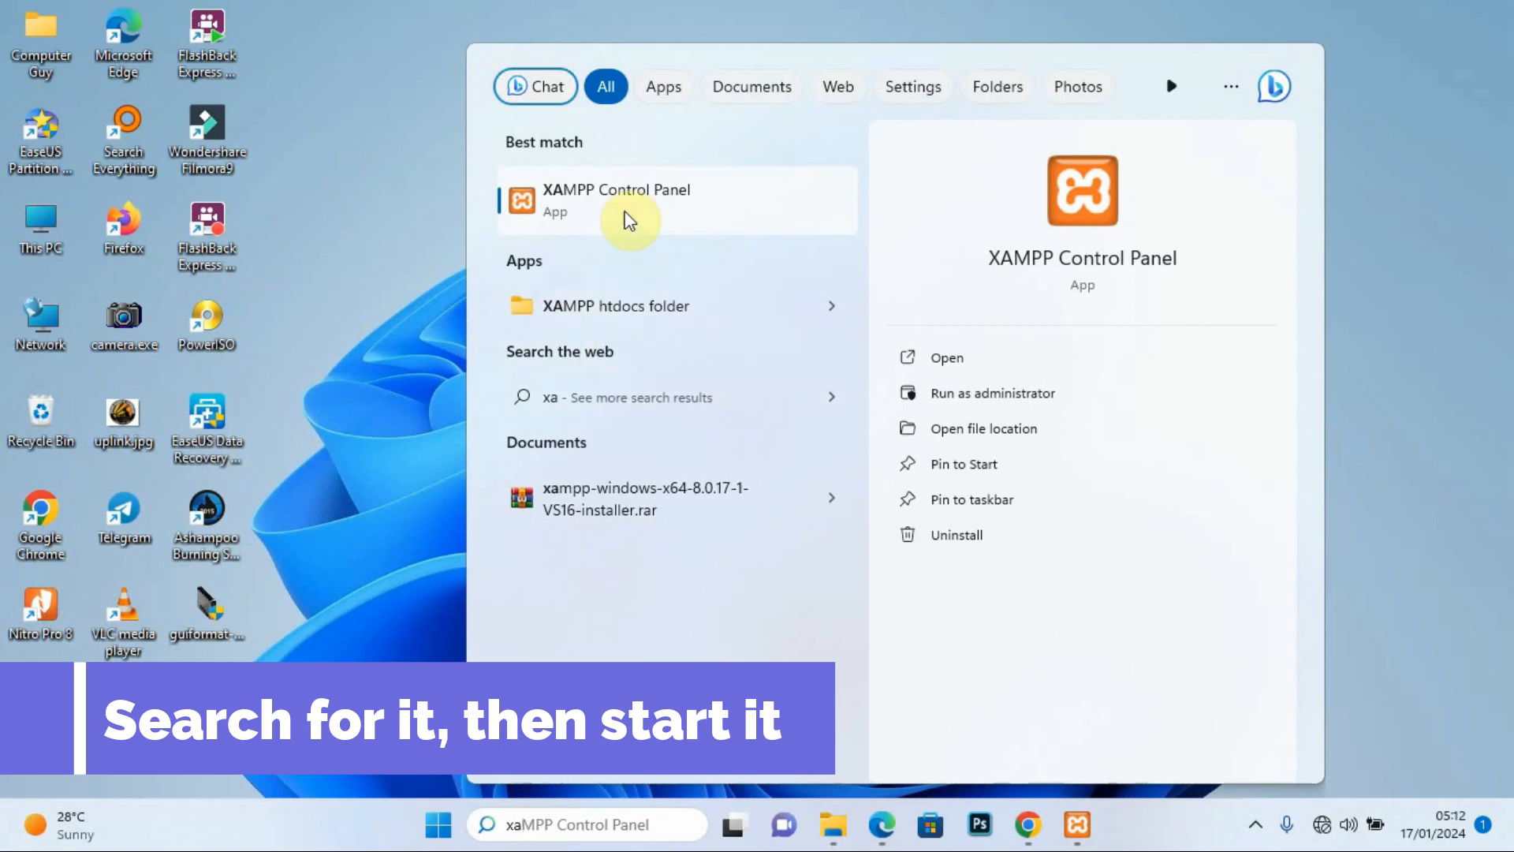
{"action": "left_click", "coordinate": [1436, 380]}
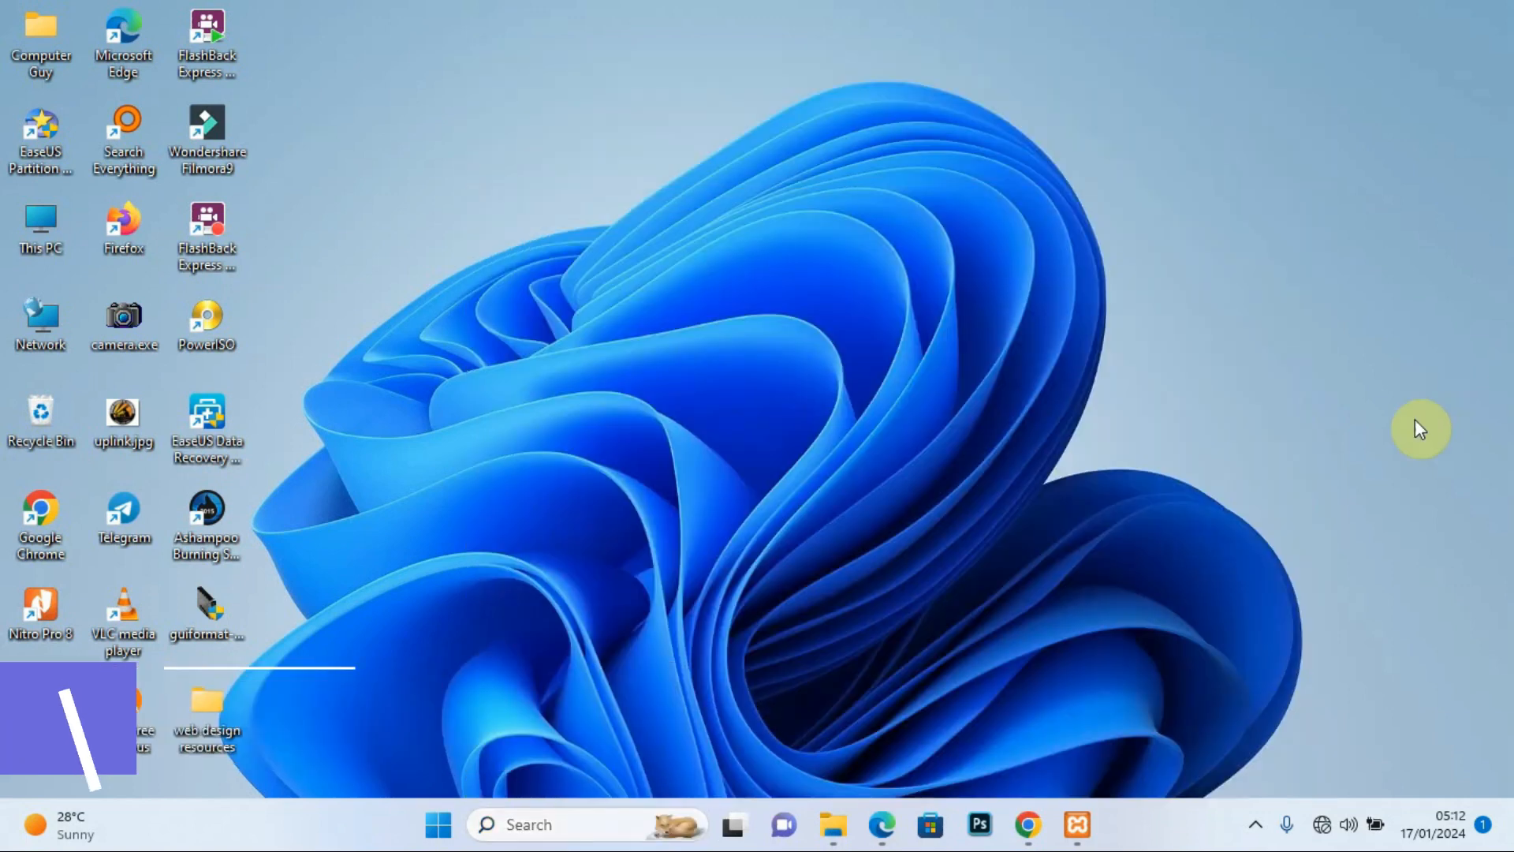
Step: Switch to the XAMPP Control Panel, view the htdocs folder inside the xampp installation directory, and close the folder window
{"action": "left_click", "coordinate": [1086, 817]}
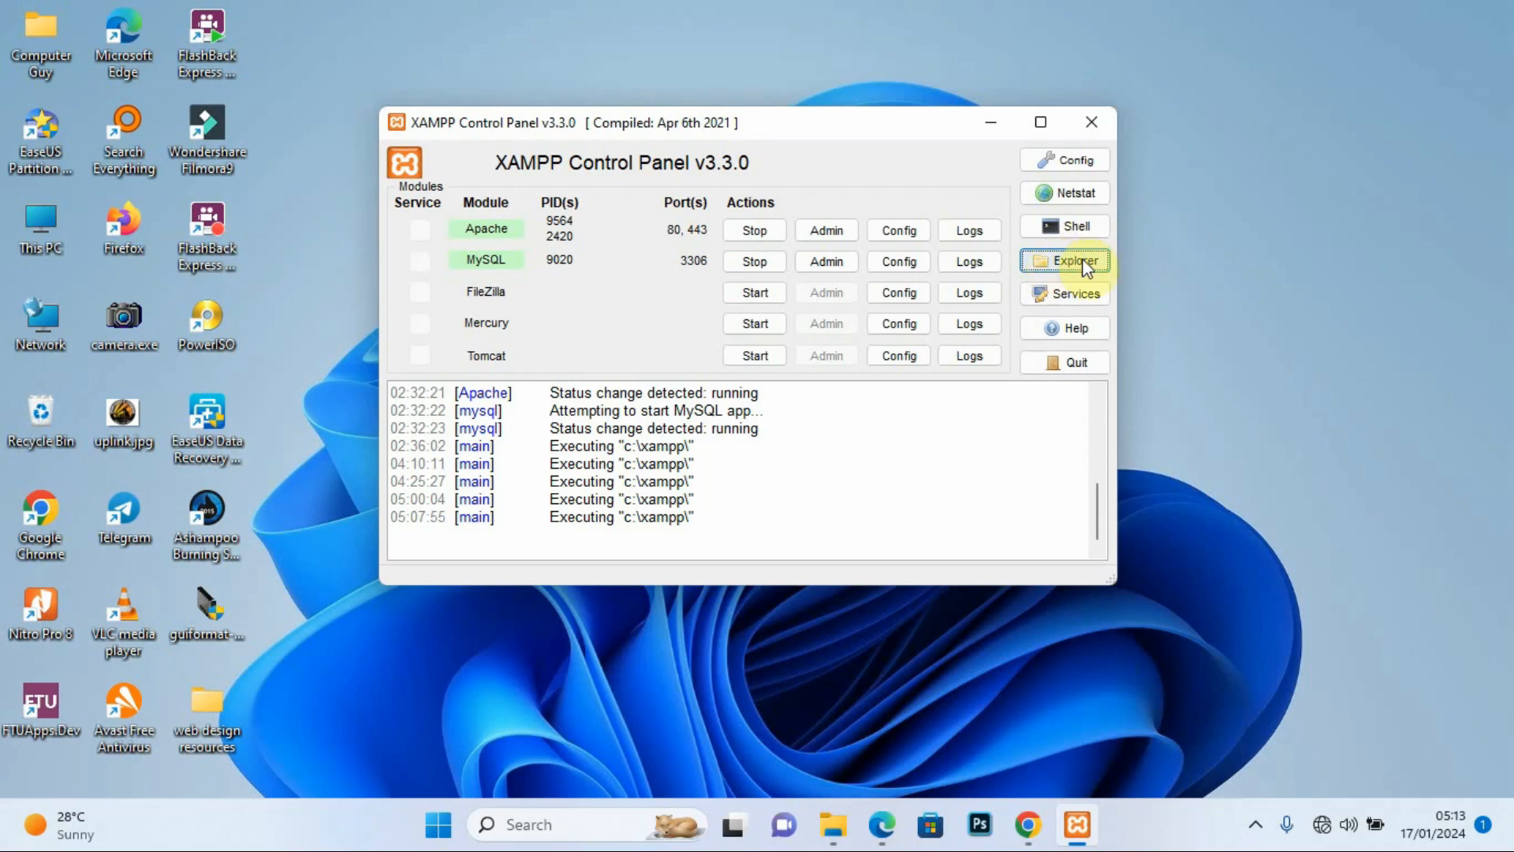
{"action": "left_click", "coordinate": [1058, 257]}
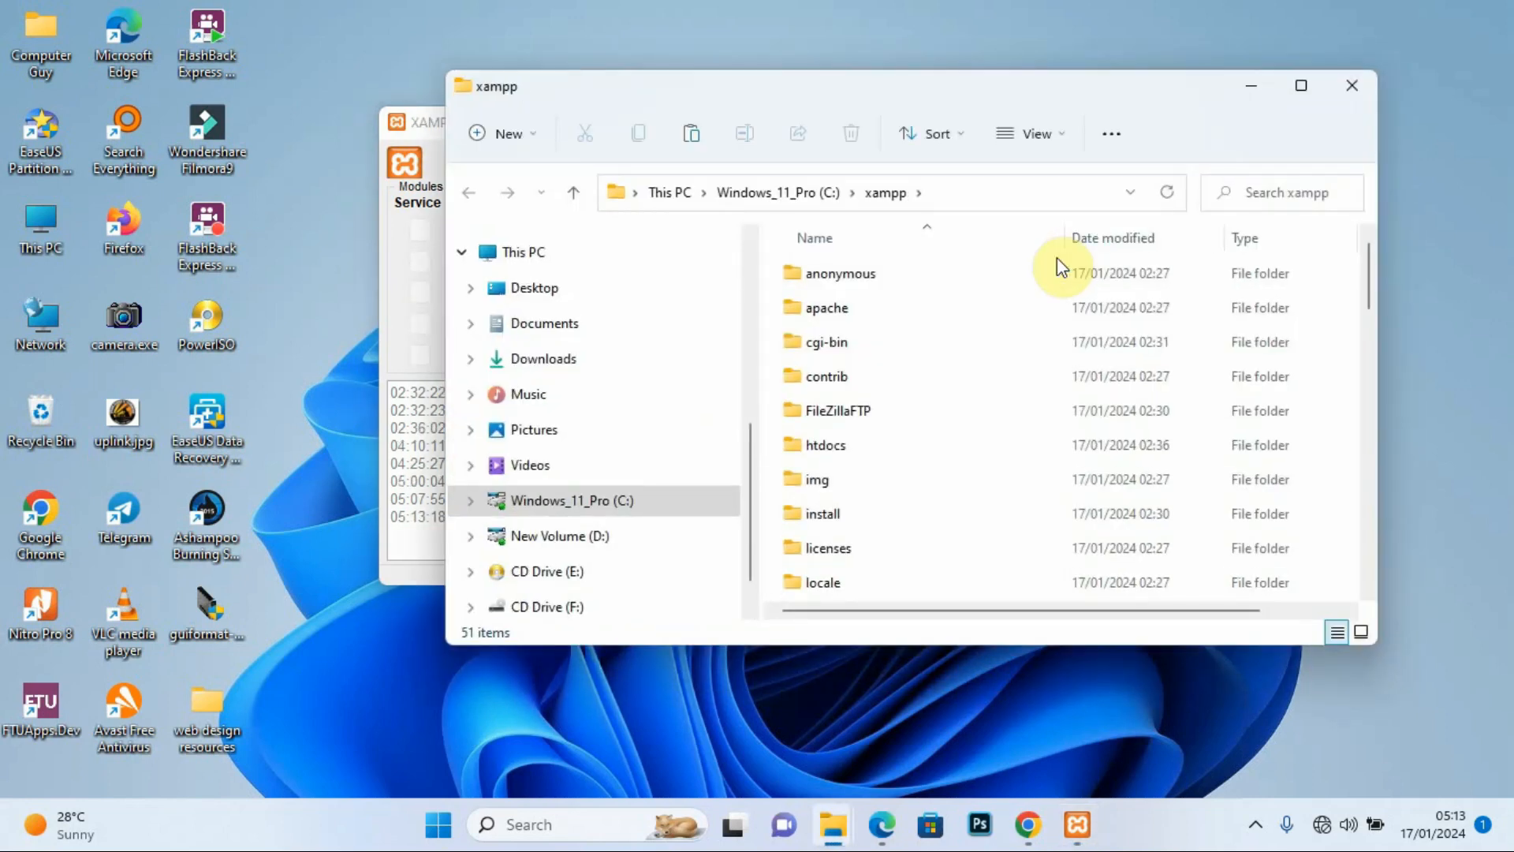
{"action": "left_click", "coordinate": [832, 446]}
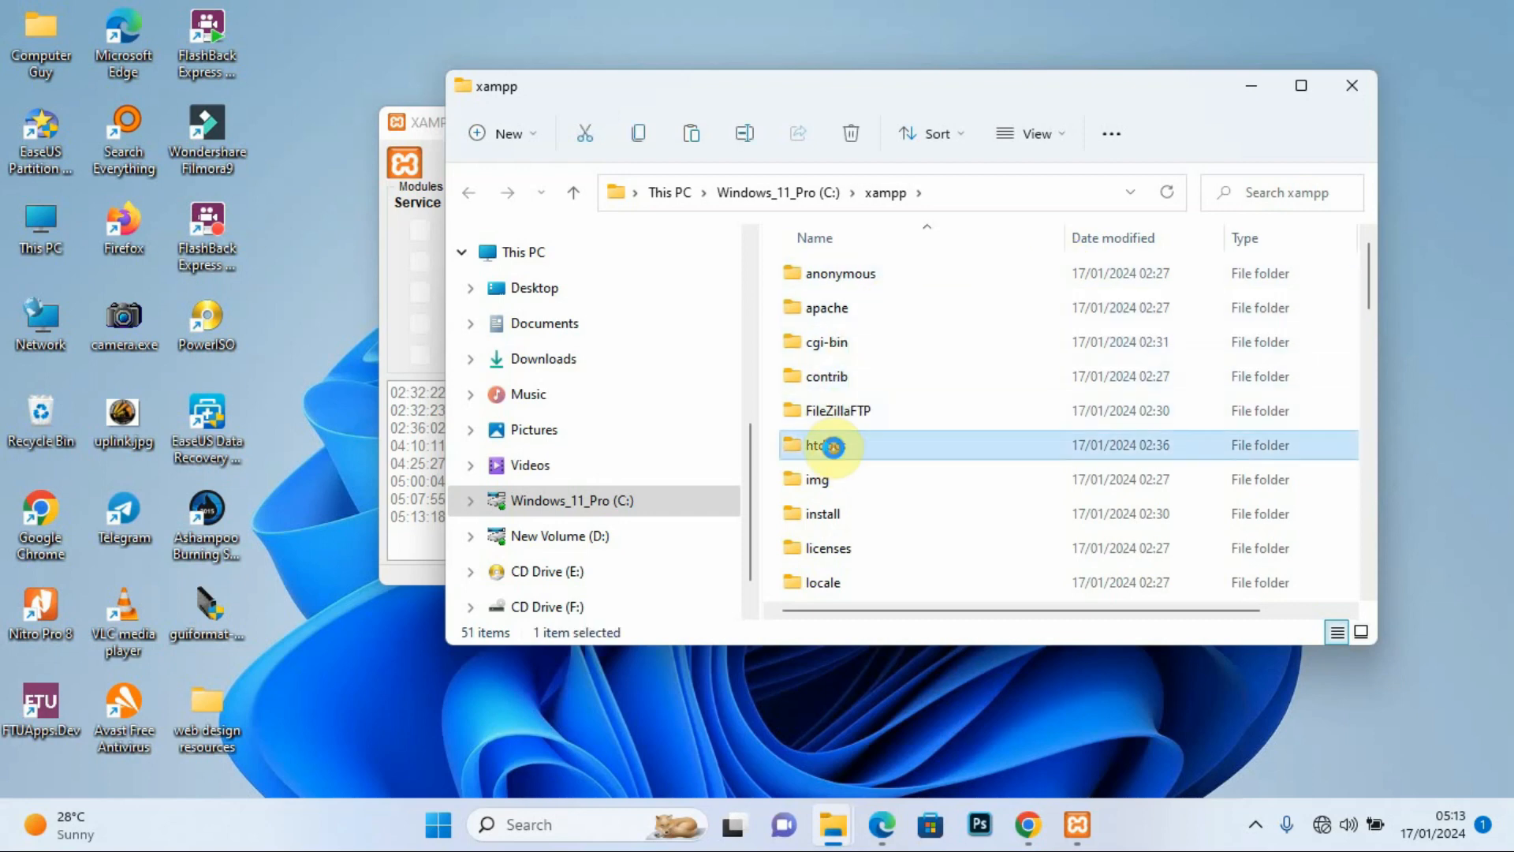
{"action": "double_click", "coordinate": [834, 446]}
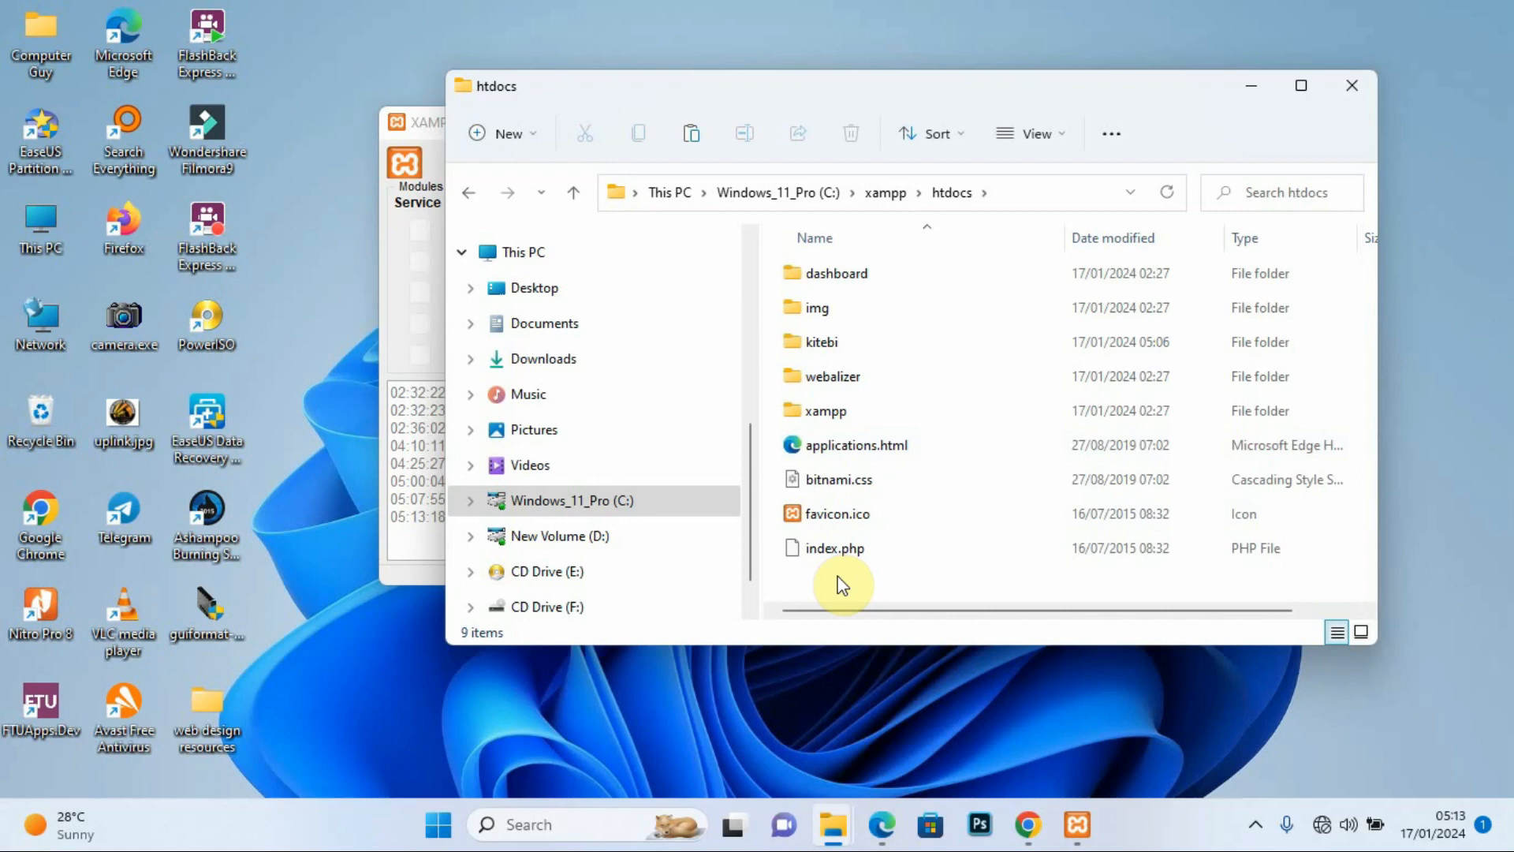
{"action": "left_click", "coordinate": [1351, 88]}
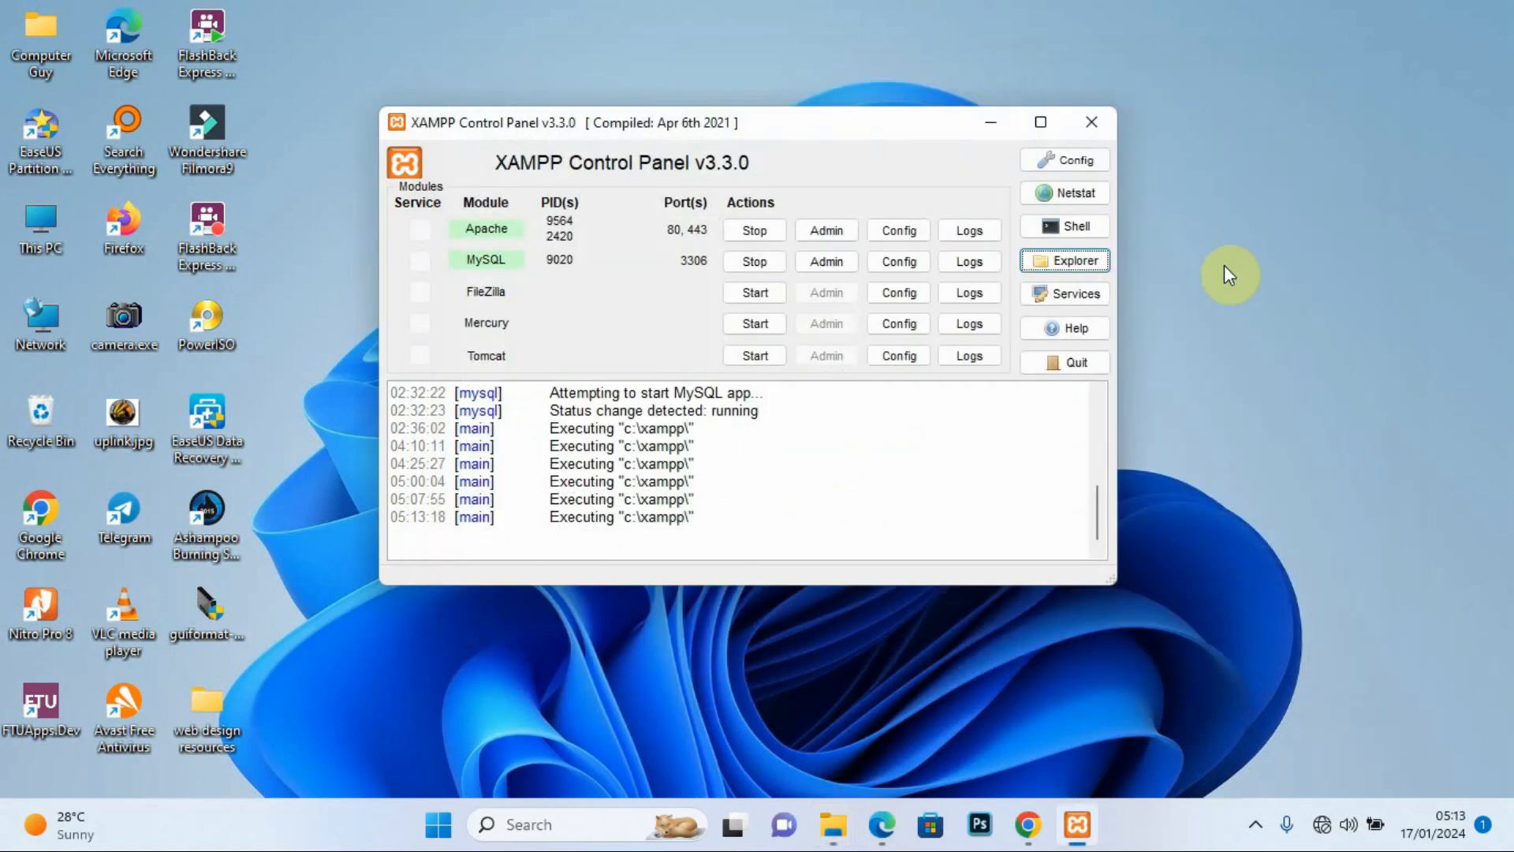
Step: Switch to Chrome, close the existing Kitebi site tab, and load localhost/kitebi in a new tab
{"action": "left_click", "coordinate": [1027, 824]}
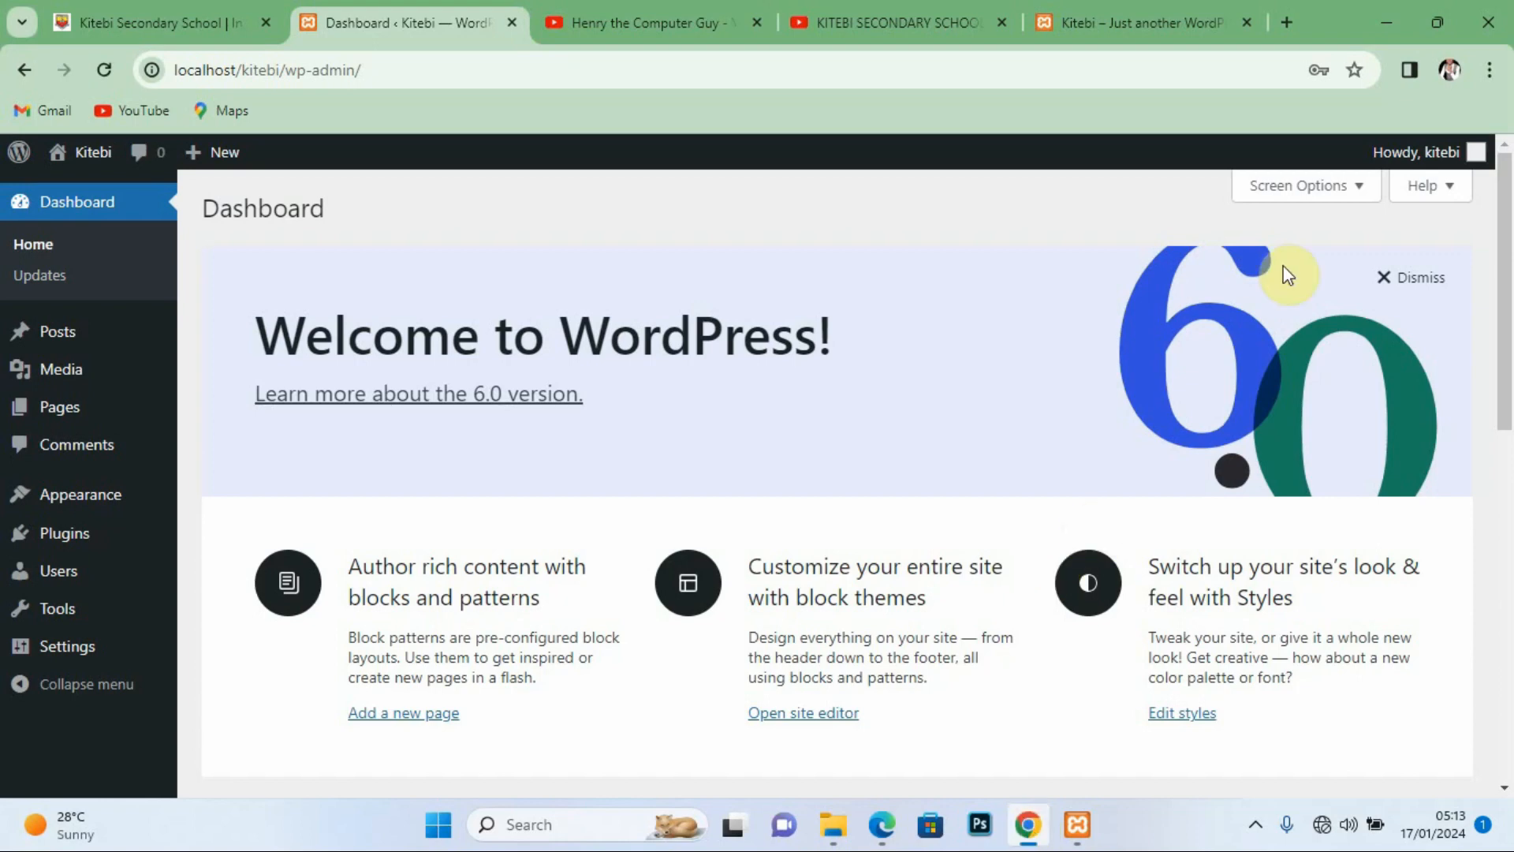
{"action": "left_click", "coordinate": [1247, 22]}
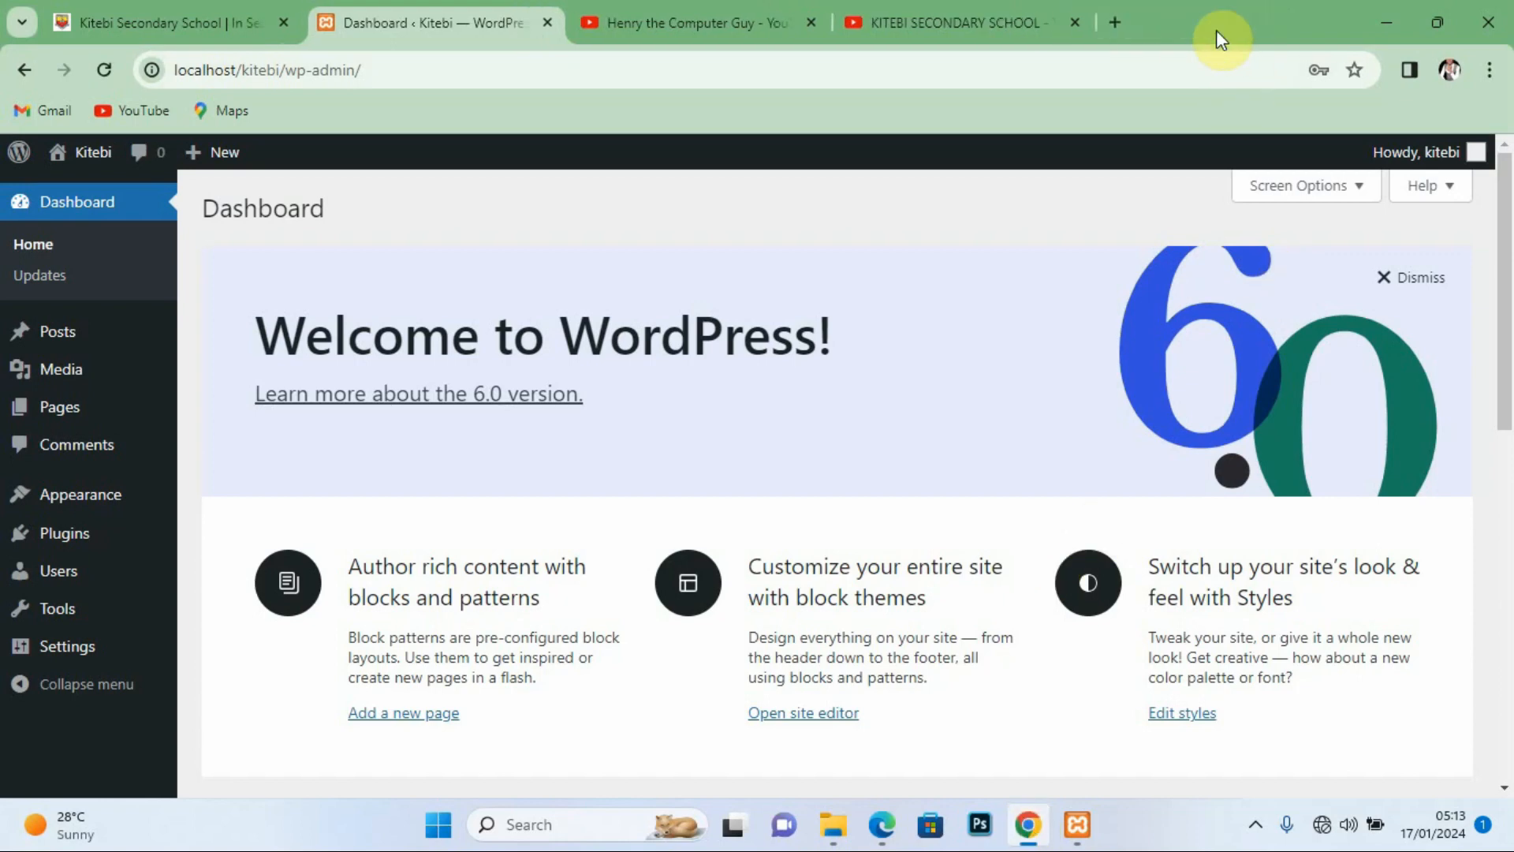
{"action": "left_click", "coordinate": [1111, 24]}
{"action": "left_click", "coordinate": [535, 74]}
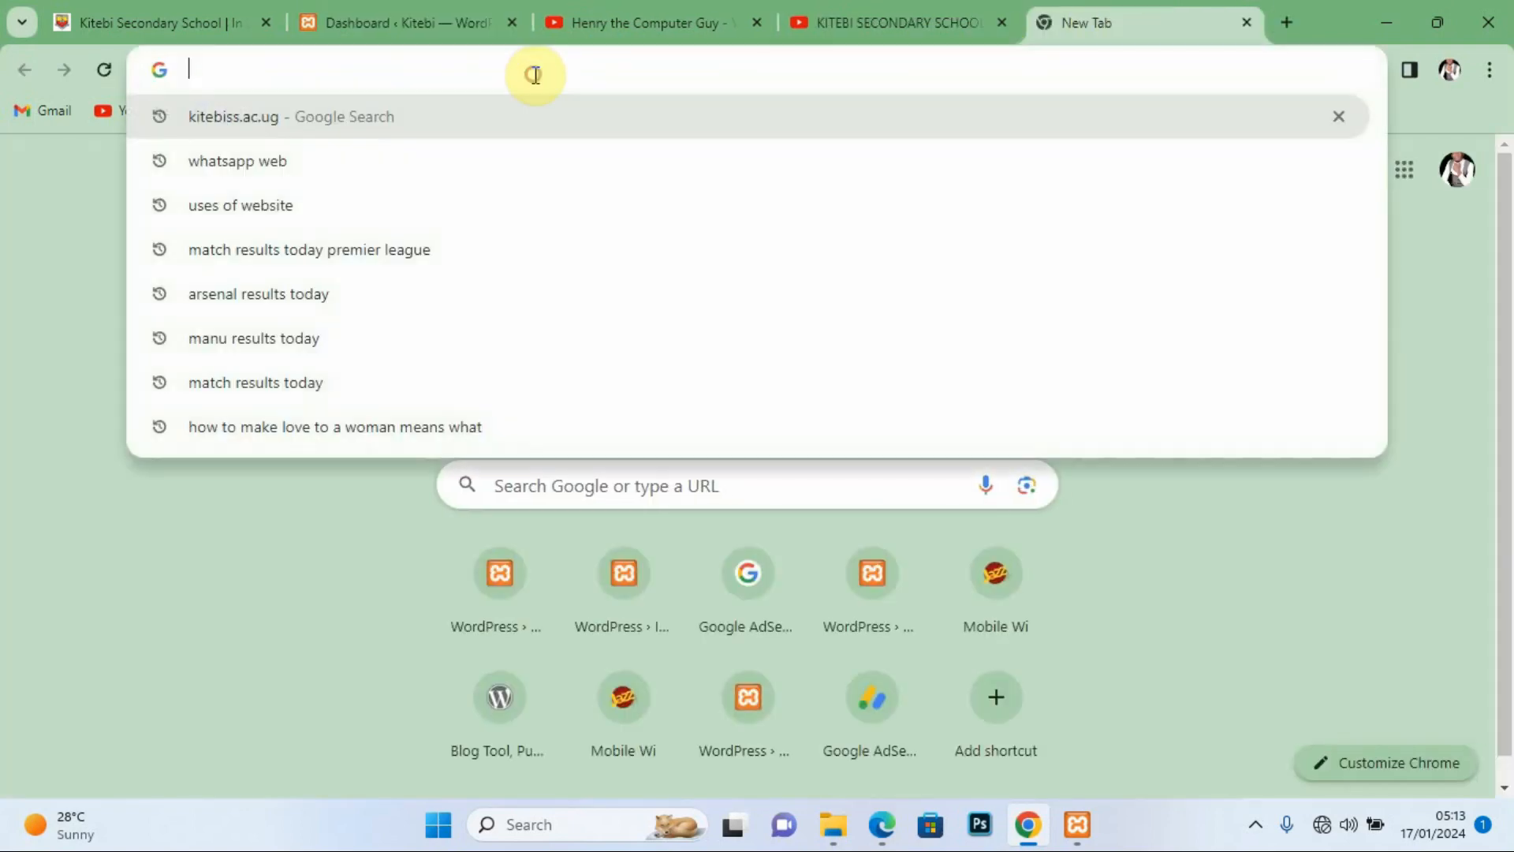
{"action": "type", "text": "local"}
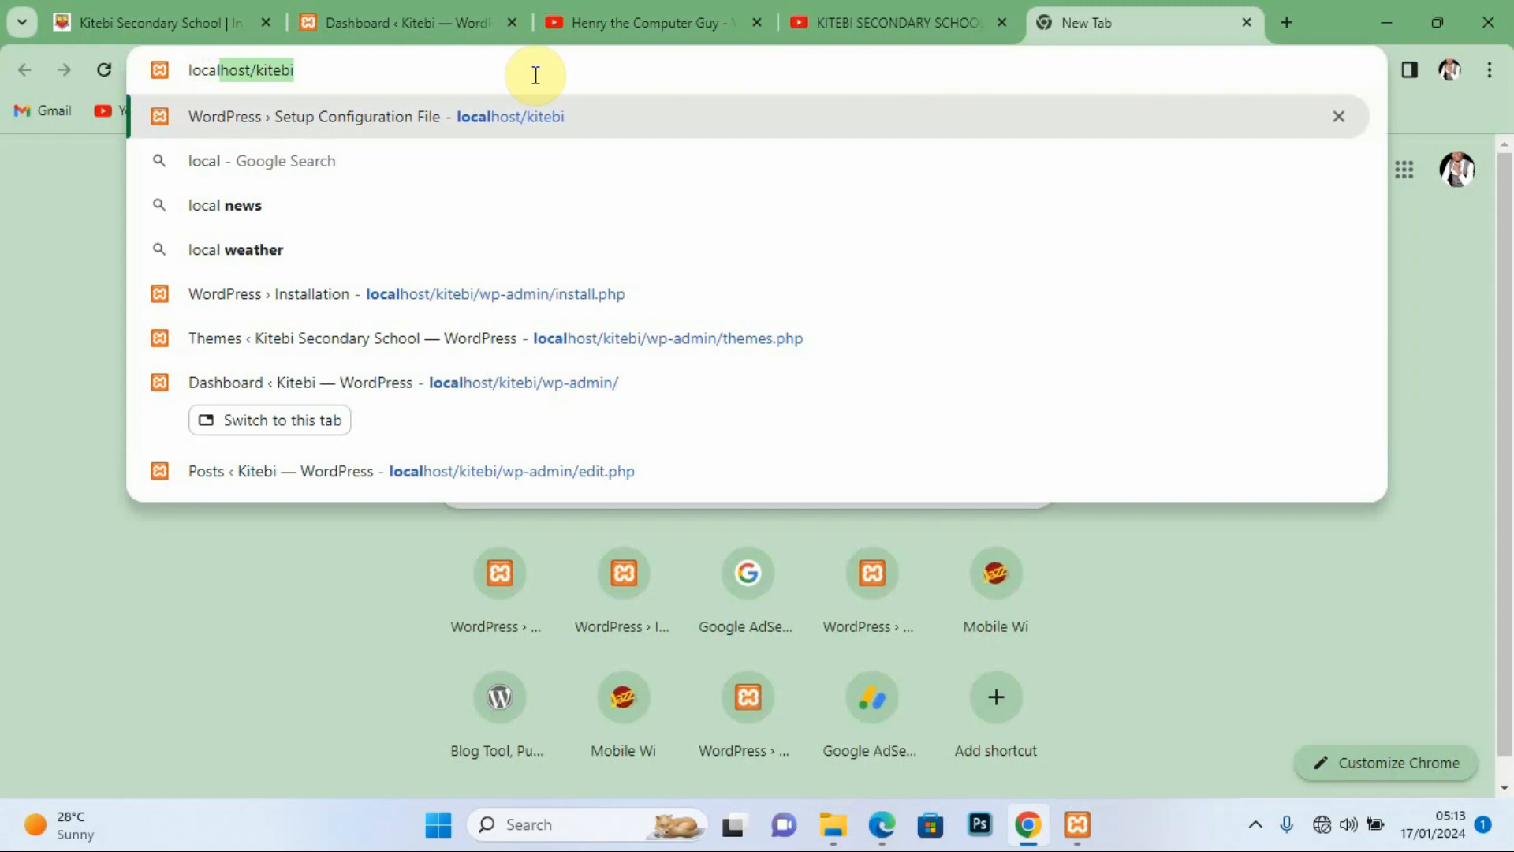
{"action": "left_click", "coordinate": [314, 71]}
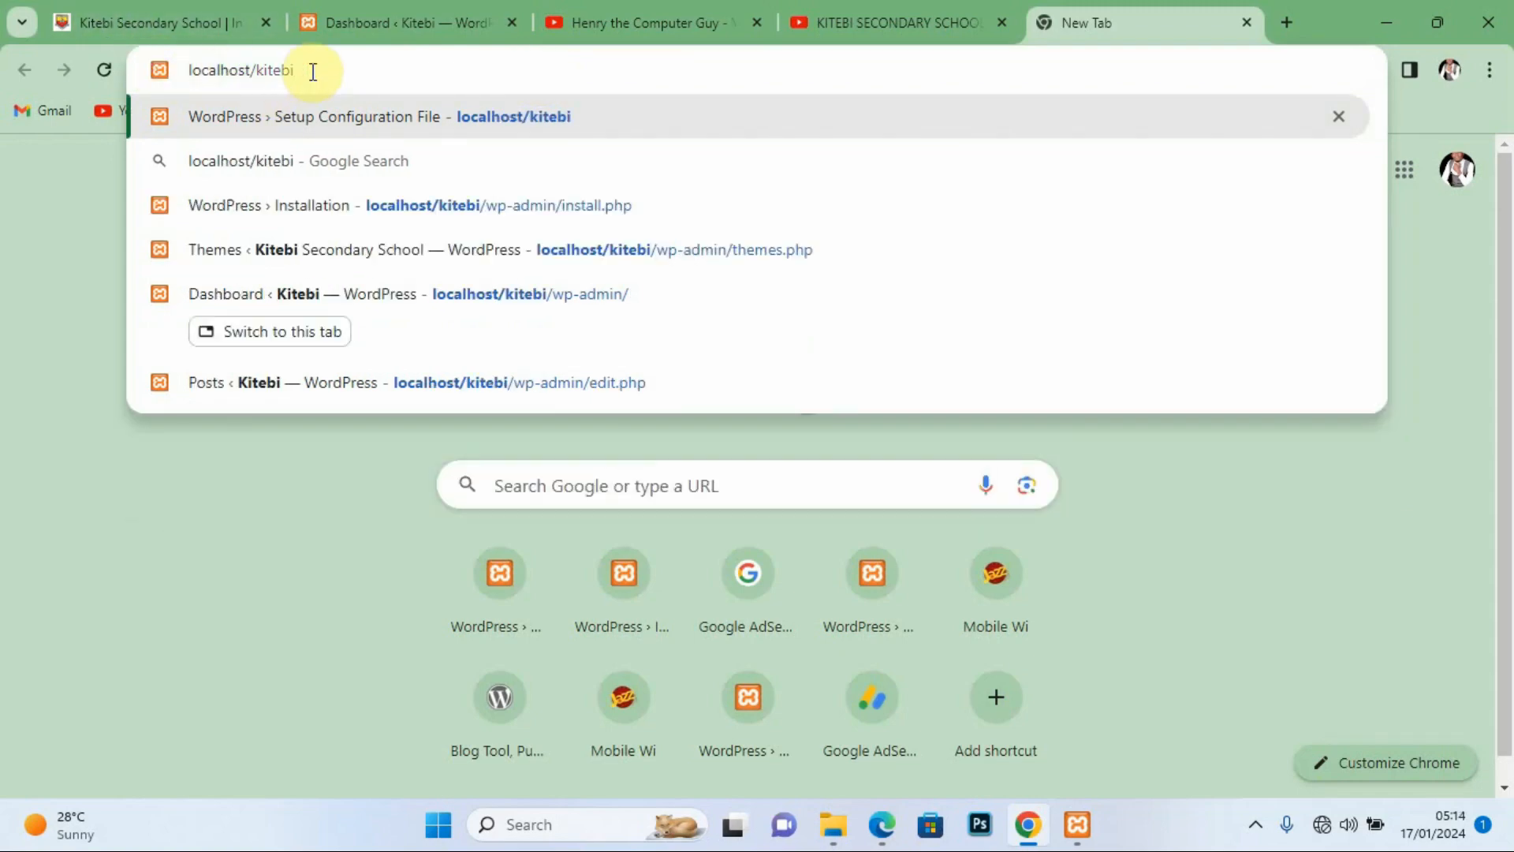
{"action": "key", "text": "Return"}
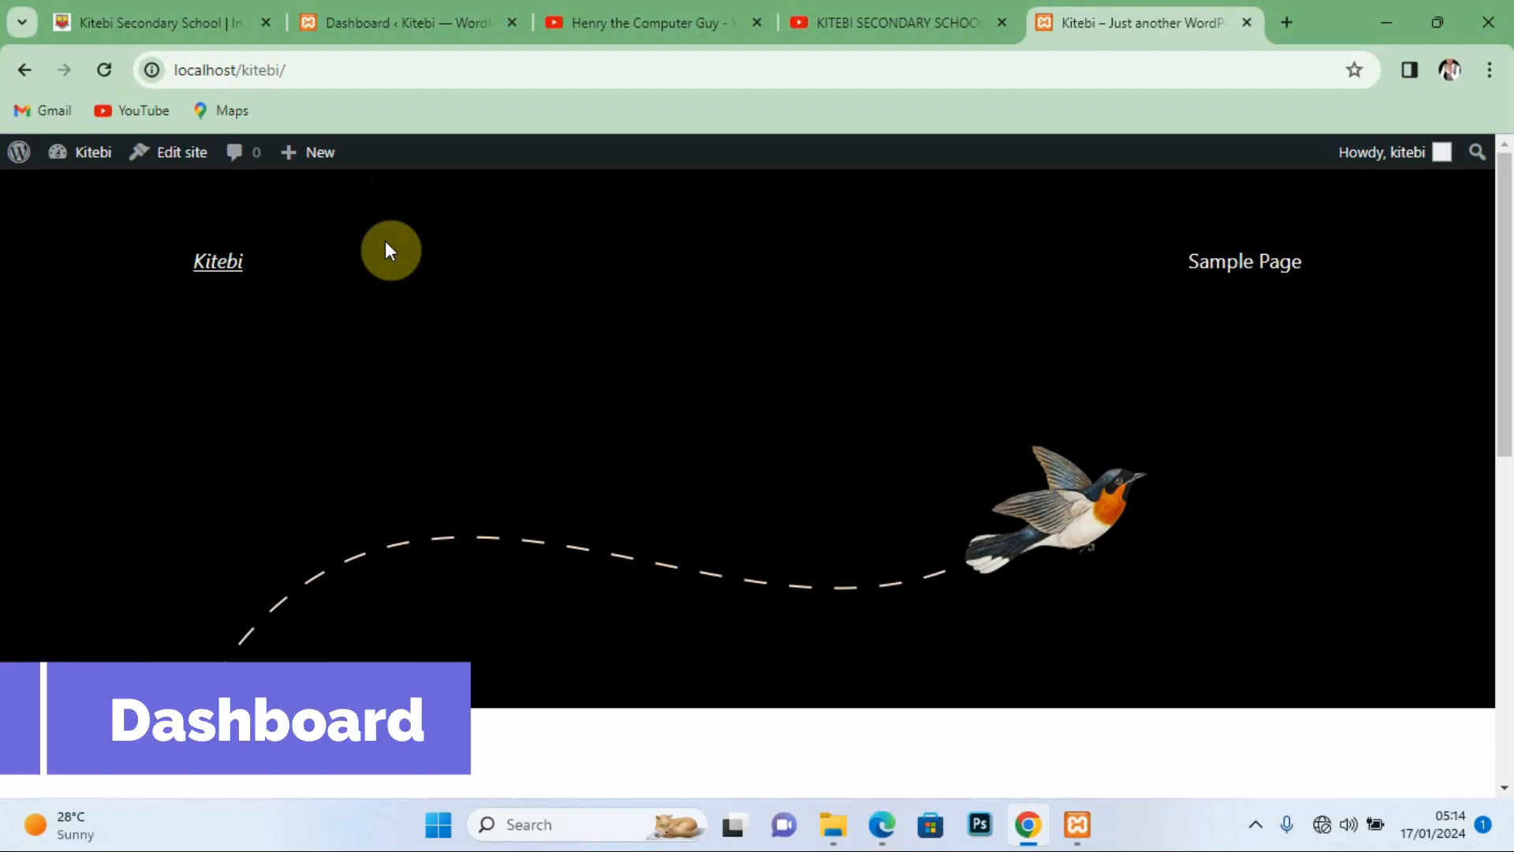
Step: Move the "Hello world!" post to the Trash from the Kitebi dashboard's list of all posts
{"action": "left_click", "coordinate": [387, 22]}
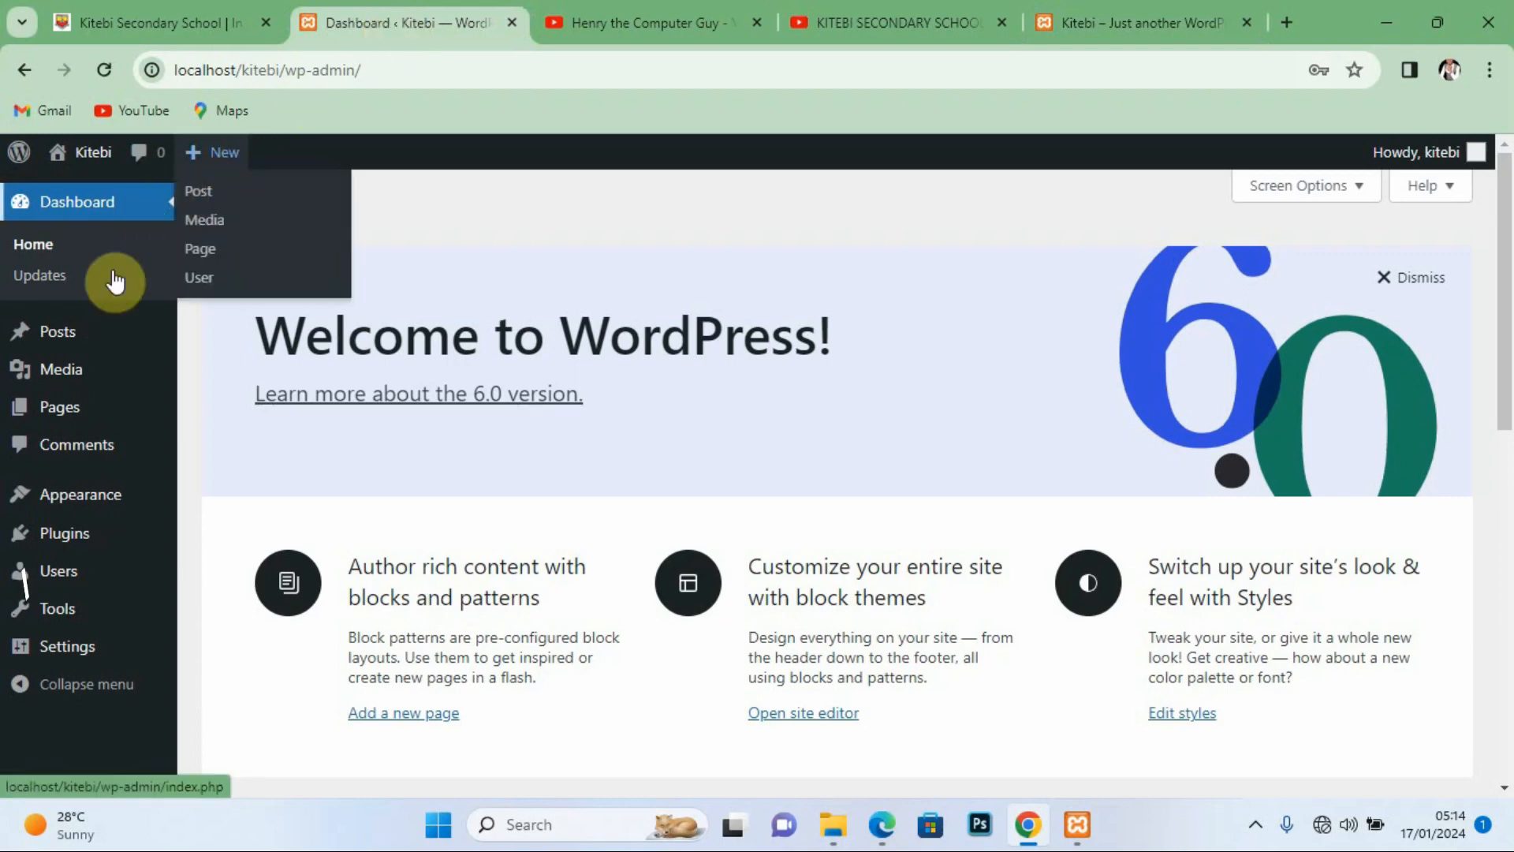
{"action": "mouse_move", "coordinate": [67, 342]}
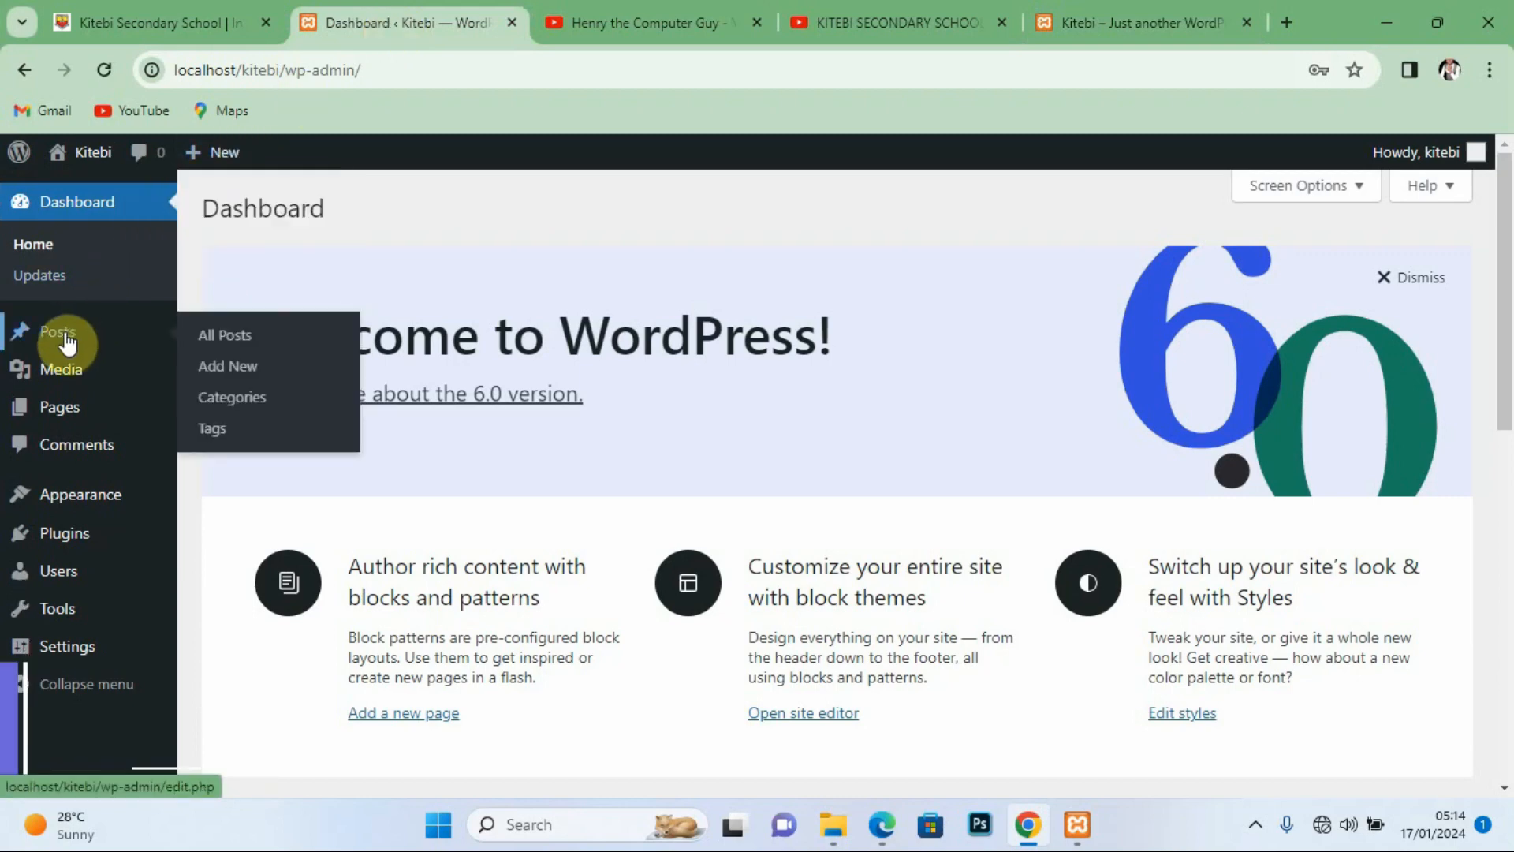
{"action": "left_click", "coordinate": [245, 341]}
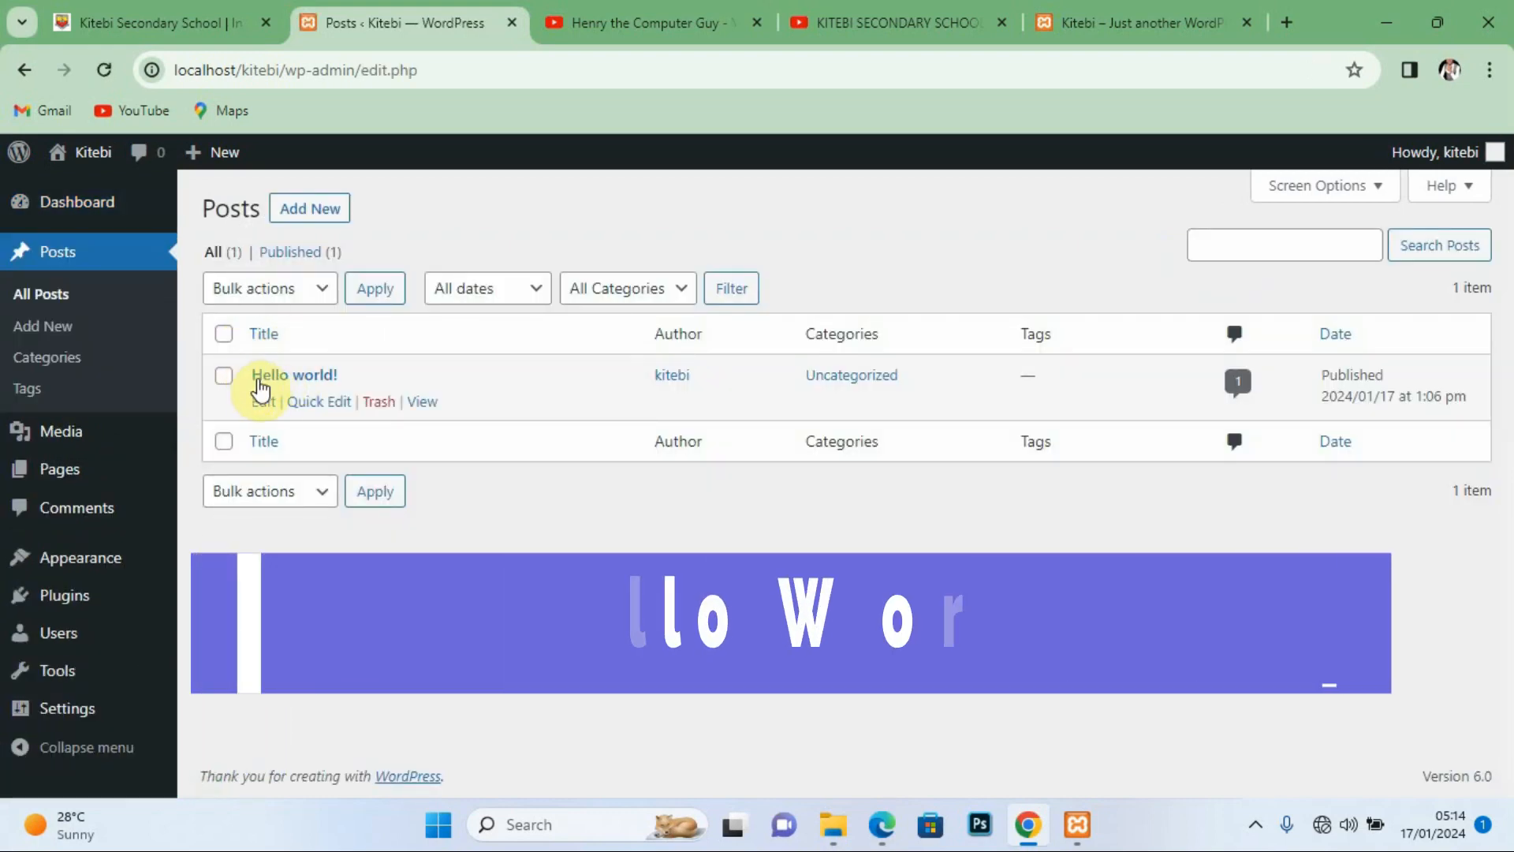
{"action": "left_click", "coordinate": [224, 378]}
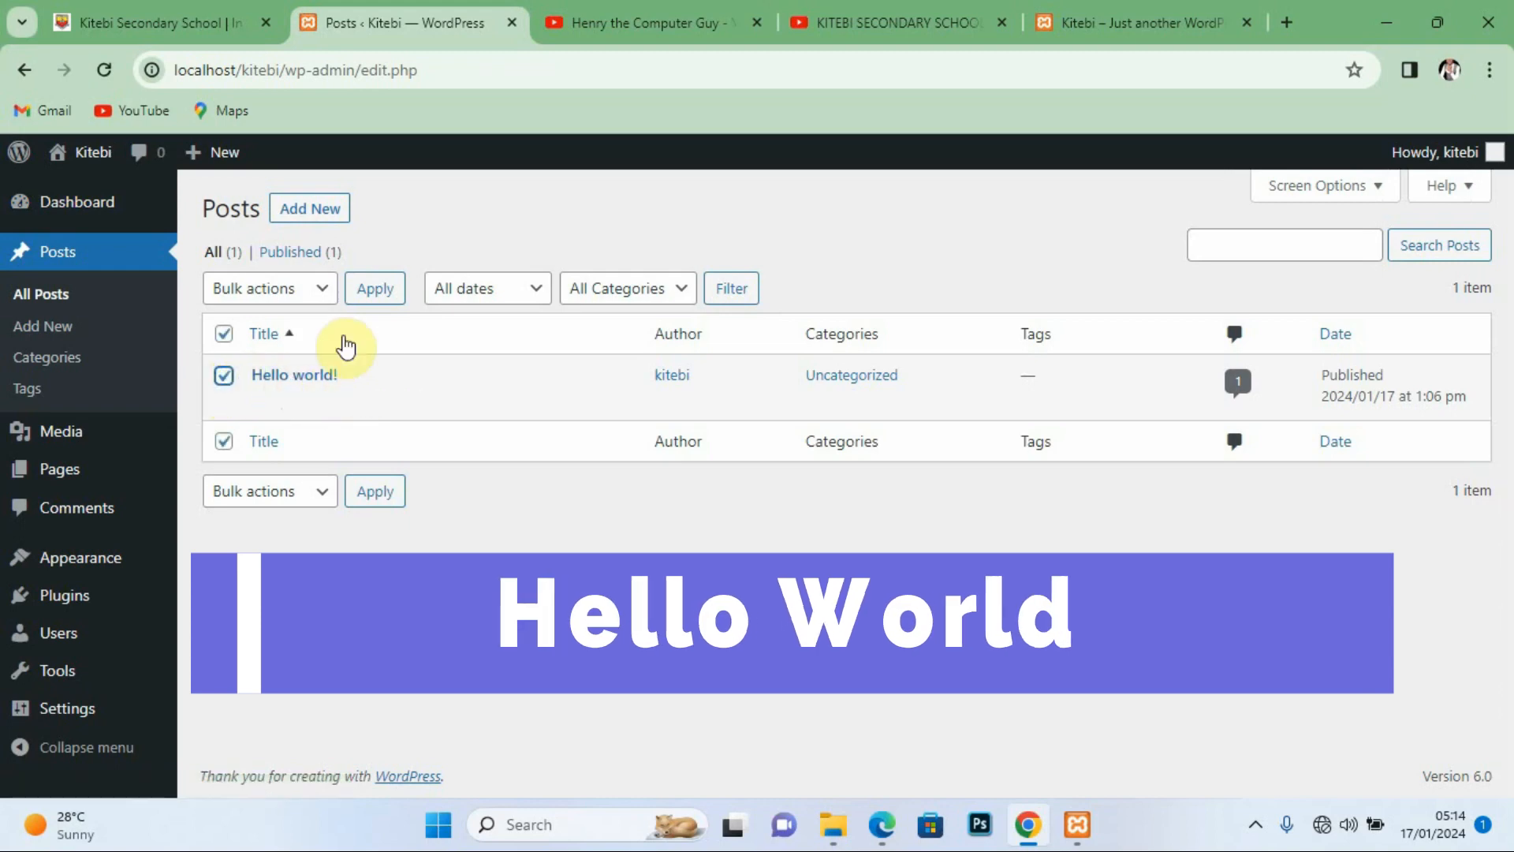
{"action": "left_click", "coordinate": [323, 292]}
{"action": "left_click", "coordinate": [297, 362]}
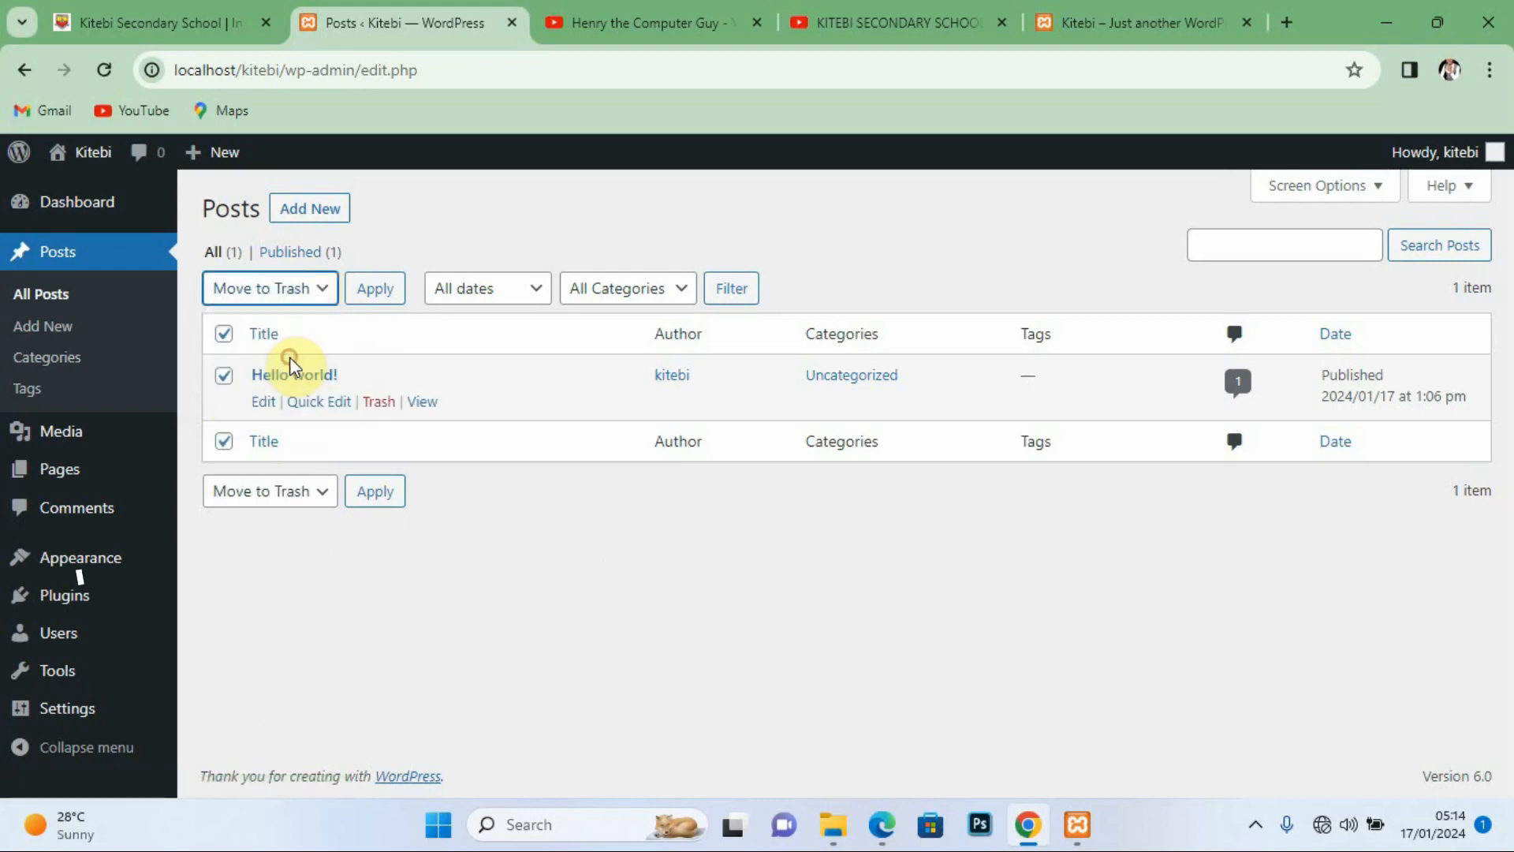
{"action": "left_click", "coordinate": [374, 292]}
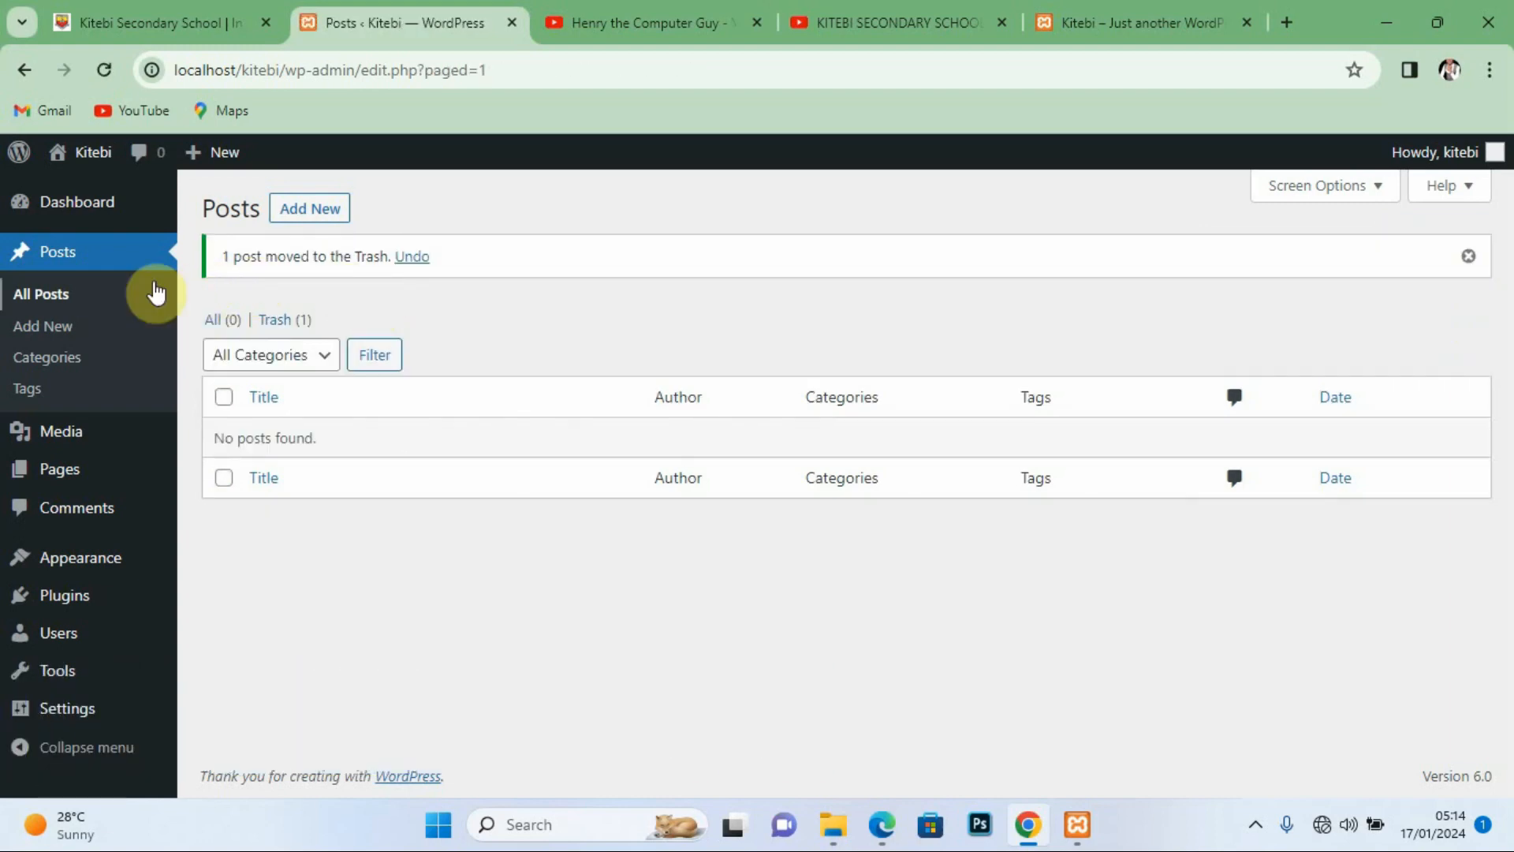
Step: Move the Privacy Policy and Sample Page pages to the Trash together with a bulk action
{"action": "mouse_move", "coordinate": [24, 468]}
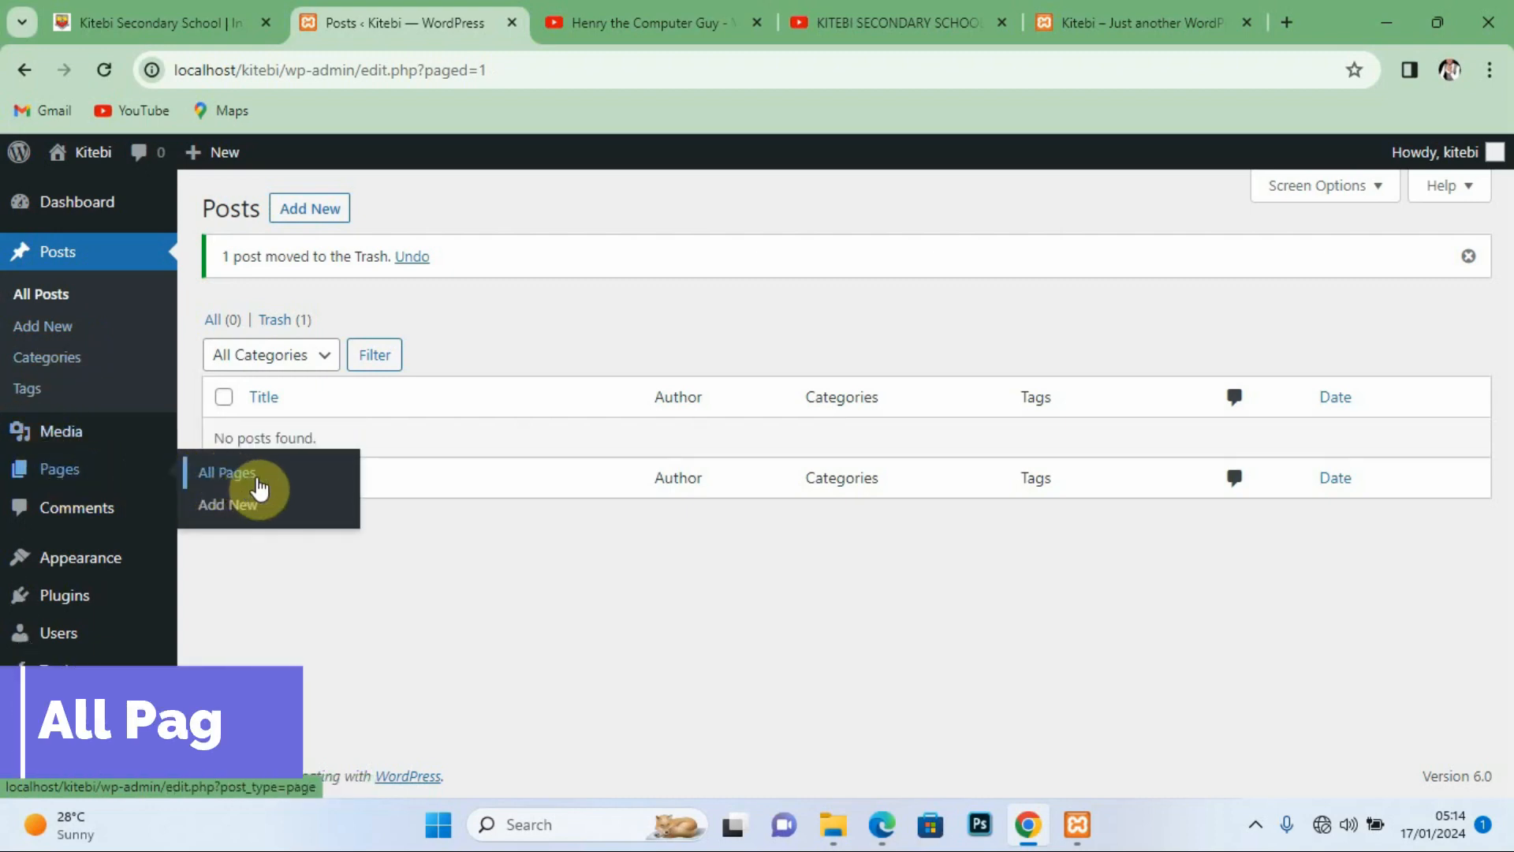
{"action": "left_click", "coordinate": [253, 485]}
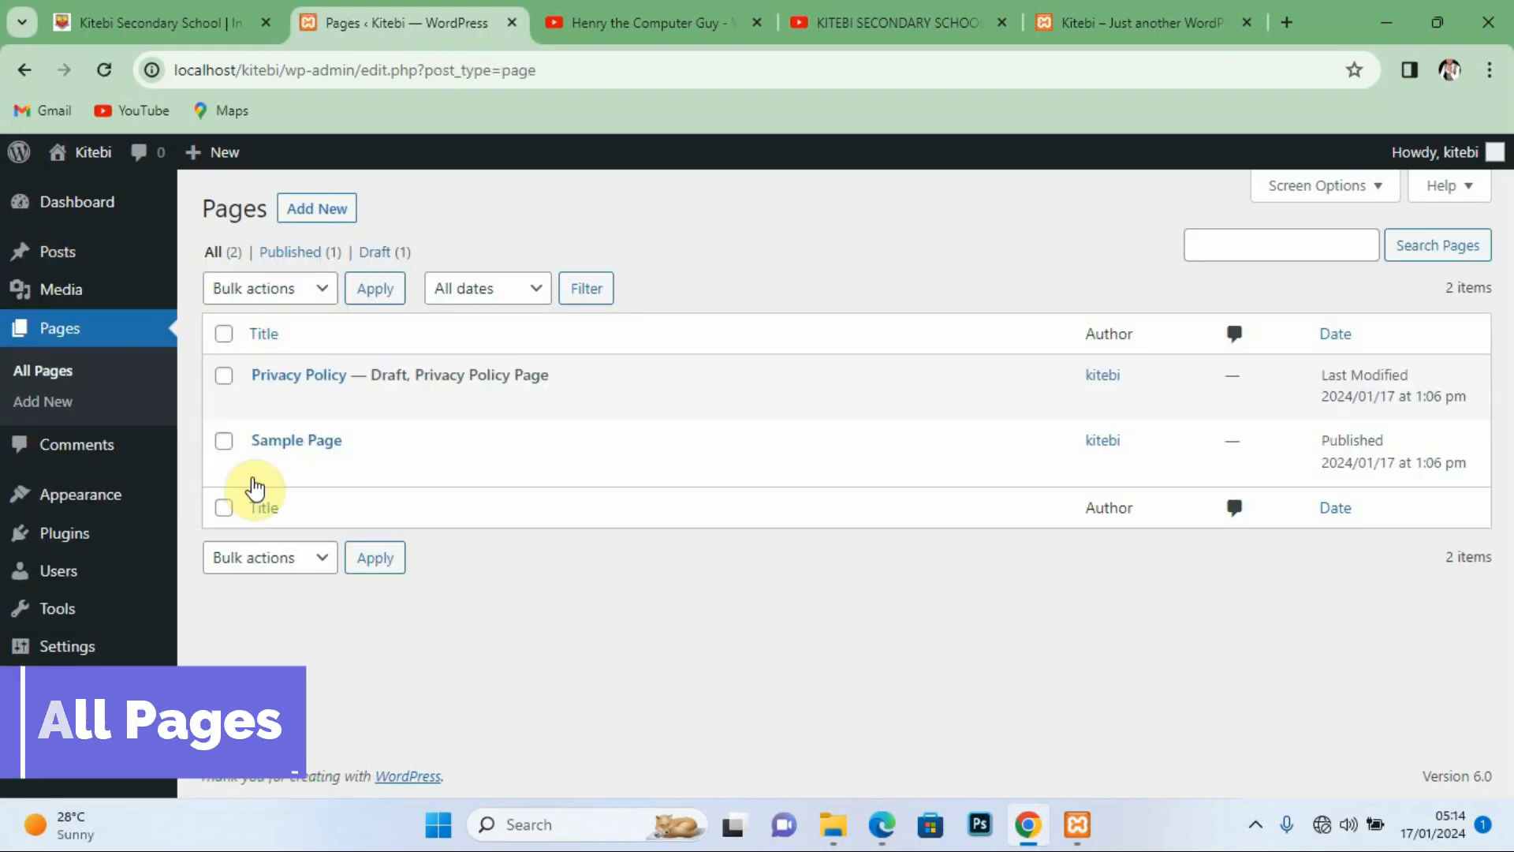
{"action": "mouse_move", "coordinate": [244, 401]}
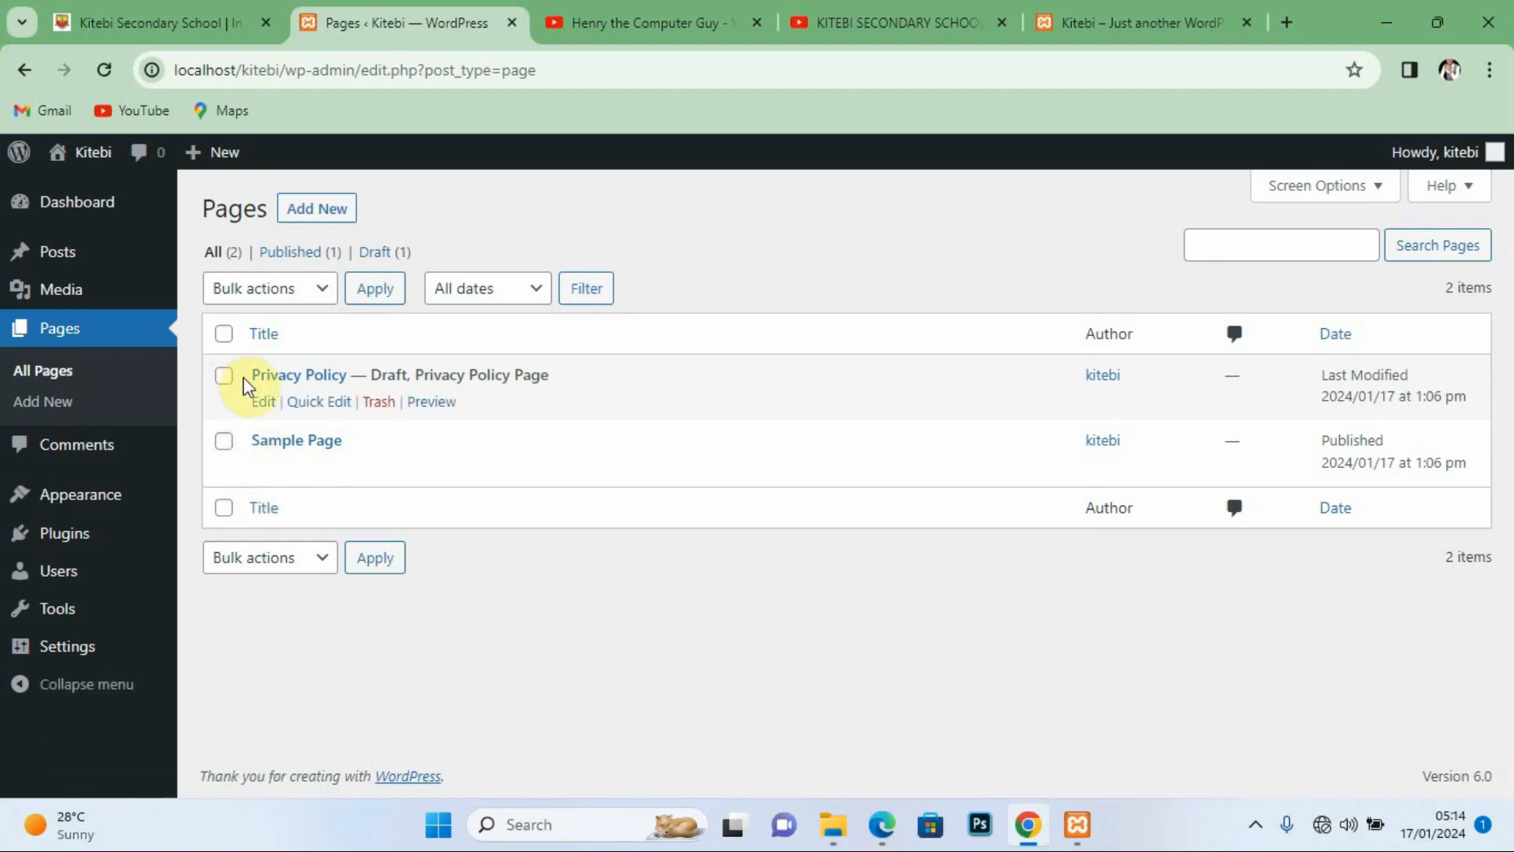
{"action": "left_click", "coordinate": [229, 378]}
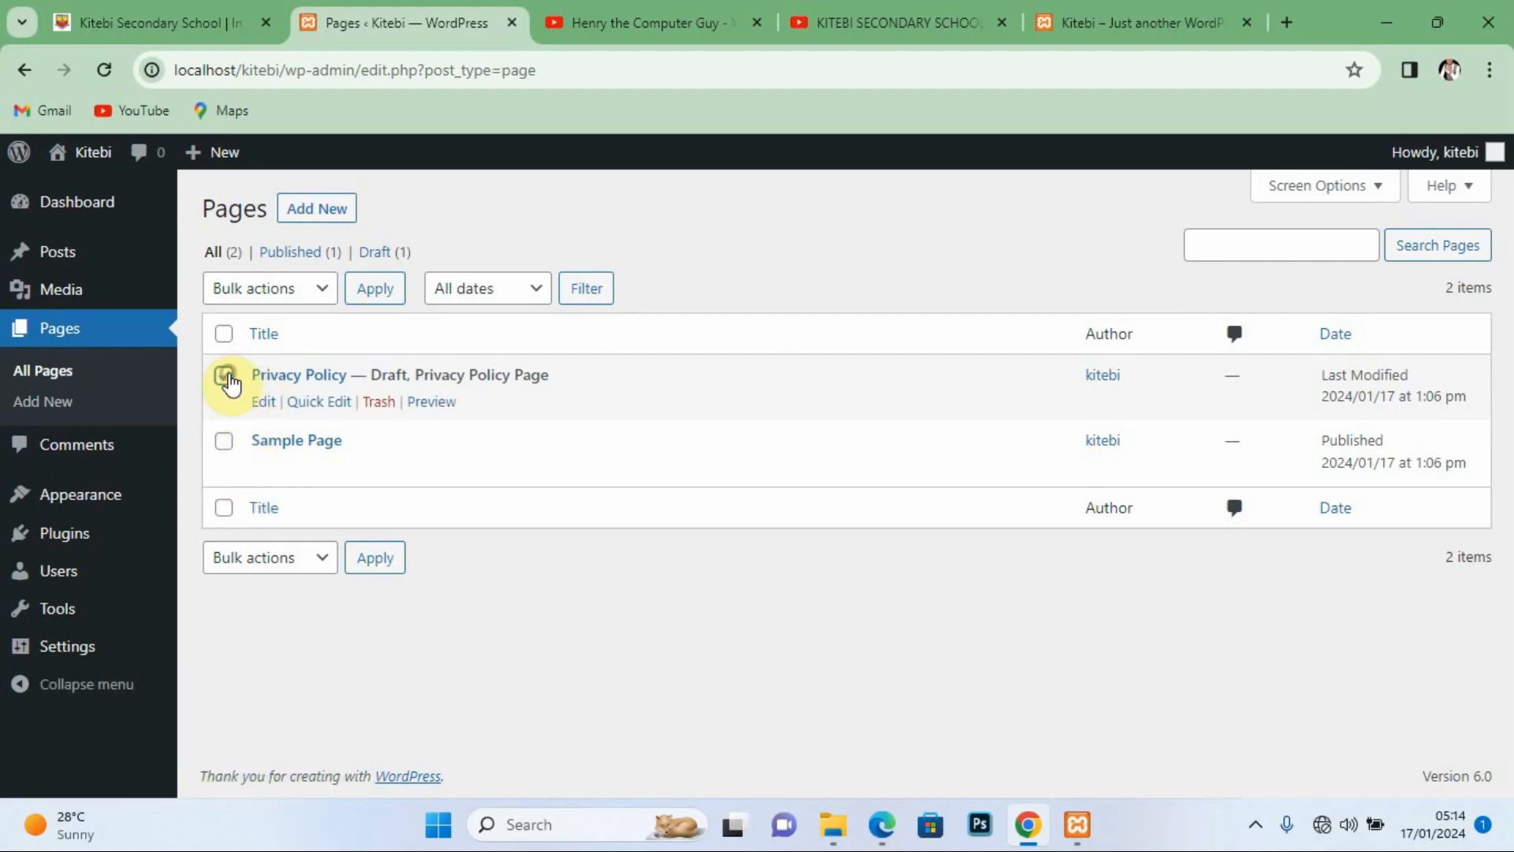
{"action": "left_click", "coordinate": [225, 442]}
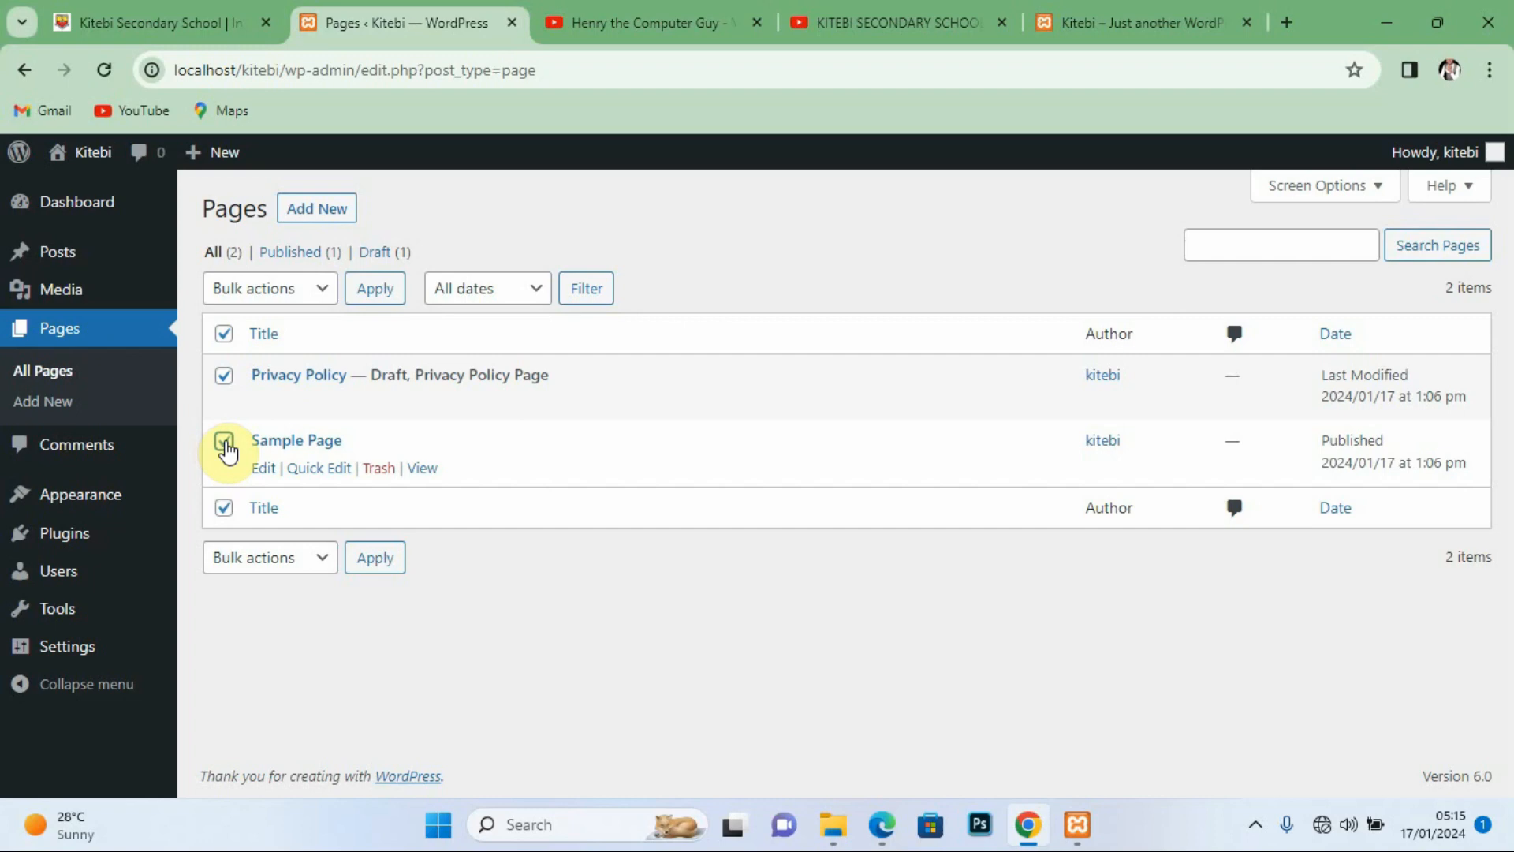
{"action": "left_click", "coordinate": [319, 289]}
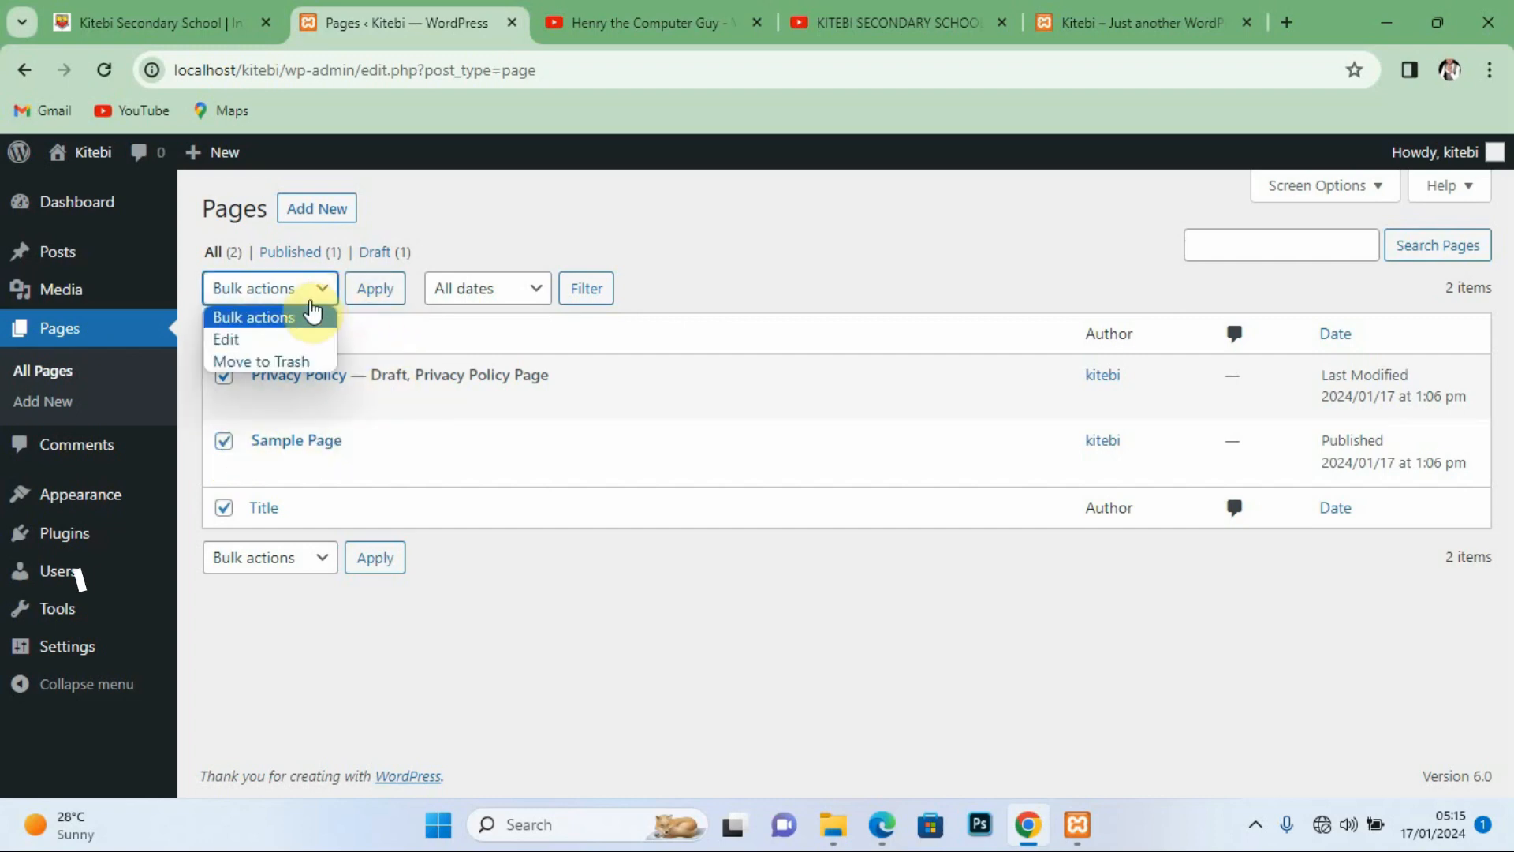
{"action": "left_click", "coordinate": [294, 361]}
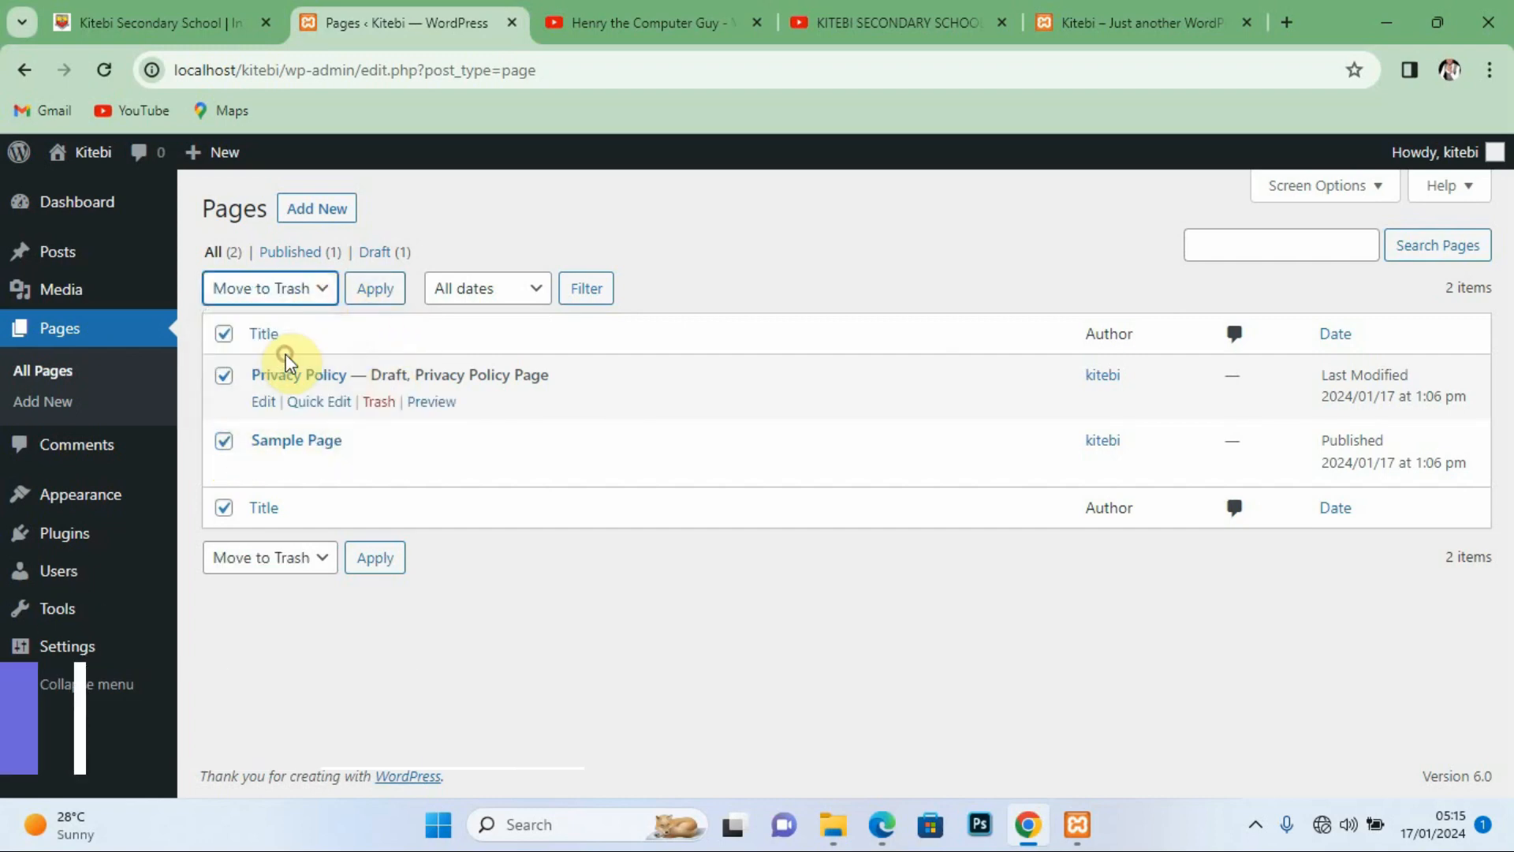
{"action": "left_click", "coordinate": [380, 296]}
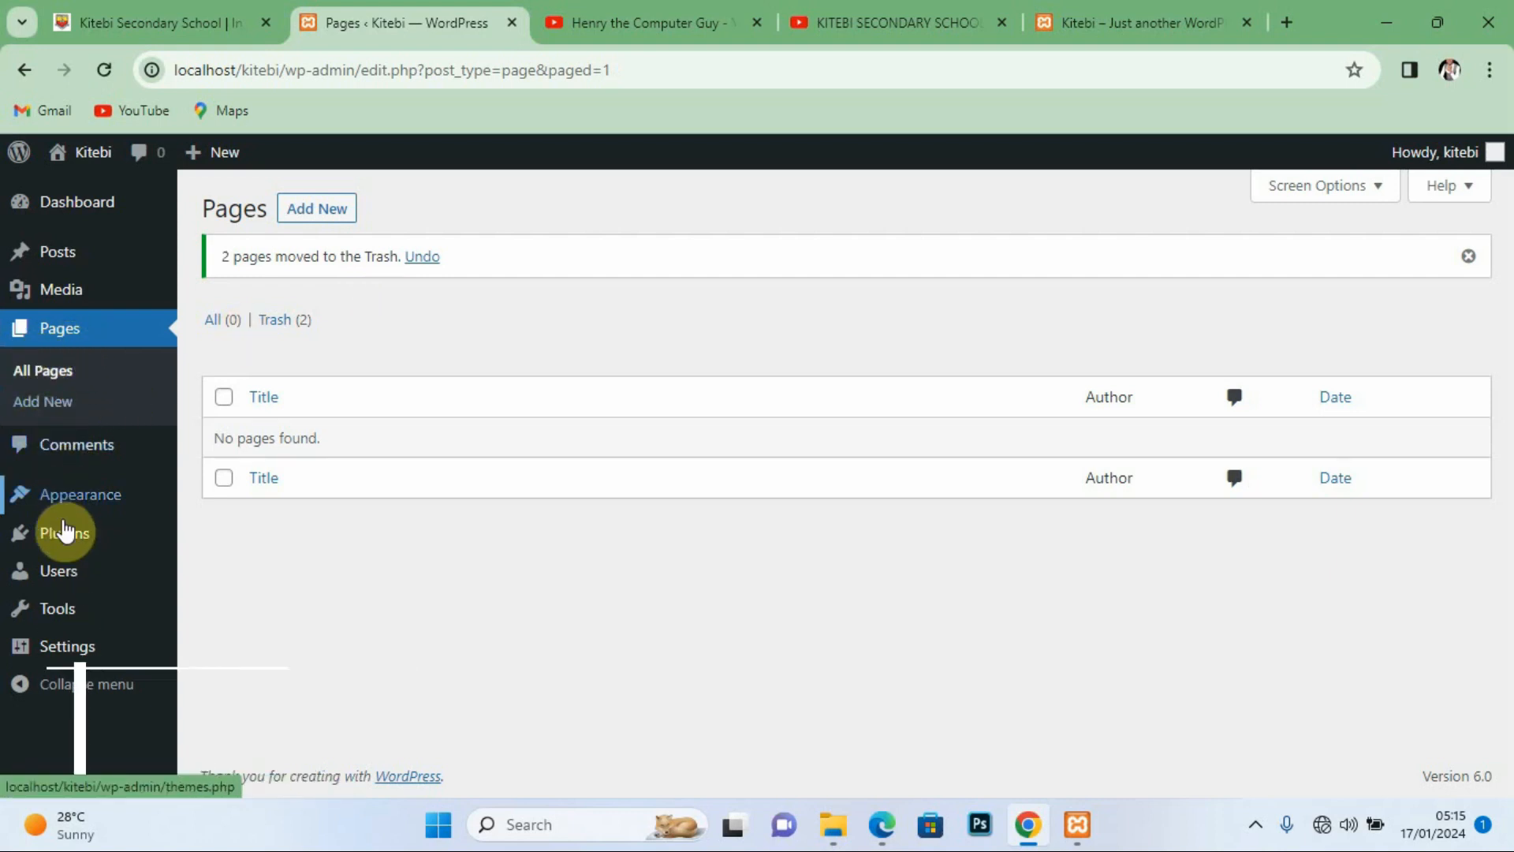
Step: Set the site title to "Uplink School" in the General settings
{"action": "mouse_move", "coordinate": [72, 650]}
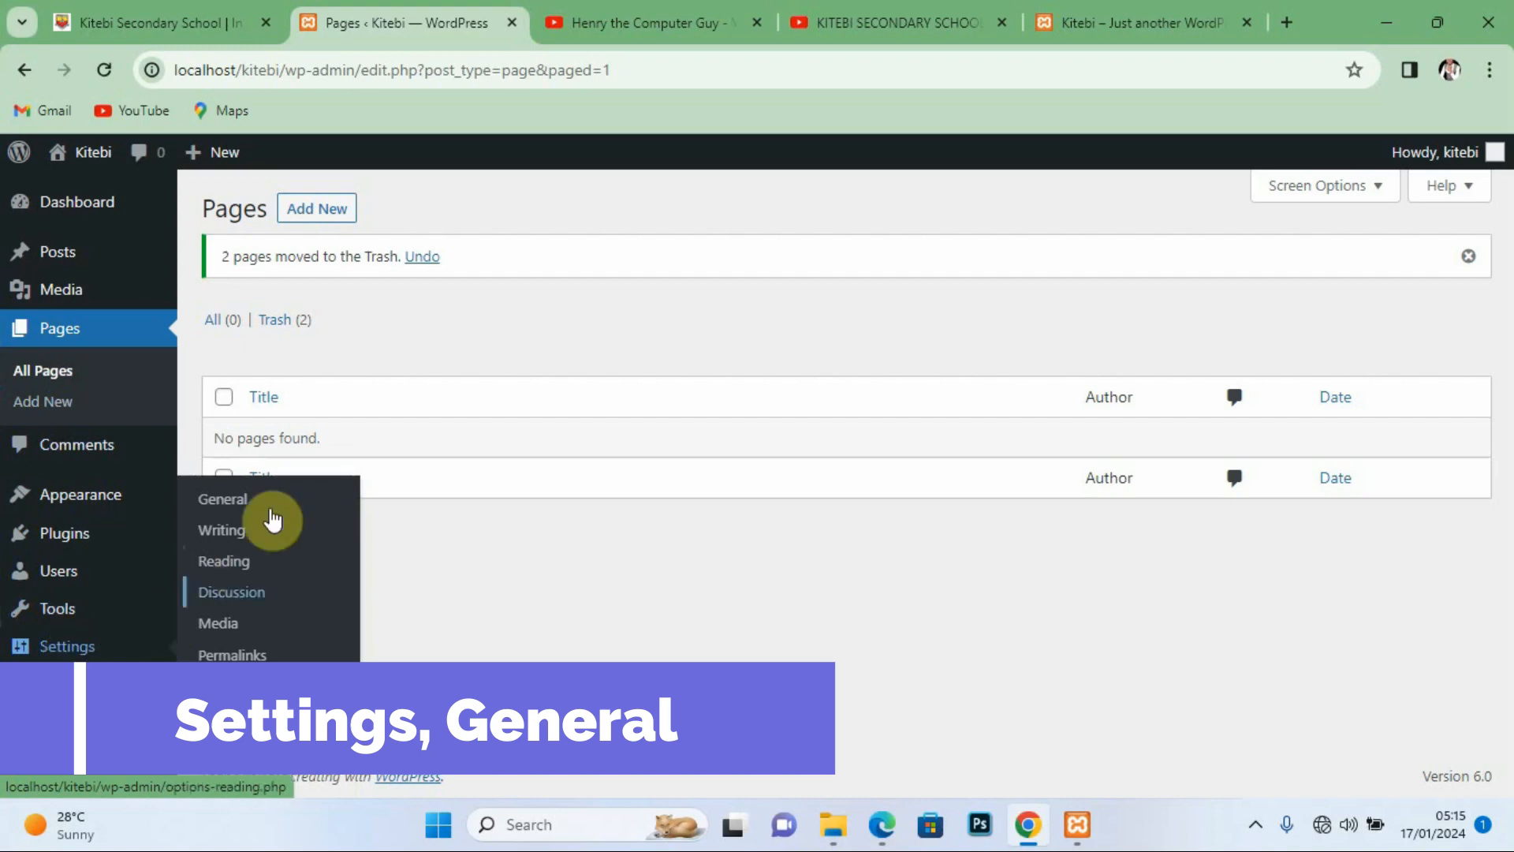
{"action": "left_click", "coordinate": [241, 504]}
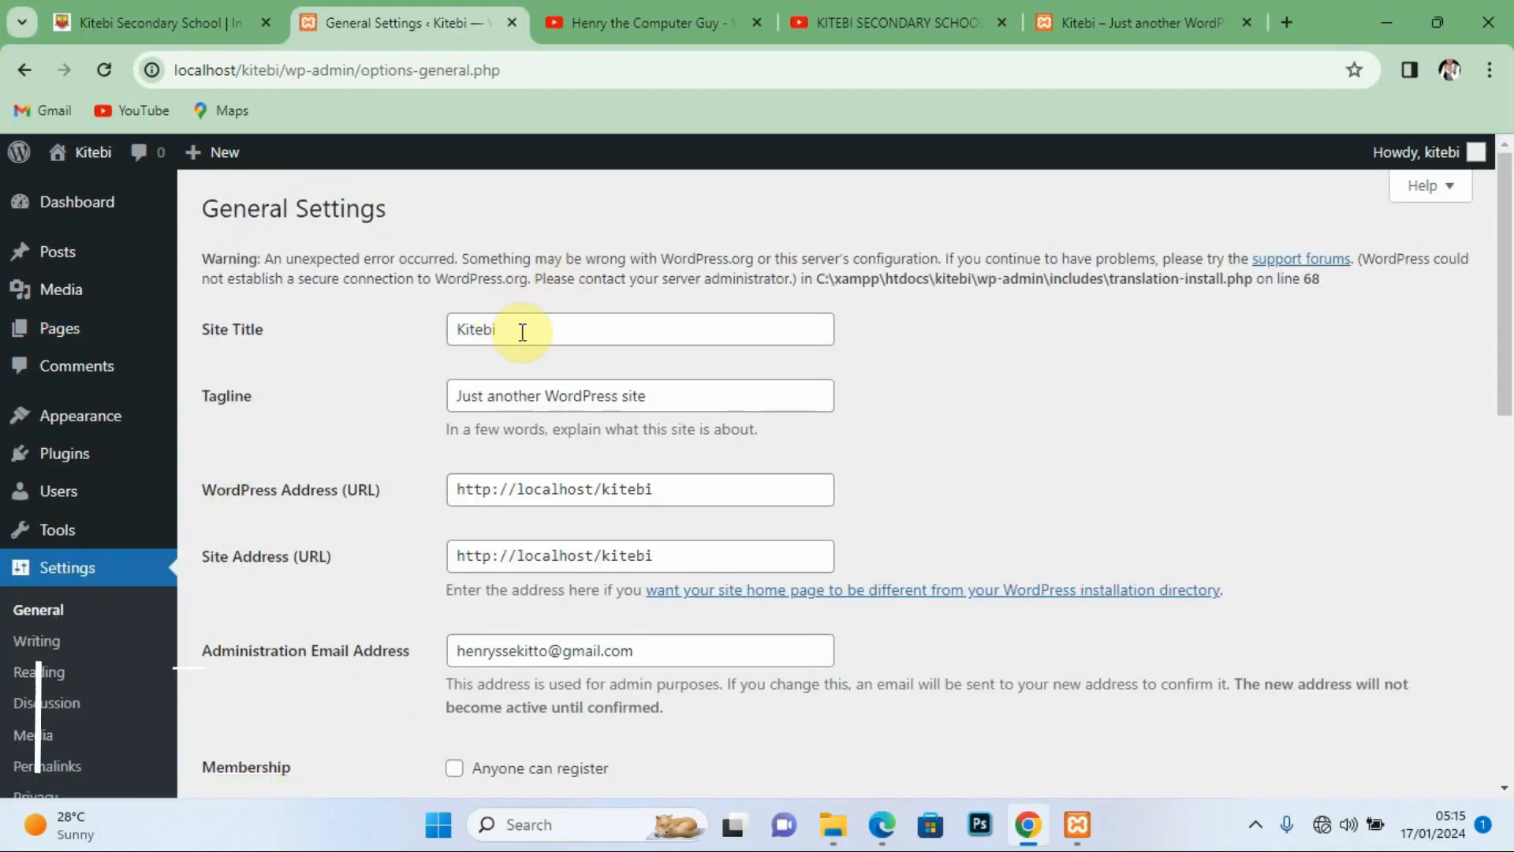
{"action": "left_click_drag", "start_coordinate": [524, 329], "coordinate": [437, 333]}
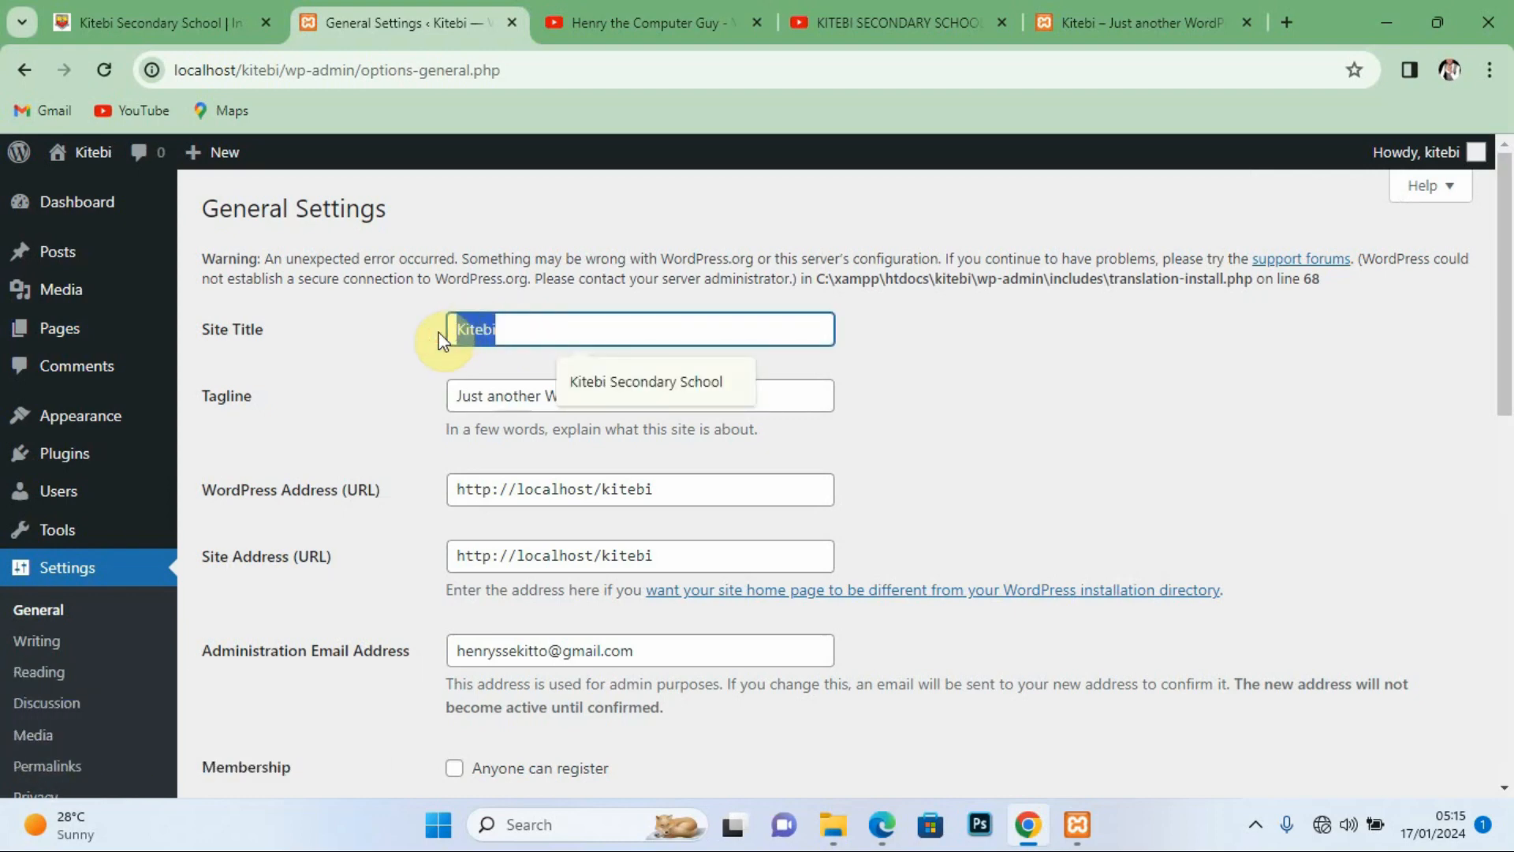
{"action": "type", "text": "U"}
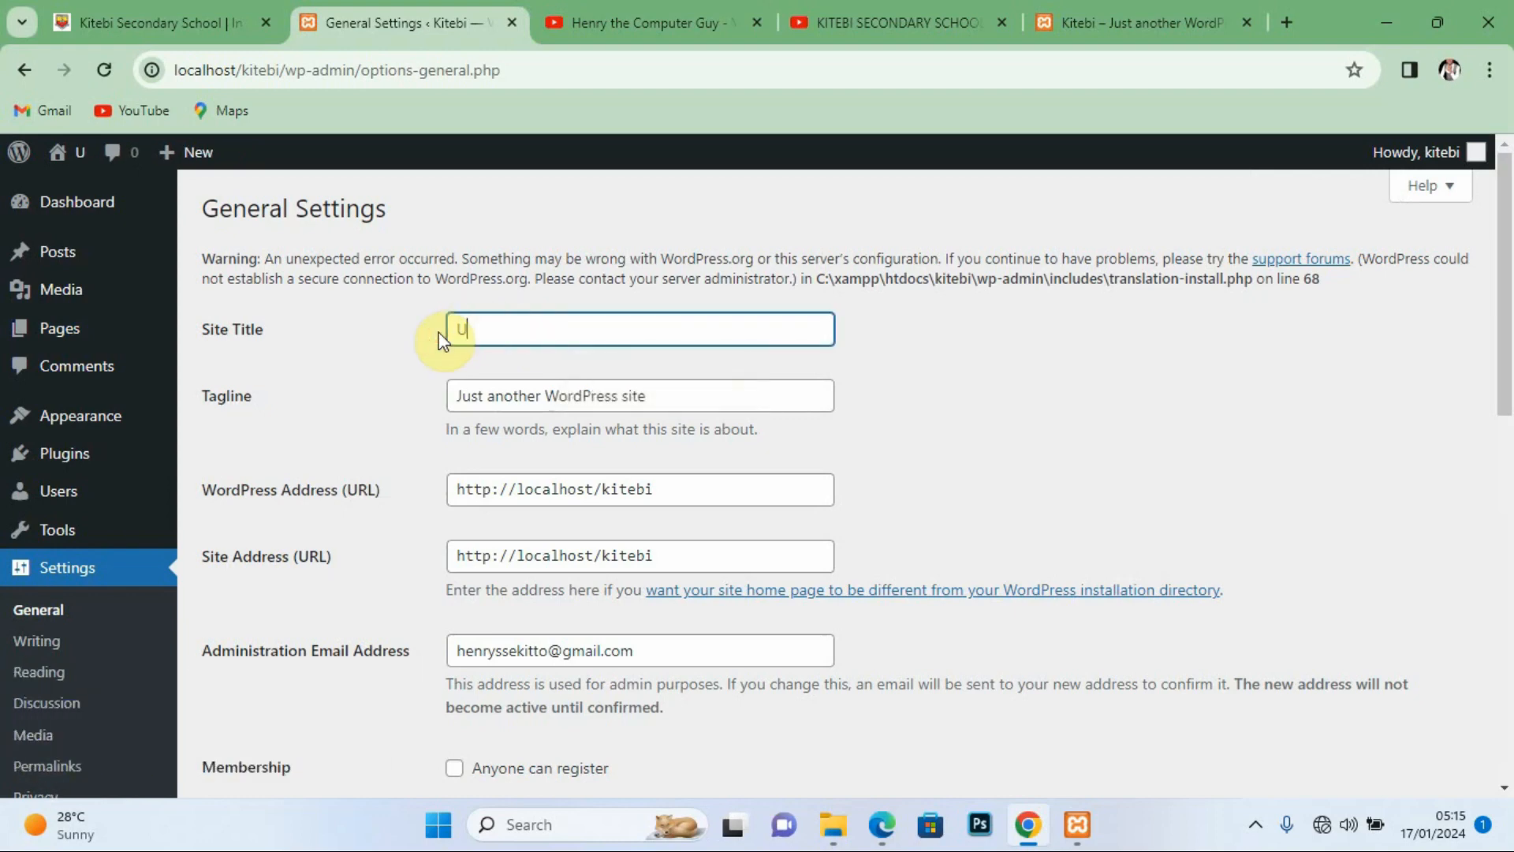
{"action": "type", "text": "plink"}
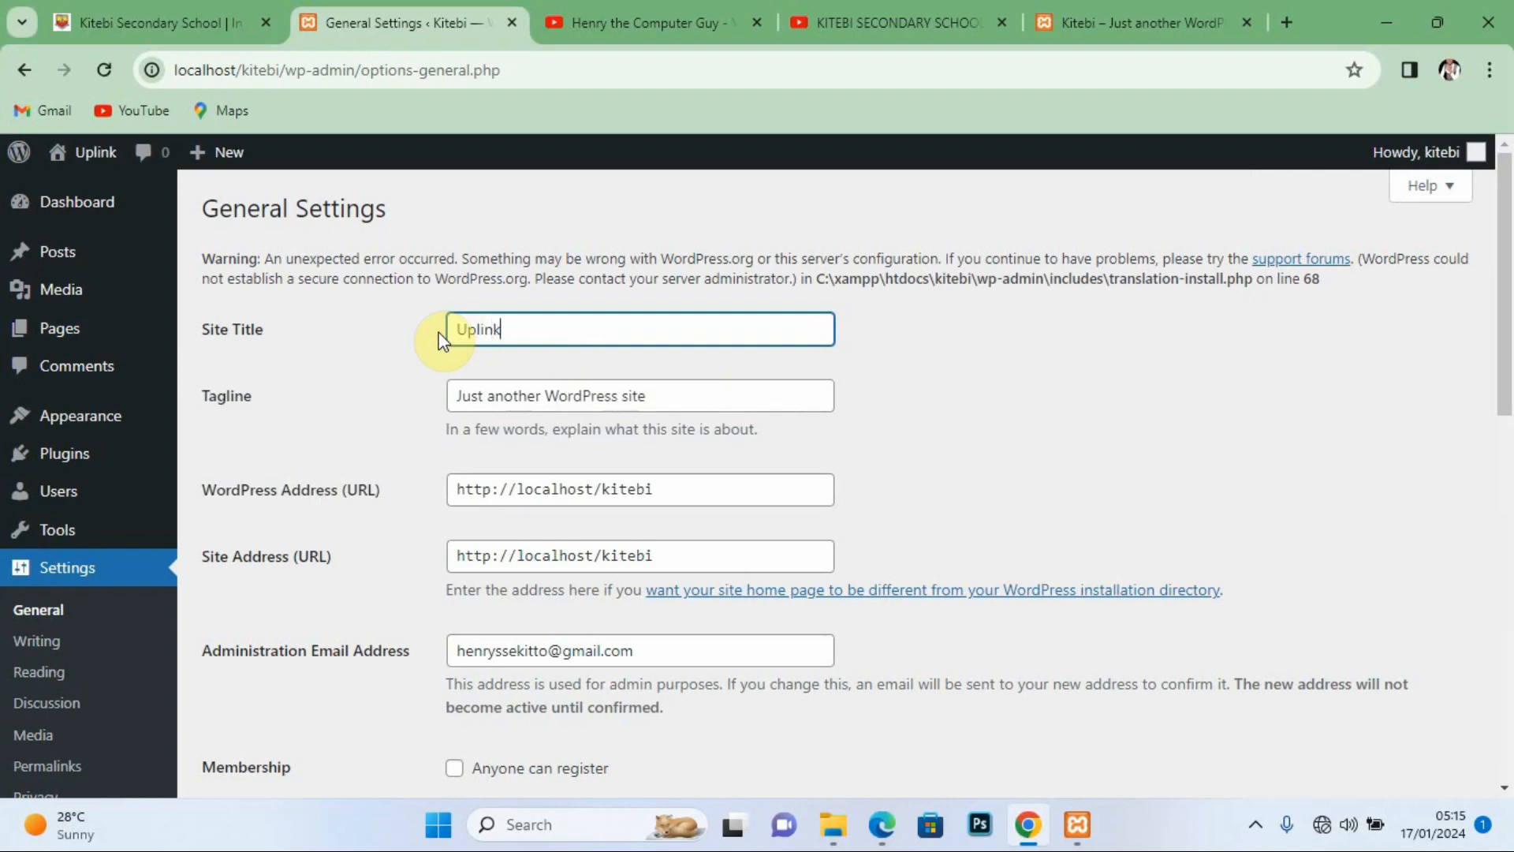
{"action": "type", "text": " Sch"}
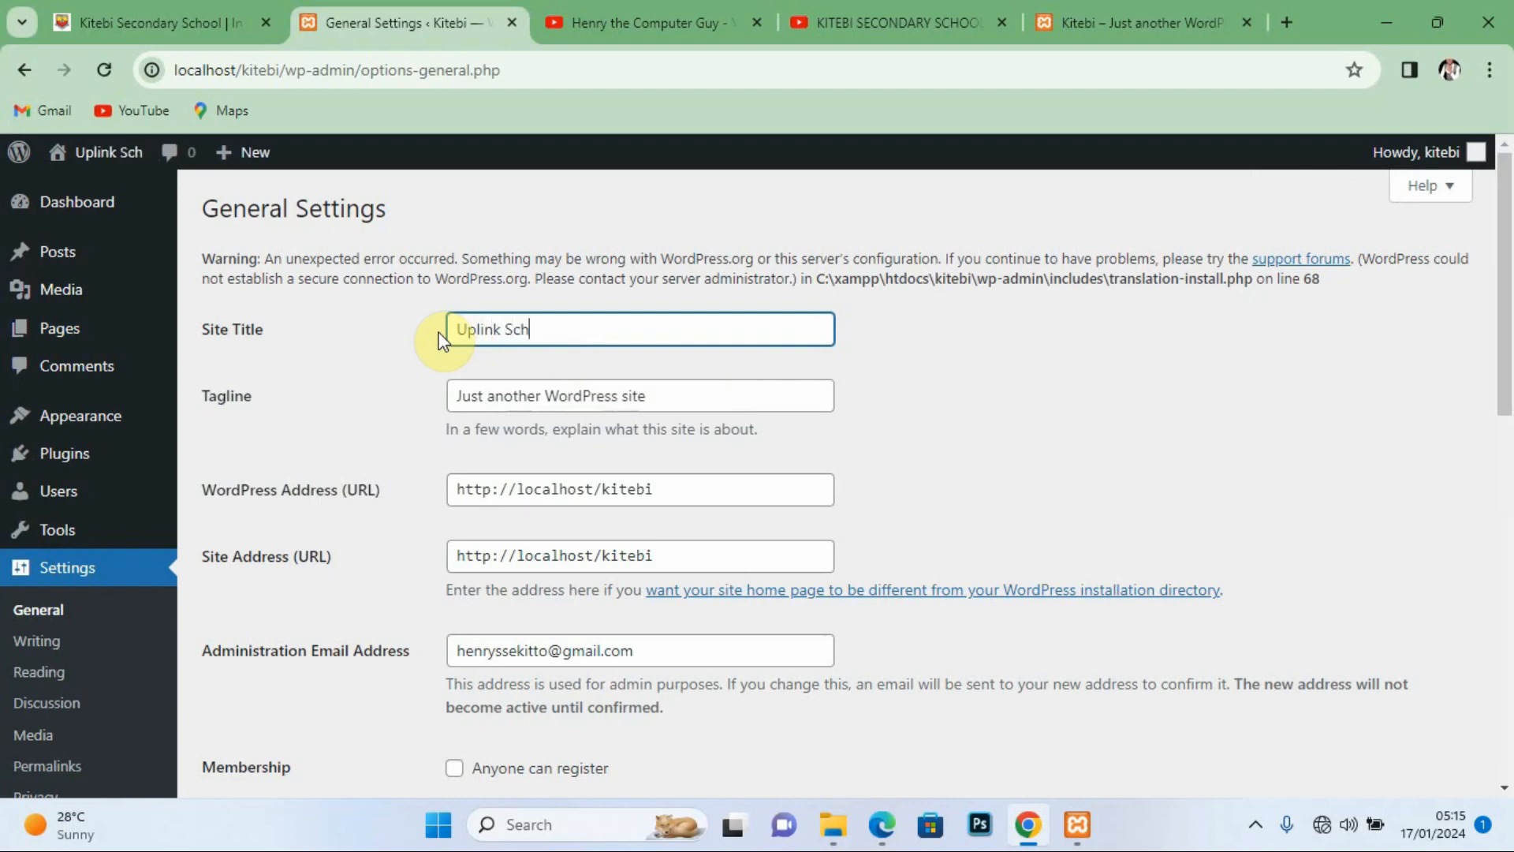
{"action": "type", "text": "ool"}
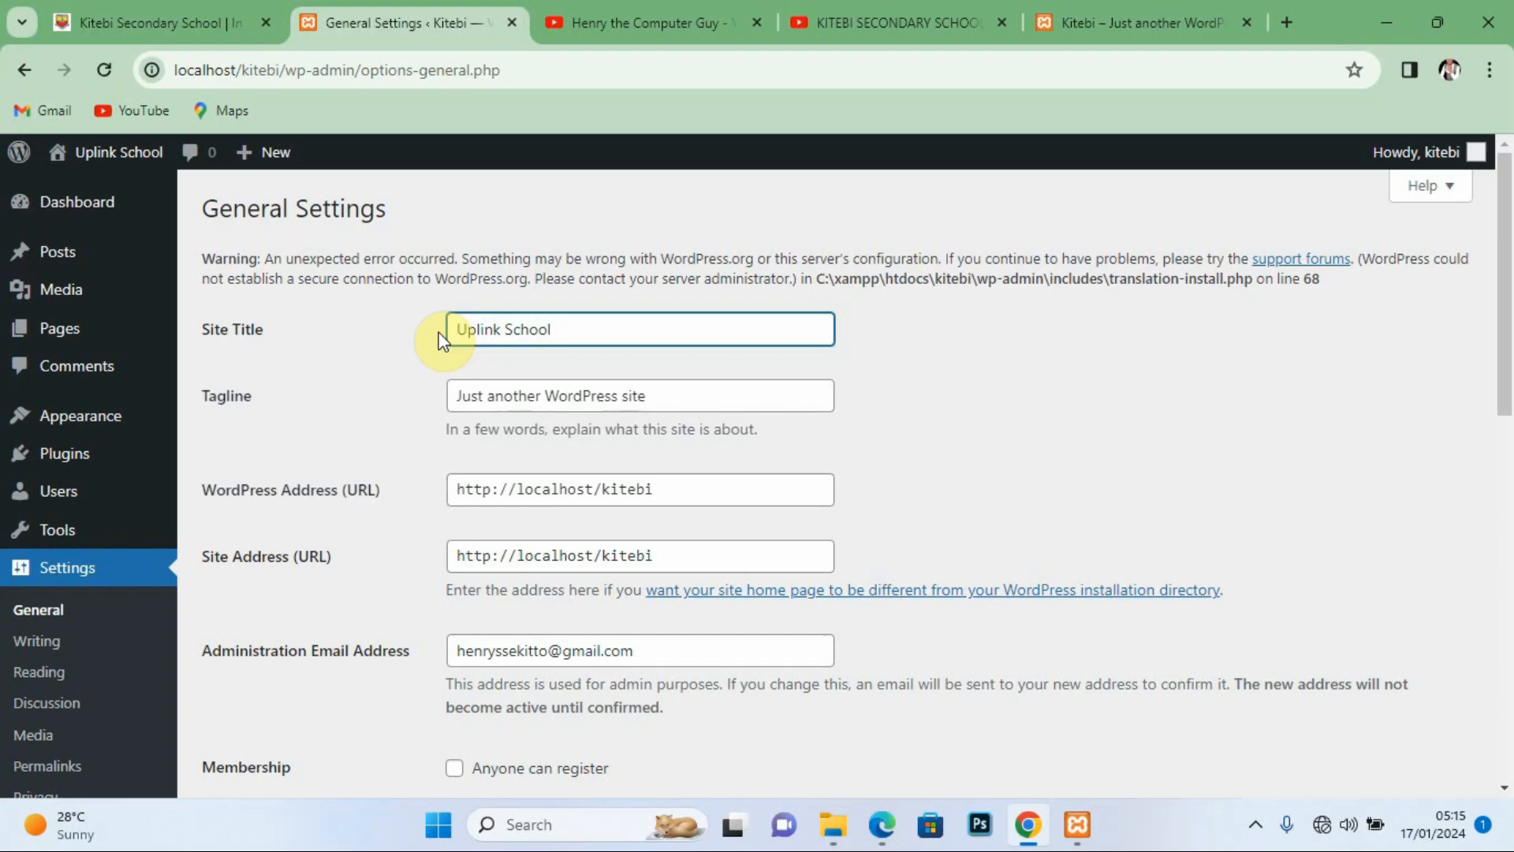
Step: Extend the site title to read "Uplink School Of Technology"
{"action": "type", "text": " O"}
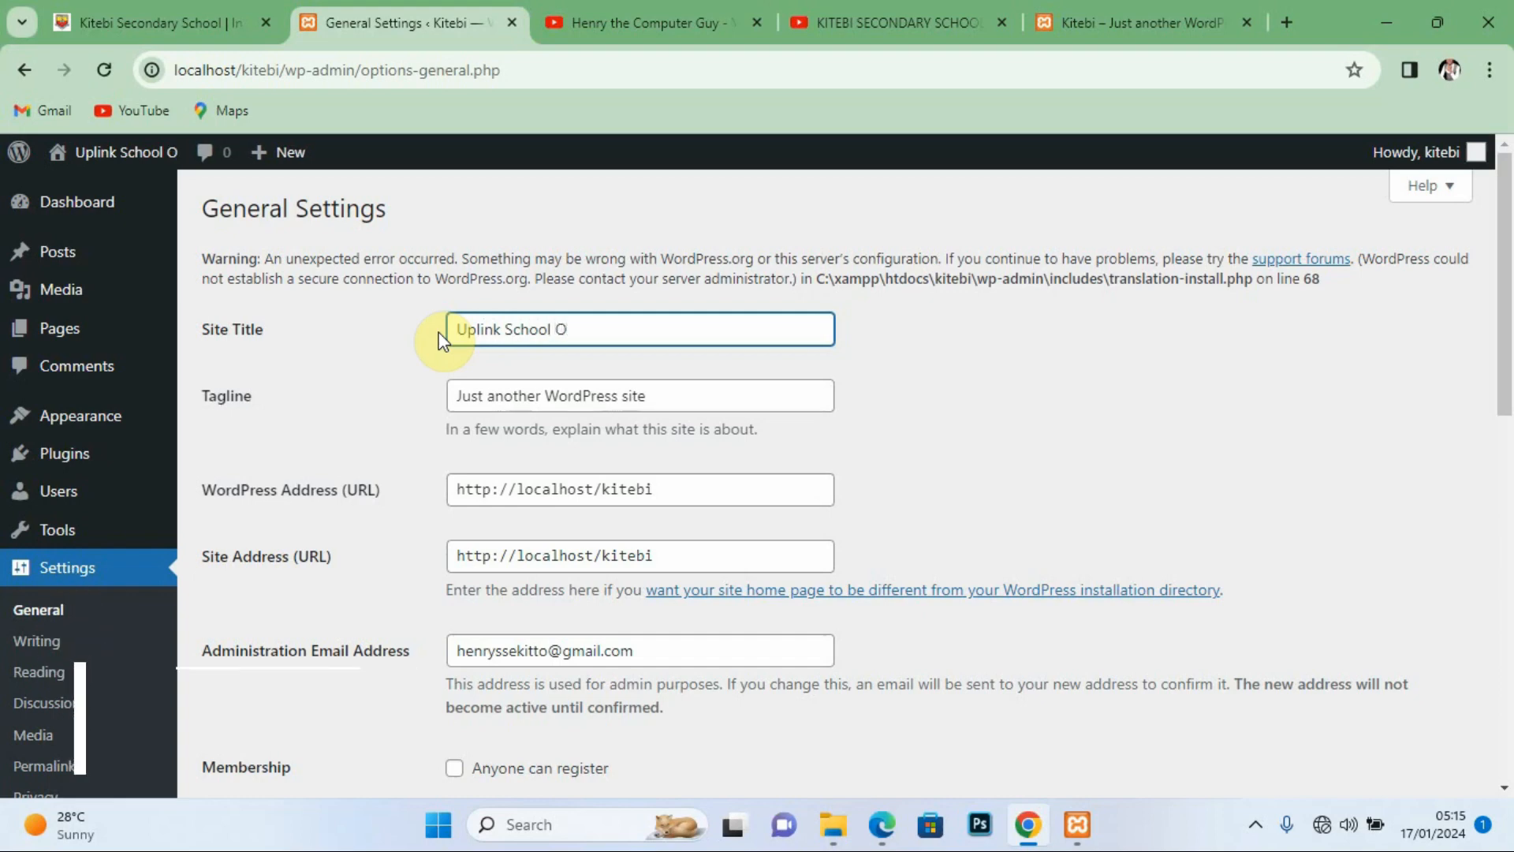
{"action": "type", "text": "f Te"}
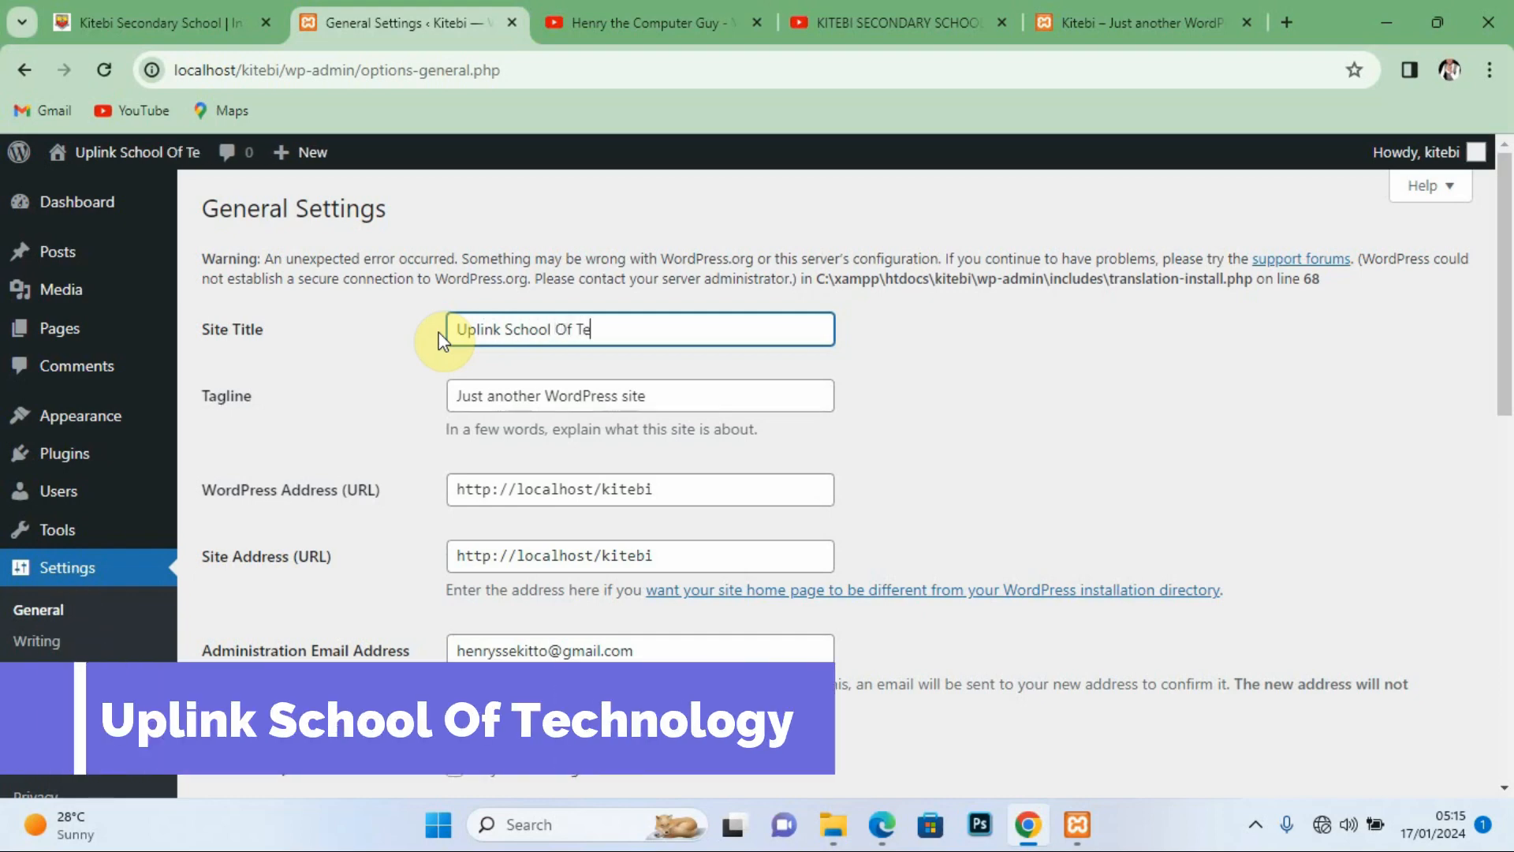
{"action": "type", "text": "chnol"}
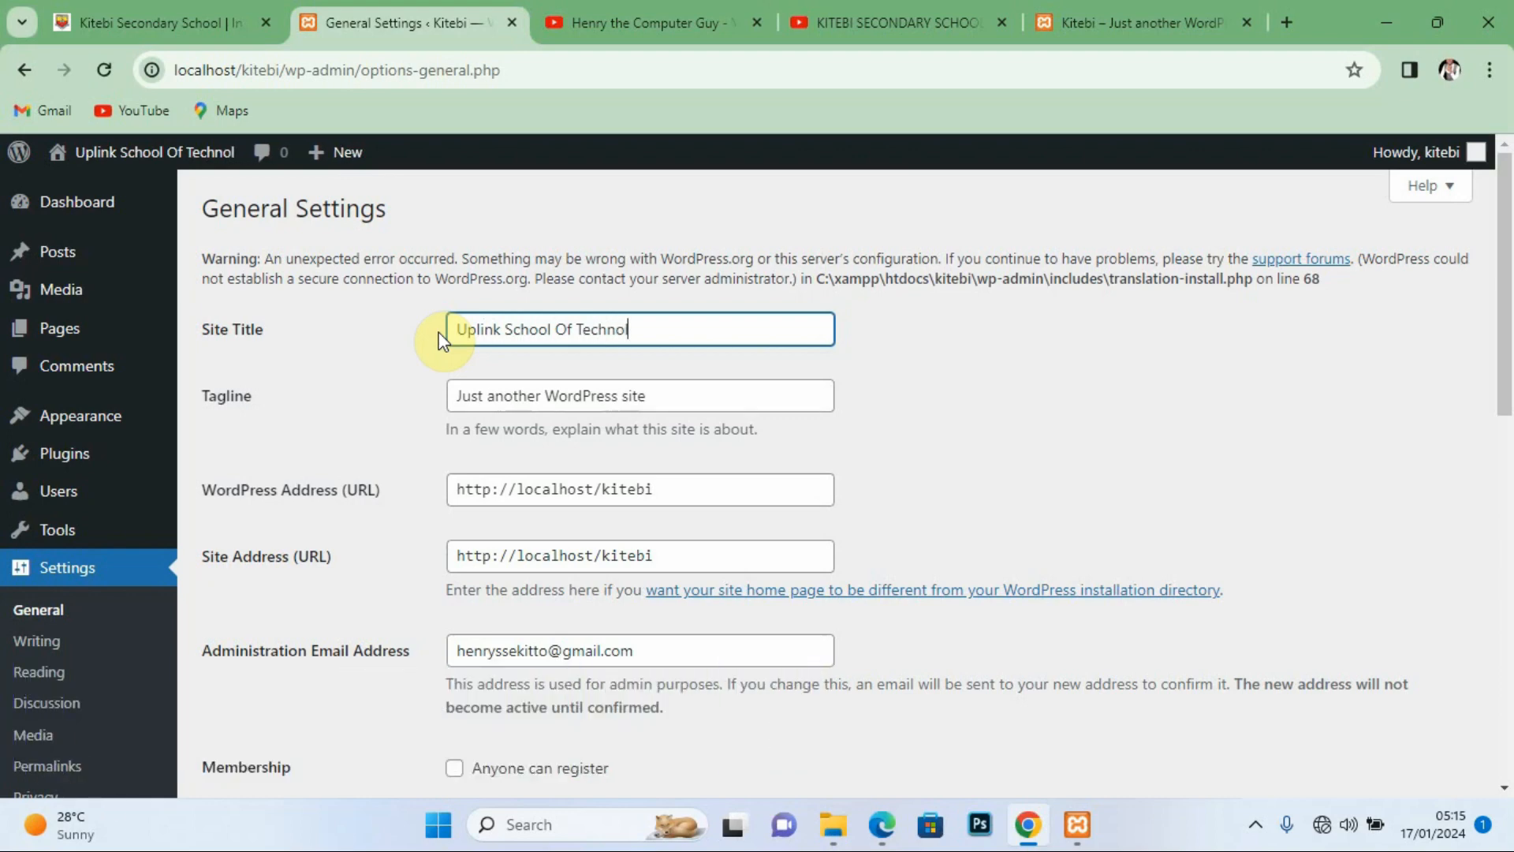
{"action": "type", "text": "ogy"}
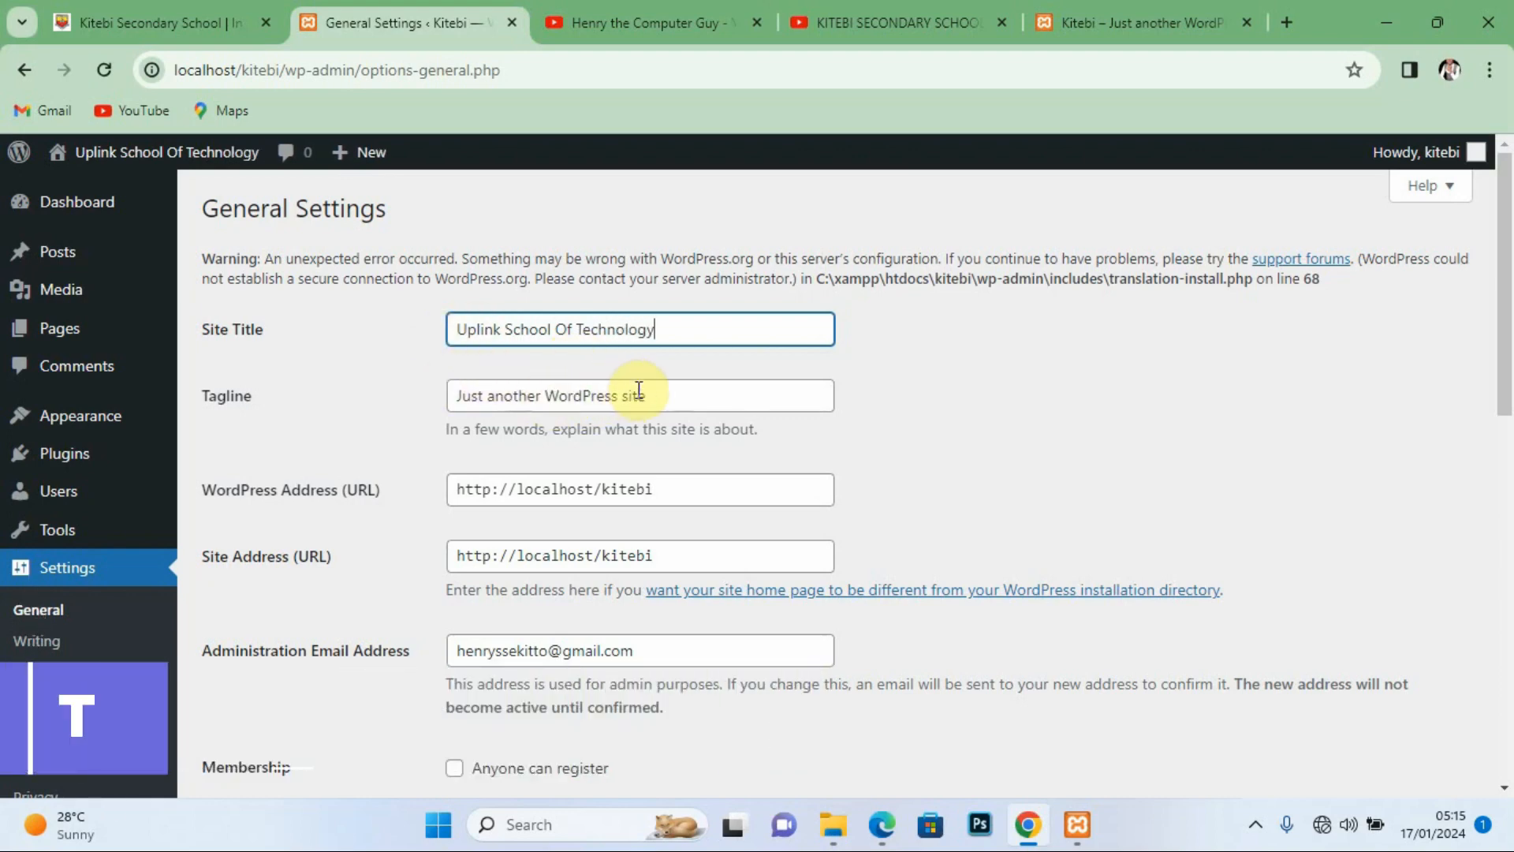
Step: Replace the tagline with "Attain A Life Skill", save the General settings and dismiss the notice
{"action": "left_click_drag", "start_coordinate": [659, 392], "coordinate": [446, 396]}
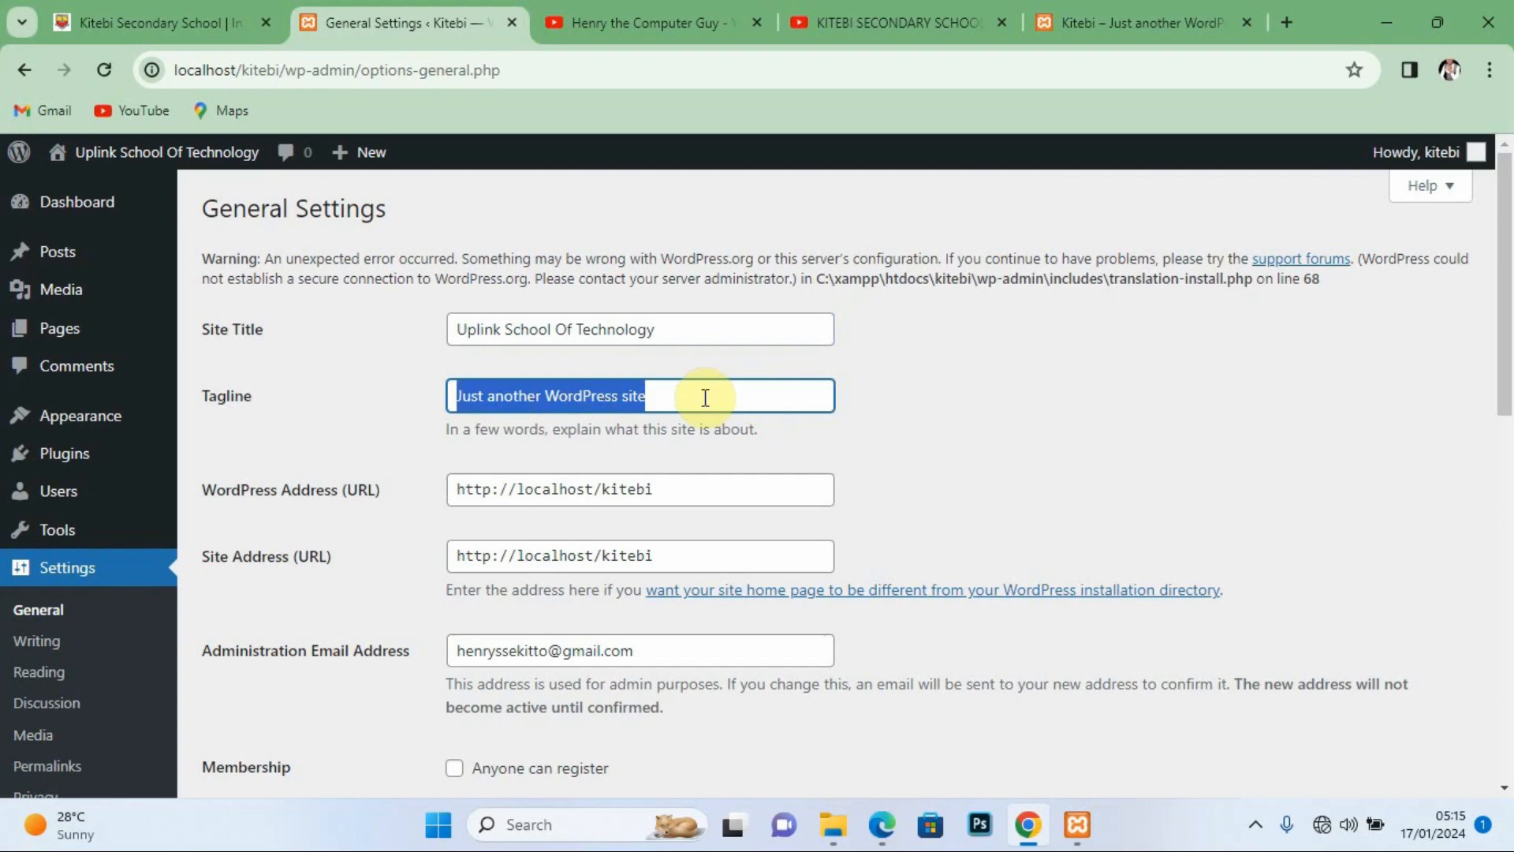
{"action": "type", "text": "A"}
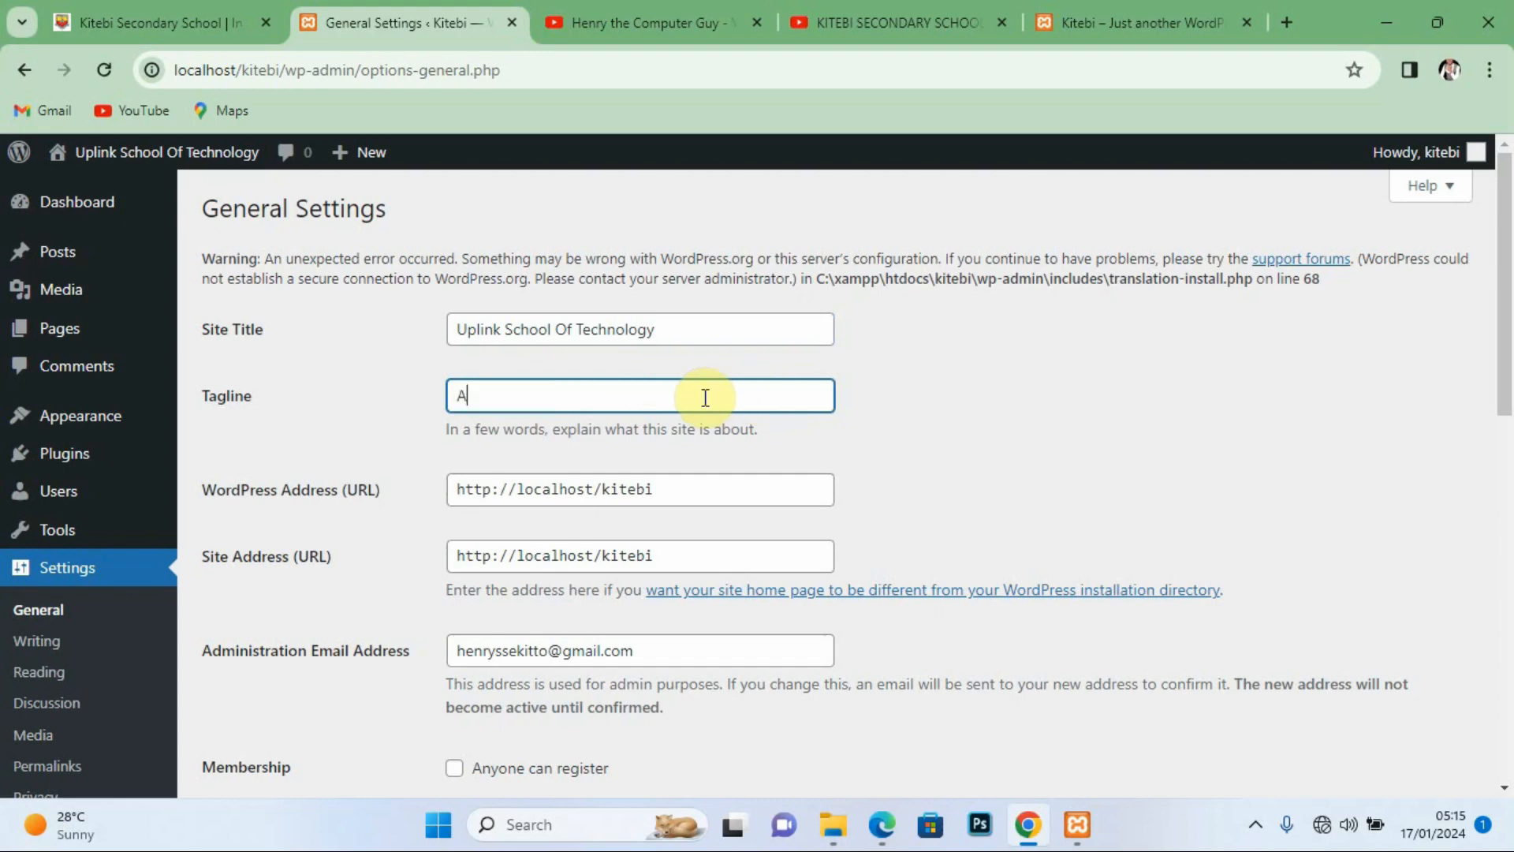
{"action": "type", "text": "ttain A "}
{"action": "type", "text": "I"}
{"action": "type", "text": "ife Skill"}
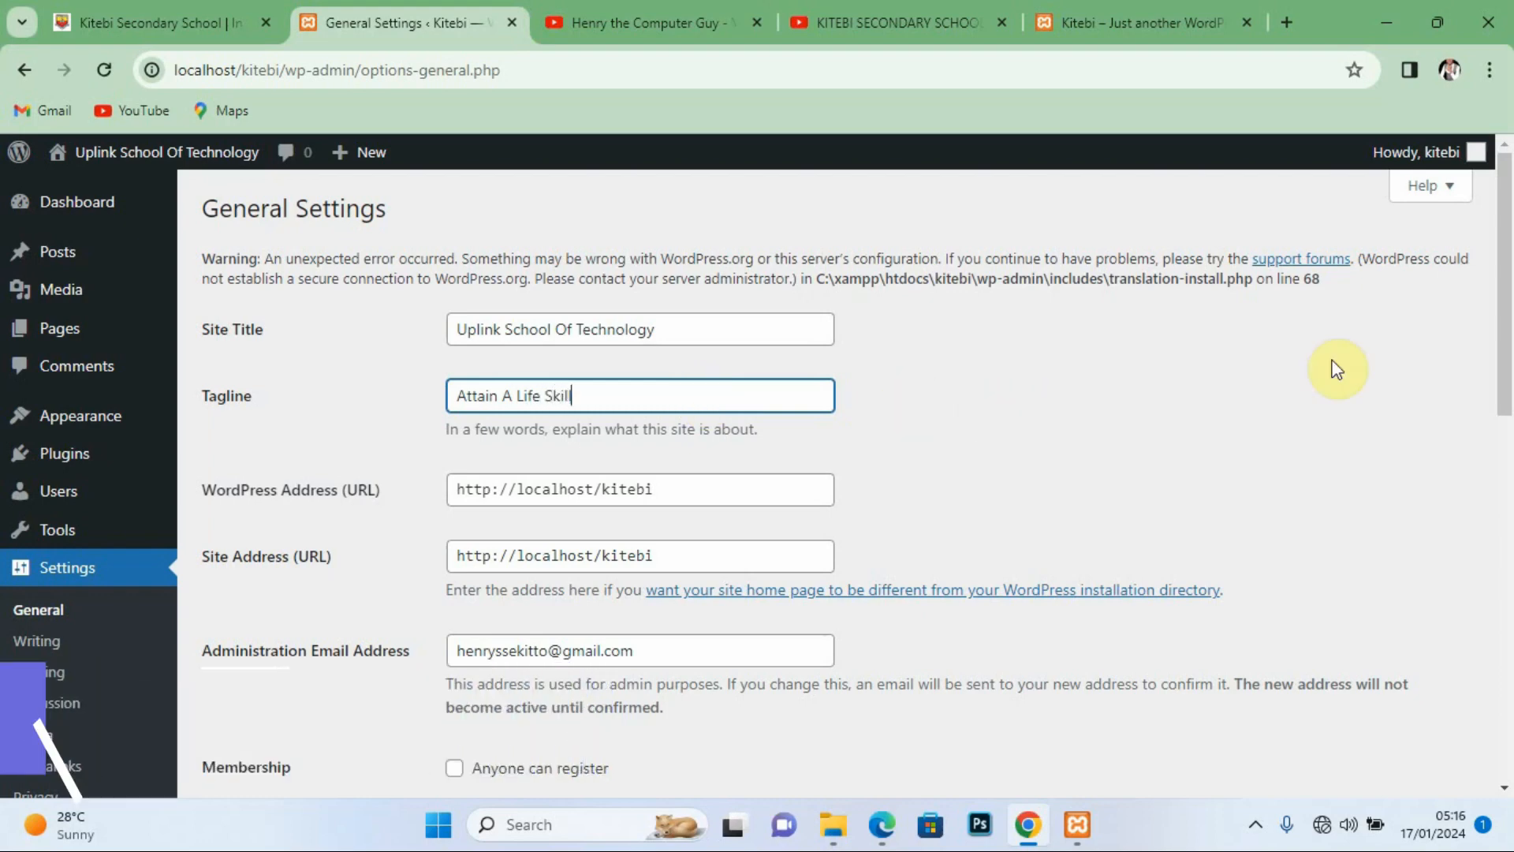
{"action": "left_click_drag", "start_coordinate": [1505, 320], "coordinate": [1498, 692]}
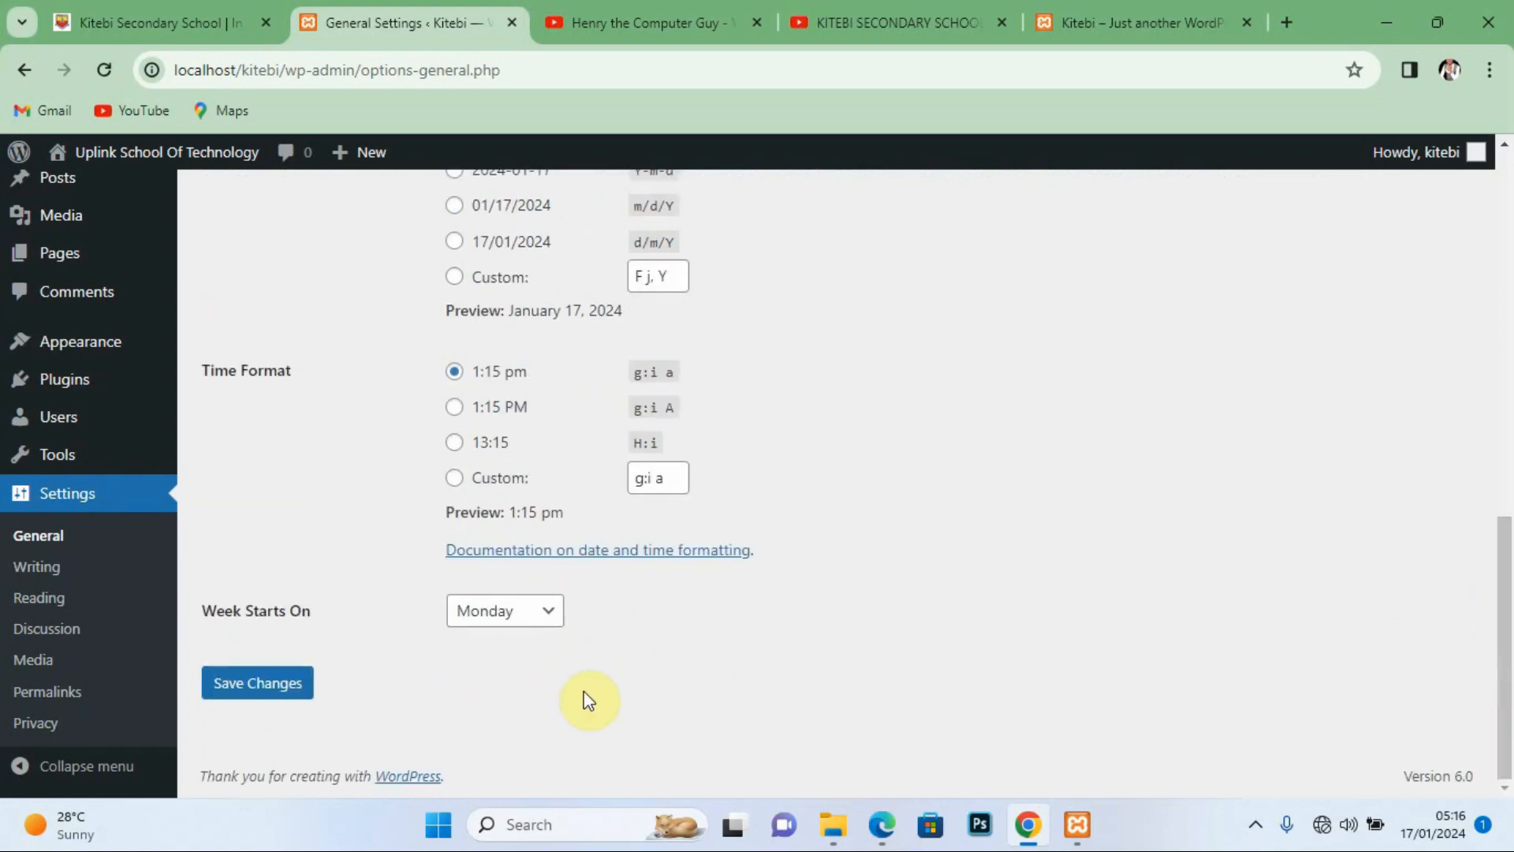
{"action": "left_click", "coordinate": [244, 685]}
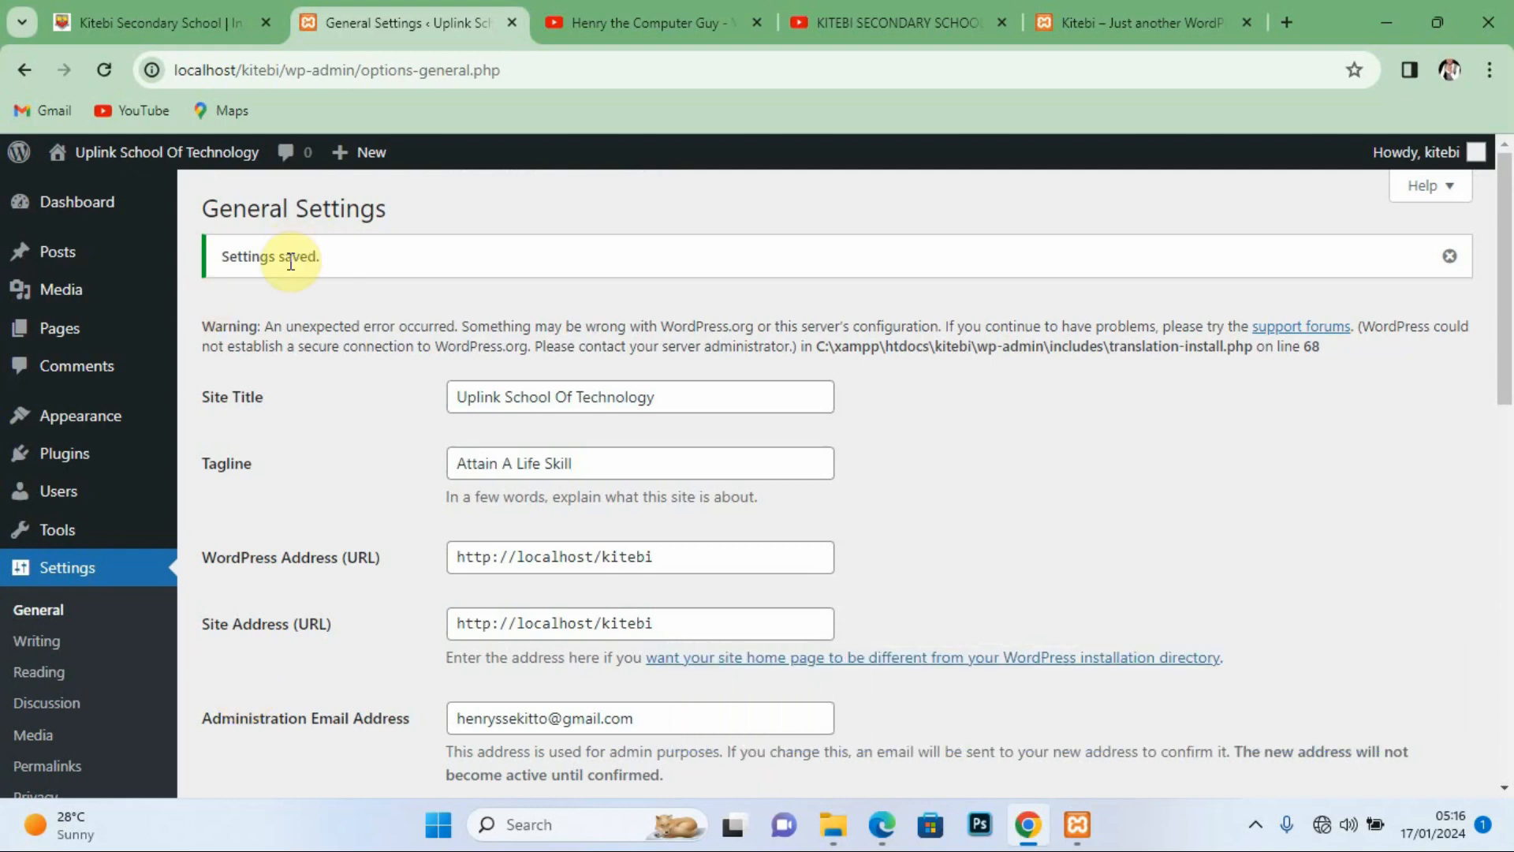
{"action": "left_click", "coordinate": [1450, 256]}
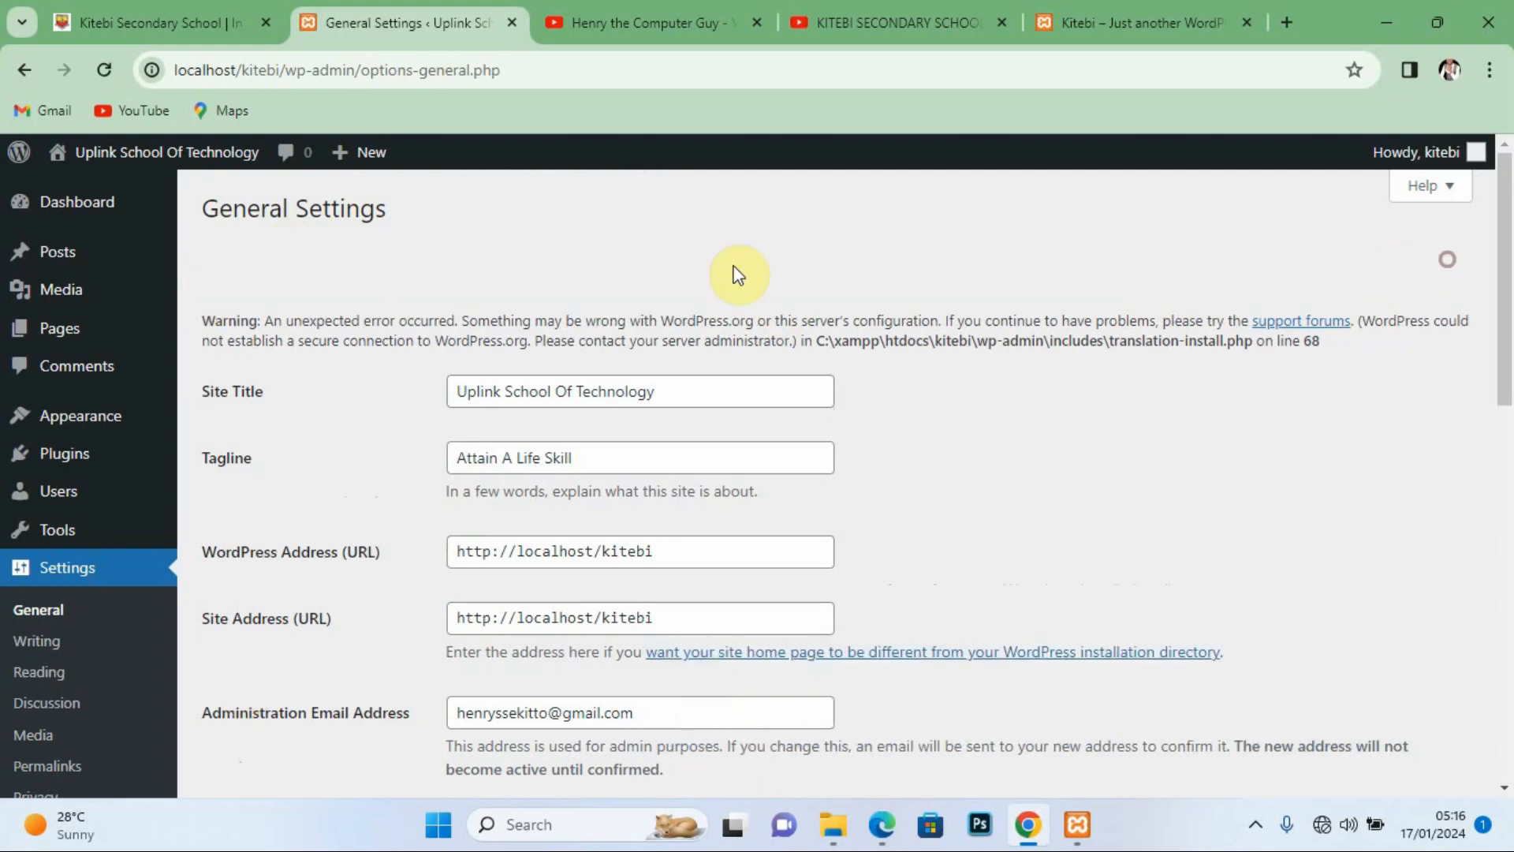
Step: Go to the installed themes and open the form for uploading a new theme as a .zip file
{"action": "left_click", "coordinate": [67, 213]}
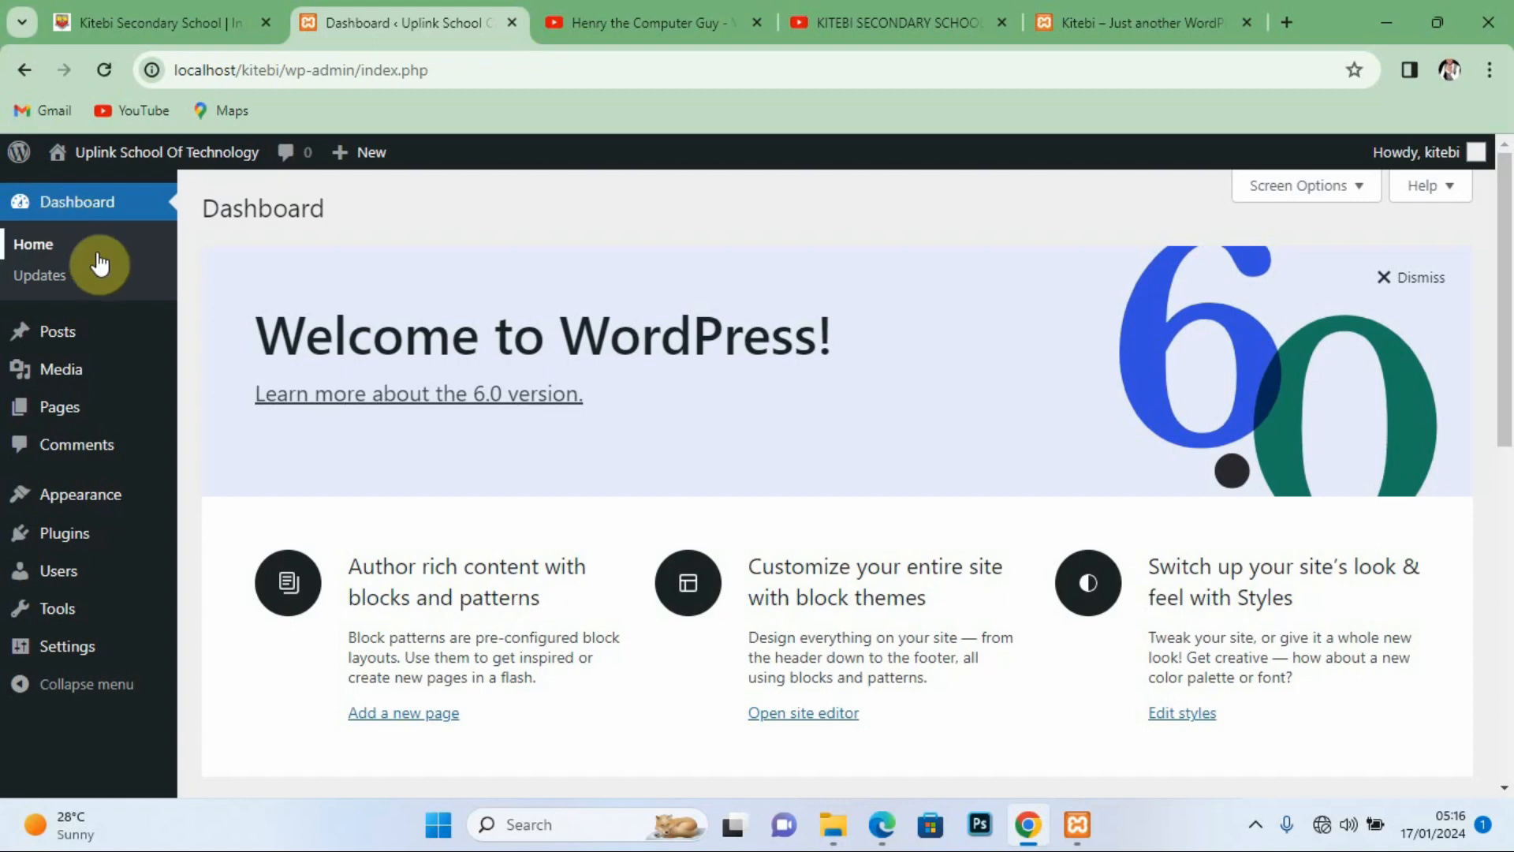
{"action": "mouse_move", "coordinate": [90, 505]}
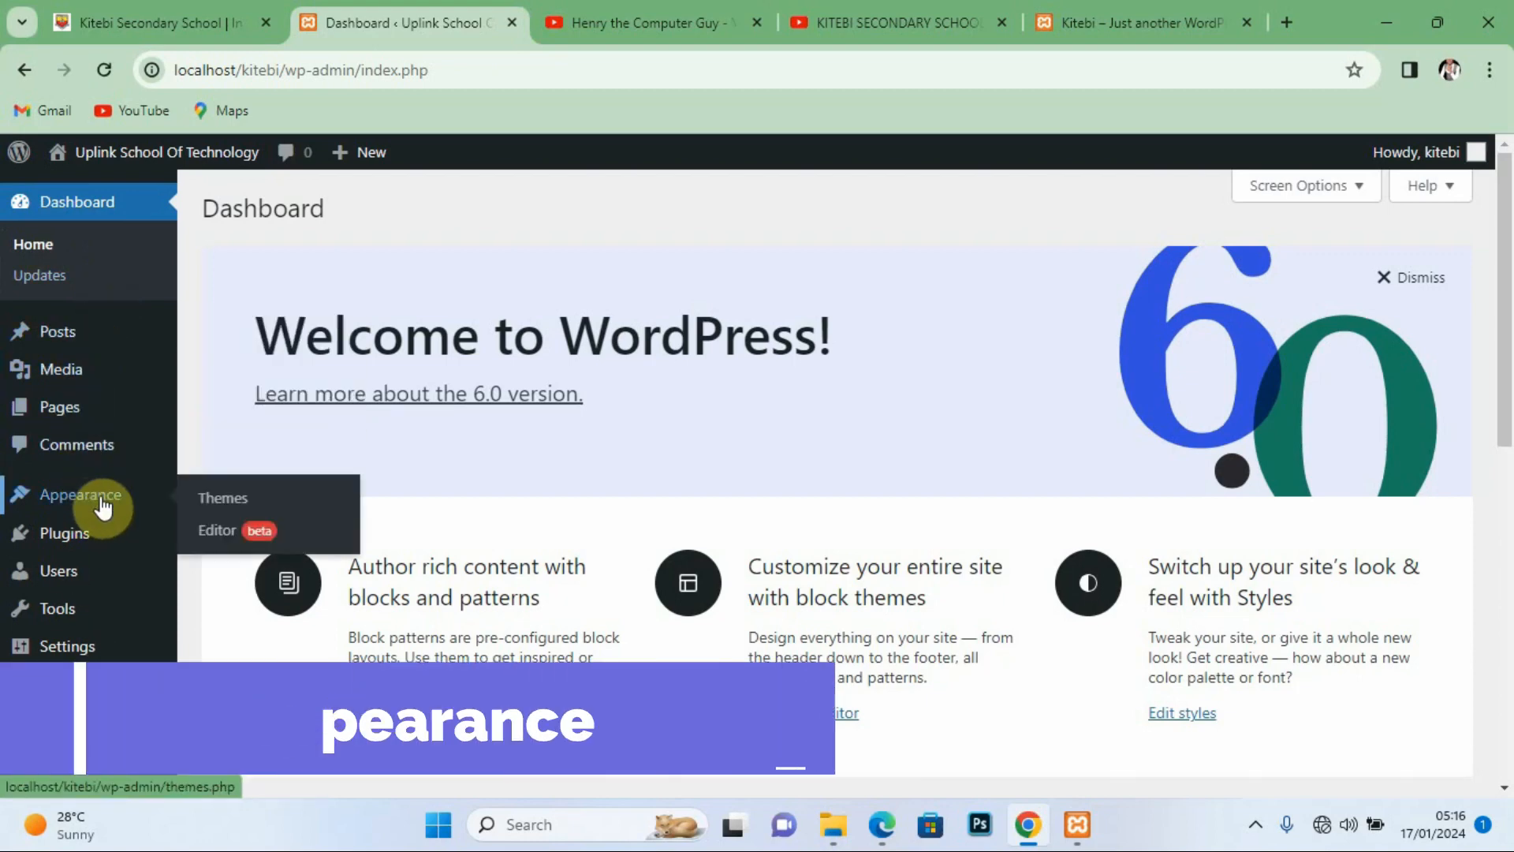
{"action": "left_click", "coordinate": [237, 511]}
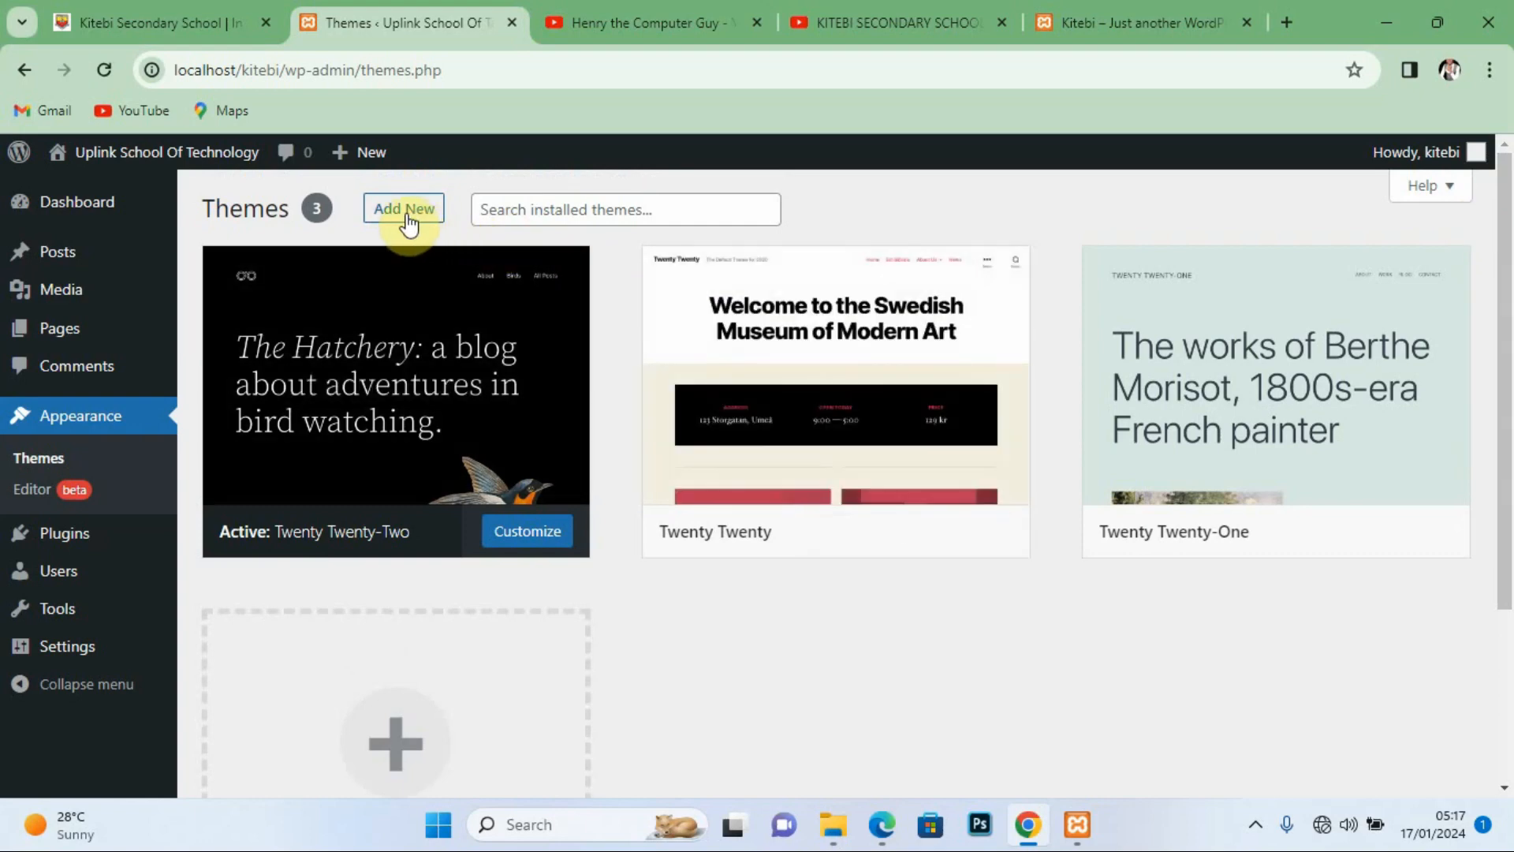
{"action": "left_click", "coordinate": [404, 210]}
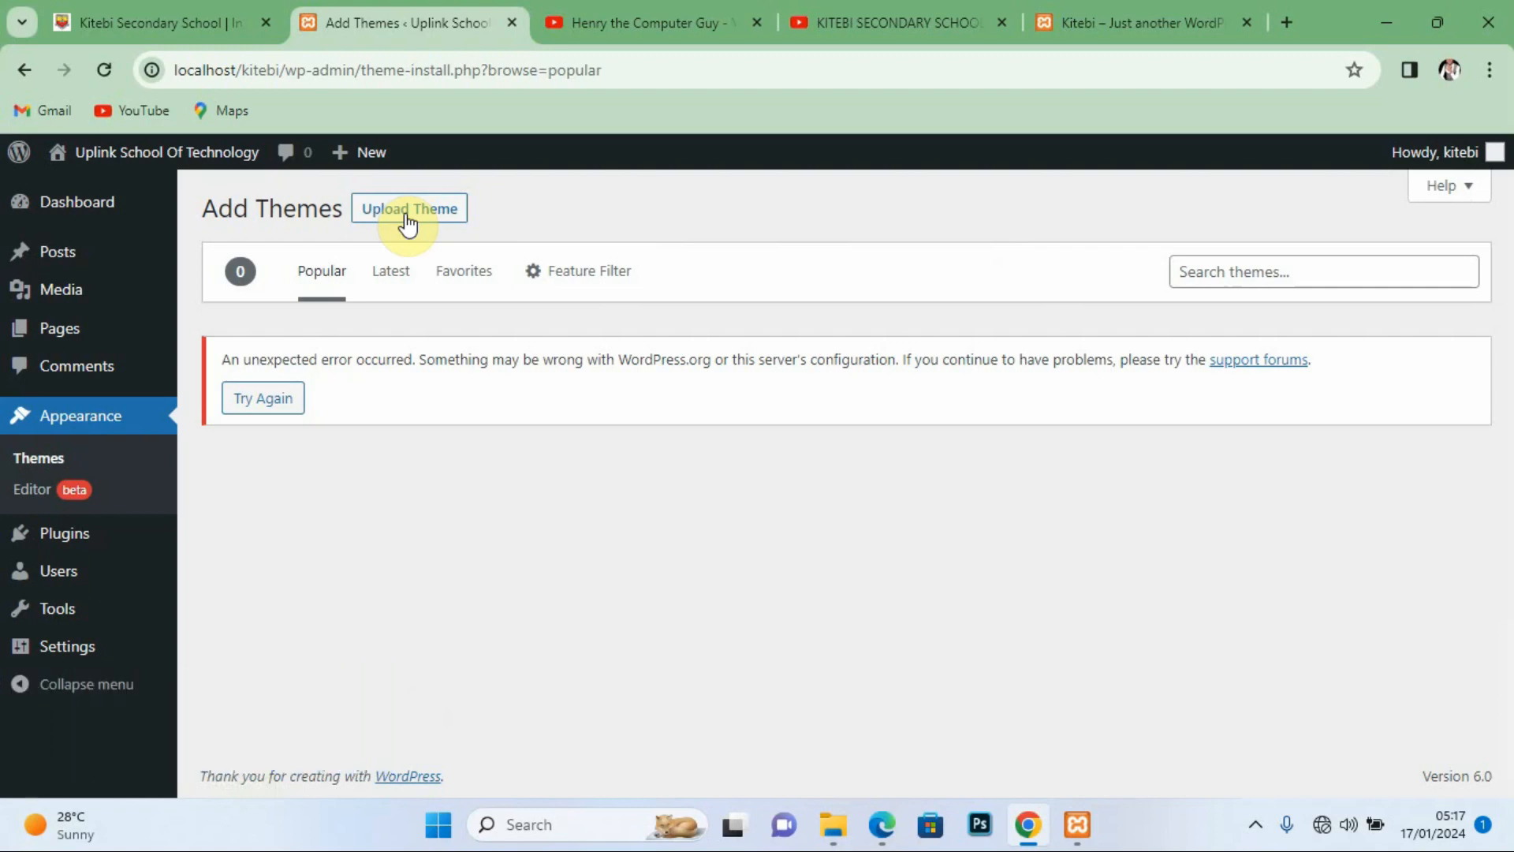
{"action": "left_click", "coordinate": [406, 220]}
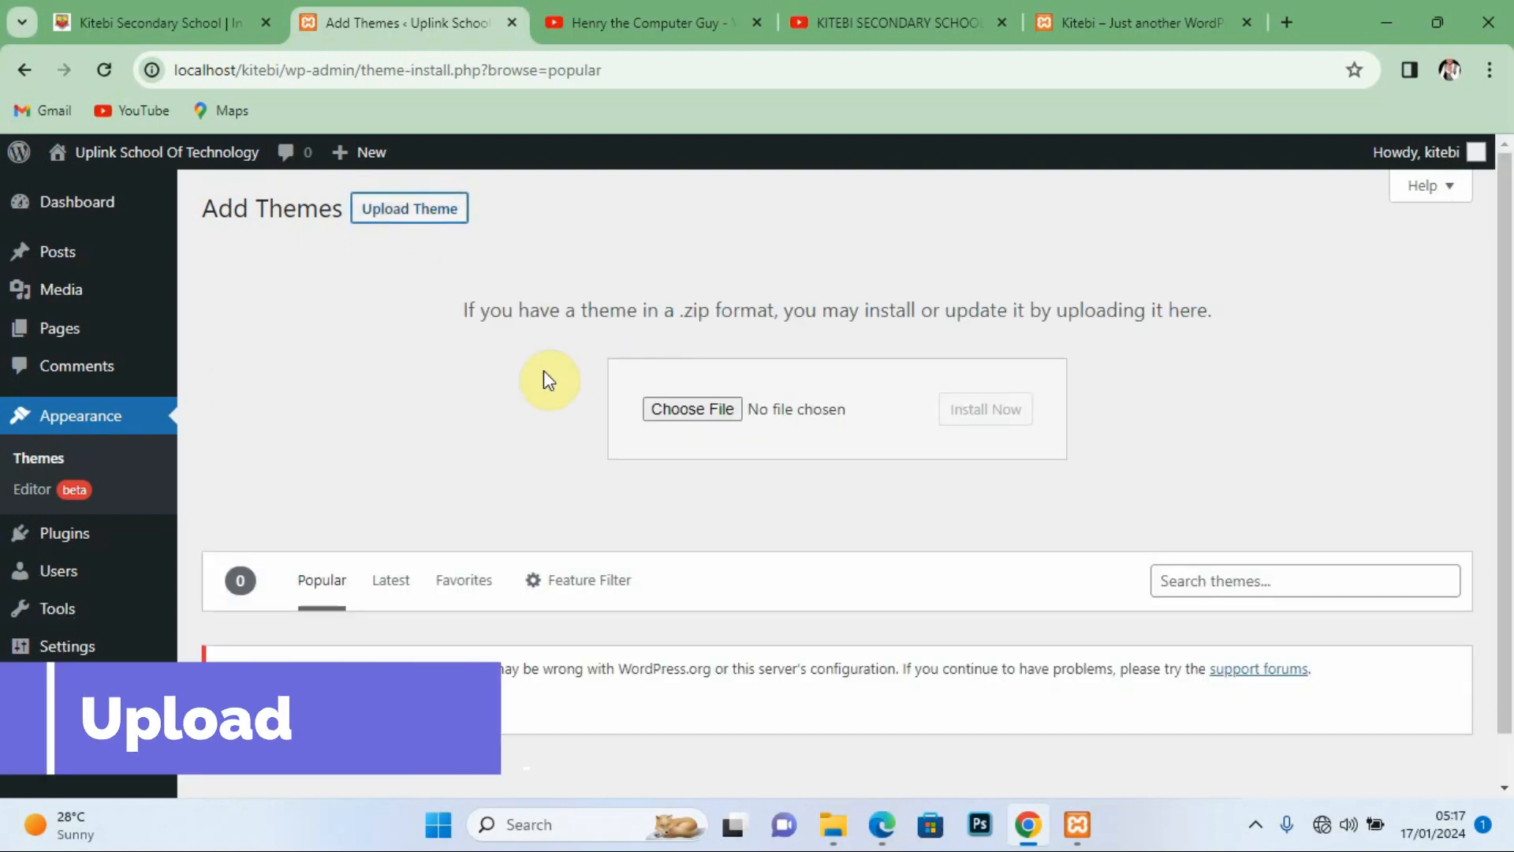
Step: Install the theme from astra.3.7.9.zip in the Themes folder of the desktop's web design resources, and activate it
{"action": "left_click", "coordinate": [704, 410]}
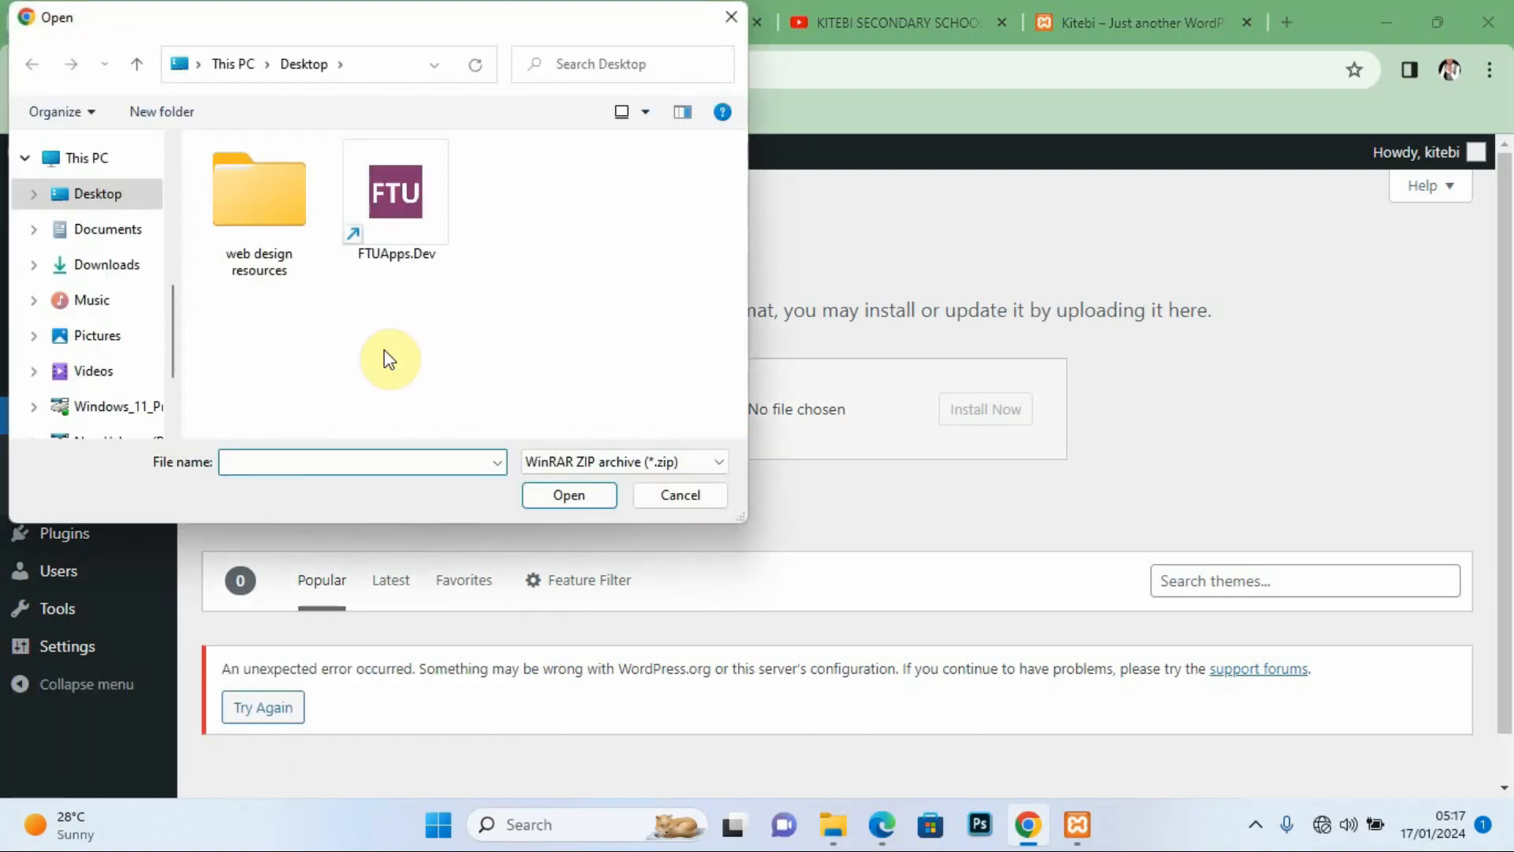
{"action": "left_click", "coordinate": [260, 225]}
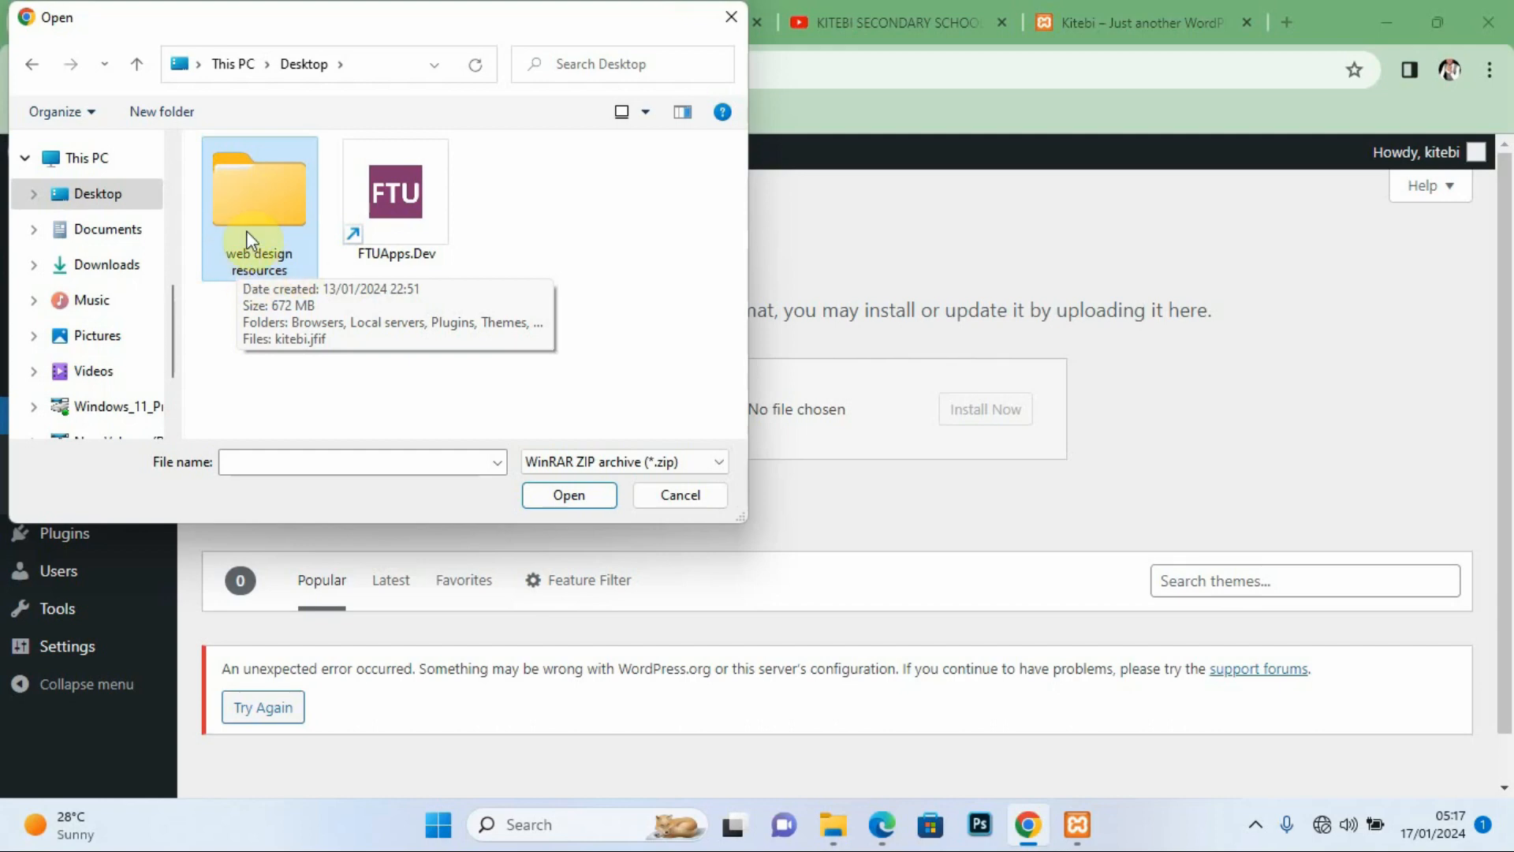
{"action": "double_click", "coordinate": [243, 200]}
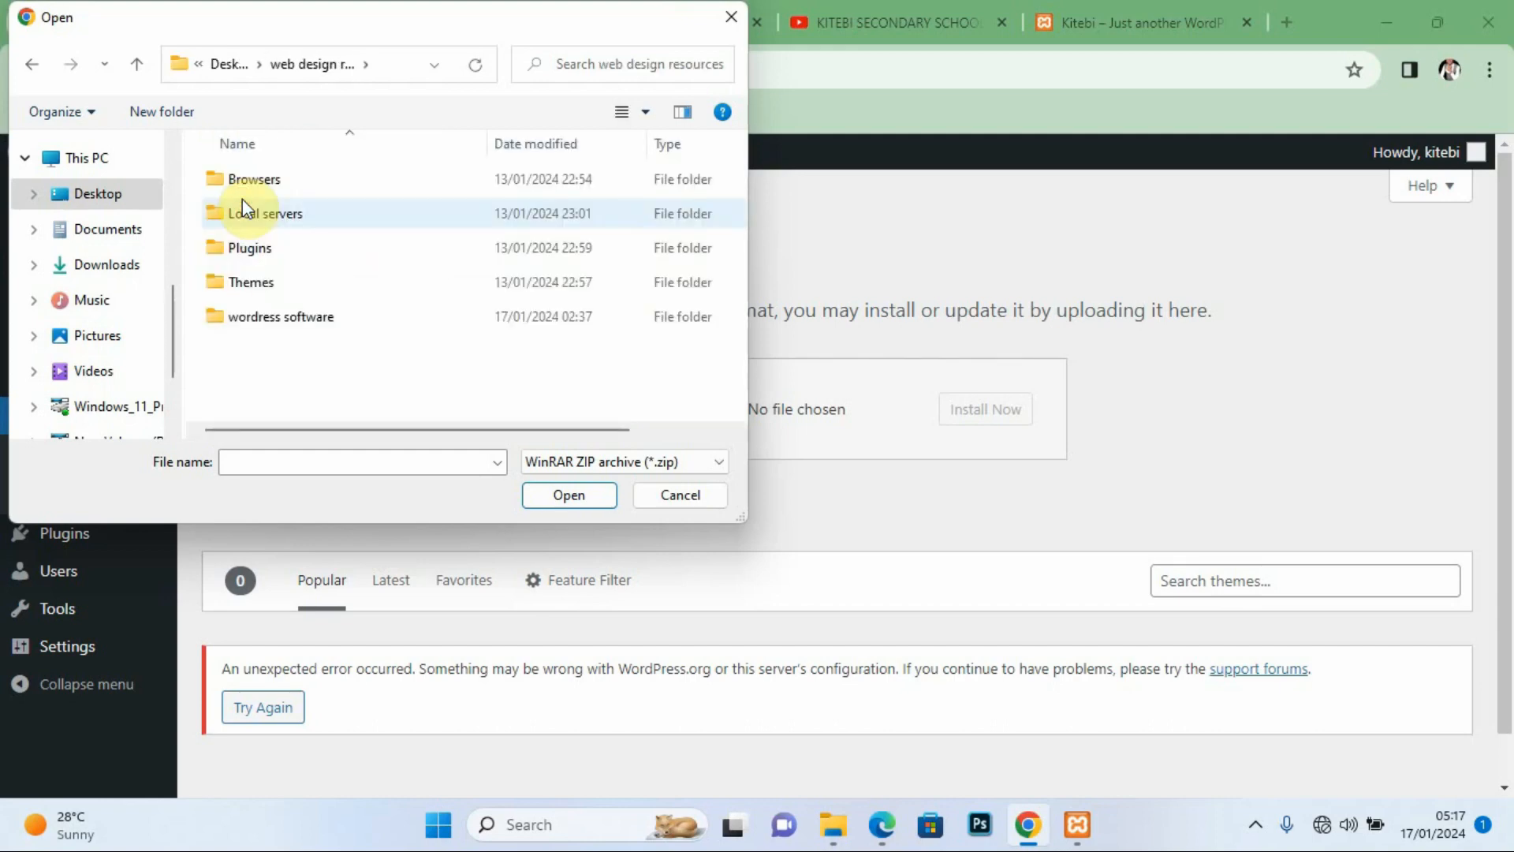
{"action": "double_click", "coordinate": [308, 284]}
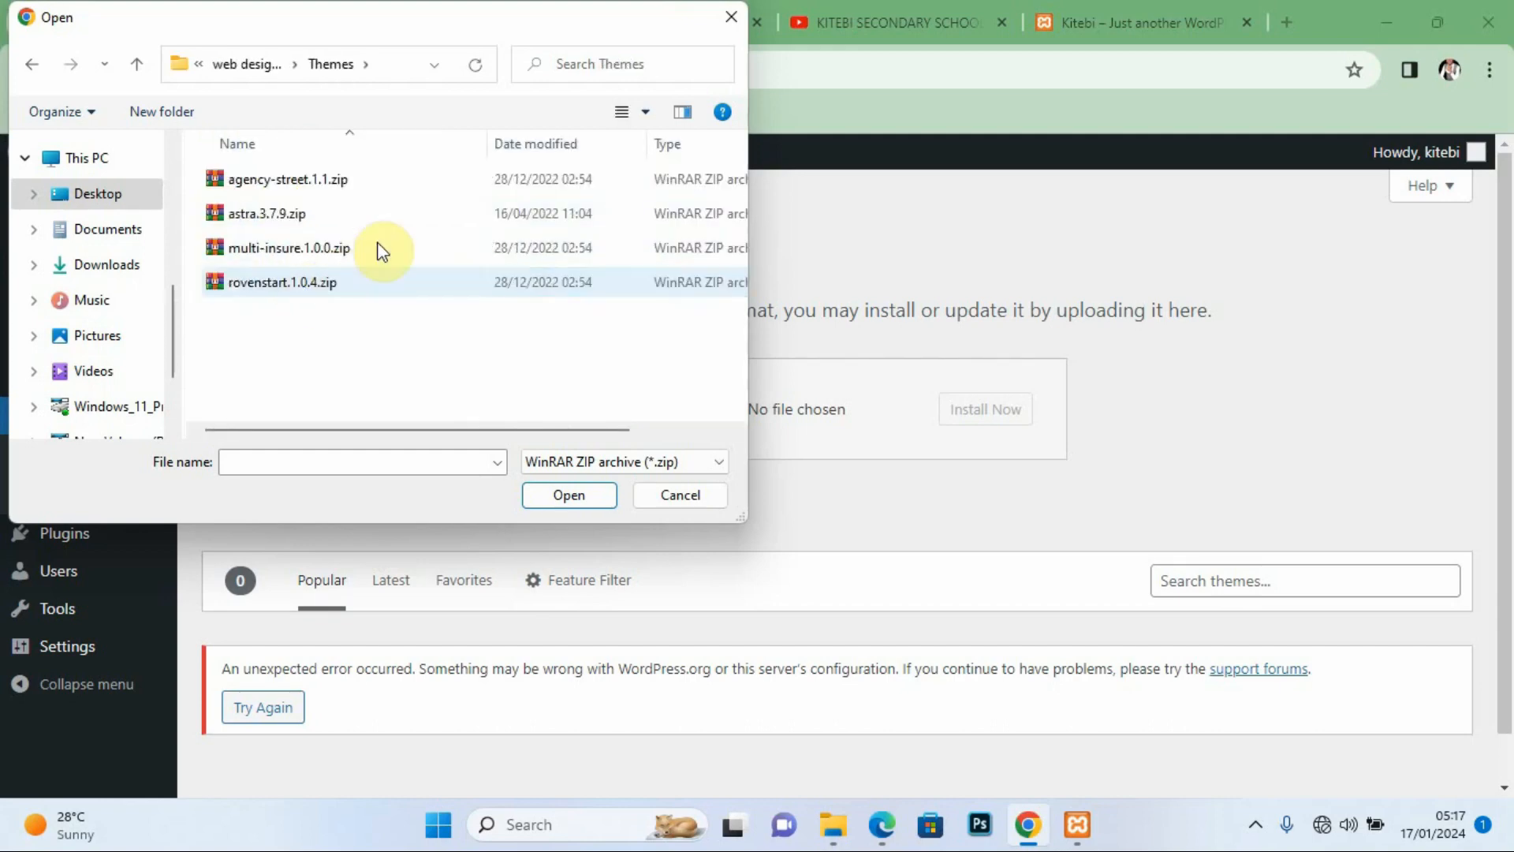
{"action": "left_click", "coordinate": [296, 214]}
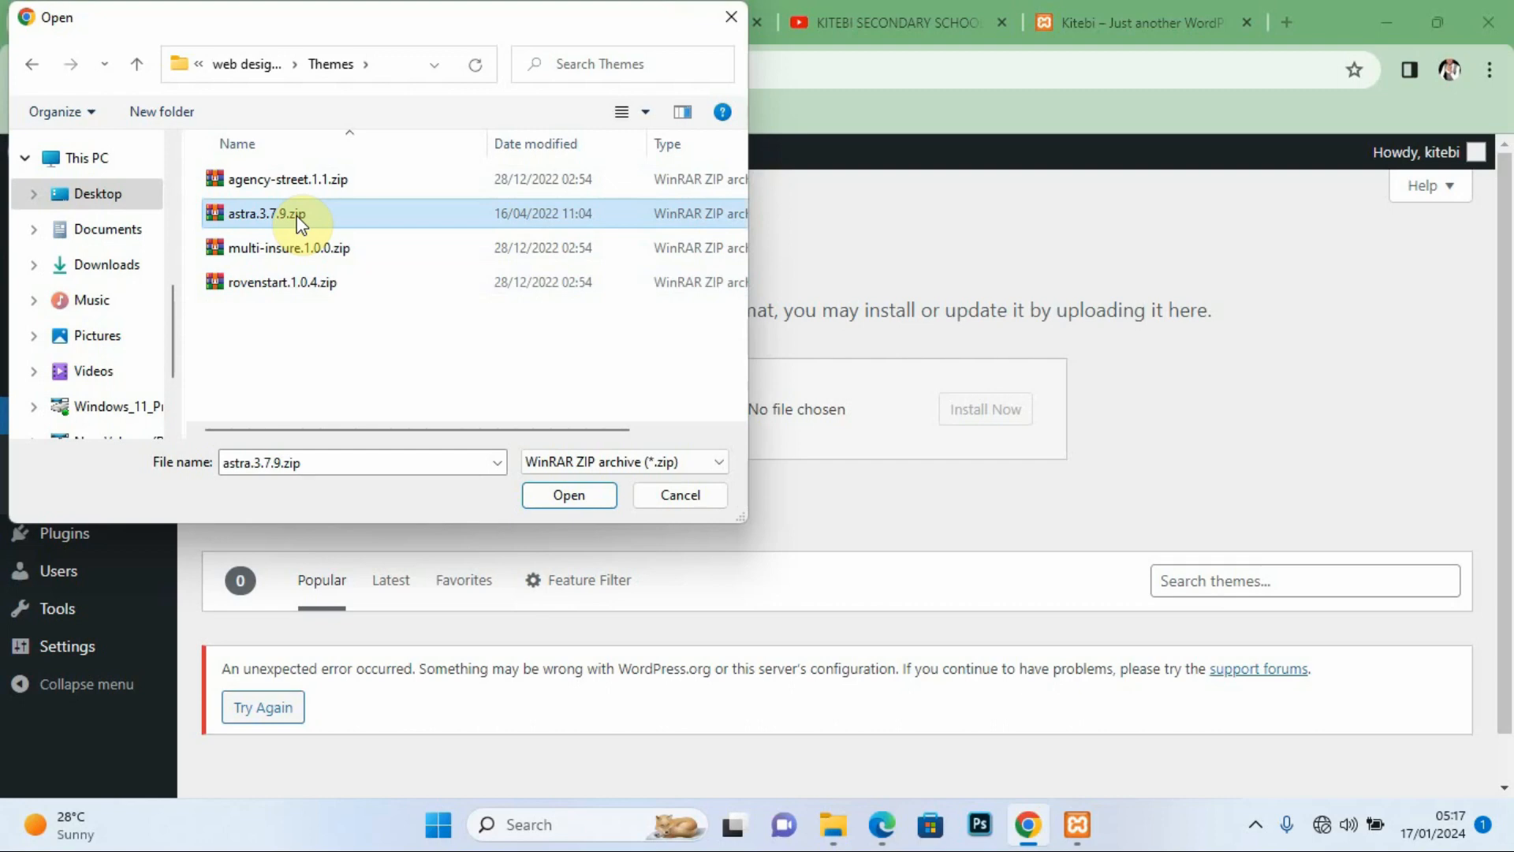
{"action": "left_click", "coordinate": [585, 493]}
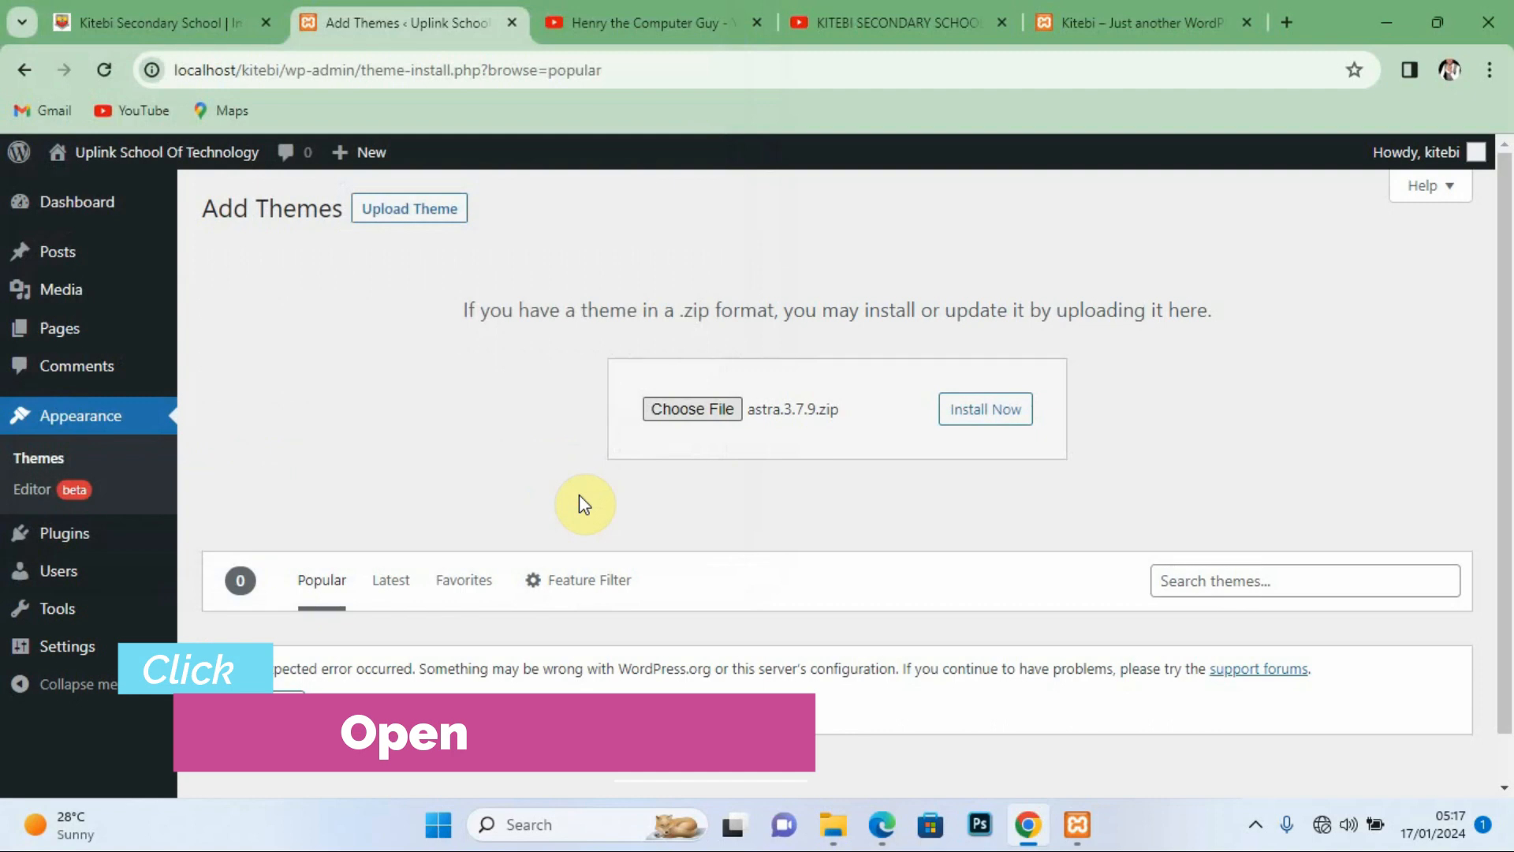
{"action": "left_click", "coordinate": [979, 411]}
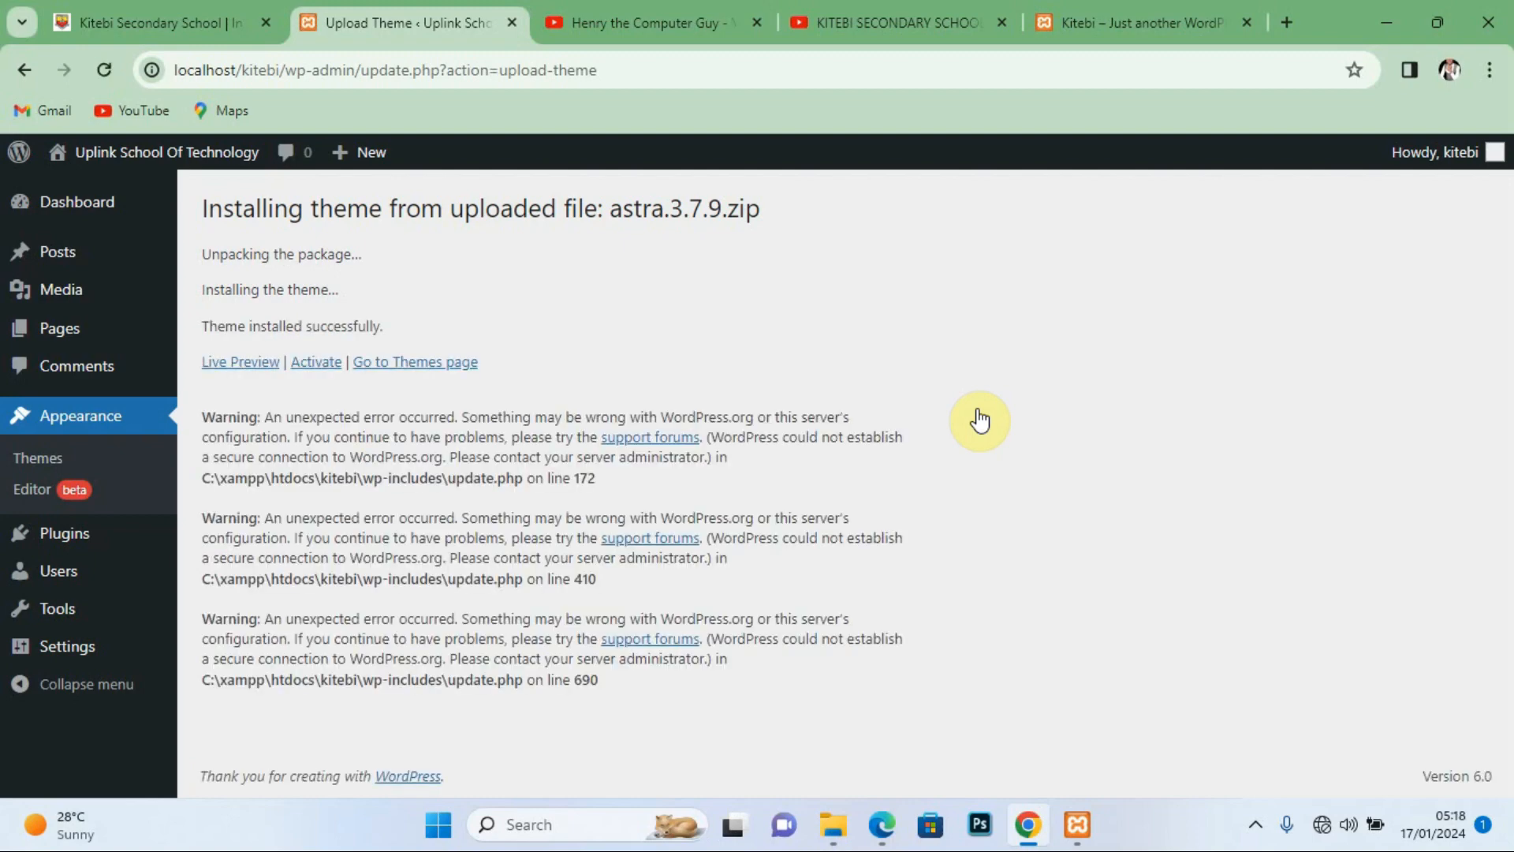
{"action": "left_click", "coordinate": [319, 371]}
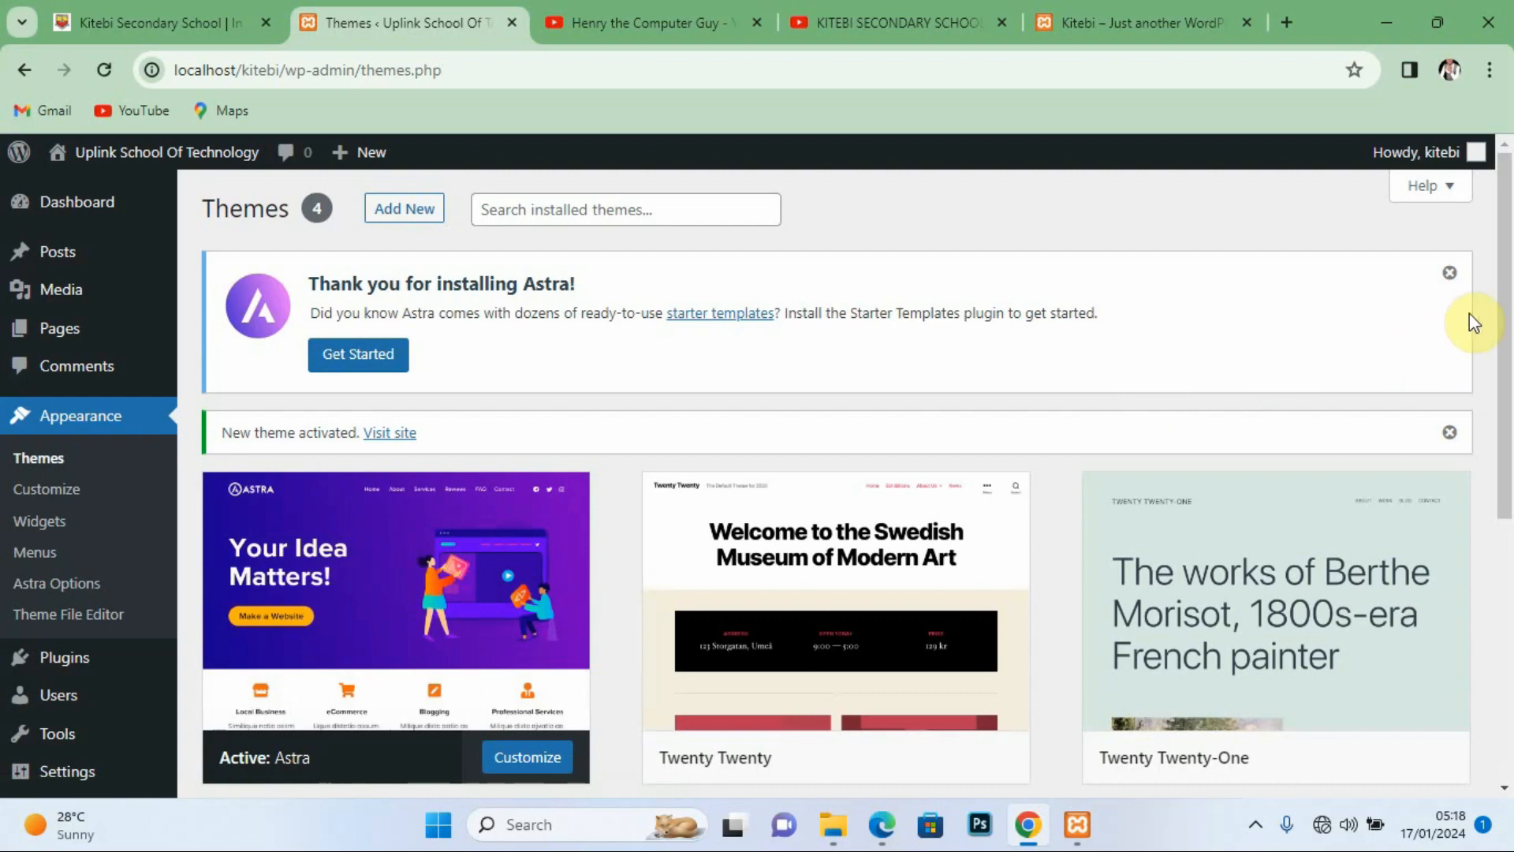
Step: Open the customizer for the active Astra theme and briefly view the Kitebi Secondary School website for reference
{"action": "left_click_drag", "start_coordinate": [1504, 281], "coordinate": [1511, 418]}
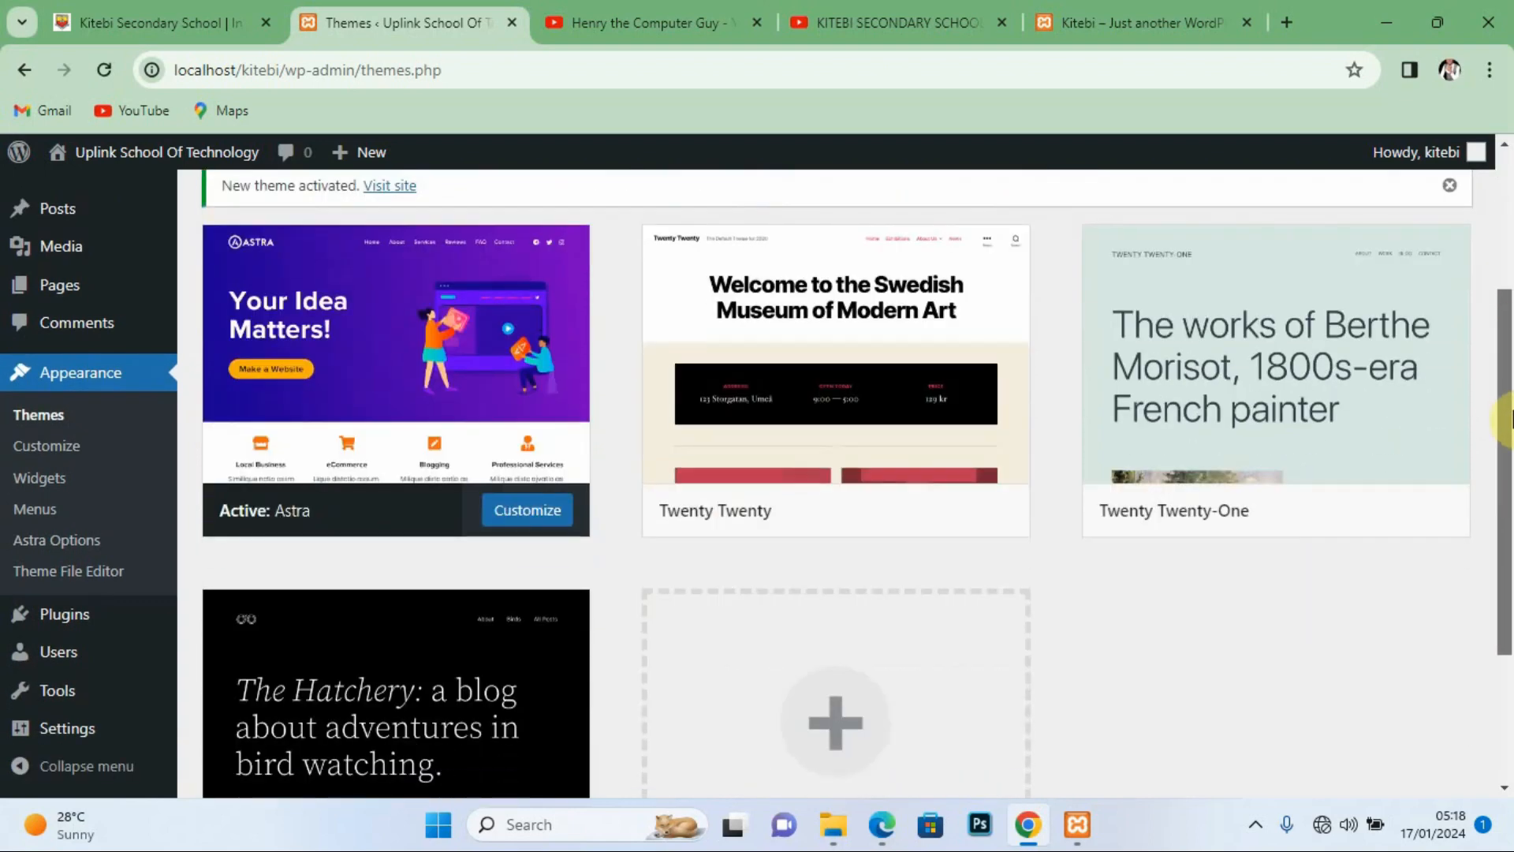
{"action": "mouse_move", "coordinate": [347, 439]}
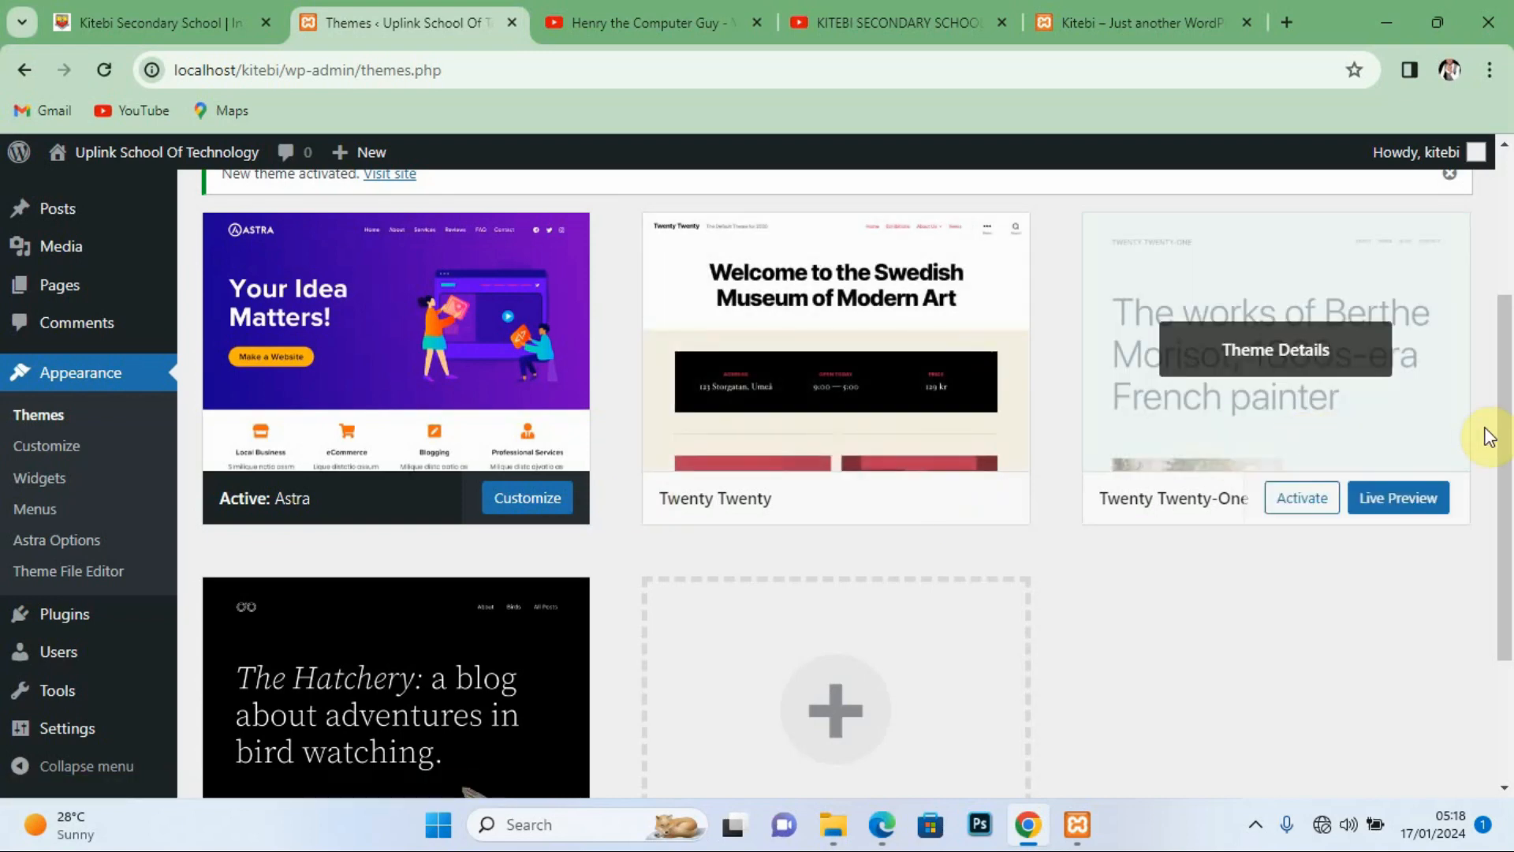
{"action": "left_click_drag", "start_coordinate": [1501, 437], "coordinate": [1489, 351]}
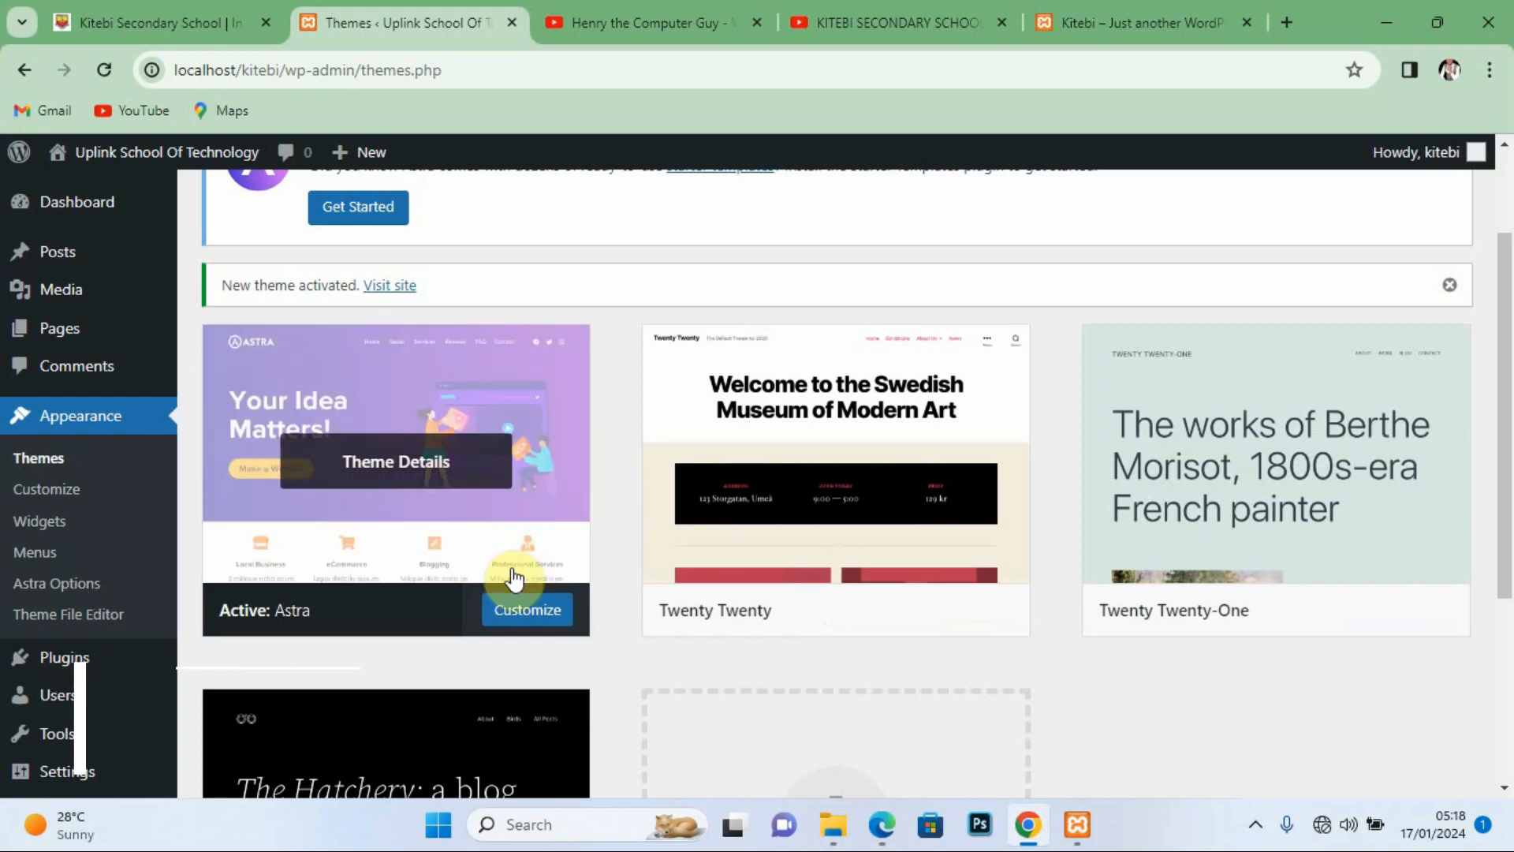
{"action": "left_click", "coordinate": [523, 613]}
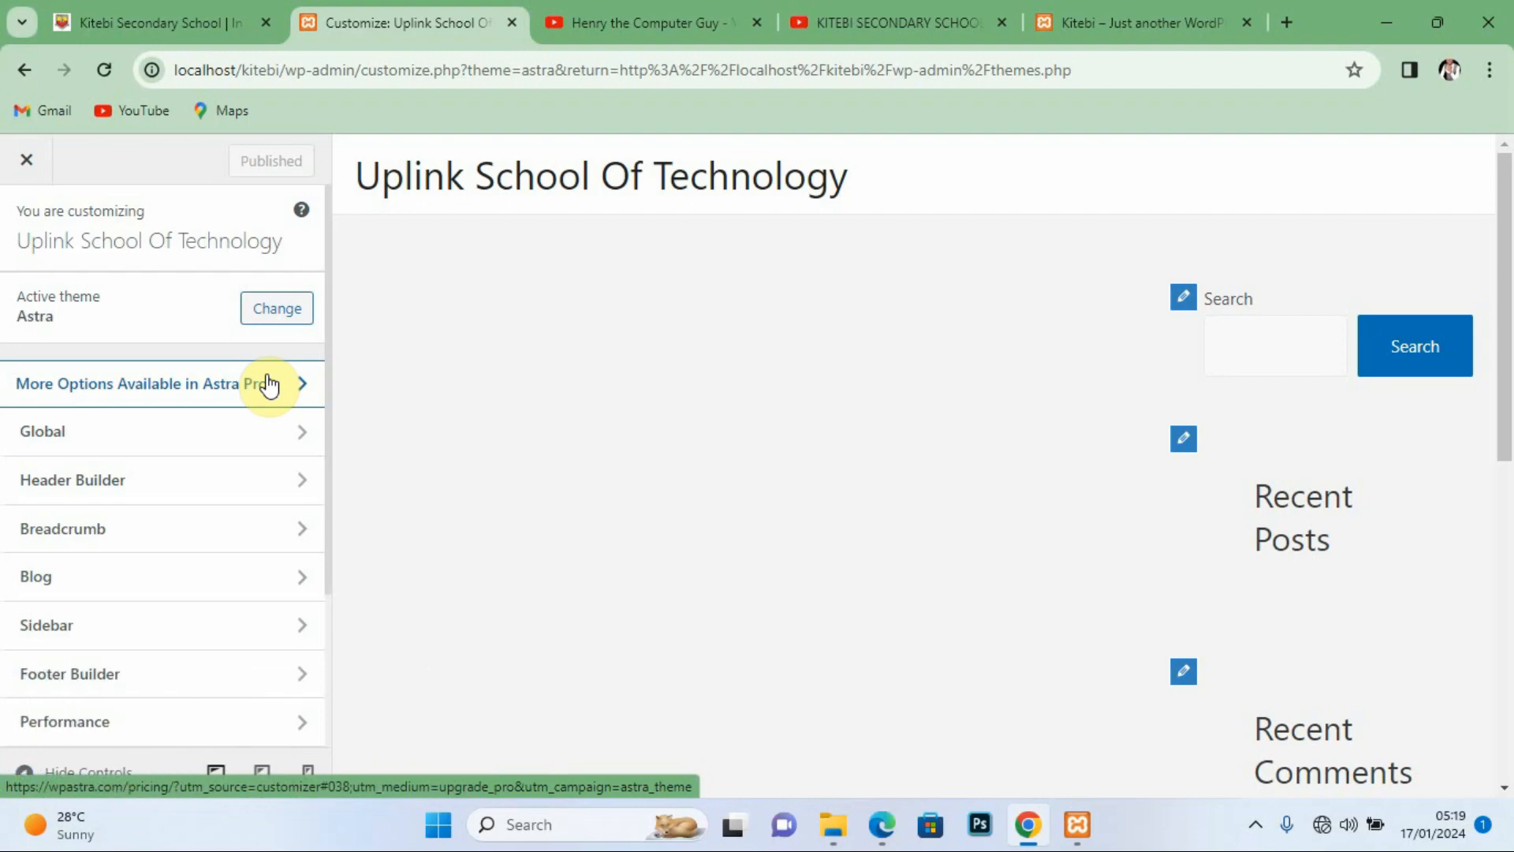
{"action": "left_click", "coordinate": [128, 23]}
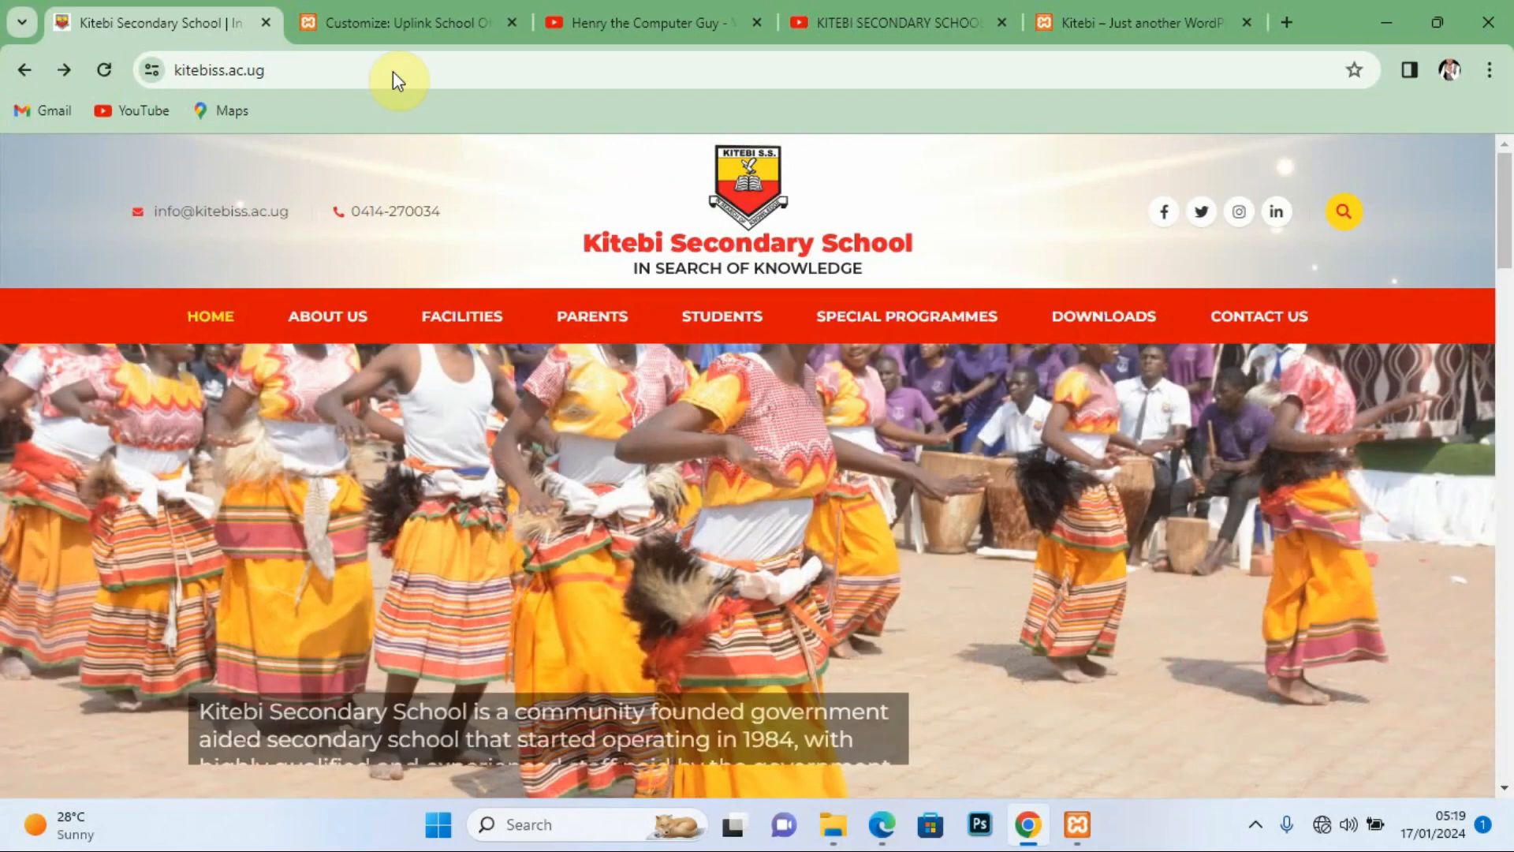
{"action": "left_click", "coordinate": [415, 23]}
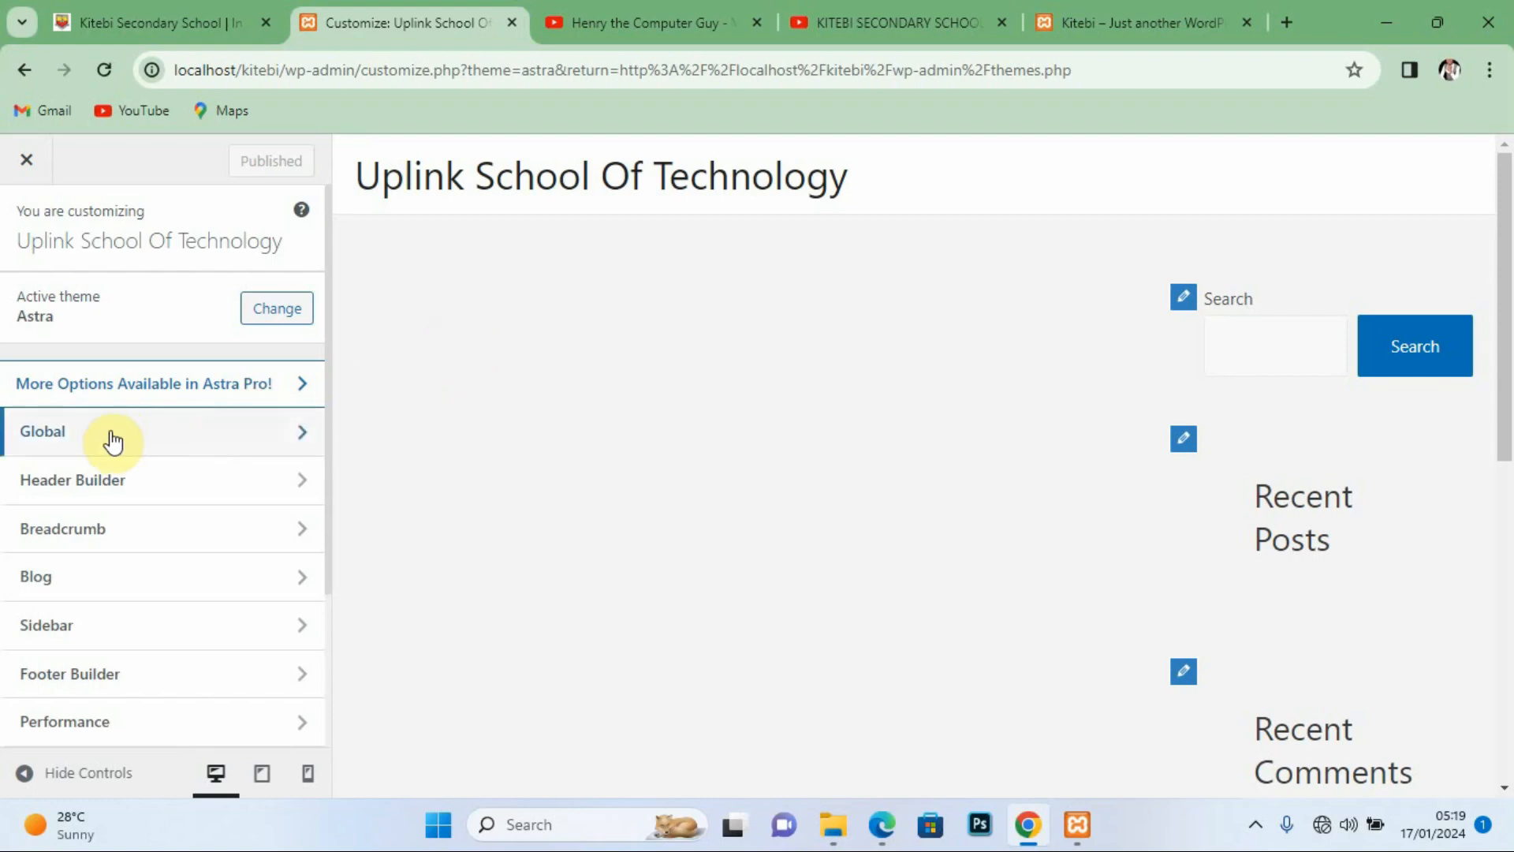
Step: Examine the Typography options in the customizer's Global settings, then return to the Global list
{"action": "left_click", "coordinate": [99, 434]}
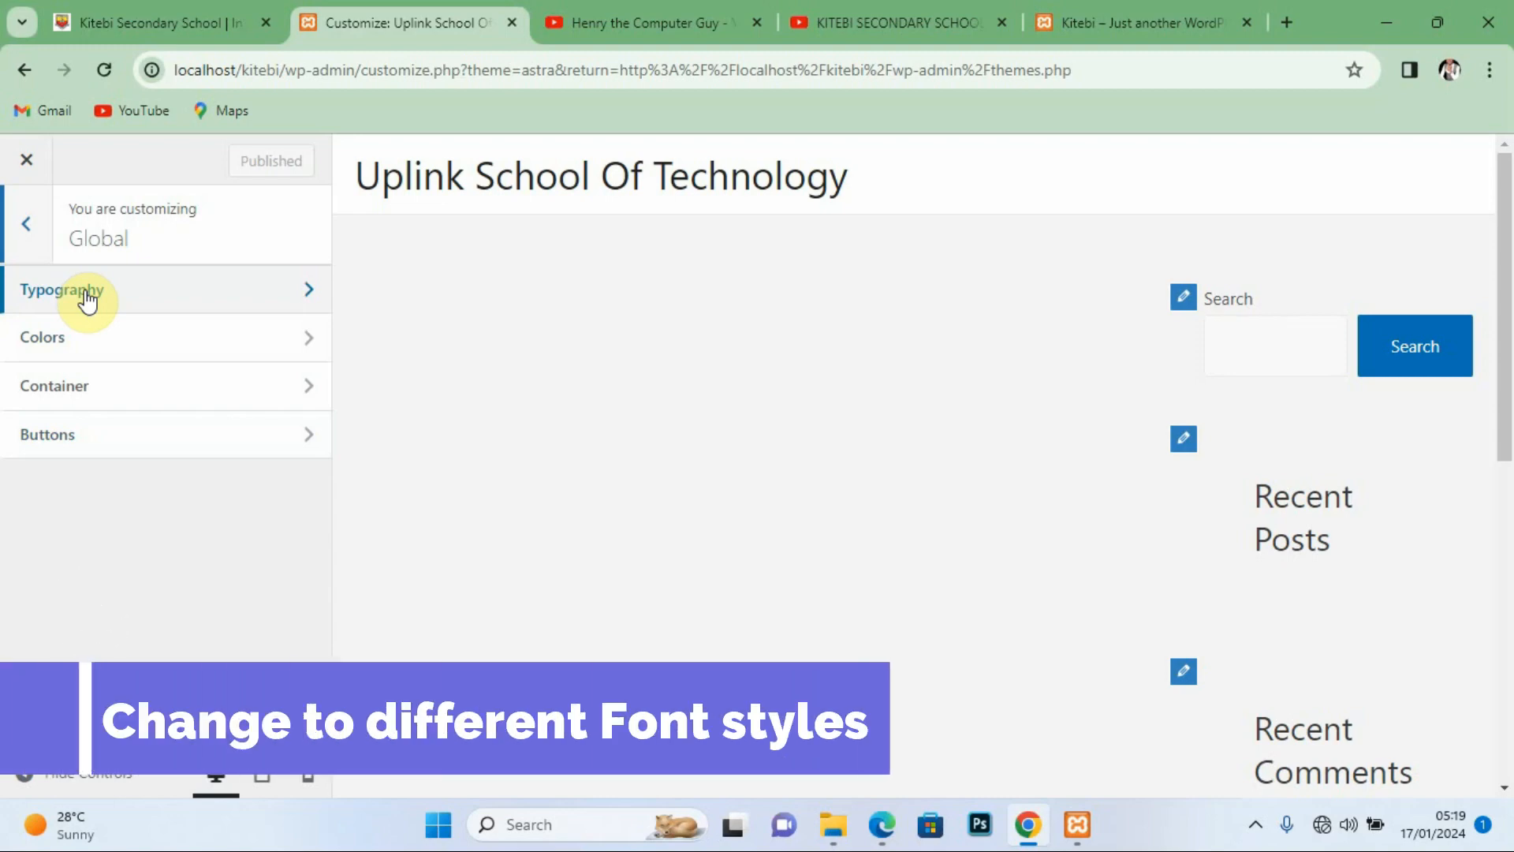
{"action": "left_click", "coordinate": [134, 298]}
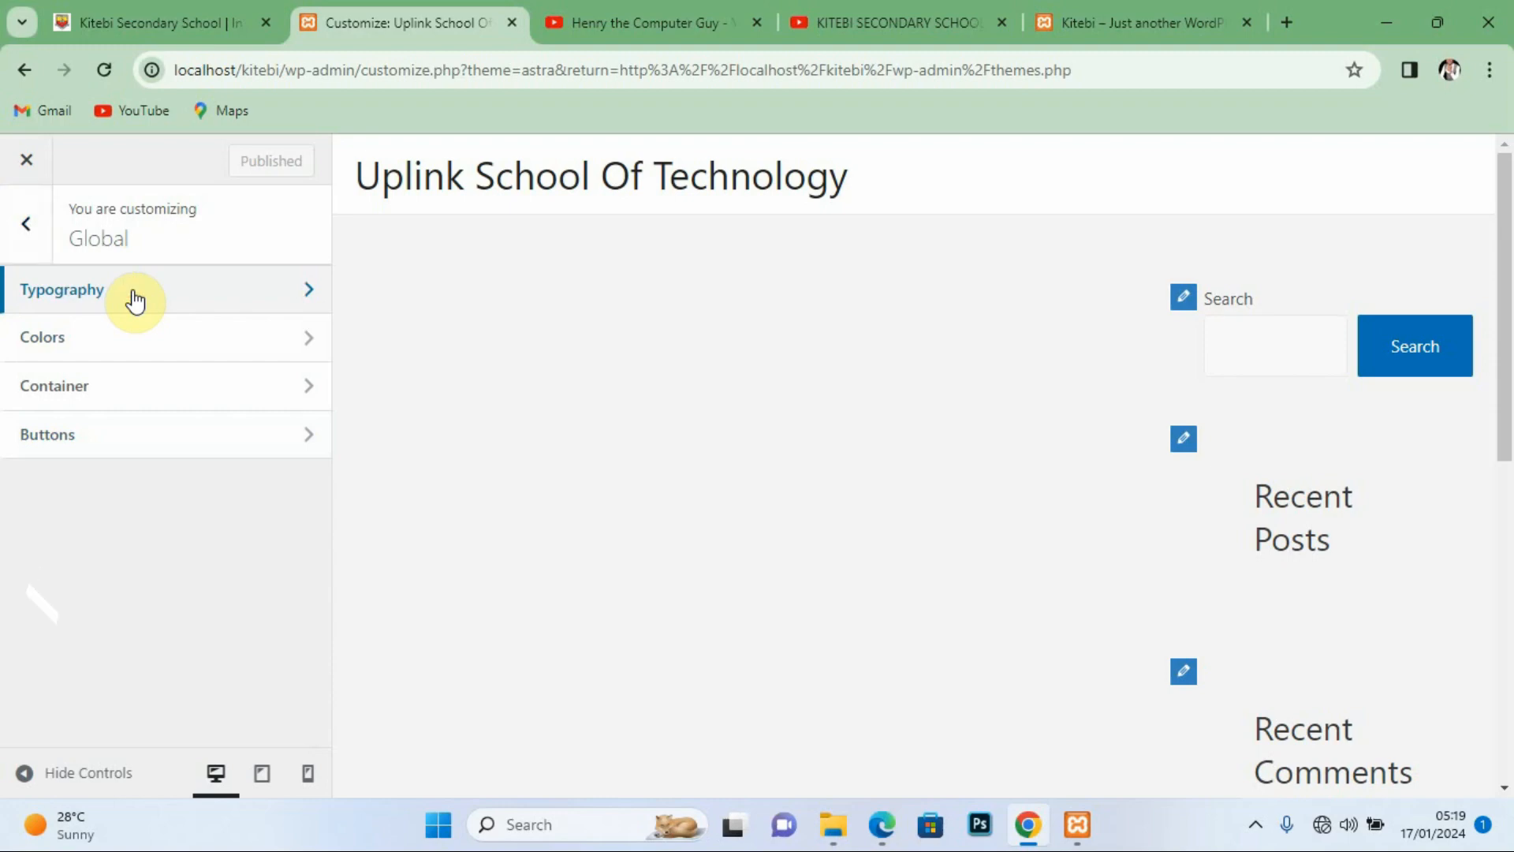
{"action": "left_click", "coordinate": [134, 300]}
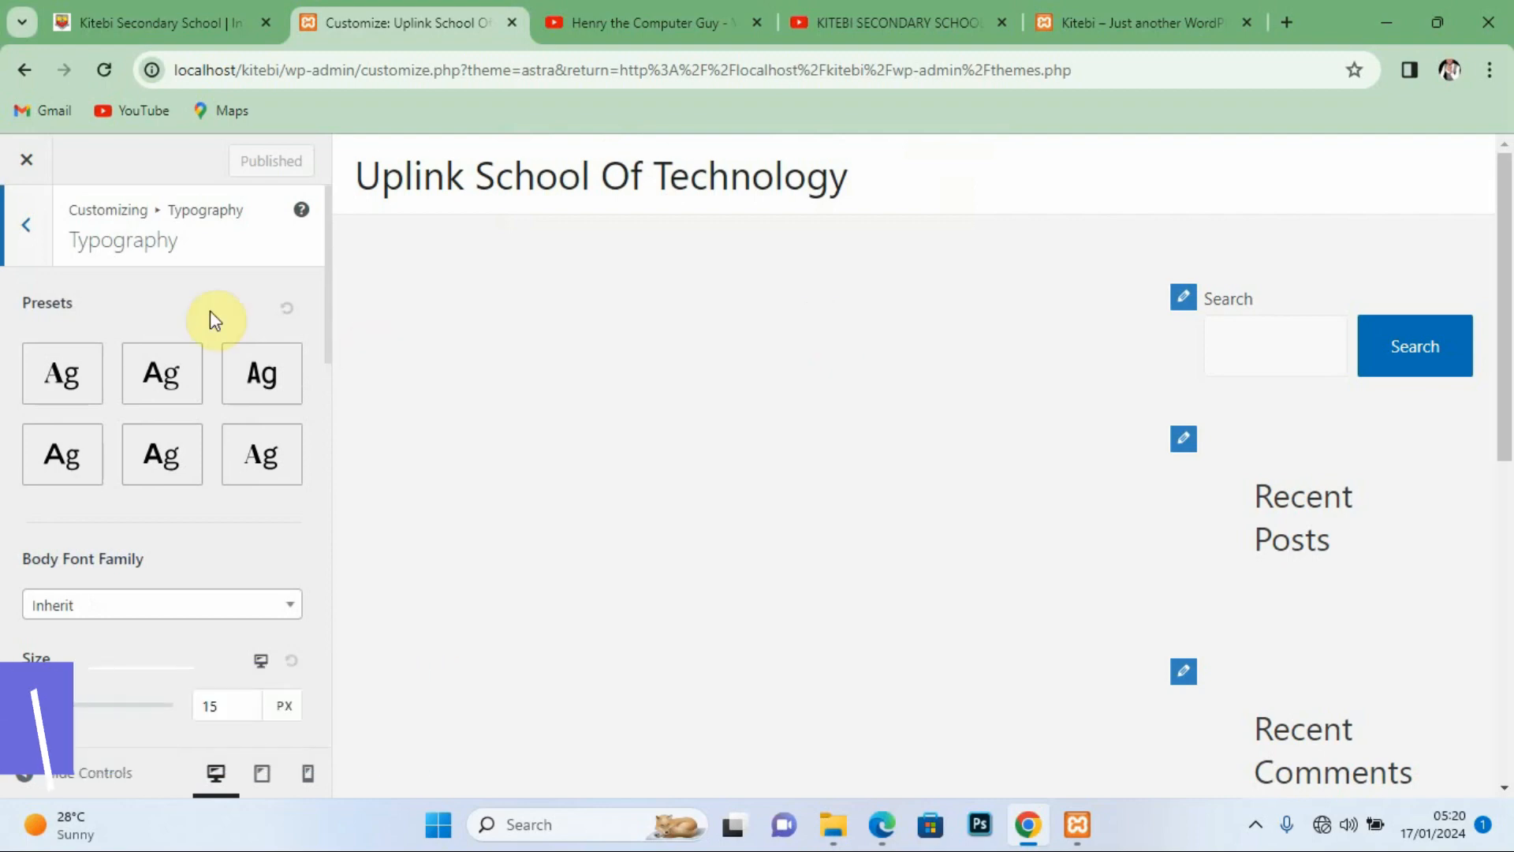
{"action": "left_click_drag", "start_coordinate": [330, 268], "coordinate": [338, 407]}
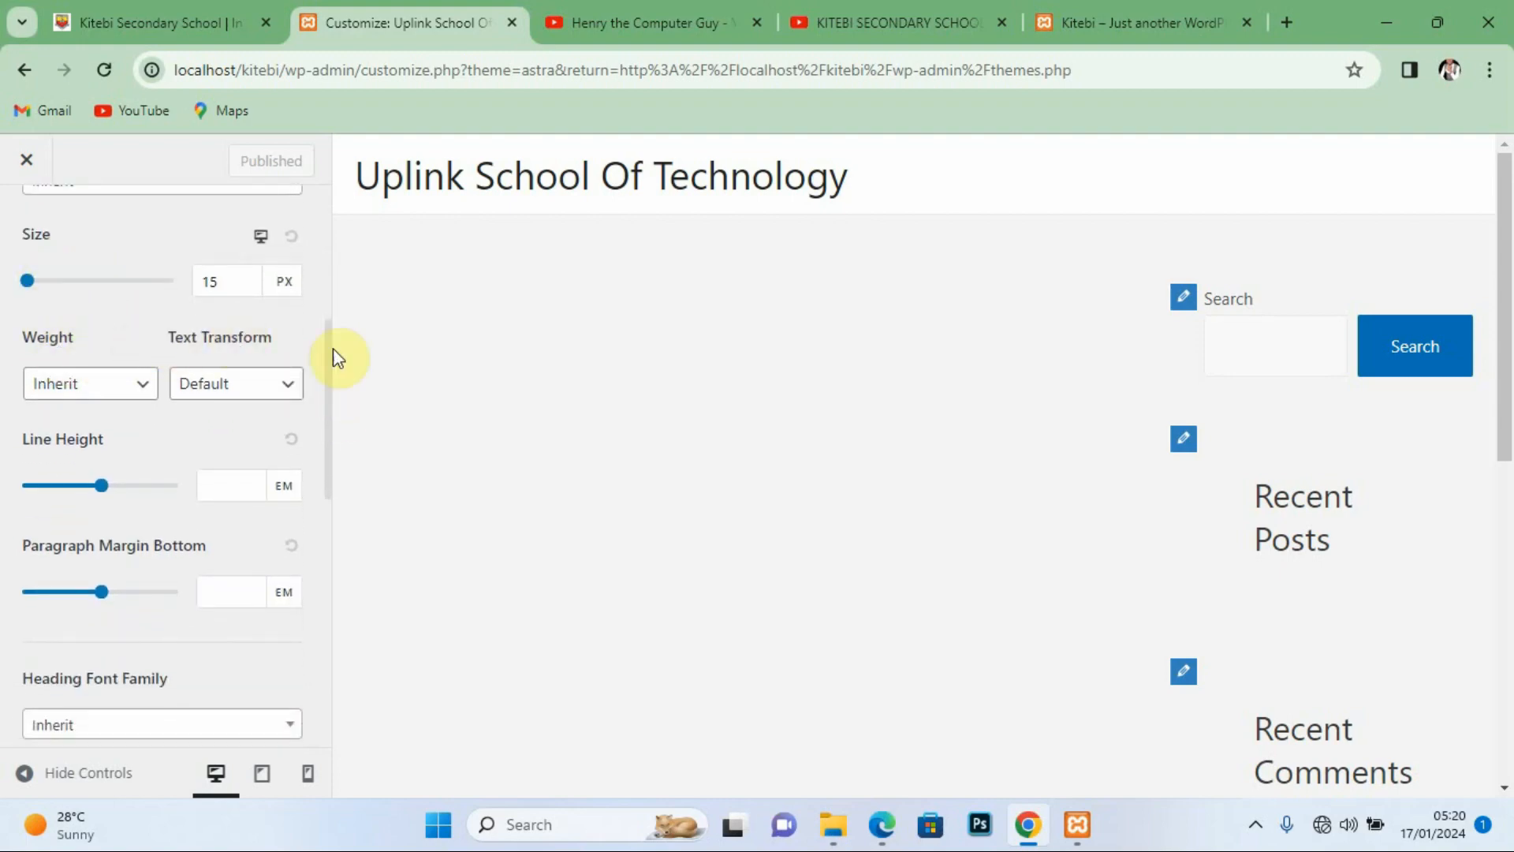
{"action": "left_click_drag", "start_coordinate": [330, 348], "coordinate": [323, 204]}
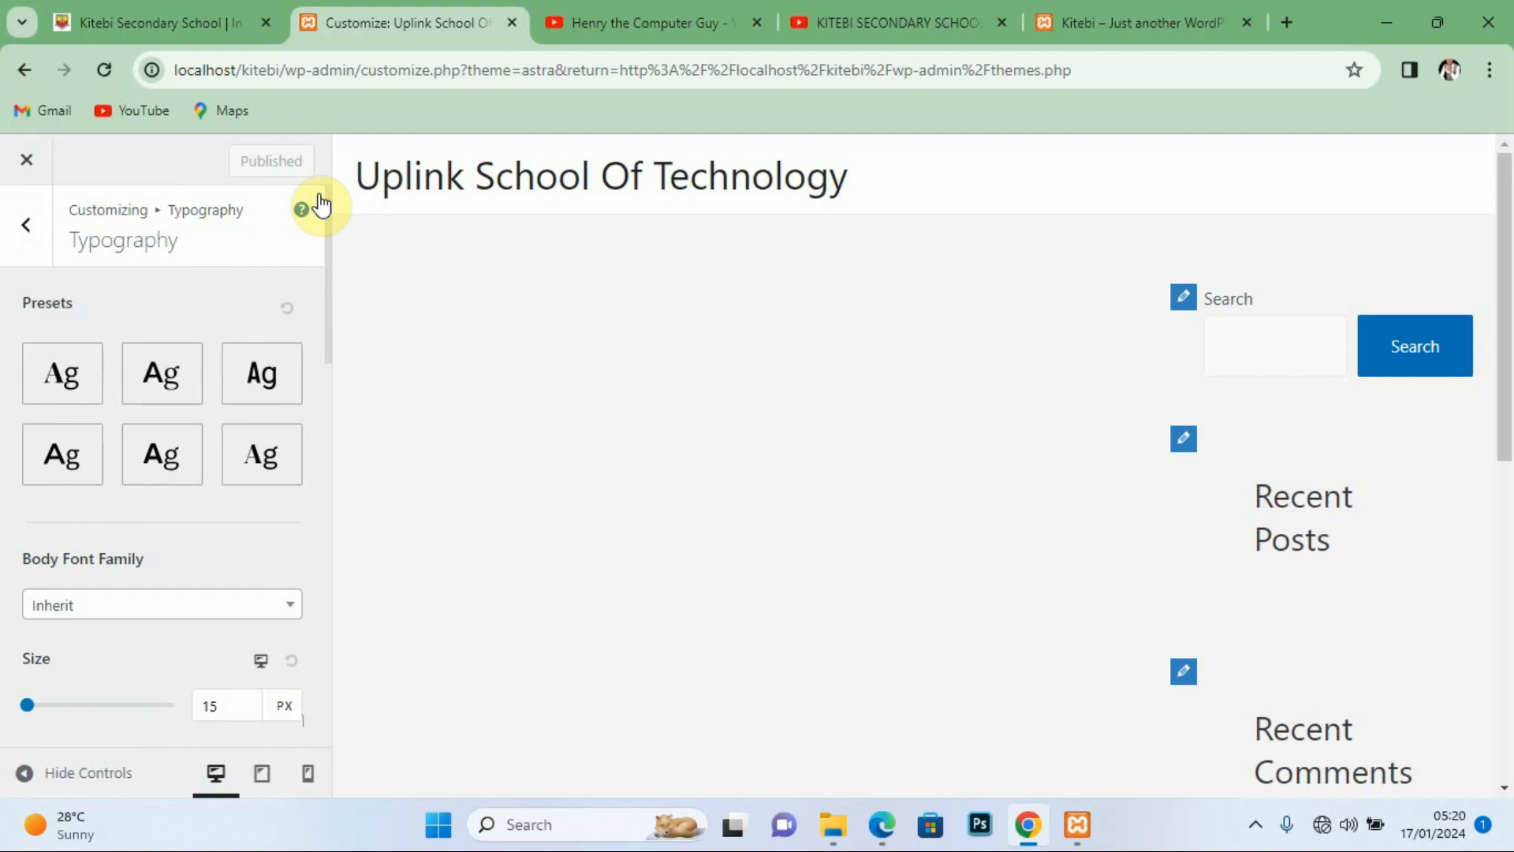
{"action": "left_click", "coordinate": [26, 228]}
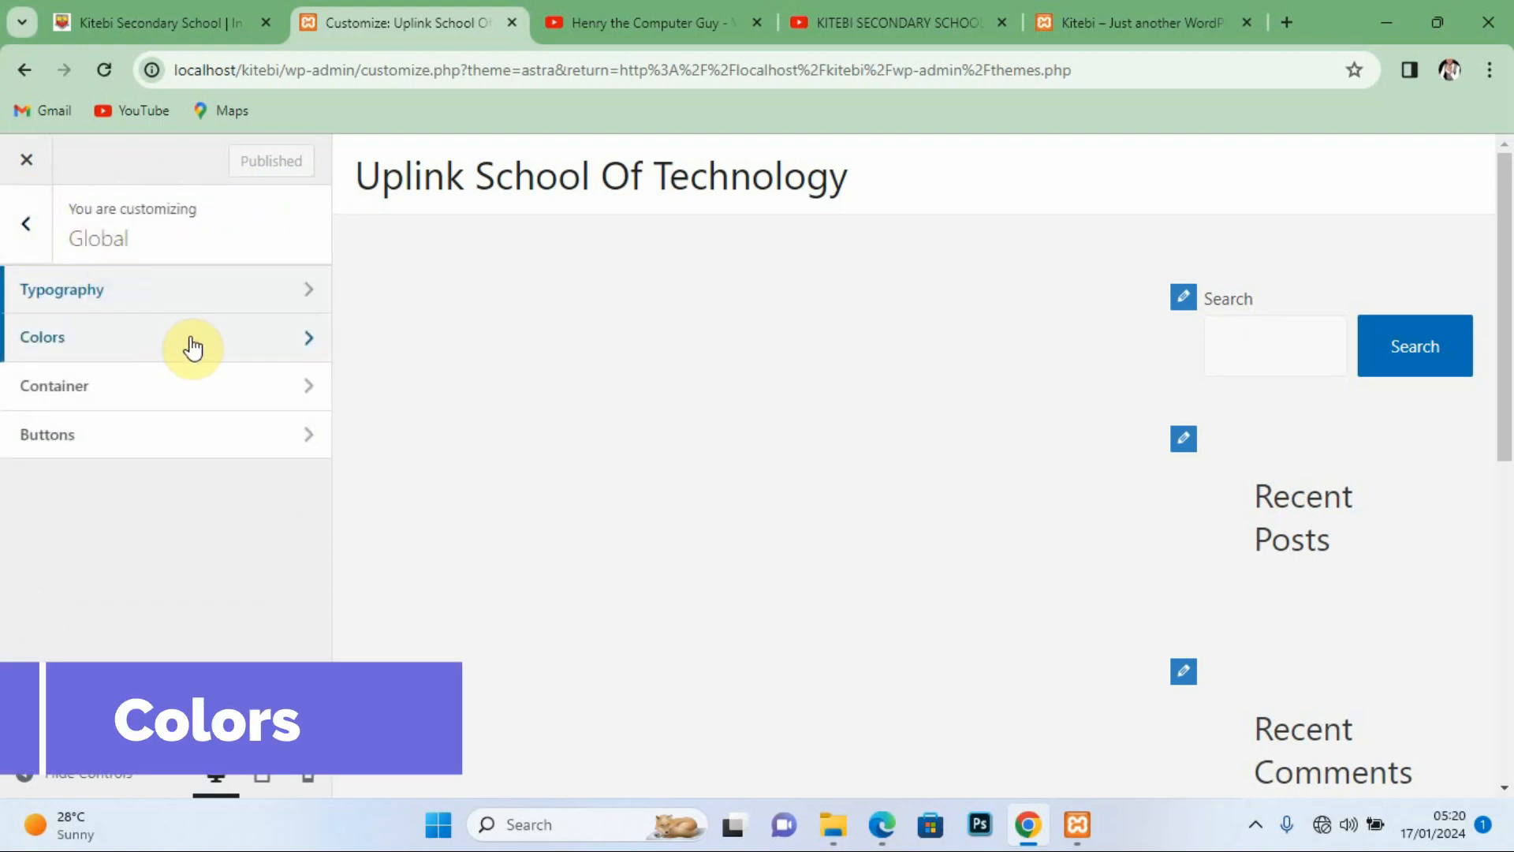
Step: In the Global Colors settings, set the Theme Color to a light peach-orange shade
{"action": "left_click", "coordinate": [193, 347]}
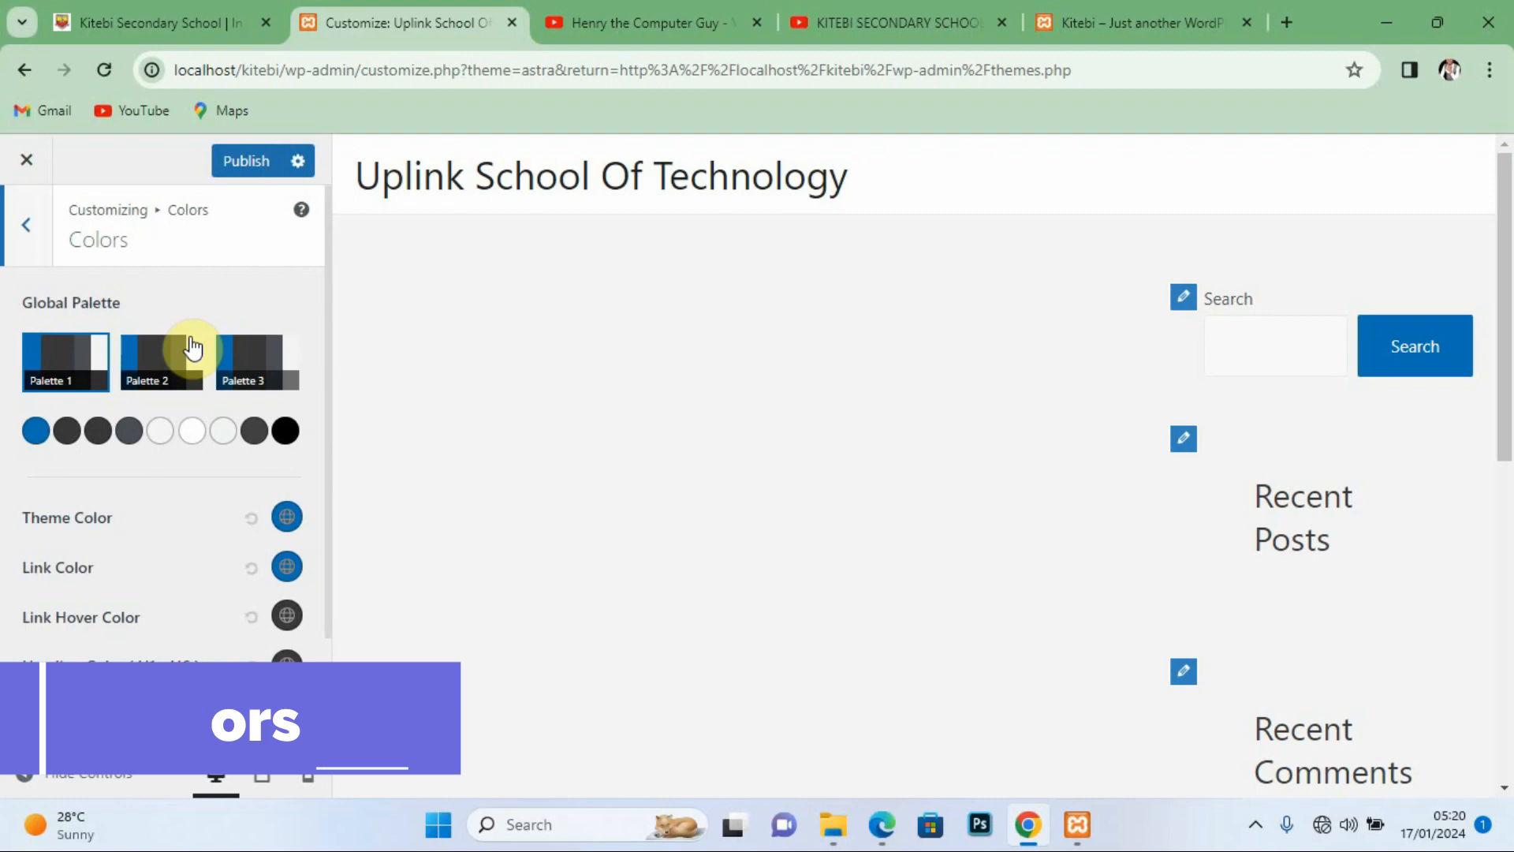
{"action": "left_click", "coordinate": [324, 290]}
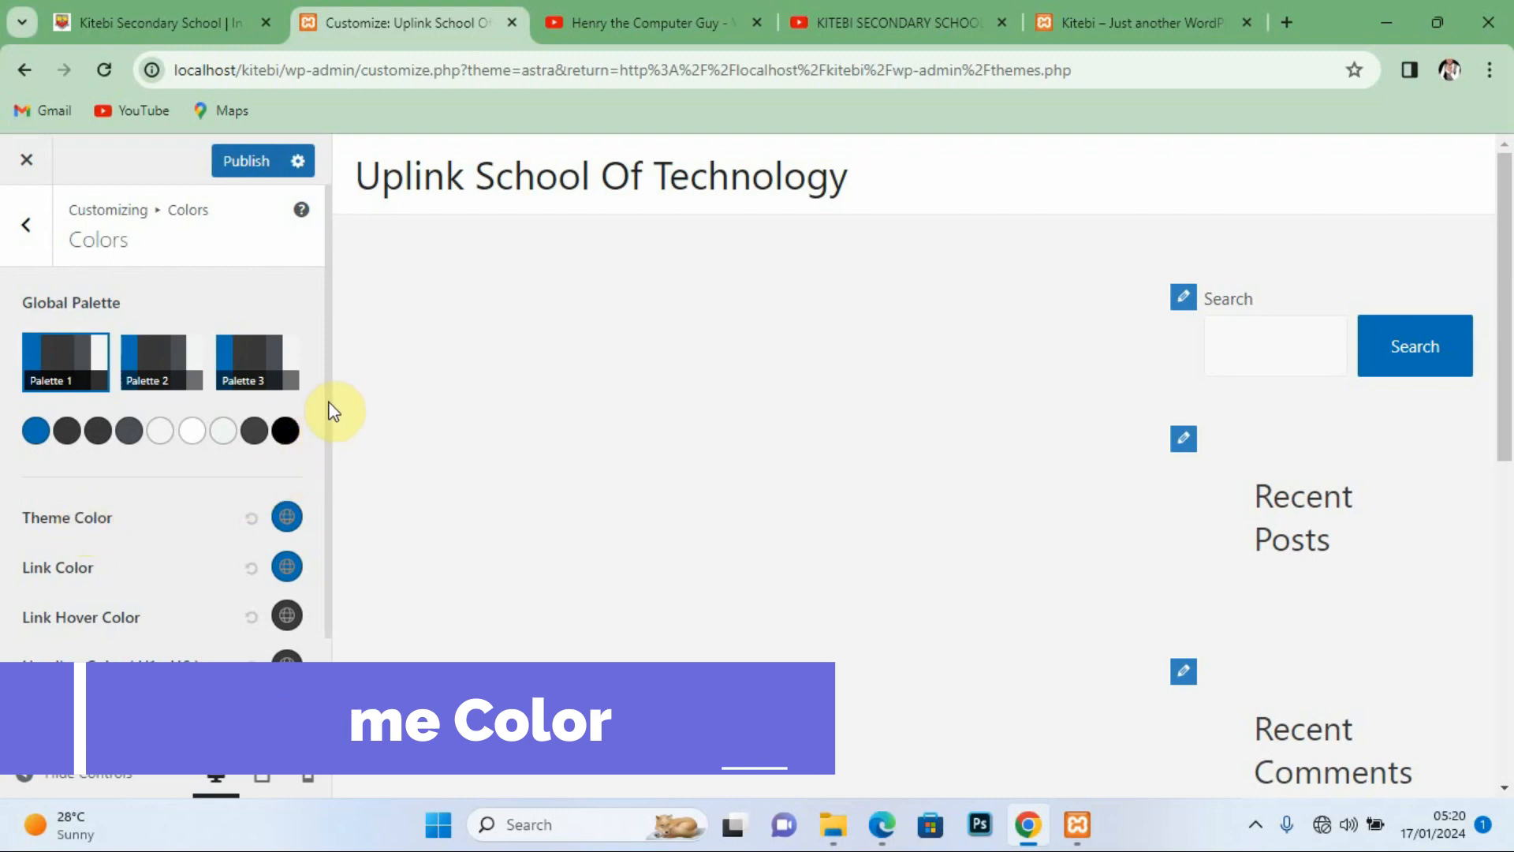
{"action": "scroll", "coordinate": [330, 403], "scroll_direction": "down", "scroll_amount": 1}
{"action": "left_click_drag", "start_coordinate": [330, 426], "coordinate": [330, 440]}
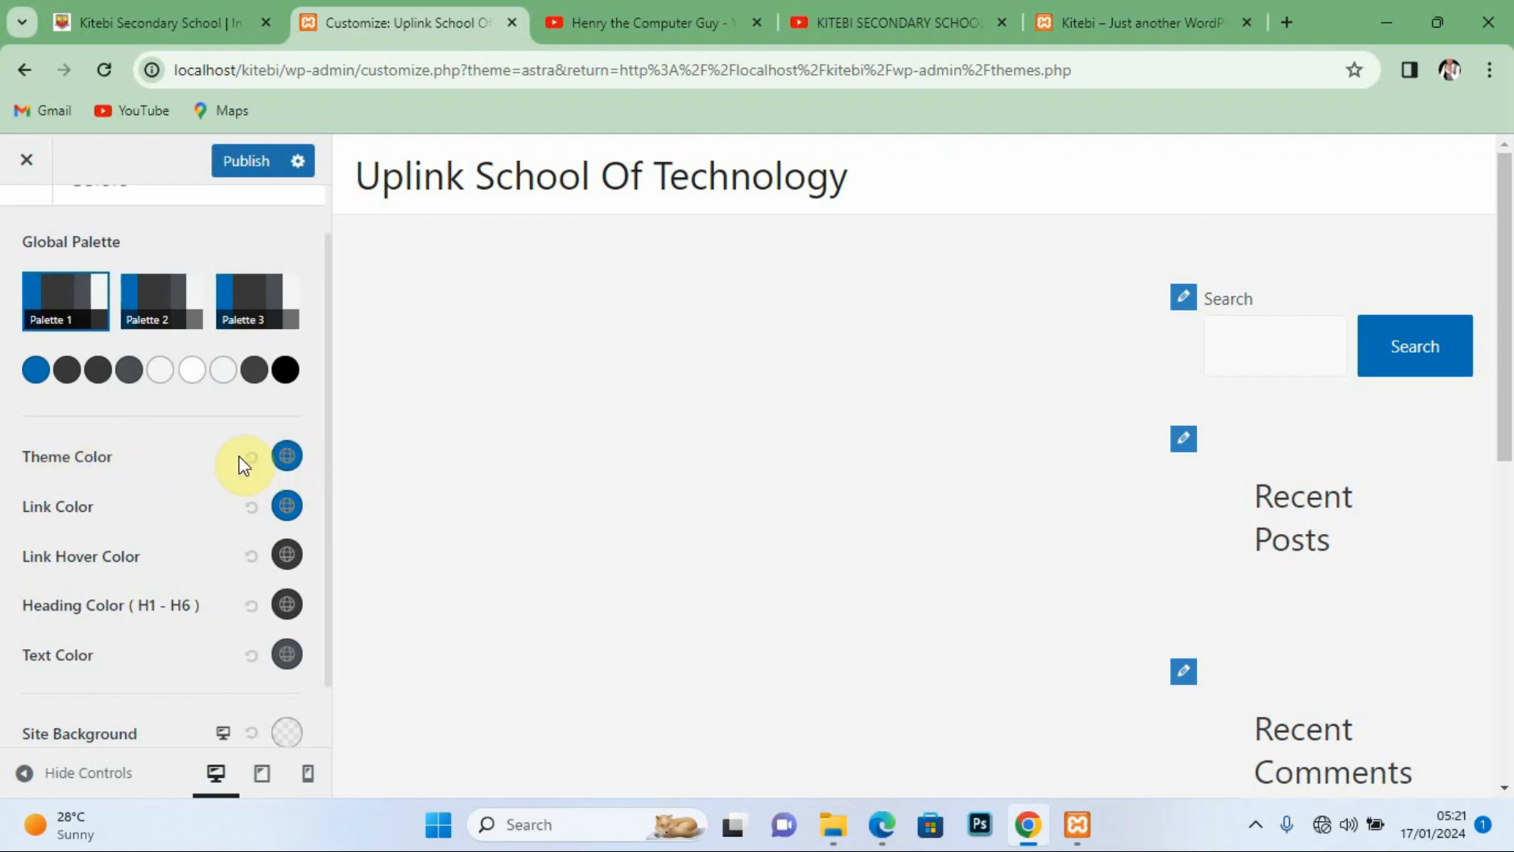
{"action": "left_click", "coordinate": [286, 456]}
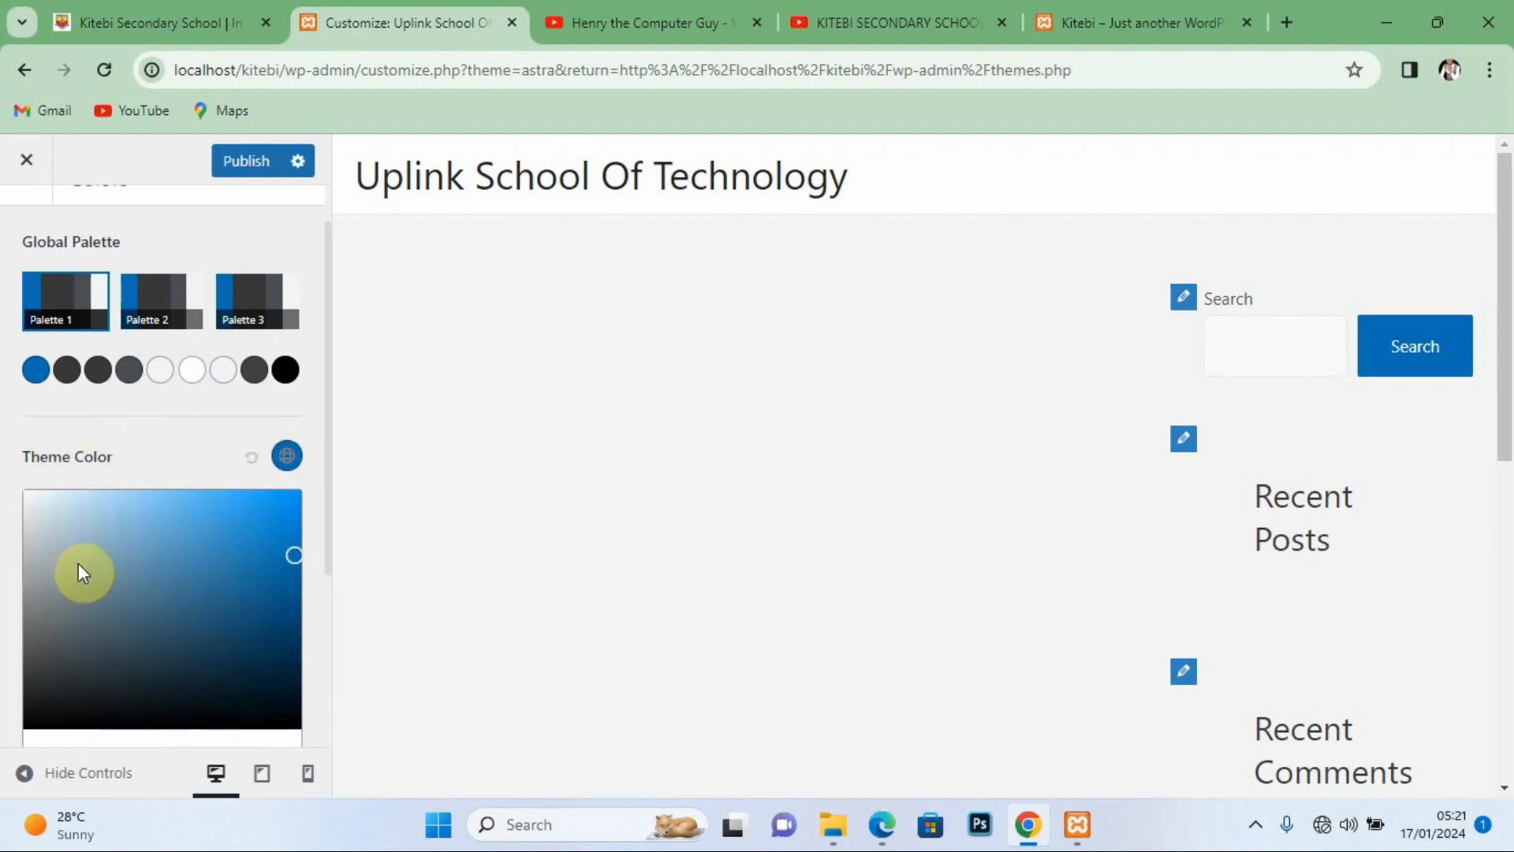
{"action": "left_click_drag", "start_coordinate": [330, 543], "coordinate": [330, 575]}
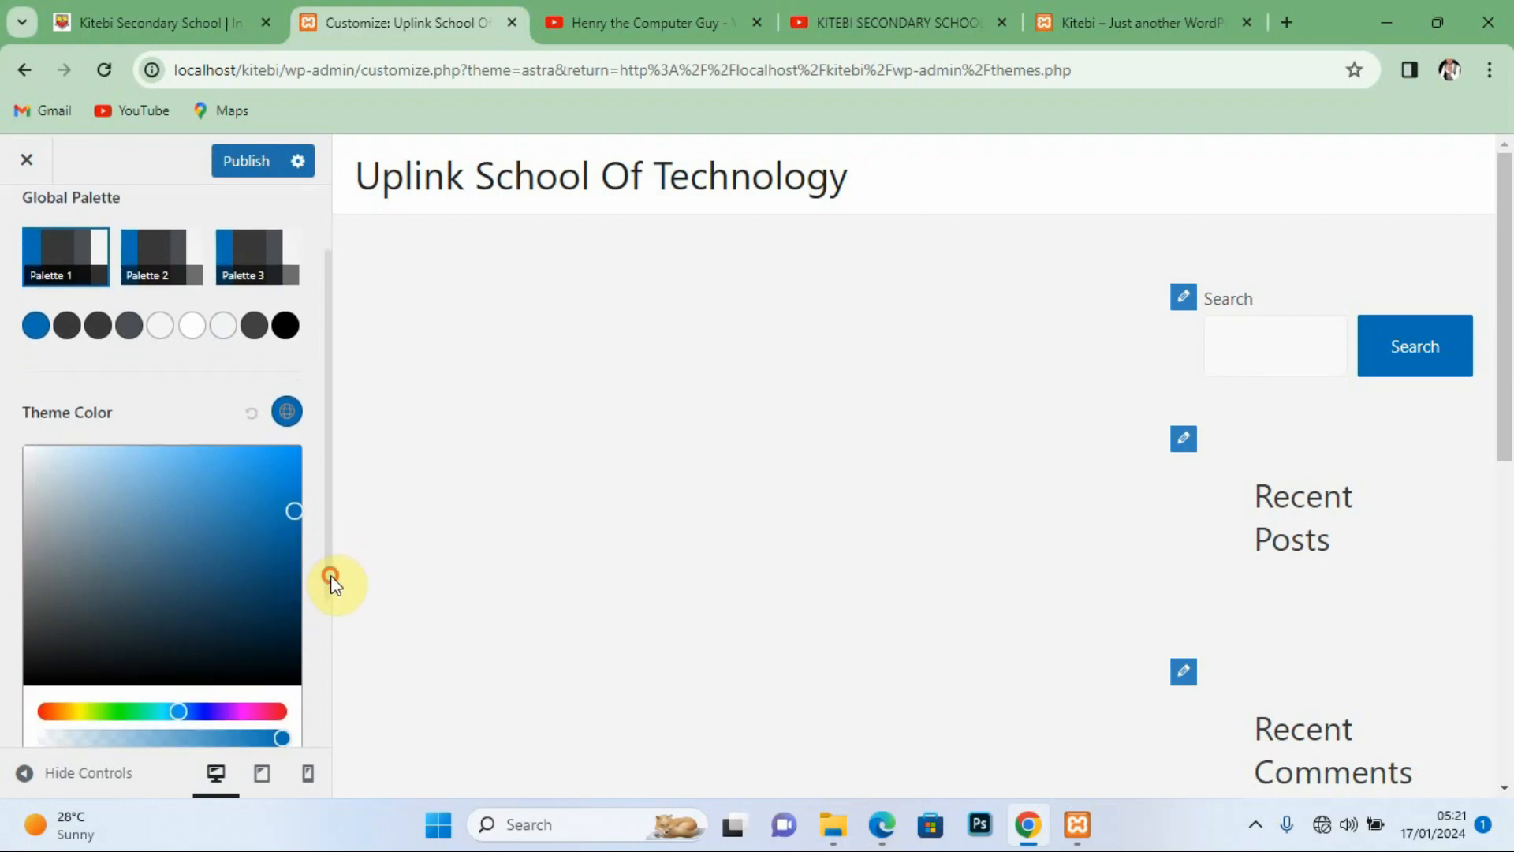
{"action": "left_click", "coordinate": [286, 407]}
{"action": "left_click", "coordinate": [50, 707]}
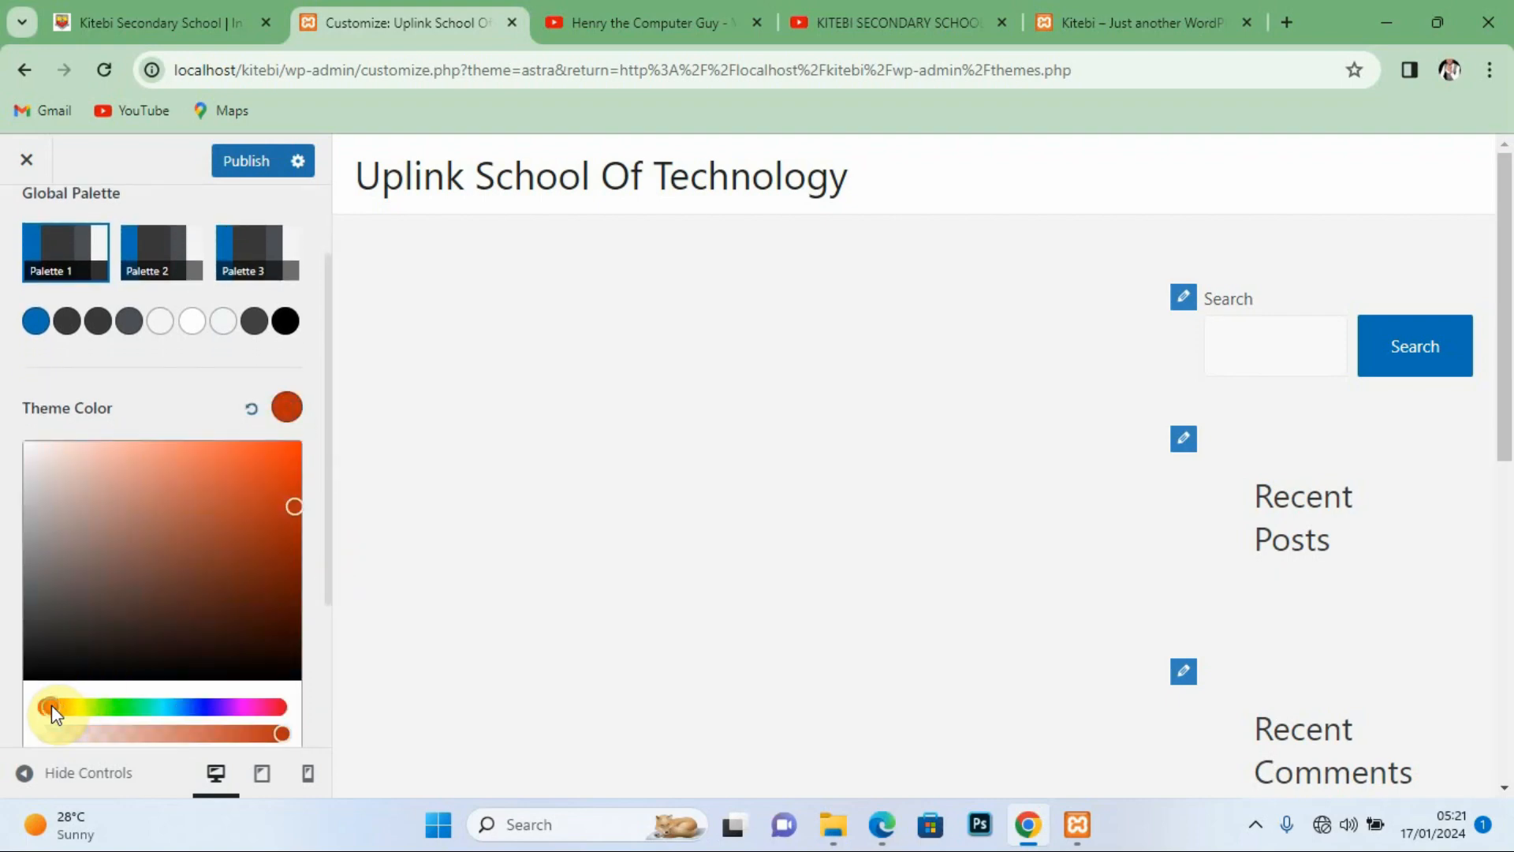
{"action": "left_click", "coordinate": [172, 450]}
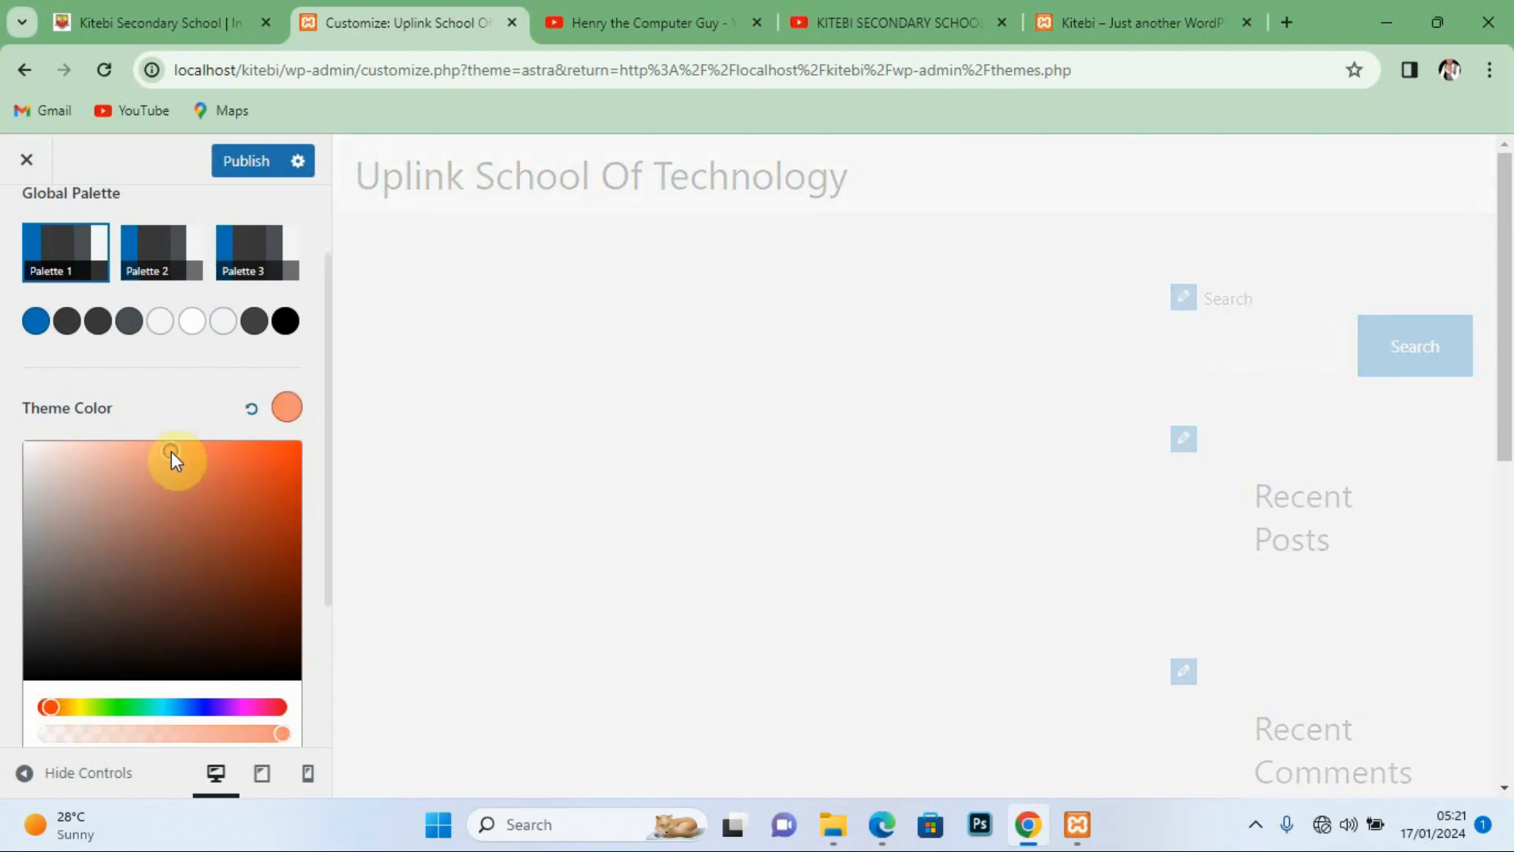
{"action": "left_click", "coordinate": [128, 452]}
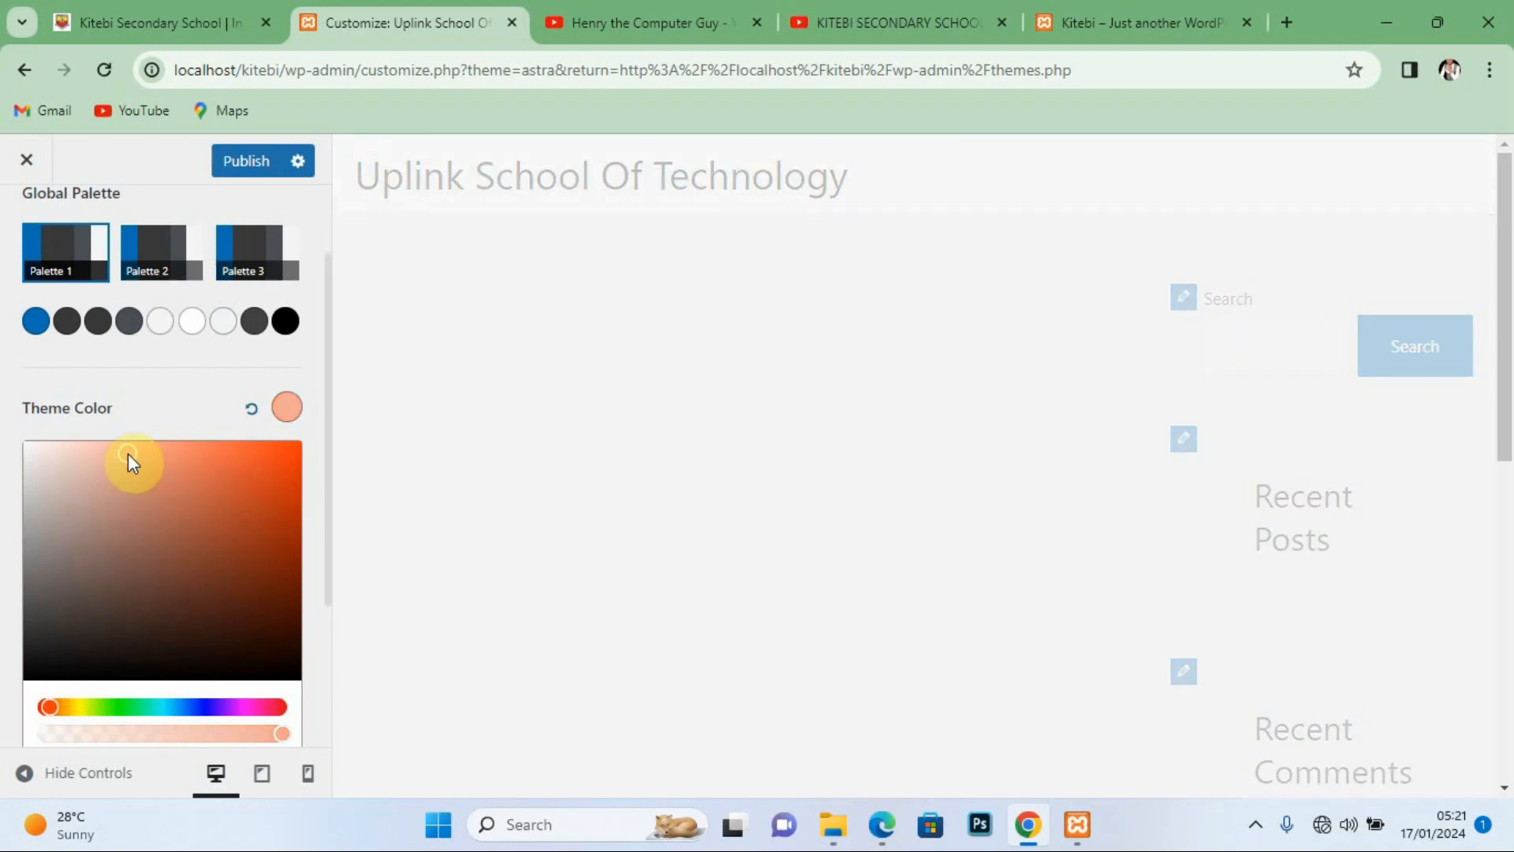
{"action": "left_click", "coordinate": [328, 399]}
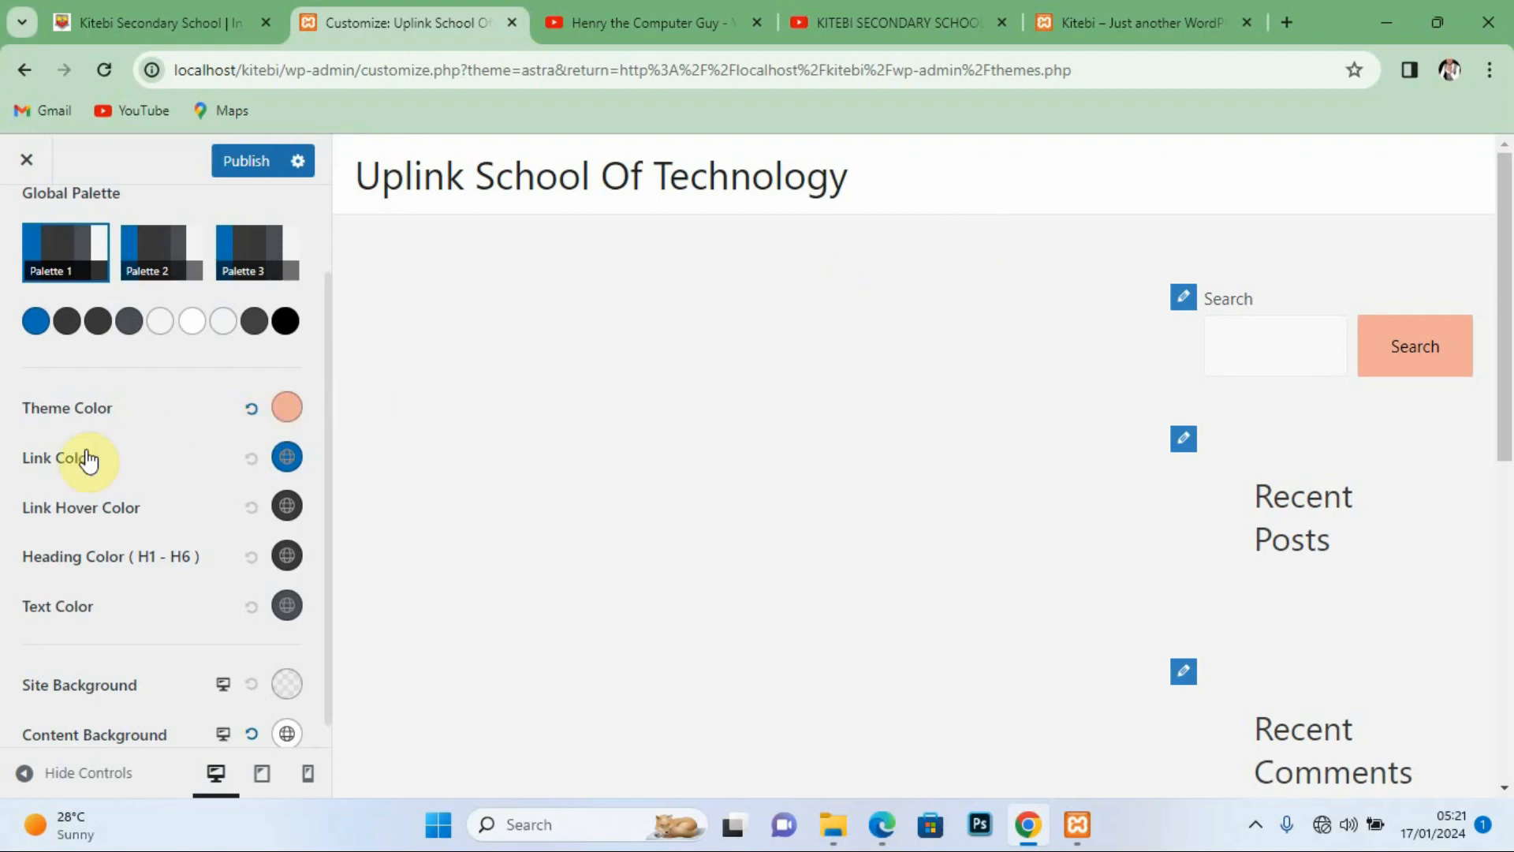
Step: Set the Link Color to black
{"action": "left_click", "coordinate": [286, 458]}
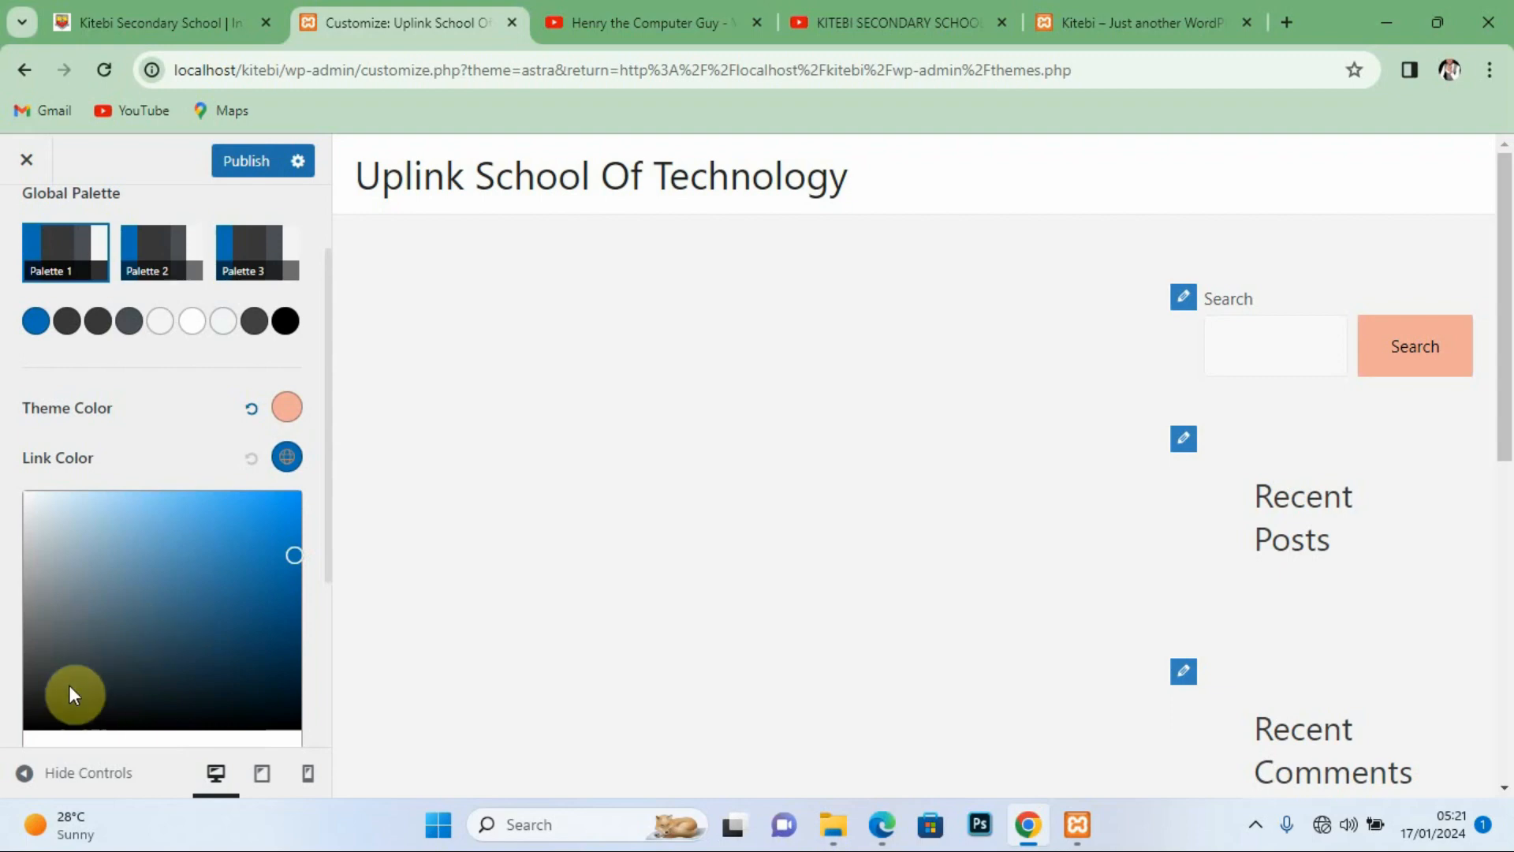
{"action": "left_click", "coordinate": [34, 720]}
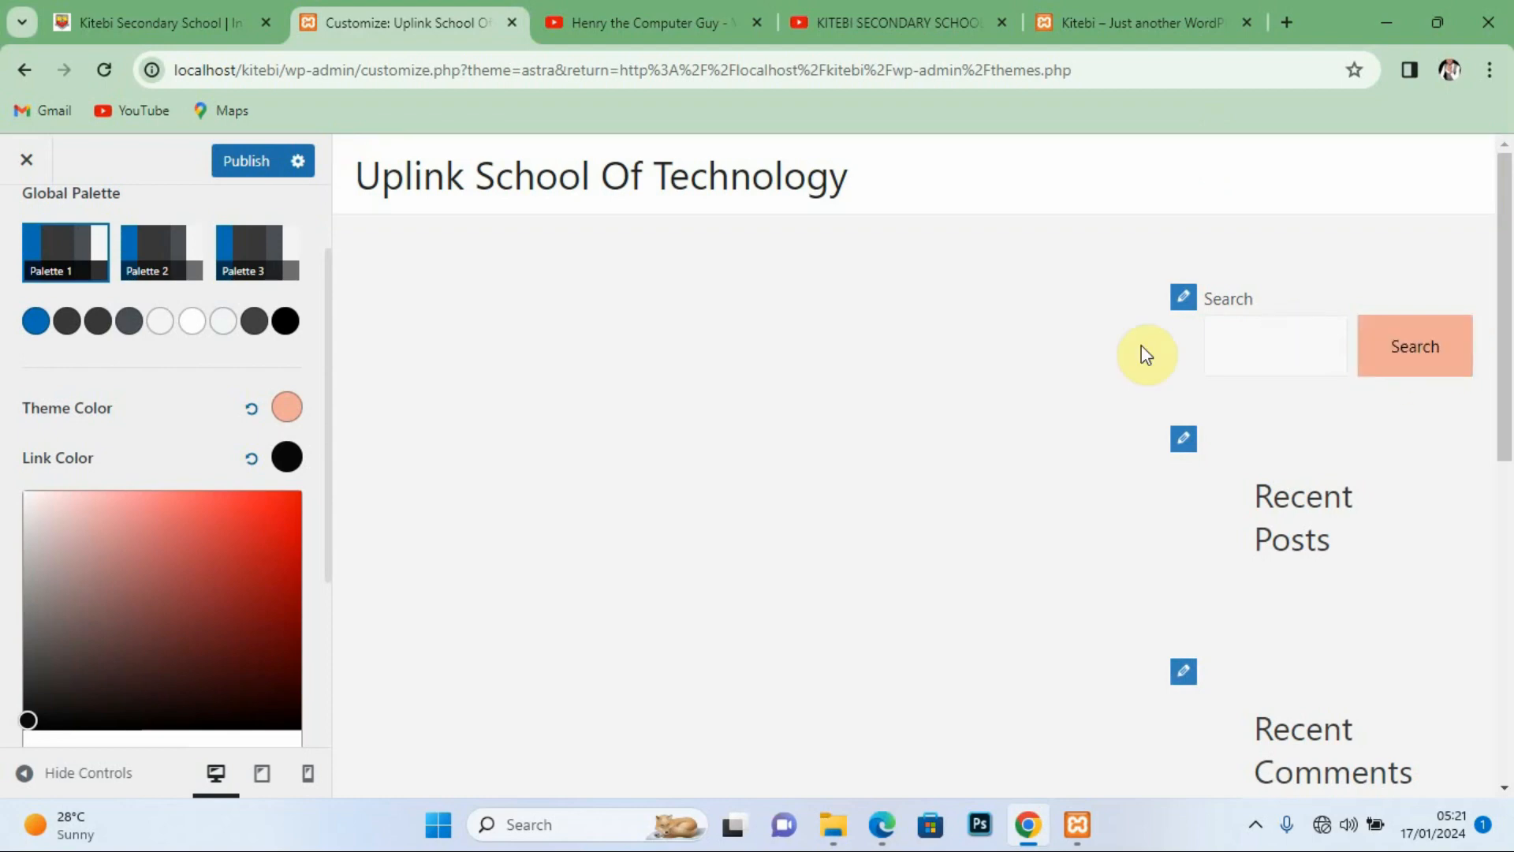
{"action": "left_click", "coordinate": [328, 379]}
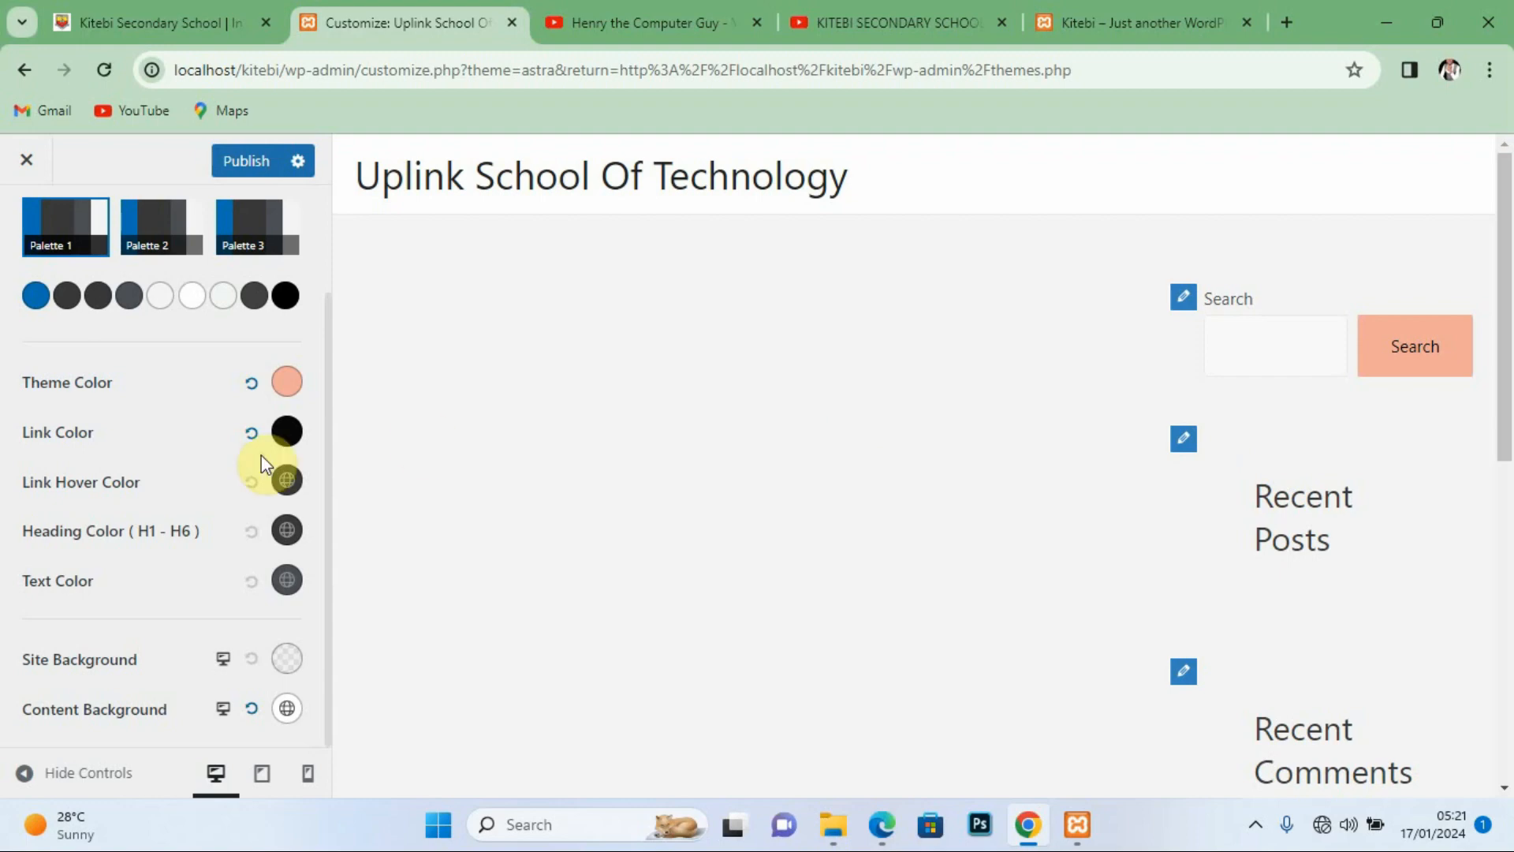
Step: Set the Link Hover Color to a near-black shade and return to the Global list
{"action": "left_click", "coordinate": [287, 482]}
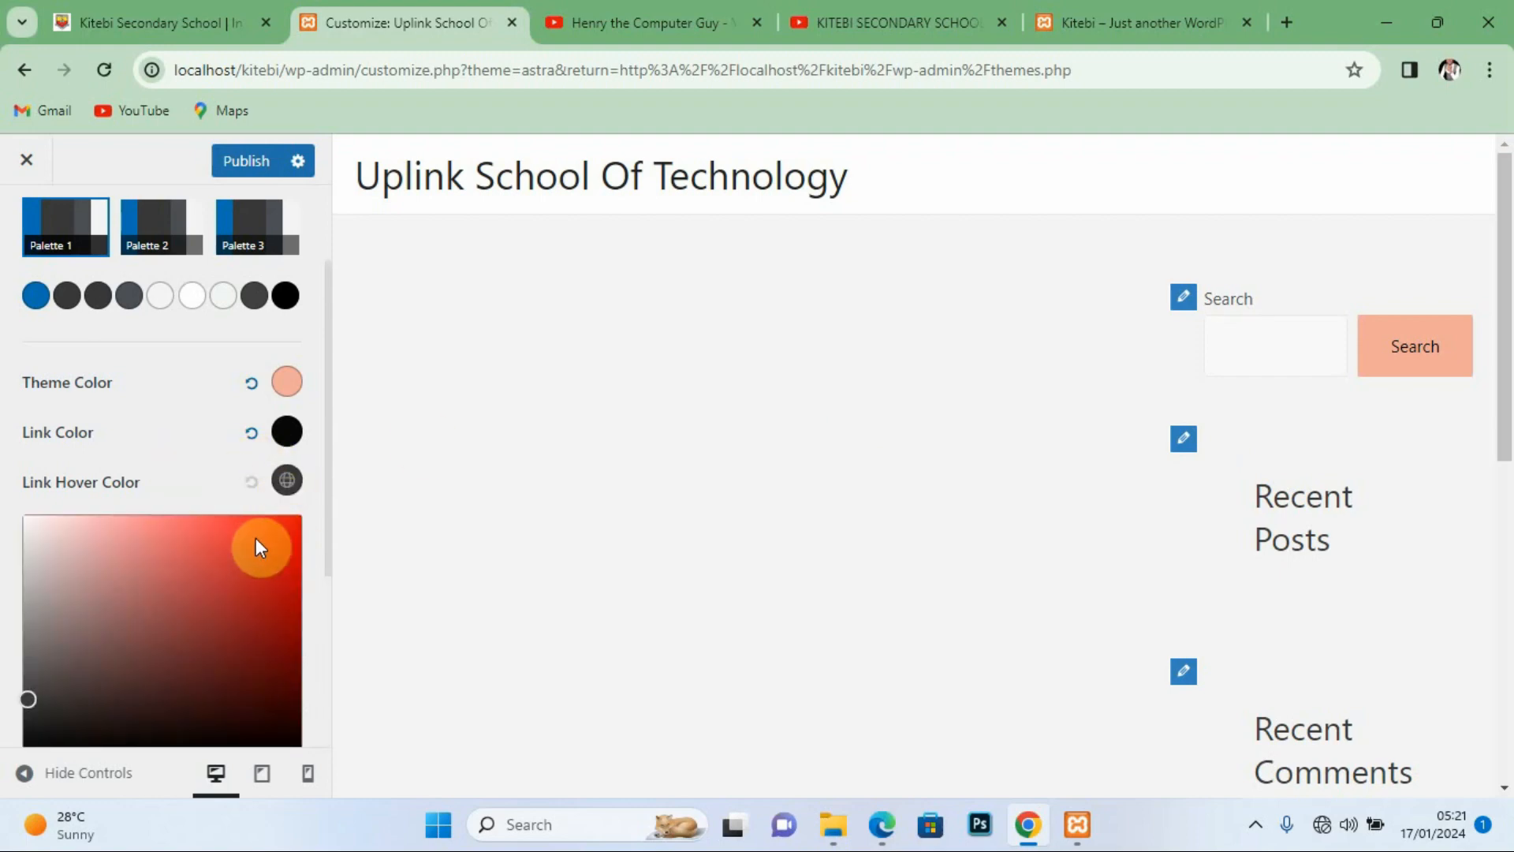
{"action": "left_click_drag", "start_coordinate": [329, 512], "coordinate": [327, 549]}
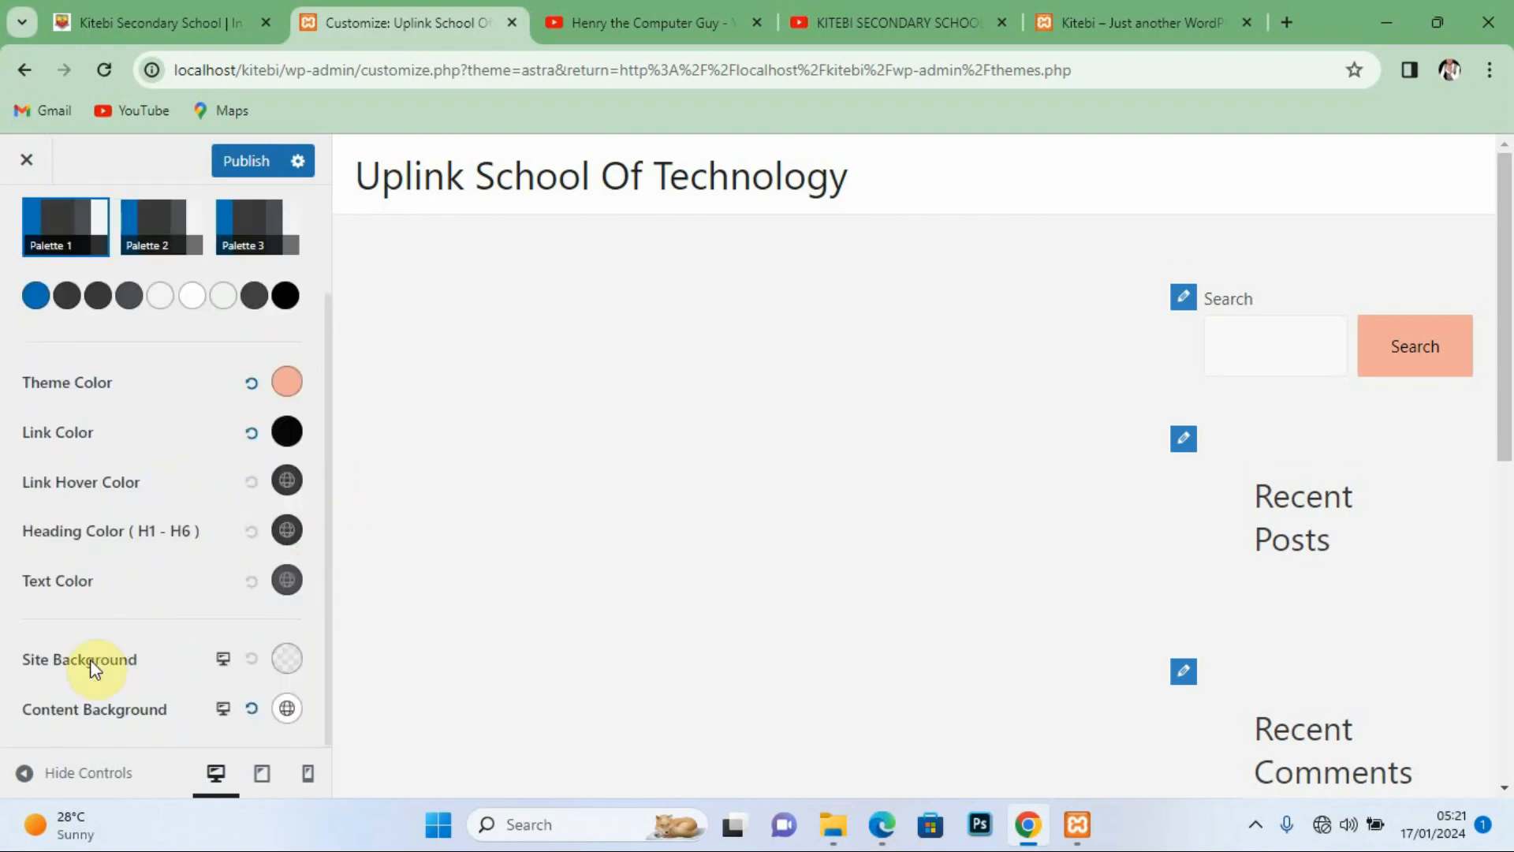
{"action": "left_click", "coordinate": [286, 479]}
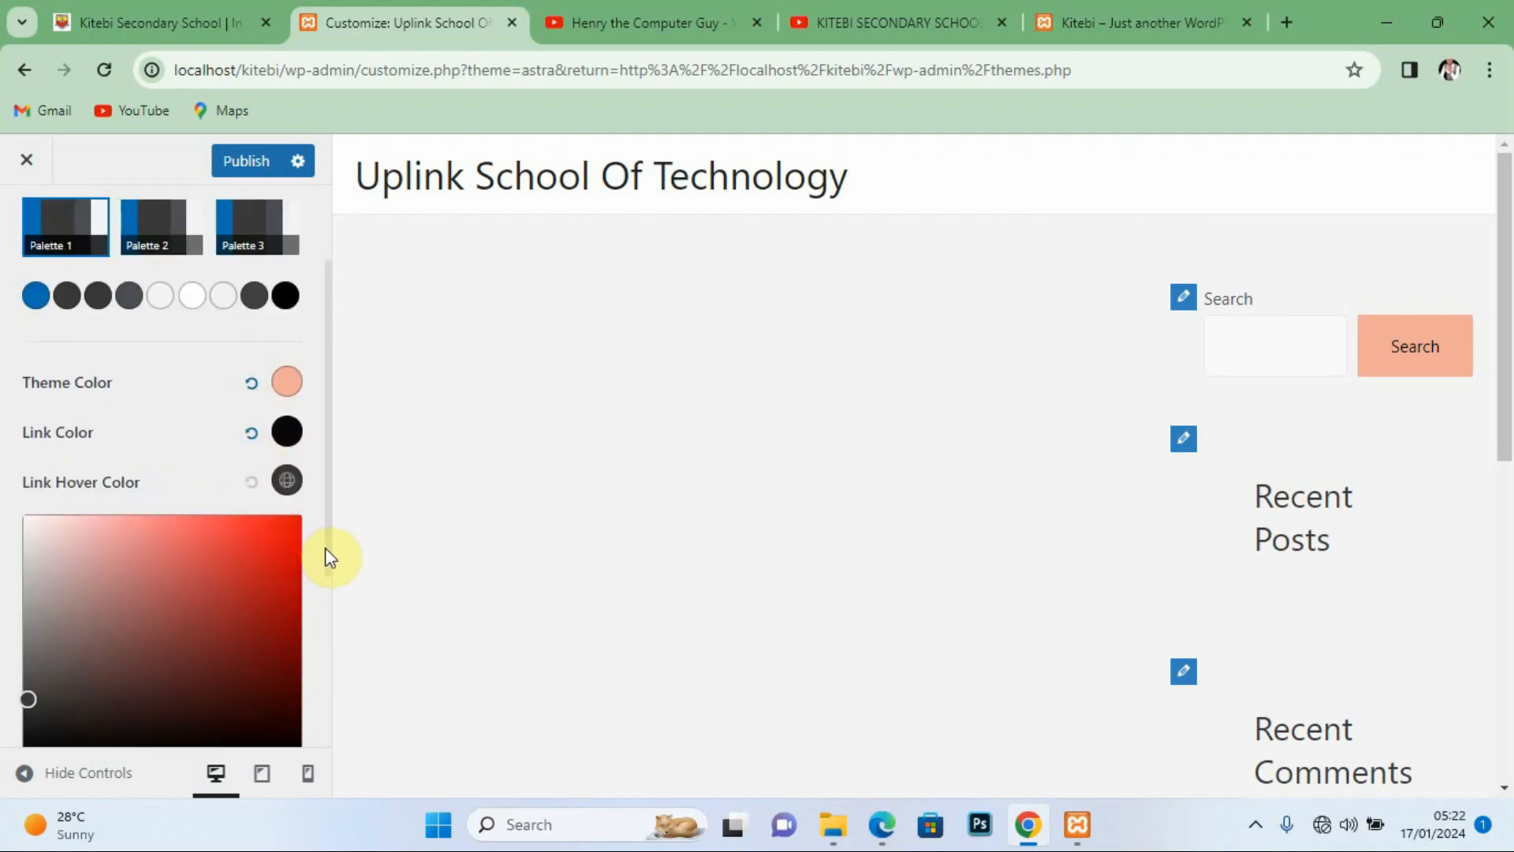
{"action": "left_click_drag", "start_coordinate": [328, 556], "coordinate": [328, 598]}
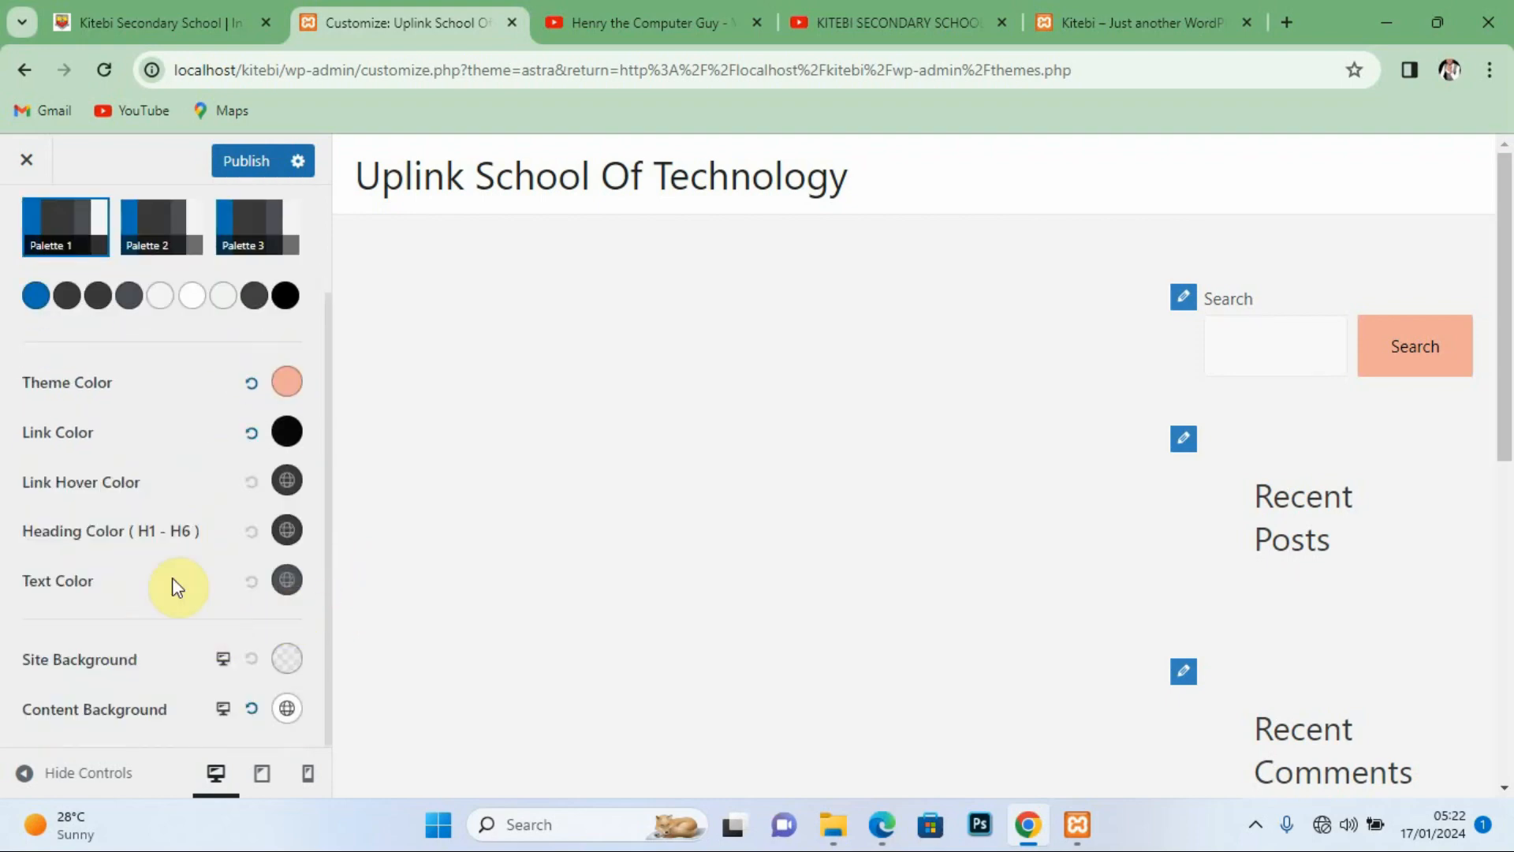
{"action": "left_click", "coordinate": [286, 479]}
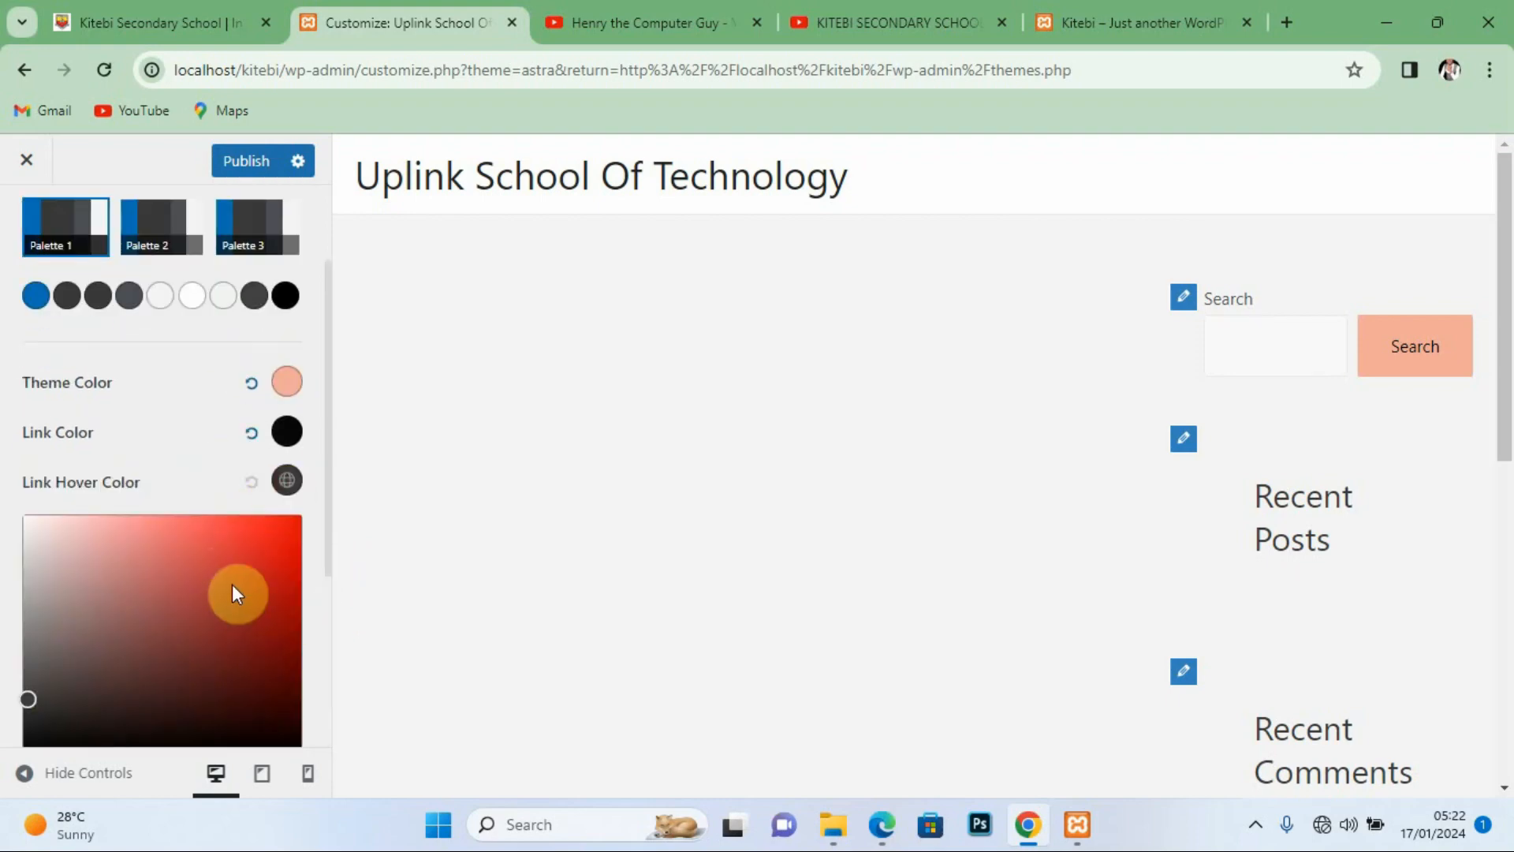
{"action": "left_click", "coordinate": [112, 521]}
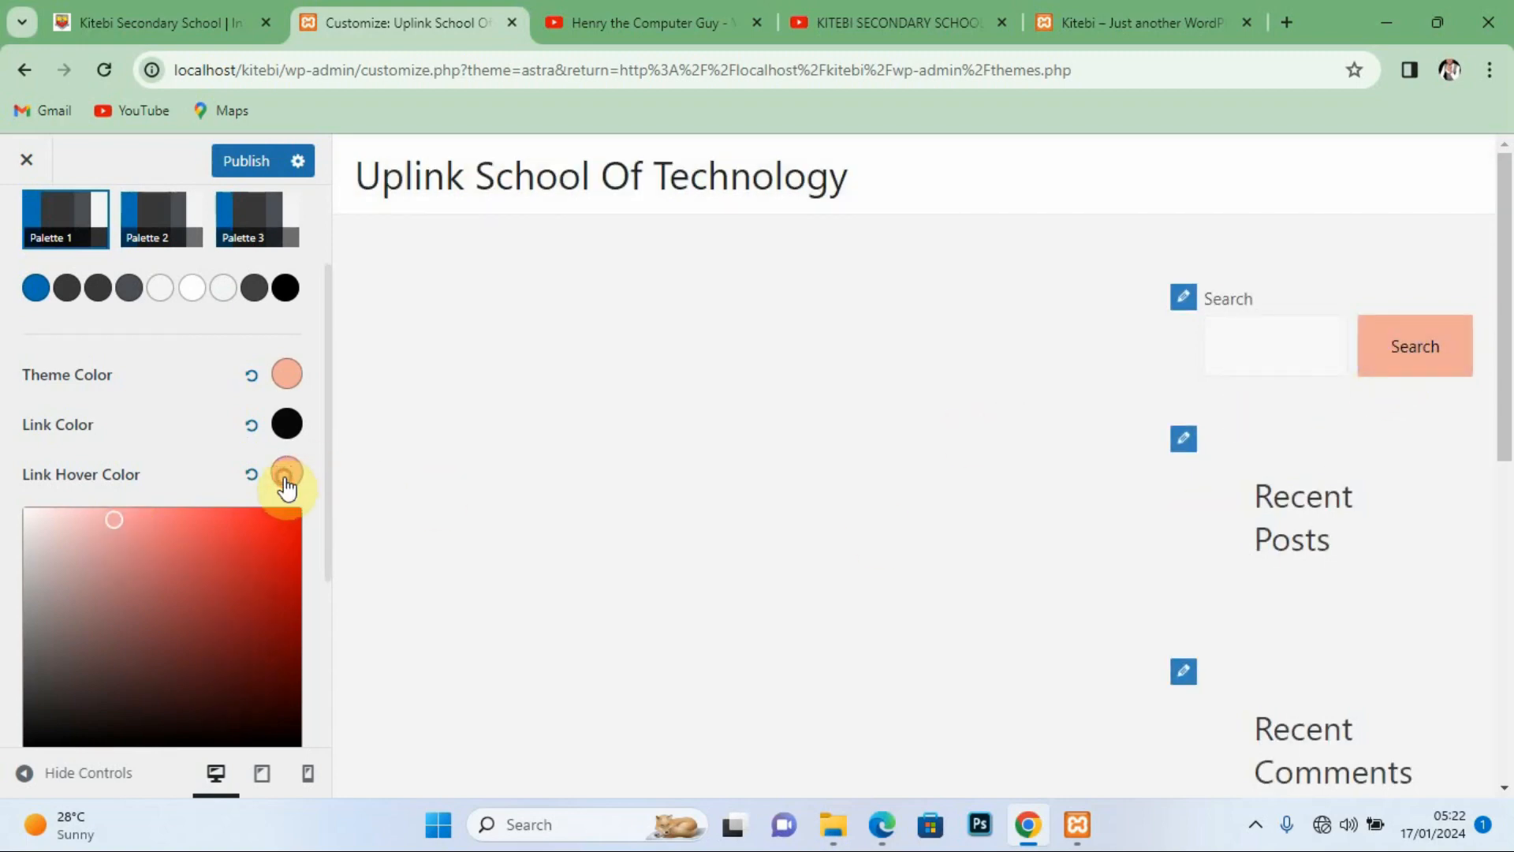
{"action": "left_click", "coordinate": [41, 722]}
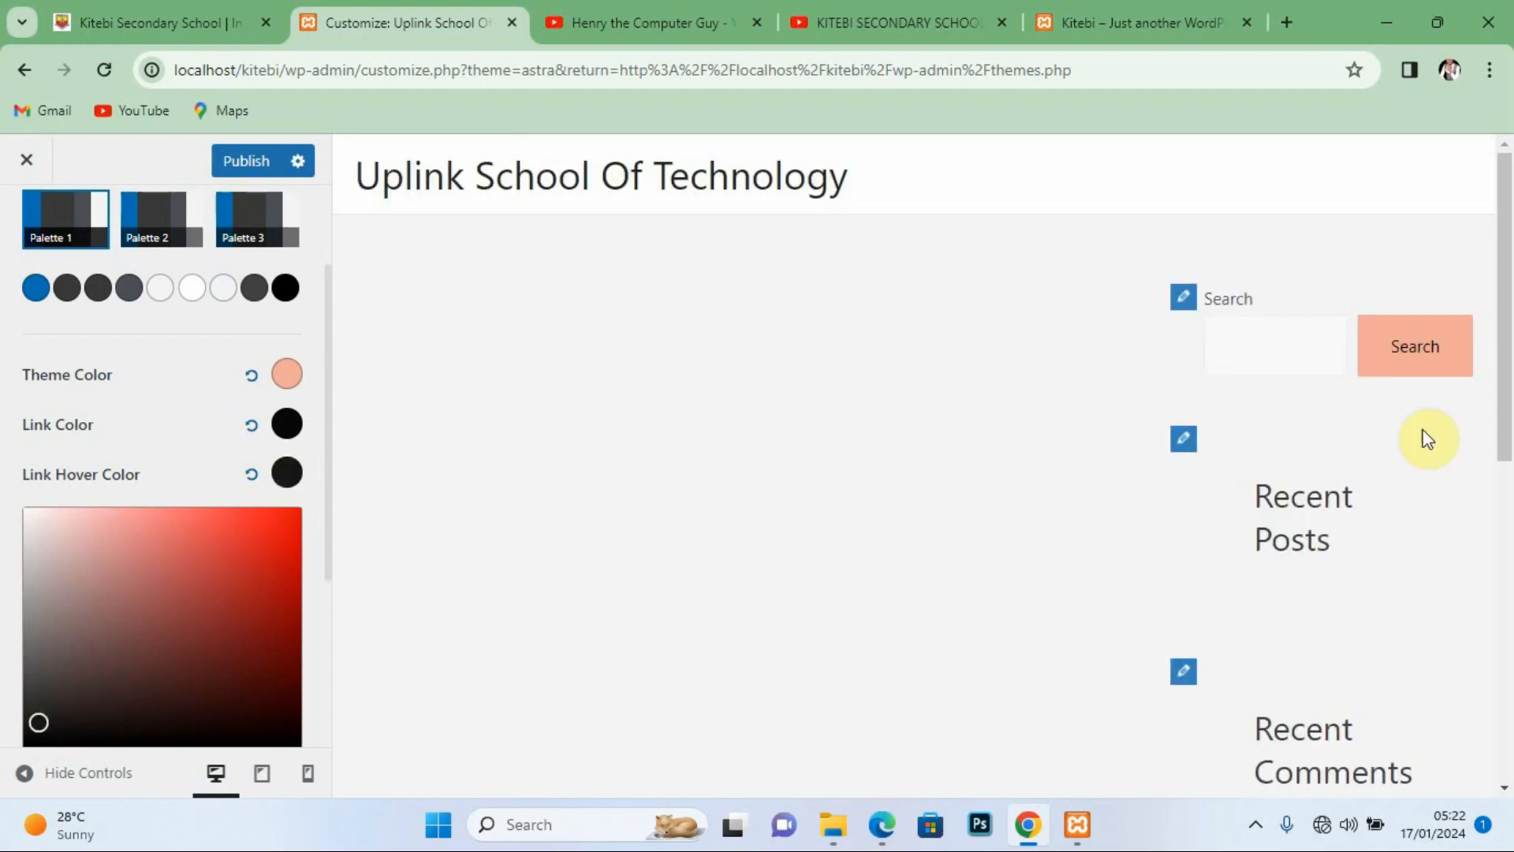
{"action": "left_click", "coordinate": [316, 457]}
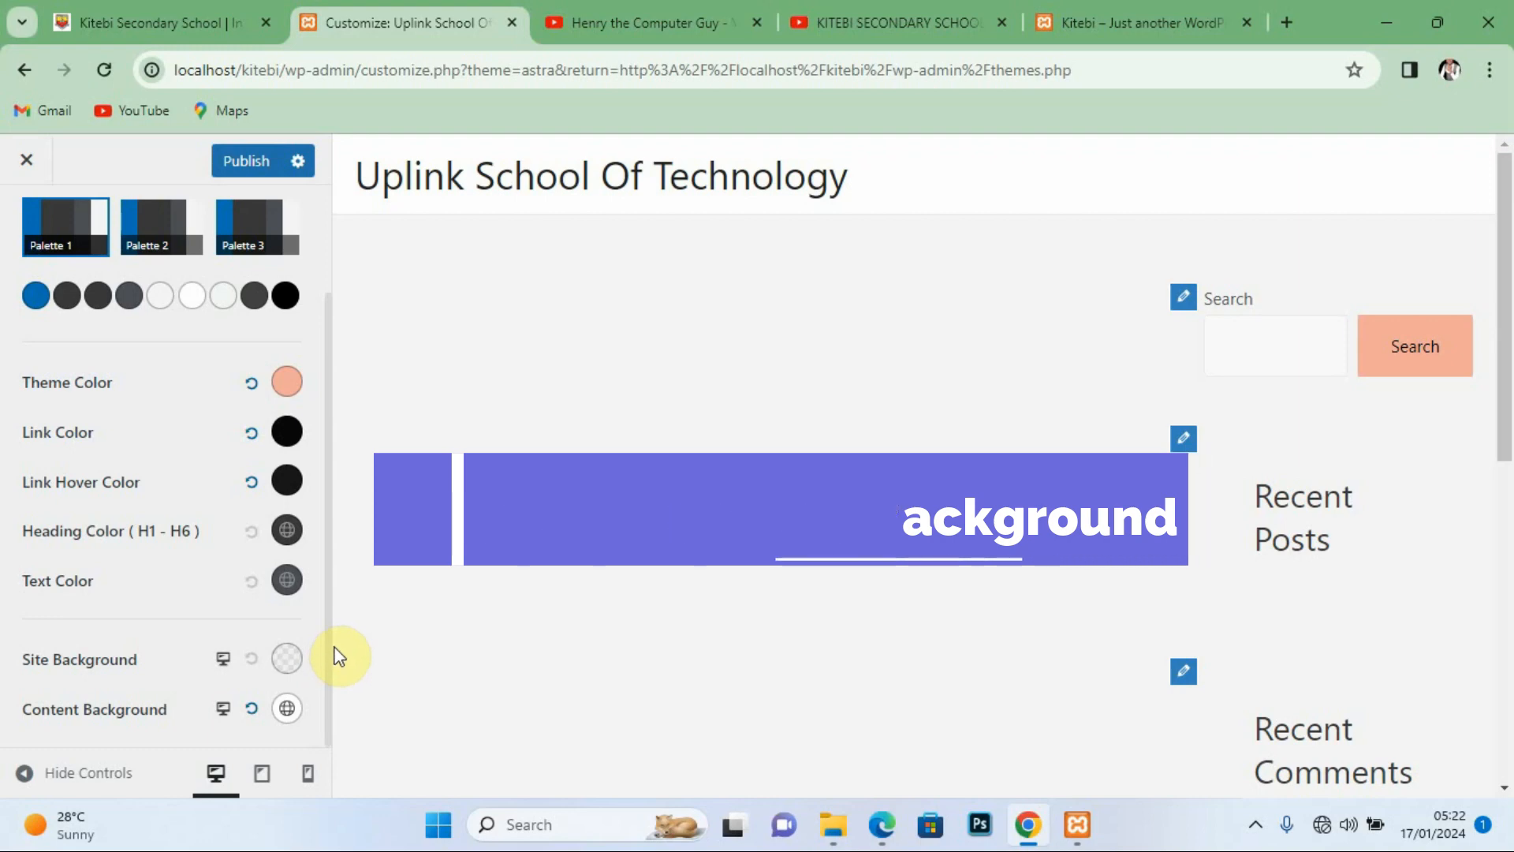
{"action": "left_click_drag", "start_coordinate": [327, 633], "coordinate": [332, 452]}
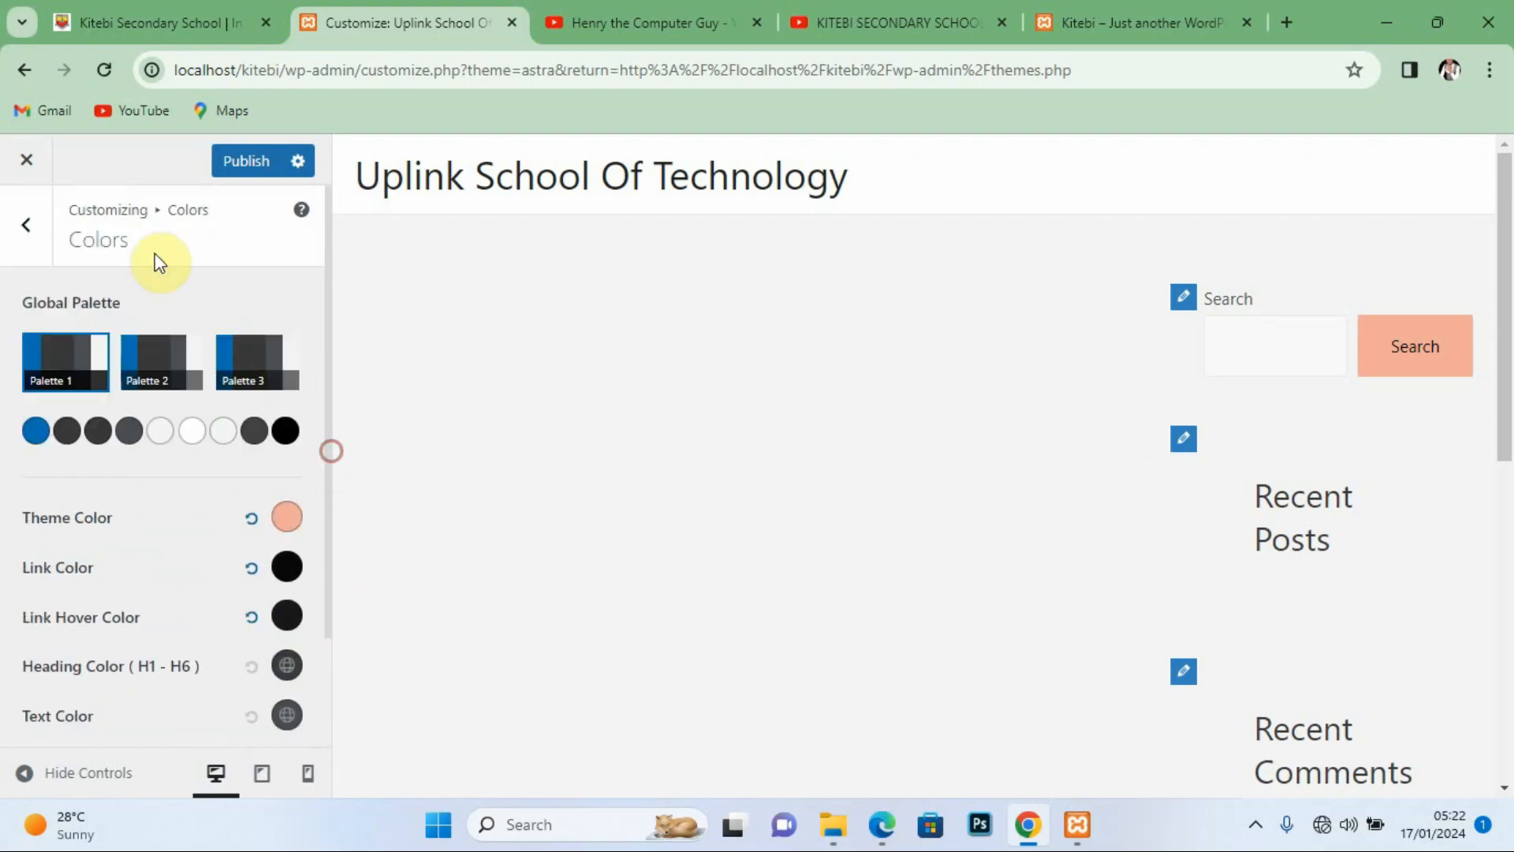
{"action": "left_click", "coordinate": [28, 234]}
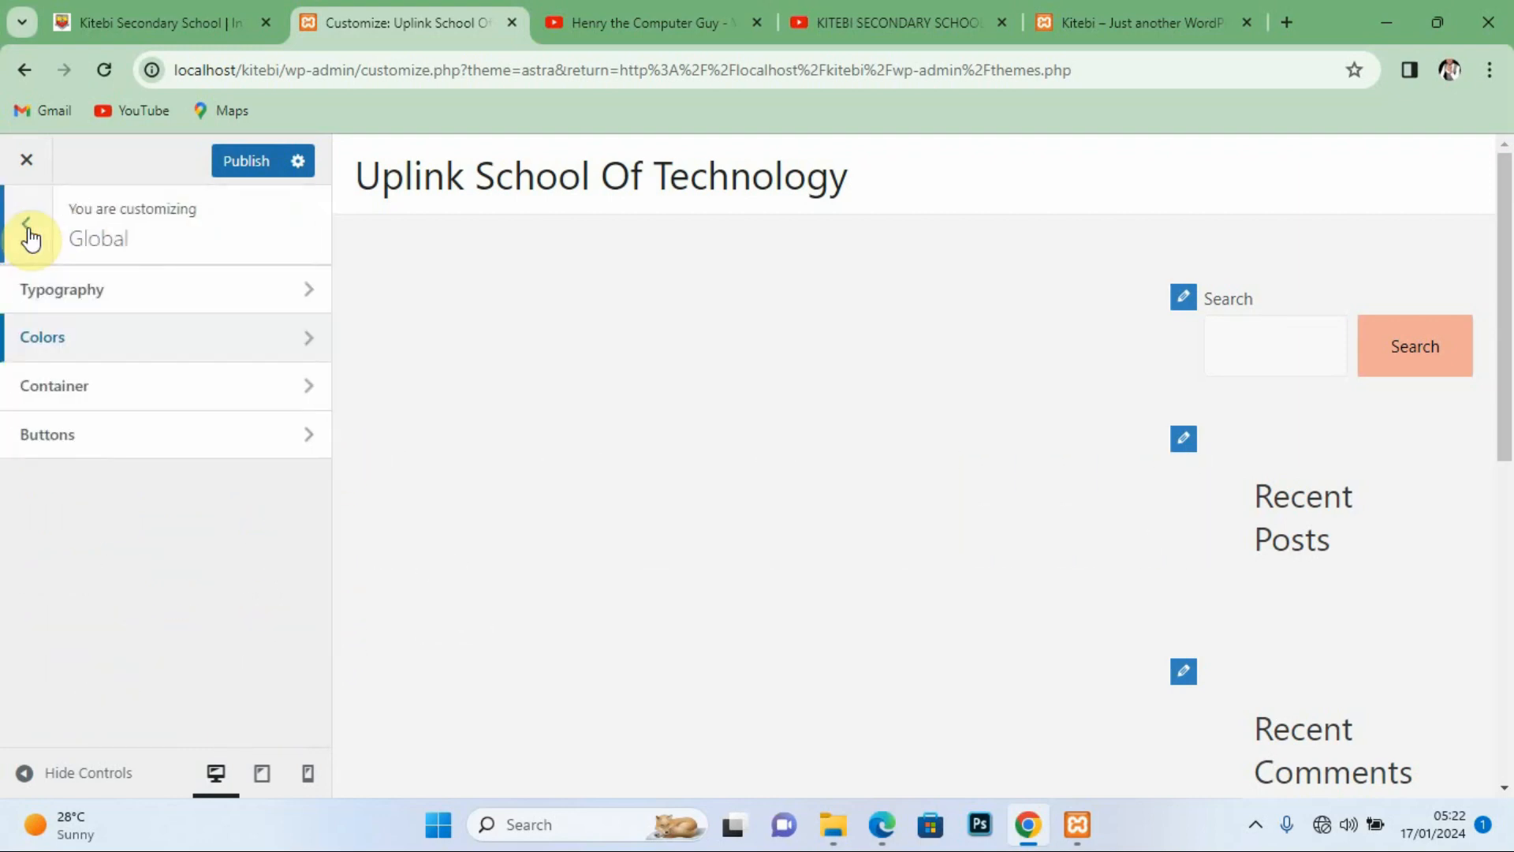
Step: In the Global Container settings, set both the Layout and the Page Layout to Full Width / Stretched
{"action": "left_click", "coordinate": [140, 386]}
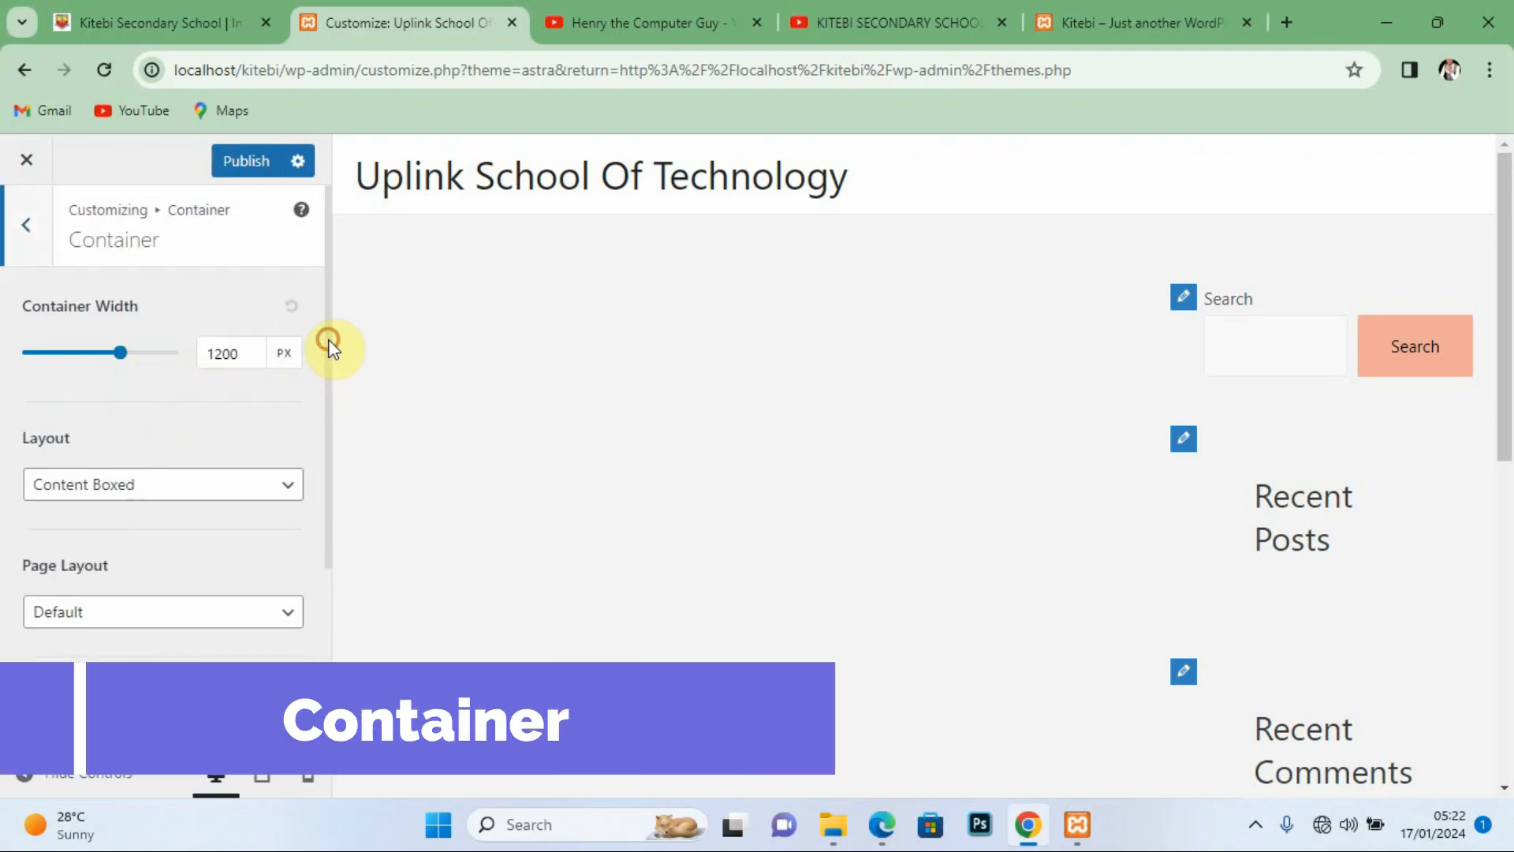
{"action": "left_click_drag", "start_coordinate": [328, 345], "coordinate": [332, 380]}
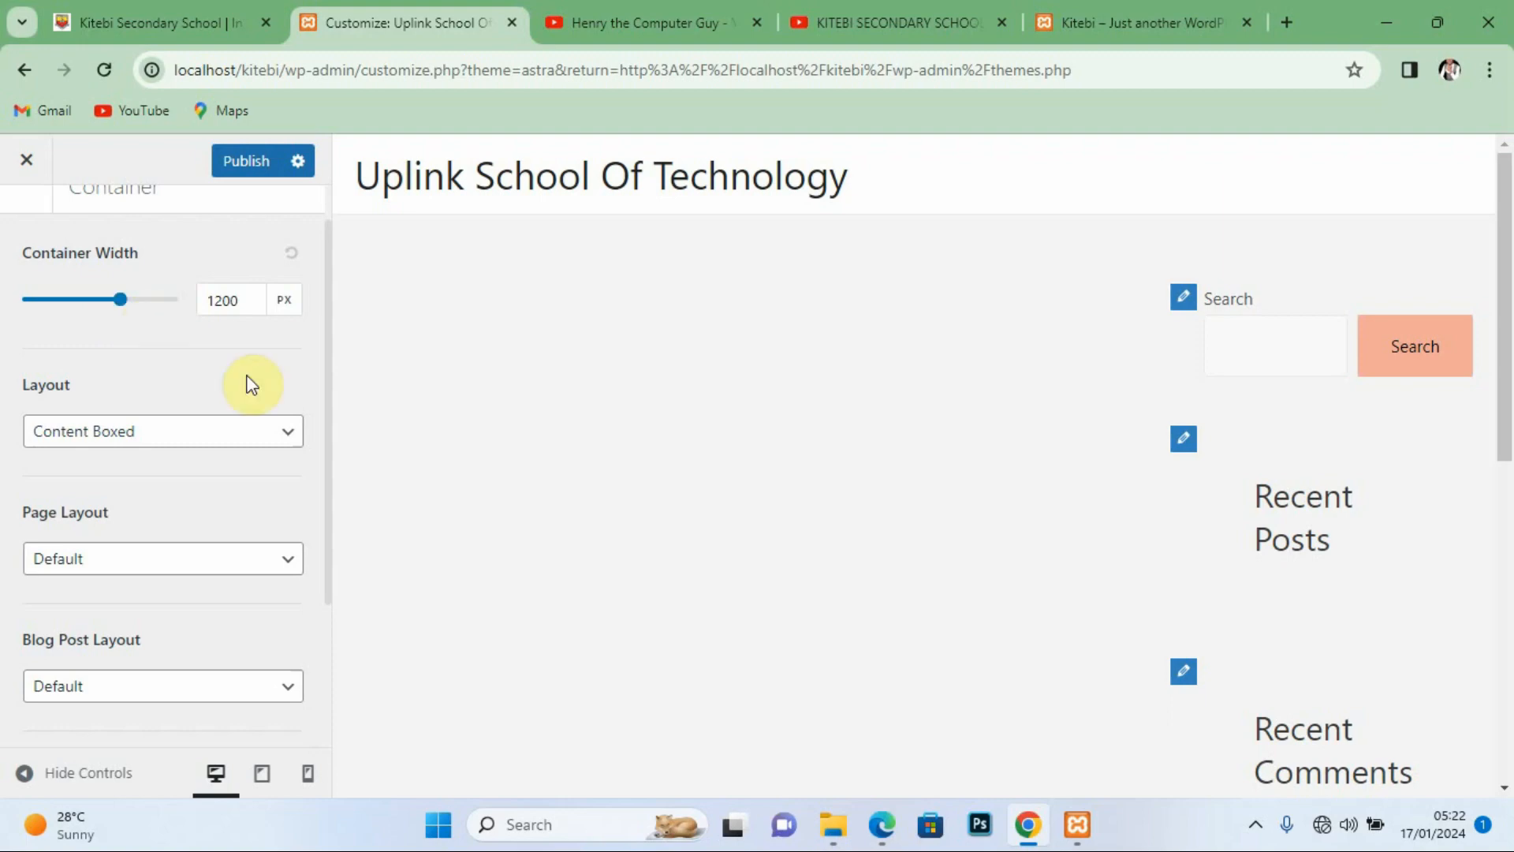
{"action": "left_click", "coordinate": [290, 434]}
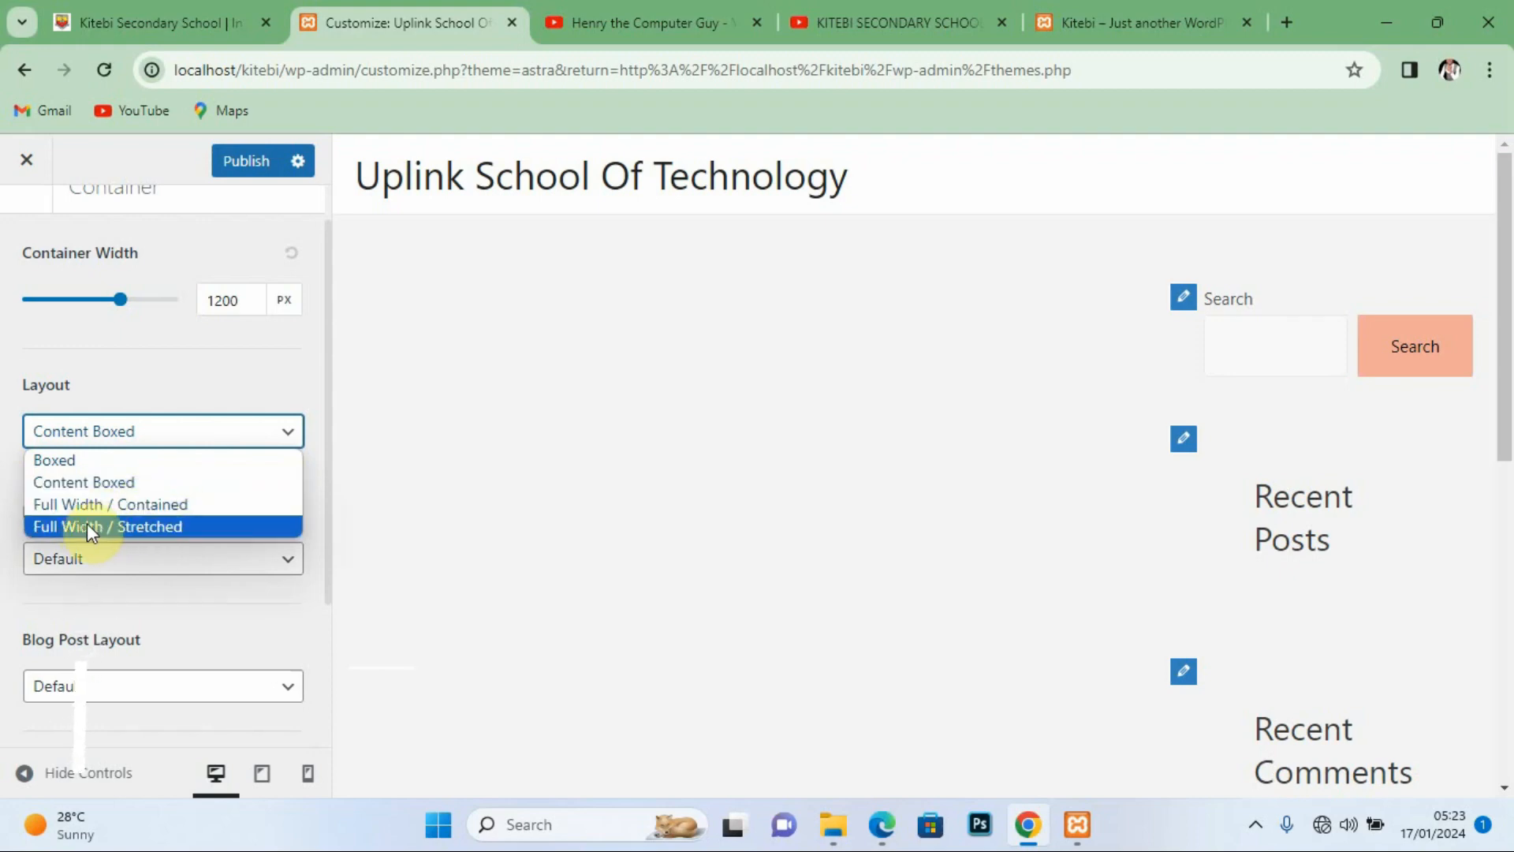
{"action": "left_click", "coordinate": [130, 527]}
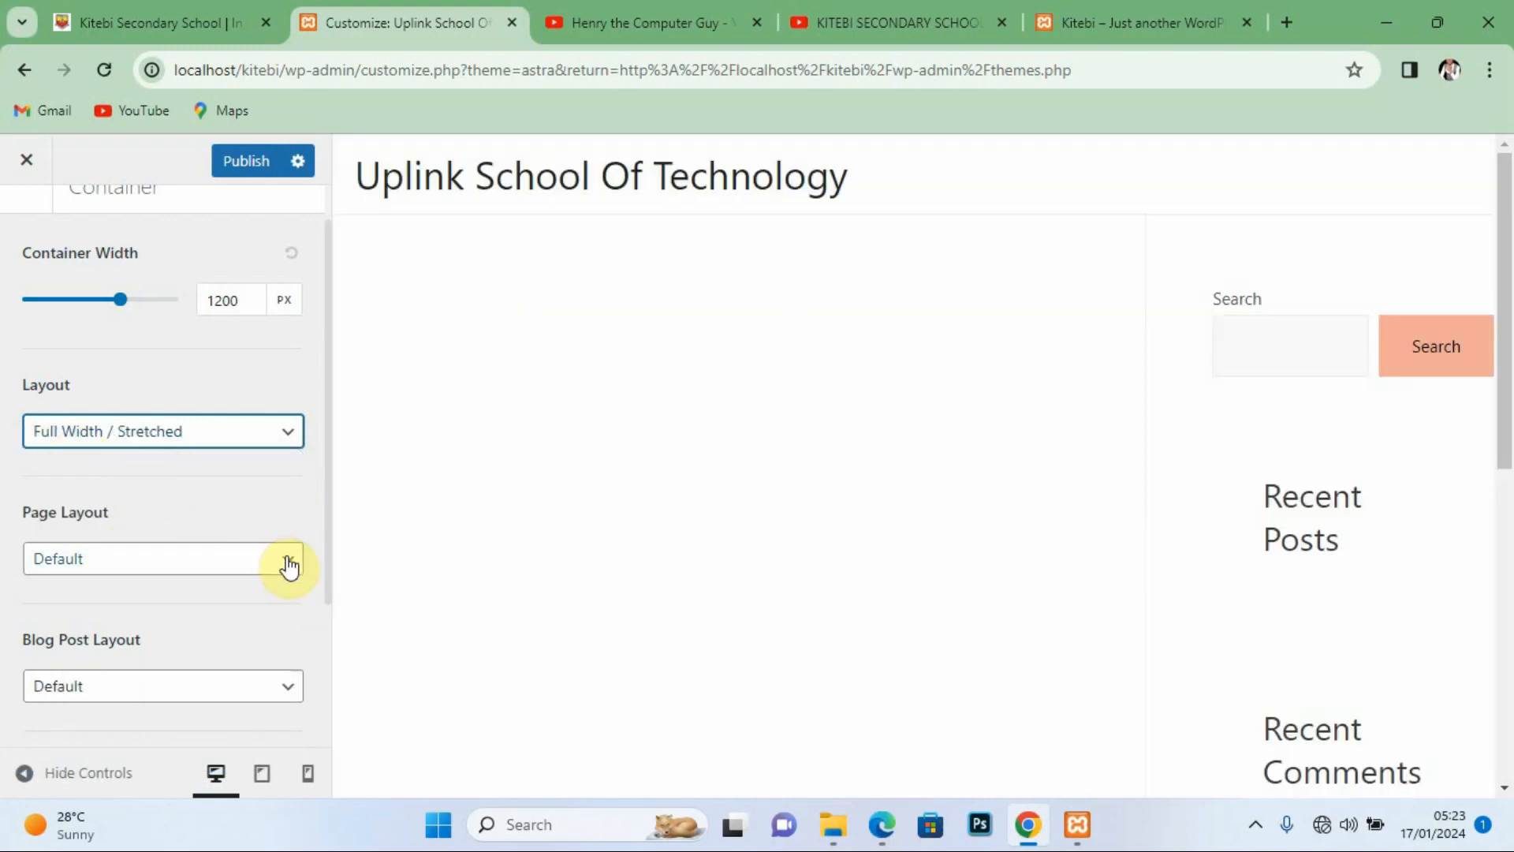
{"action": "left_click", "coordinate": [285, 561]}
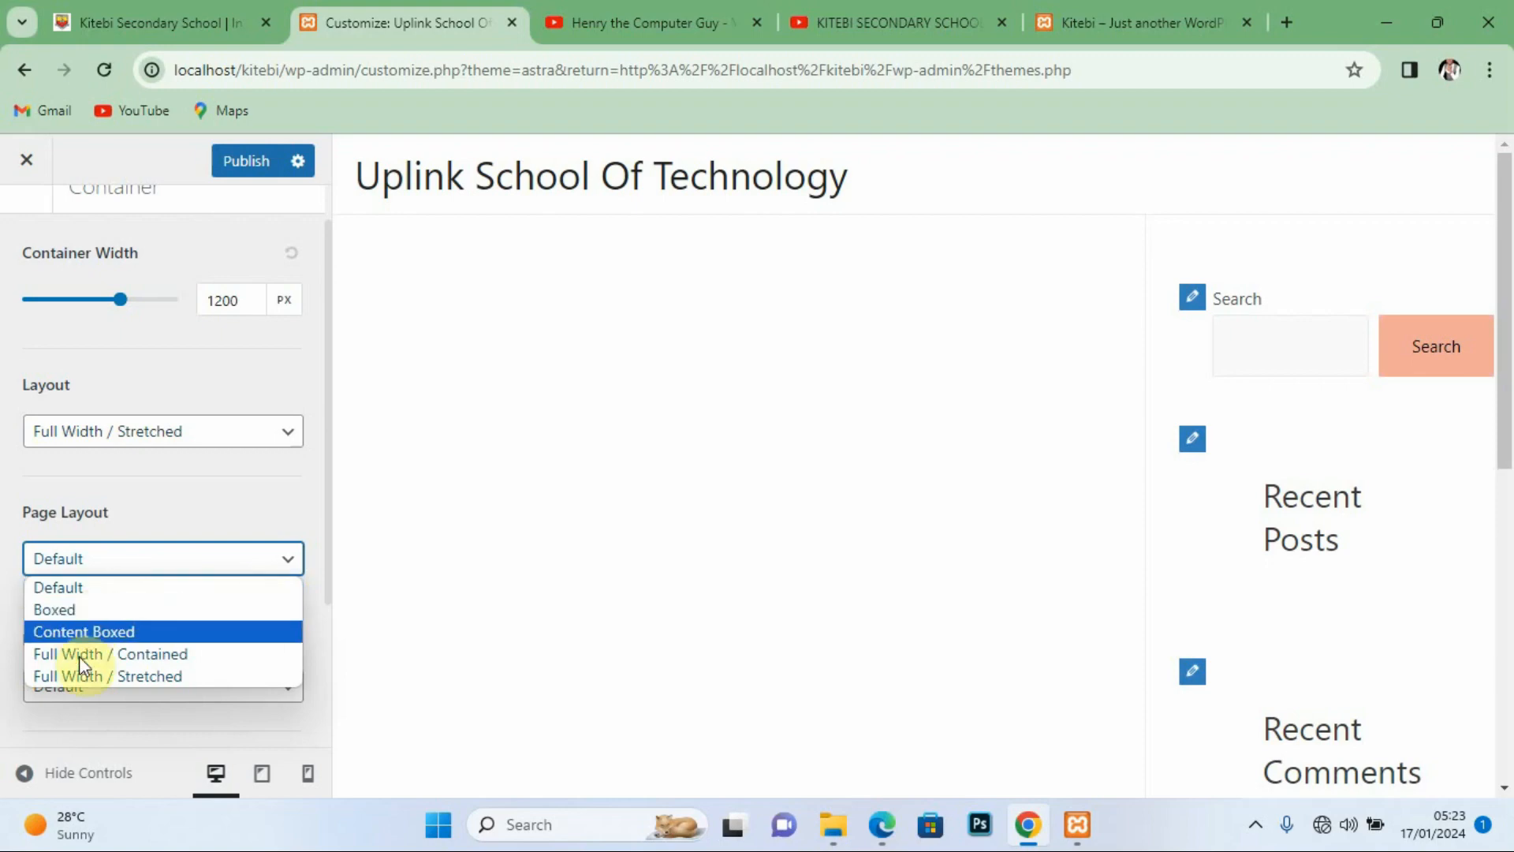
{"action": "left_click", "coordinate": [106, 676]}
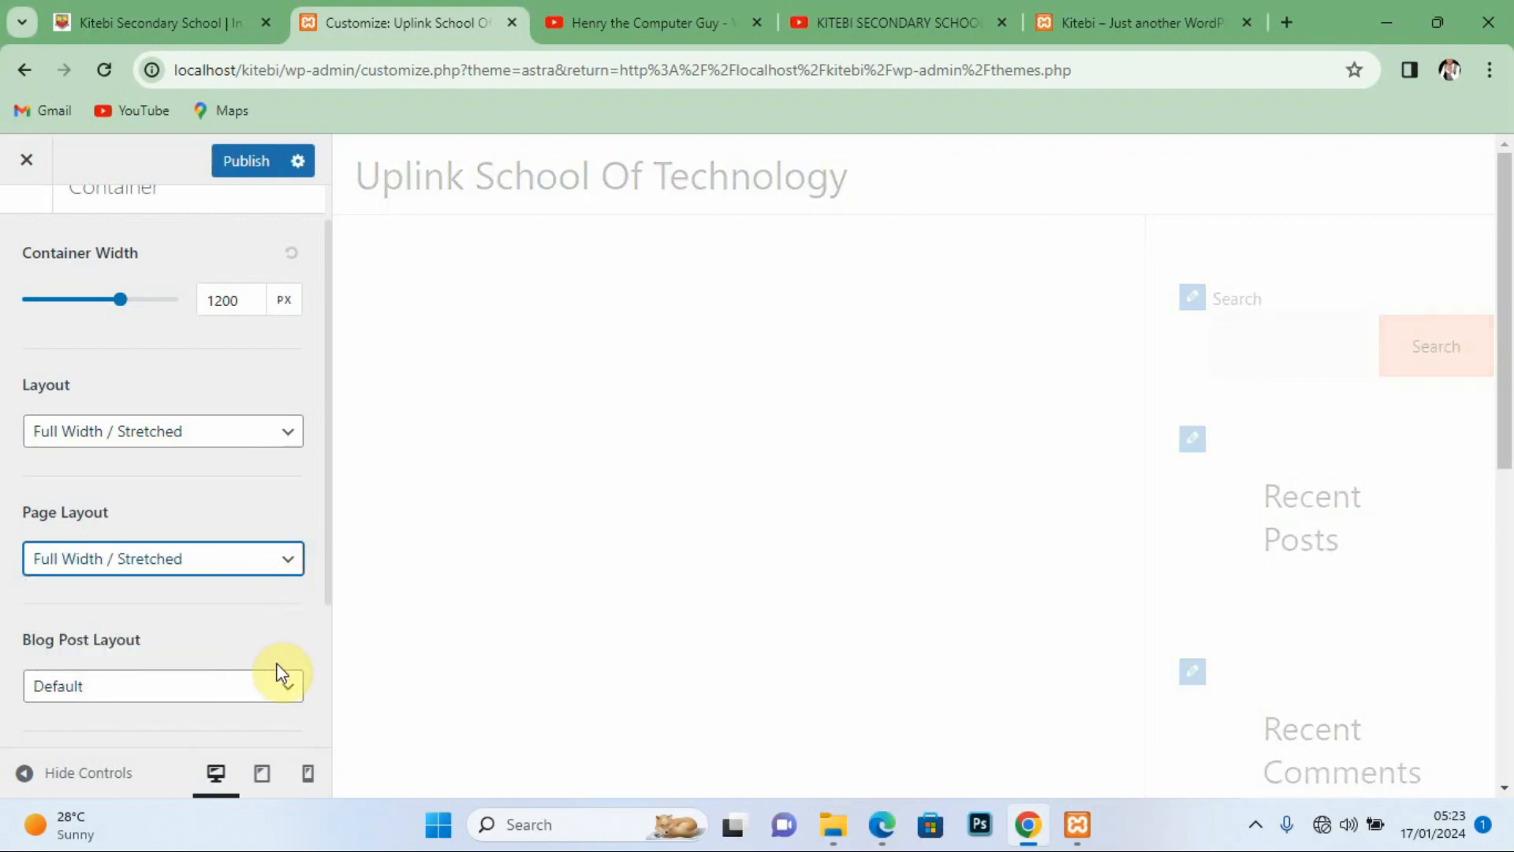
Step: Set the Blog Post Layout and the Archives Layout to Full Width / Stretched
{"action": "left_click", "coordinate": [290, 696]}
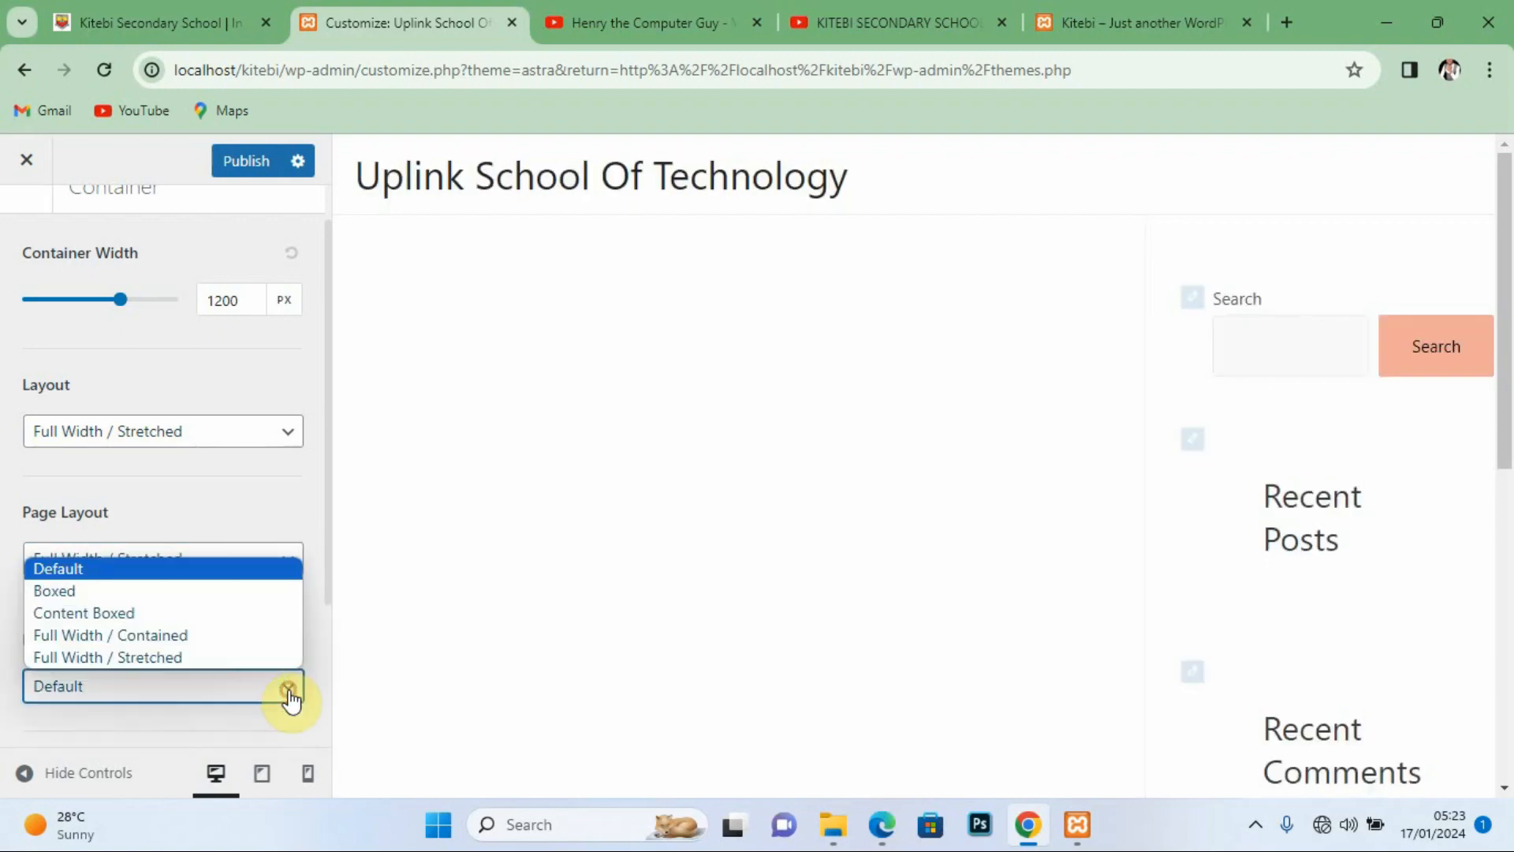
{"action": "left_click", "coordinate": [189, 658]}
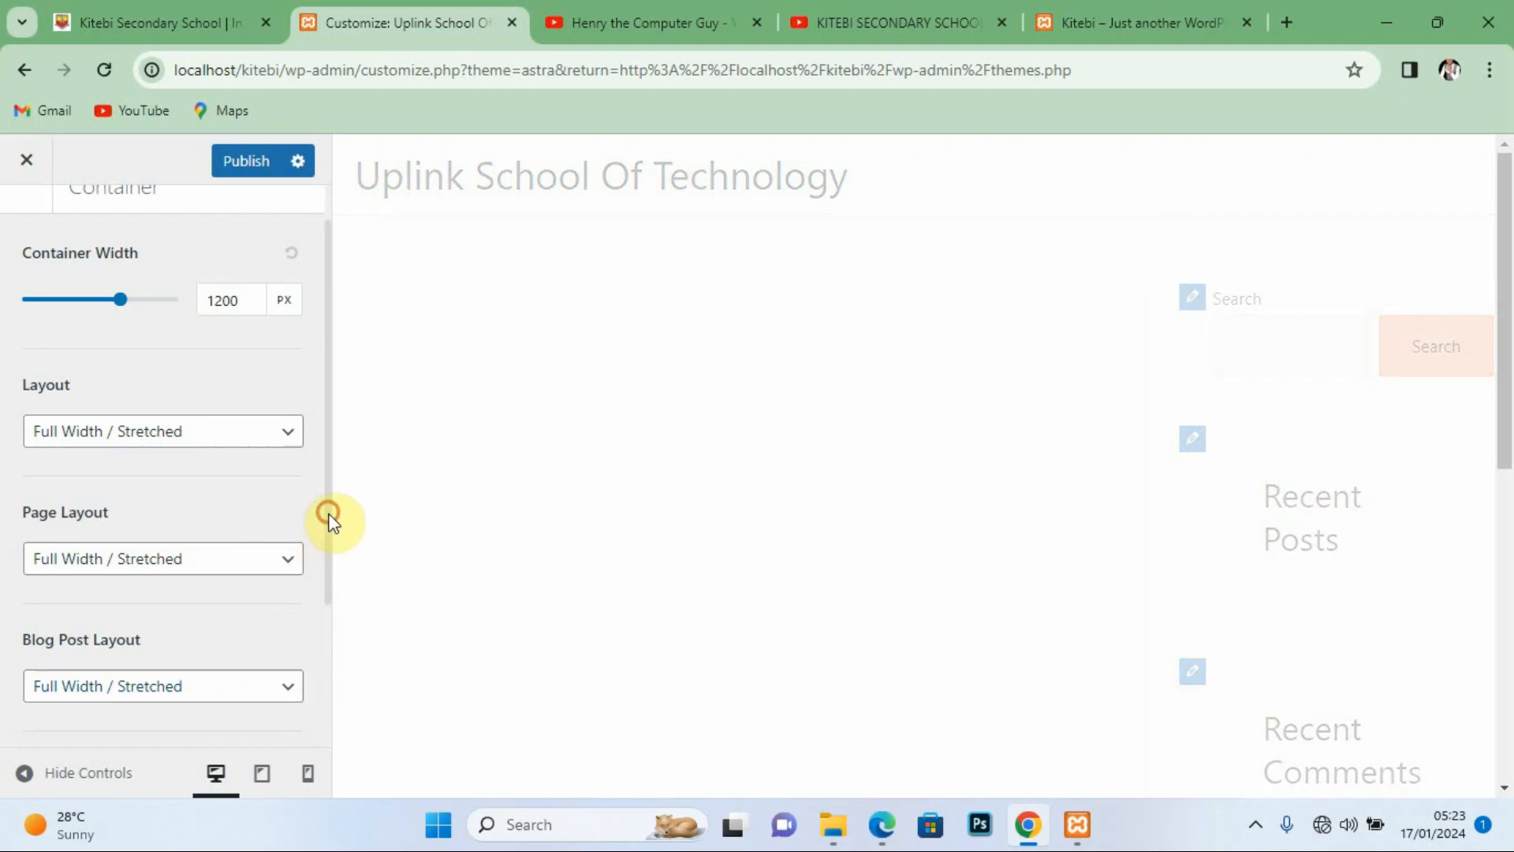
{"action": "left_click_drag", "start_coordinate": [328, 518], "coordinate": [331, 653]}
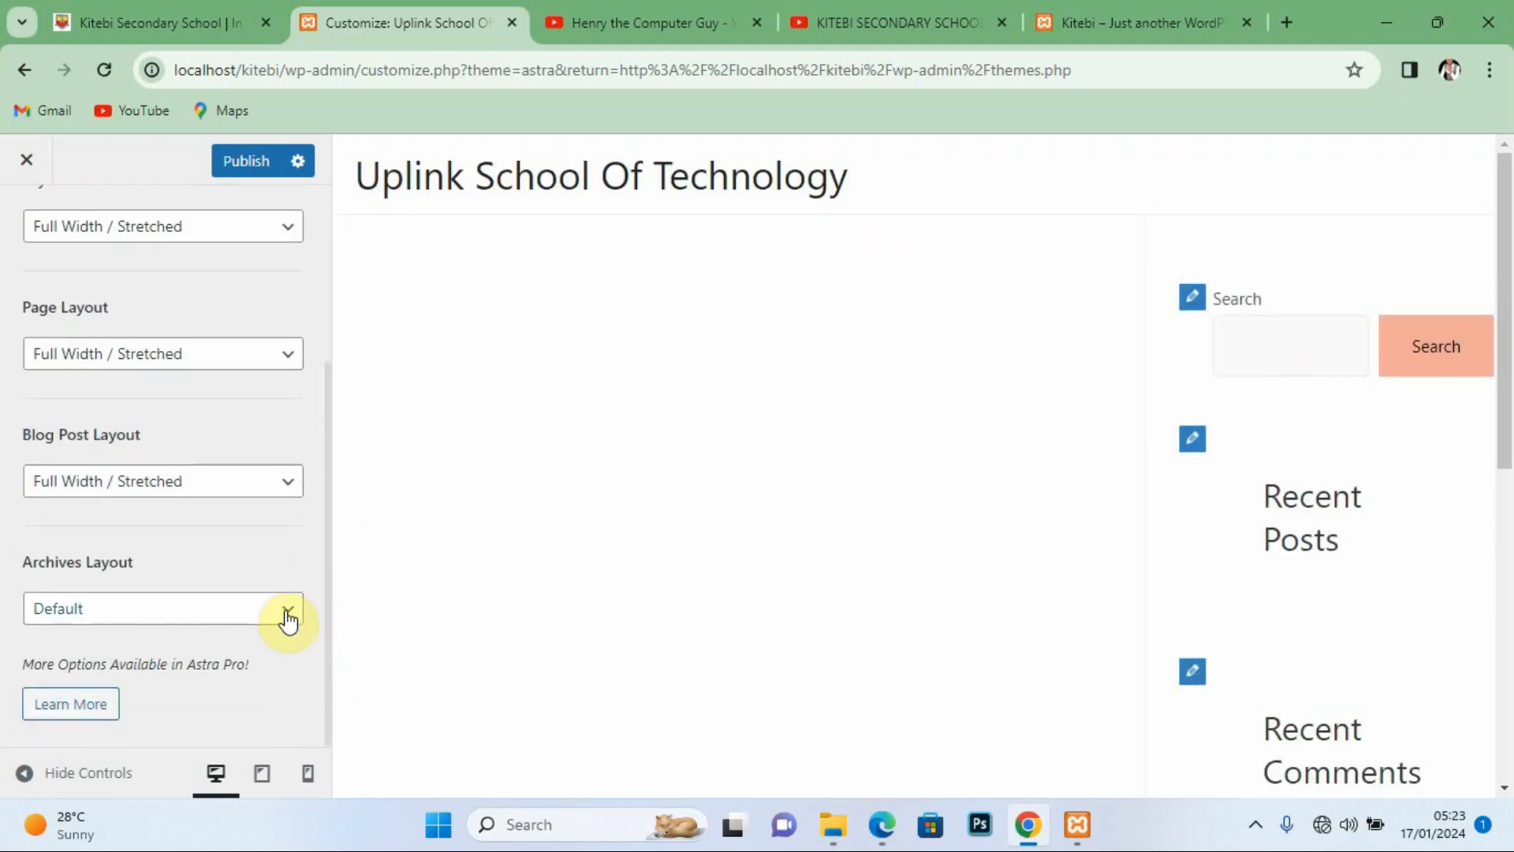
{"action": "left_click", "coordinate": [289, 620]}
{"action": "left_click", "coordinate": [146, 724]}
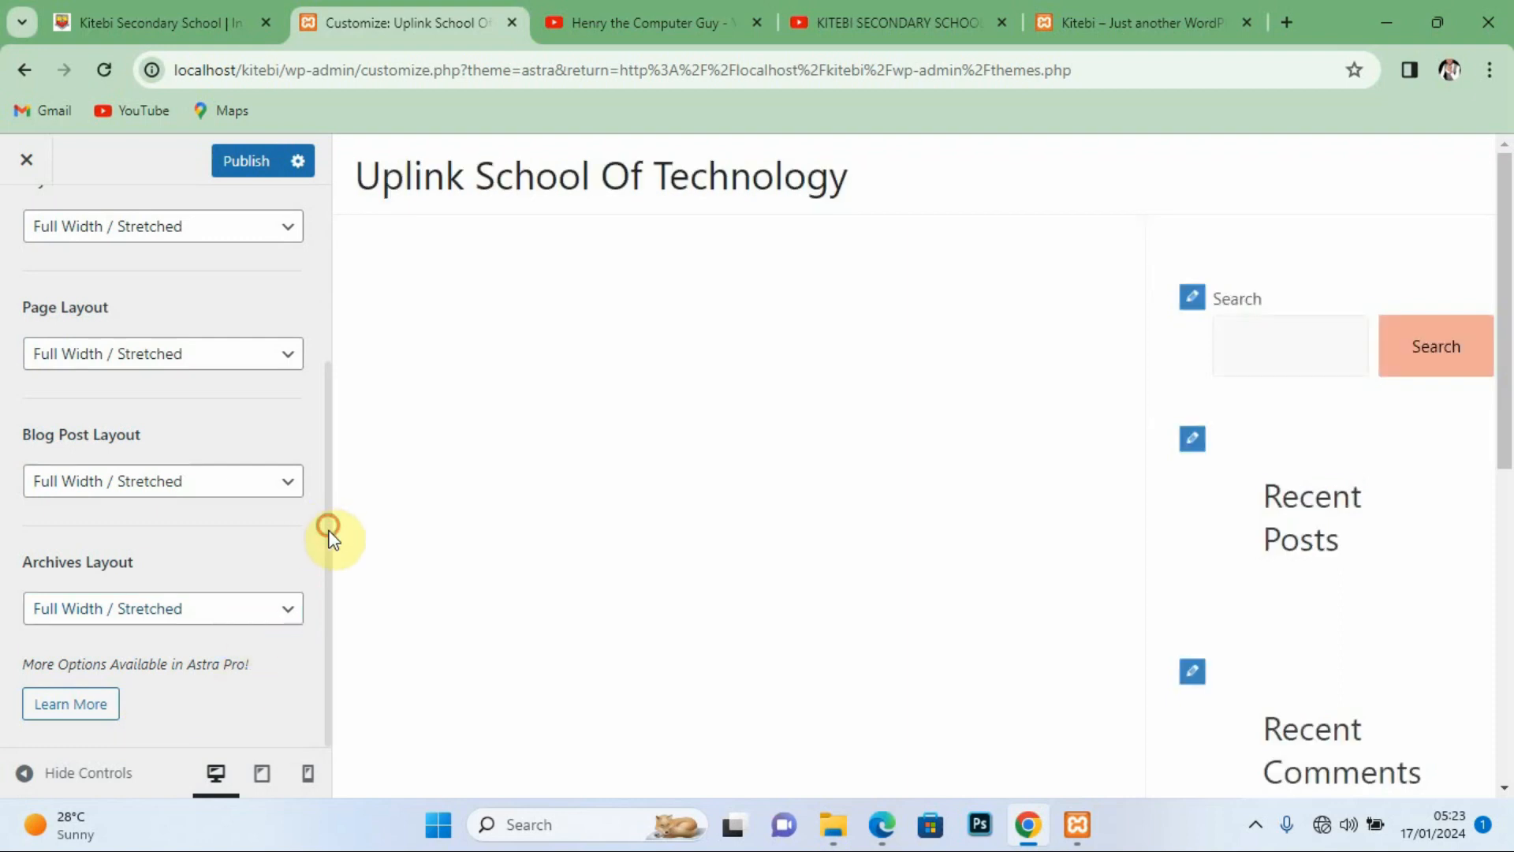
{"action": "left_click_drag", "start_coordinate": [328, 507], "coordinate": [338, 251]}
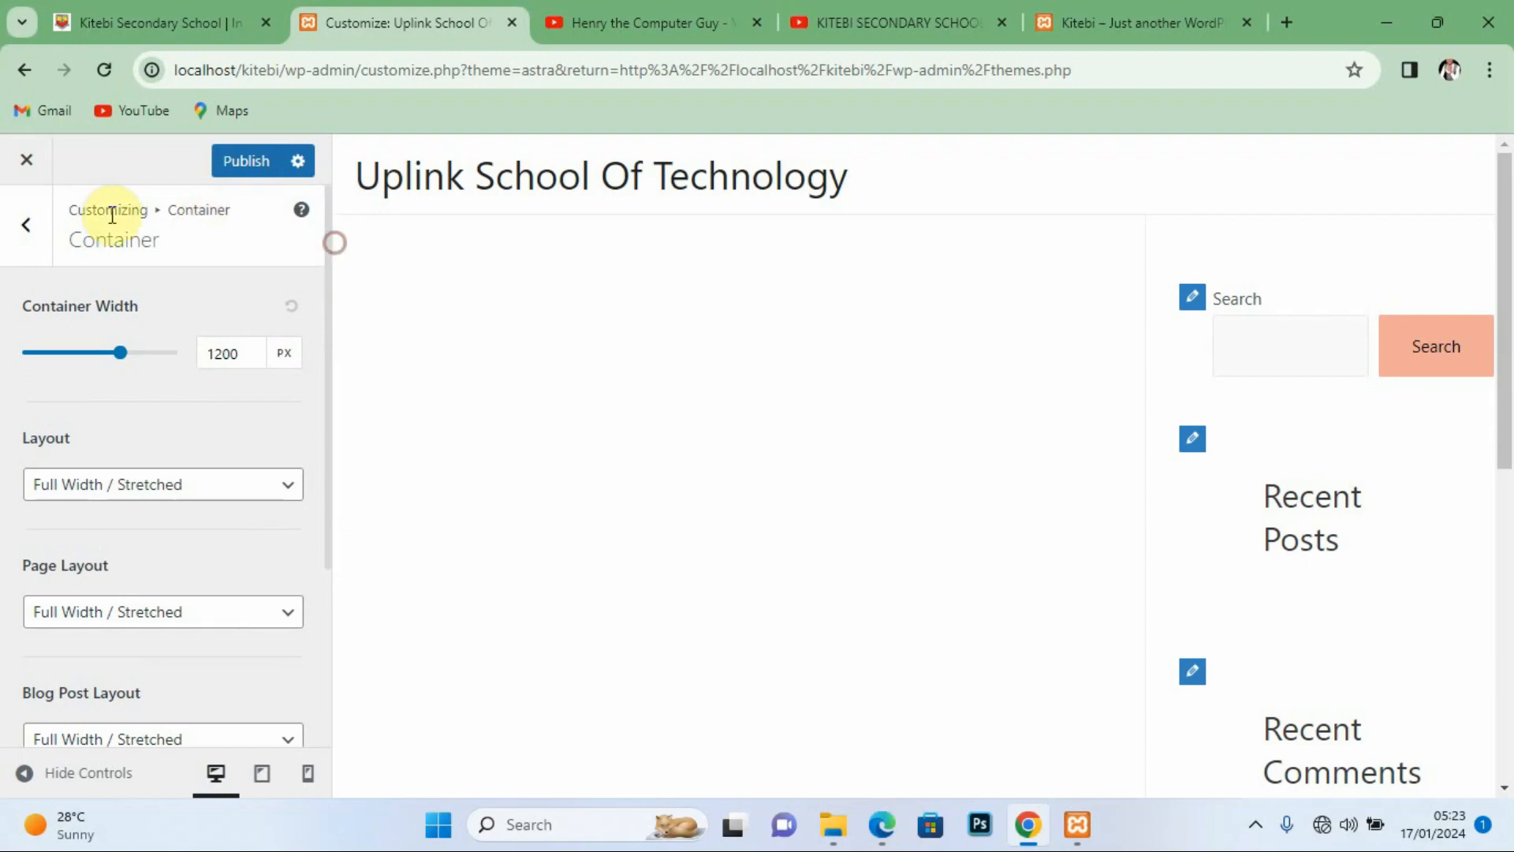
Step: In the Global Buttons settings, apply the filled, fully rounded button preset and return to the Global list
{"action": "left_click", "coordinate": [30, 237]}
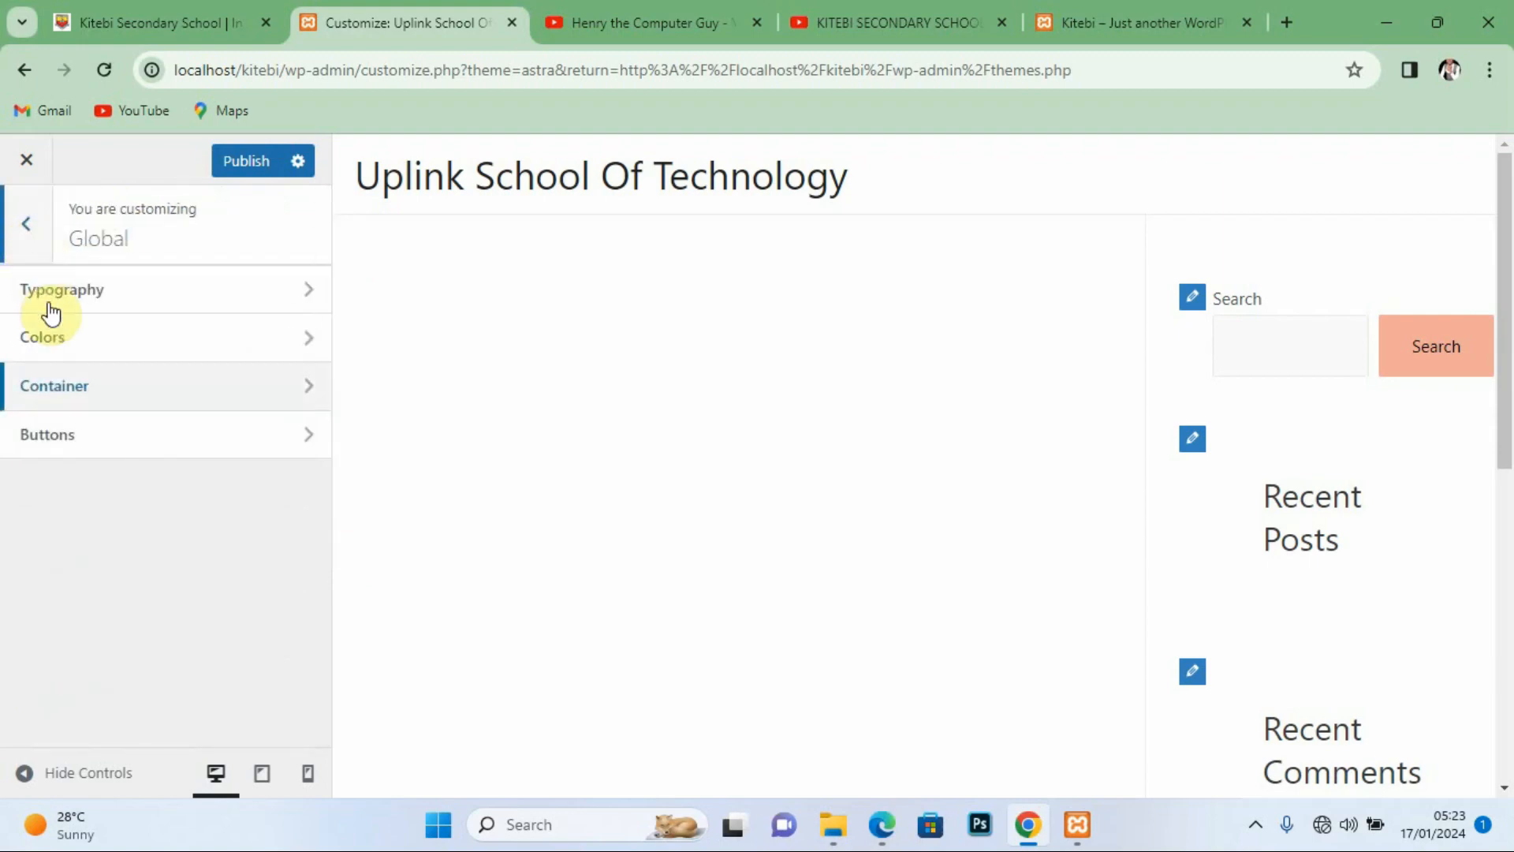
{"action": "left_click", "coordinate": [87, 436]}
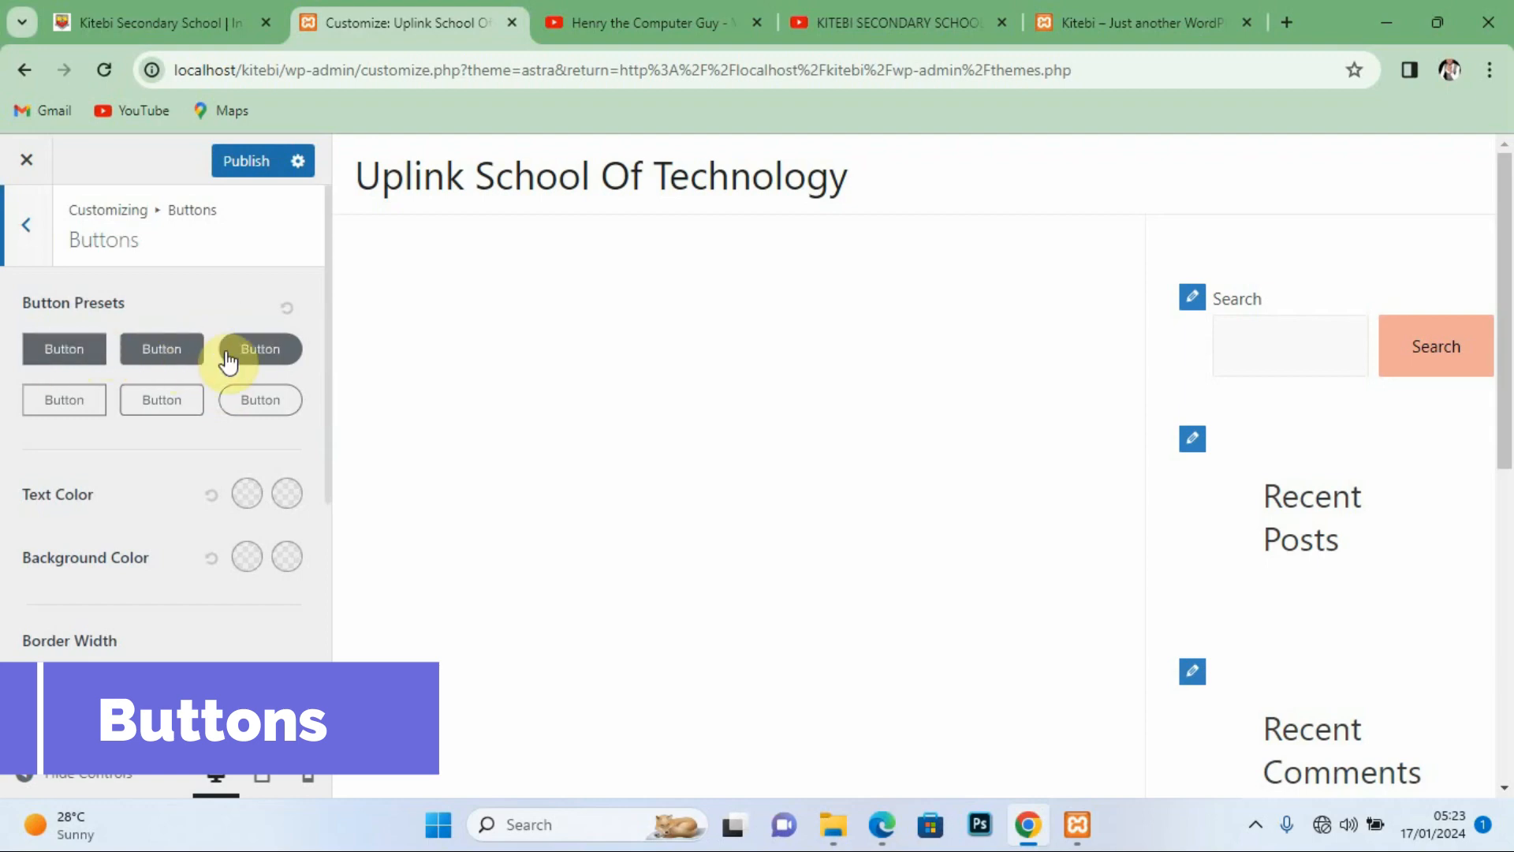
{"action": "left_click", "coordinate": [251, 359]}
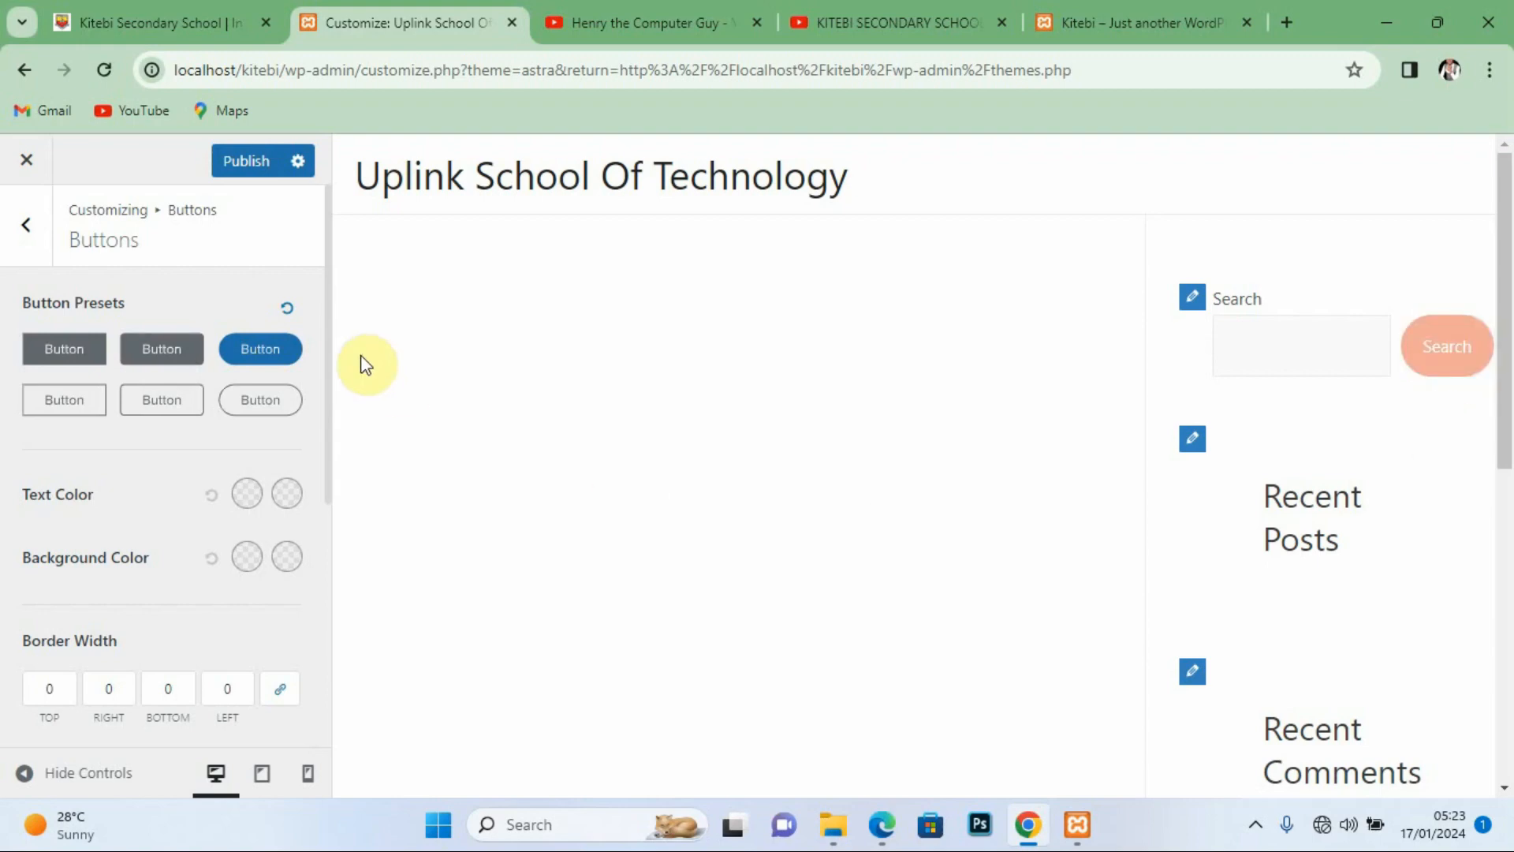
{"action": "scroll", "coordinate": [331, 347], "scroll_direction": "down", "scroll_amount": 1}
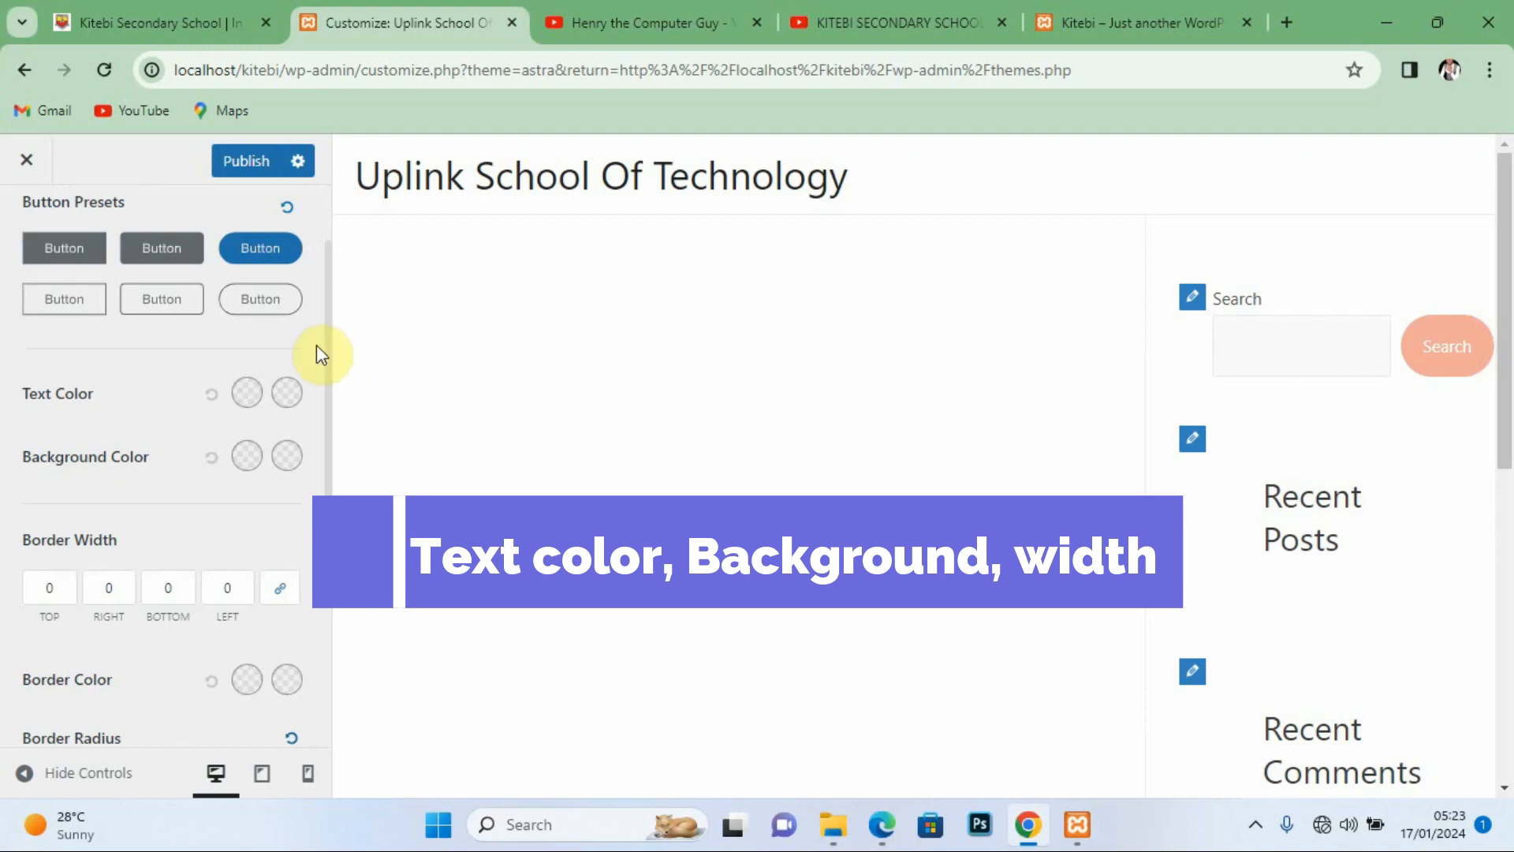
{"action": "left_click_drag", "start_coordinate": [328, 339], "coordinate": [329, 527]}
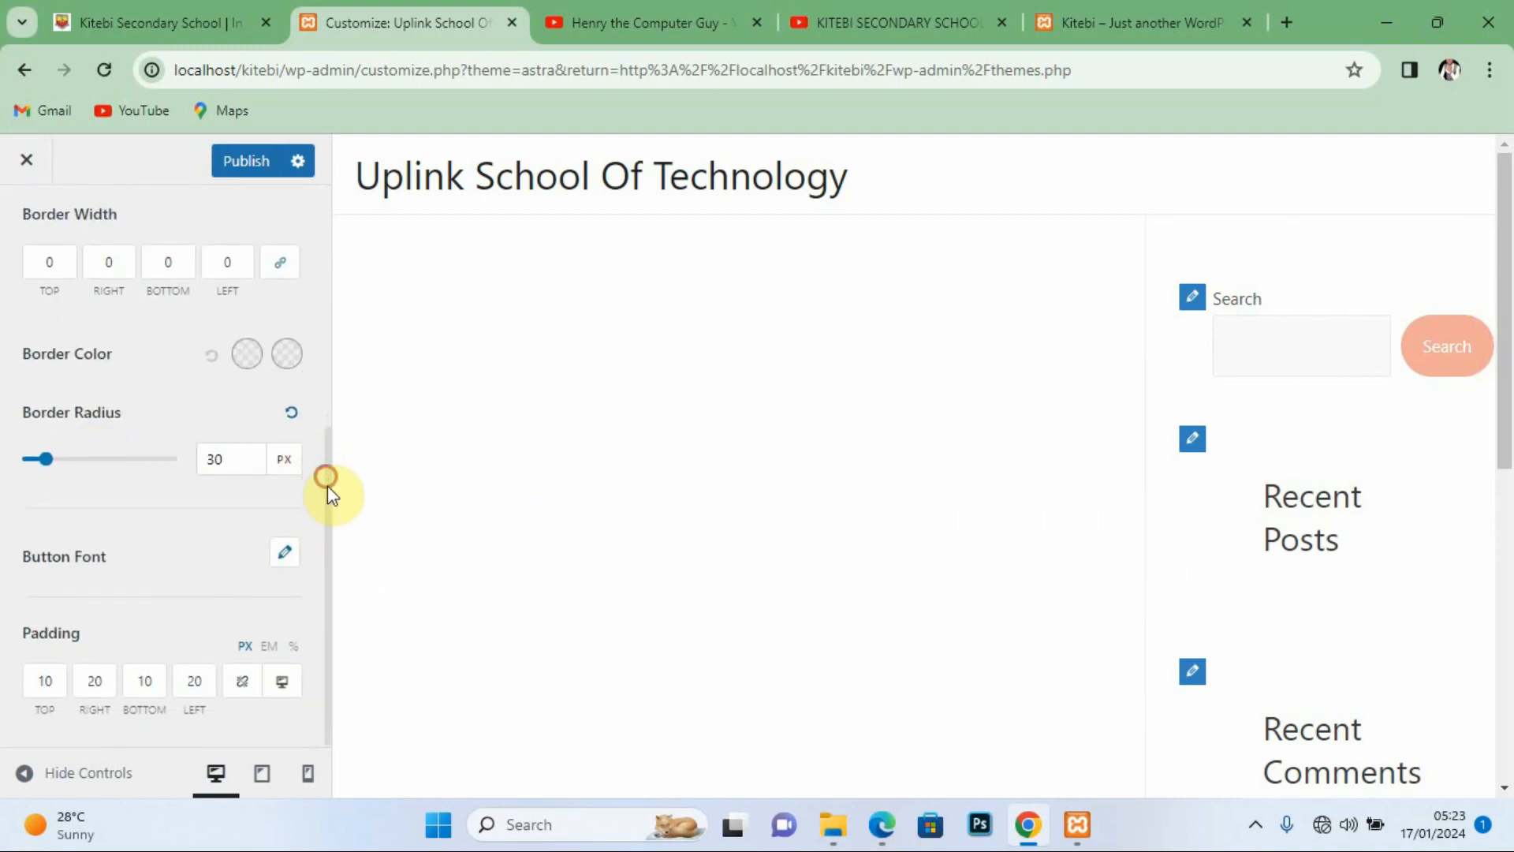
{"action": "left_click_drag", "start_coordinate": [328, 533], "coordinate": [329, 197]}
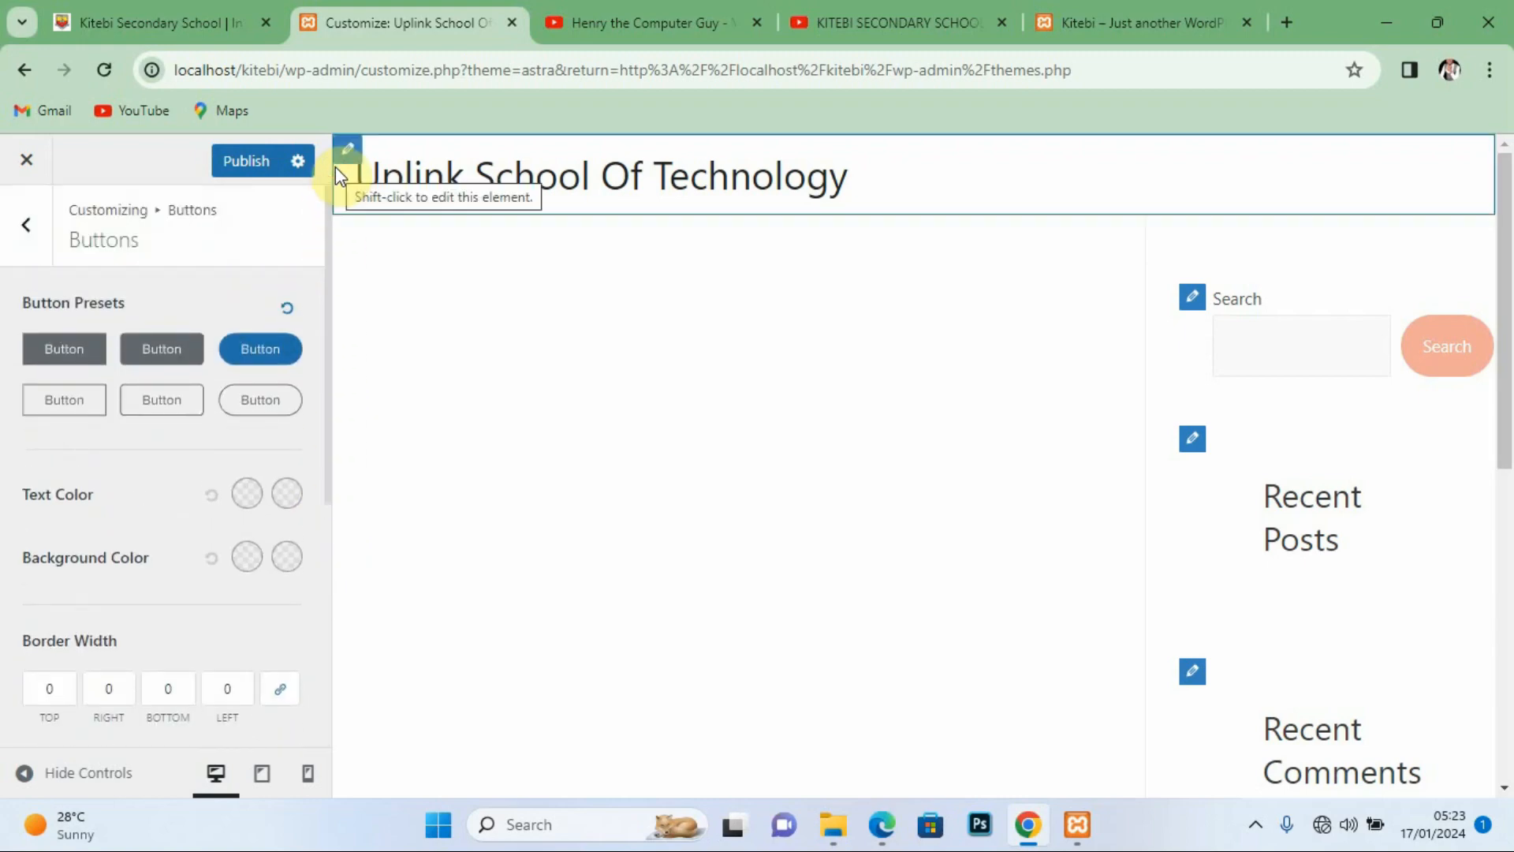
{"action": "left_click", "coordinate": [26, 225]}
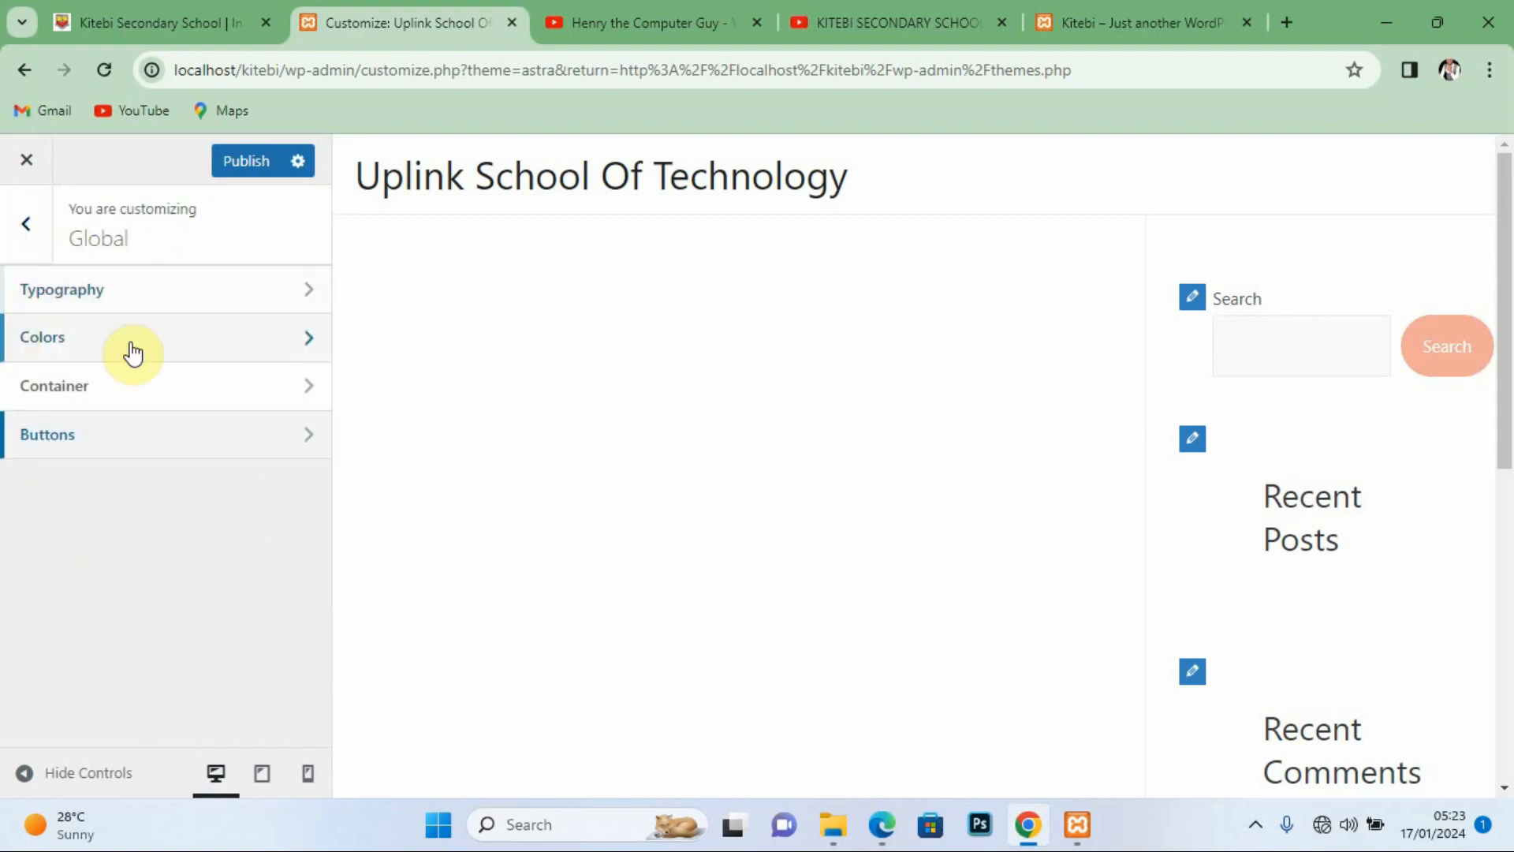
Step: In the Header Builder's Site Title & Logo settings, upload uplink.jpg from the Desktop and select it as the logo
{"action": "left_click", "coordinate": [29, 228]}
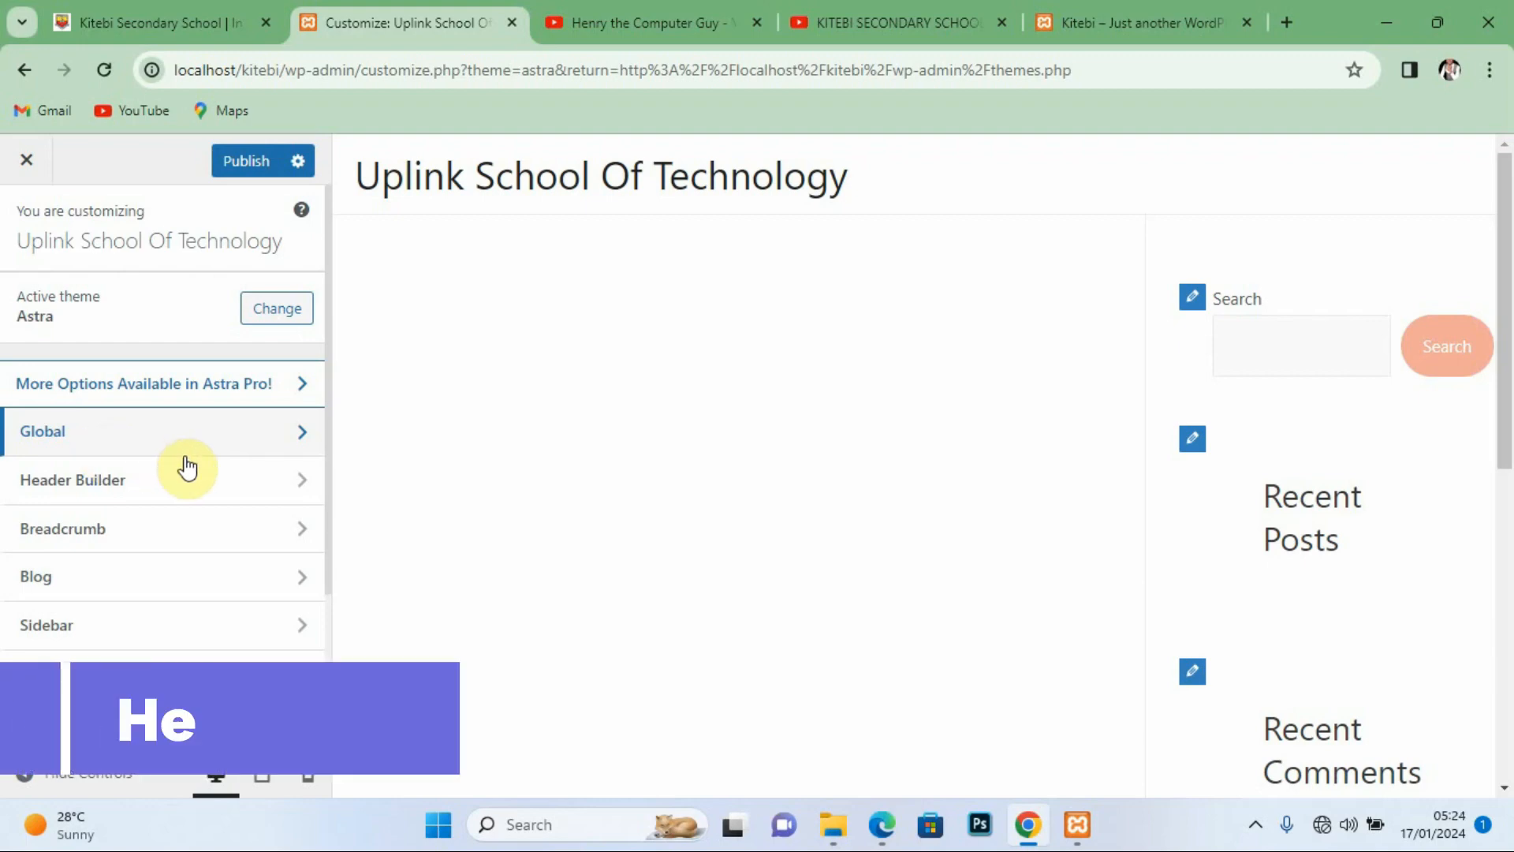
{"action": "scroll", "coordinate": [325, 426], "scroll_direction": "down", "scroll_amount": 2}
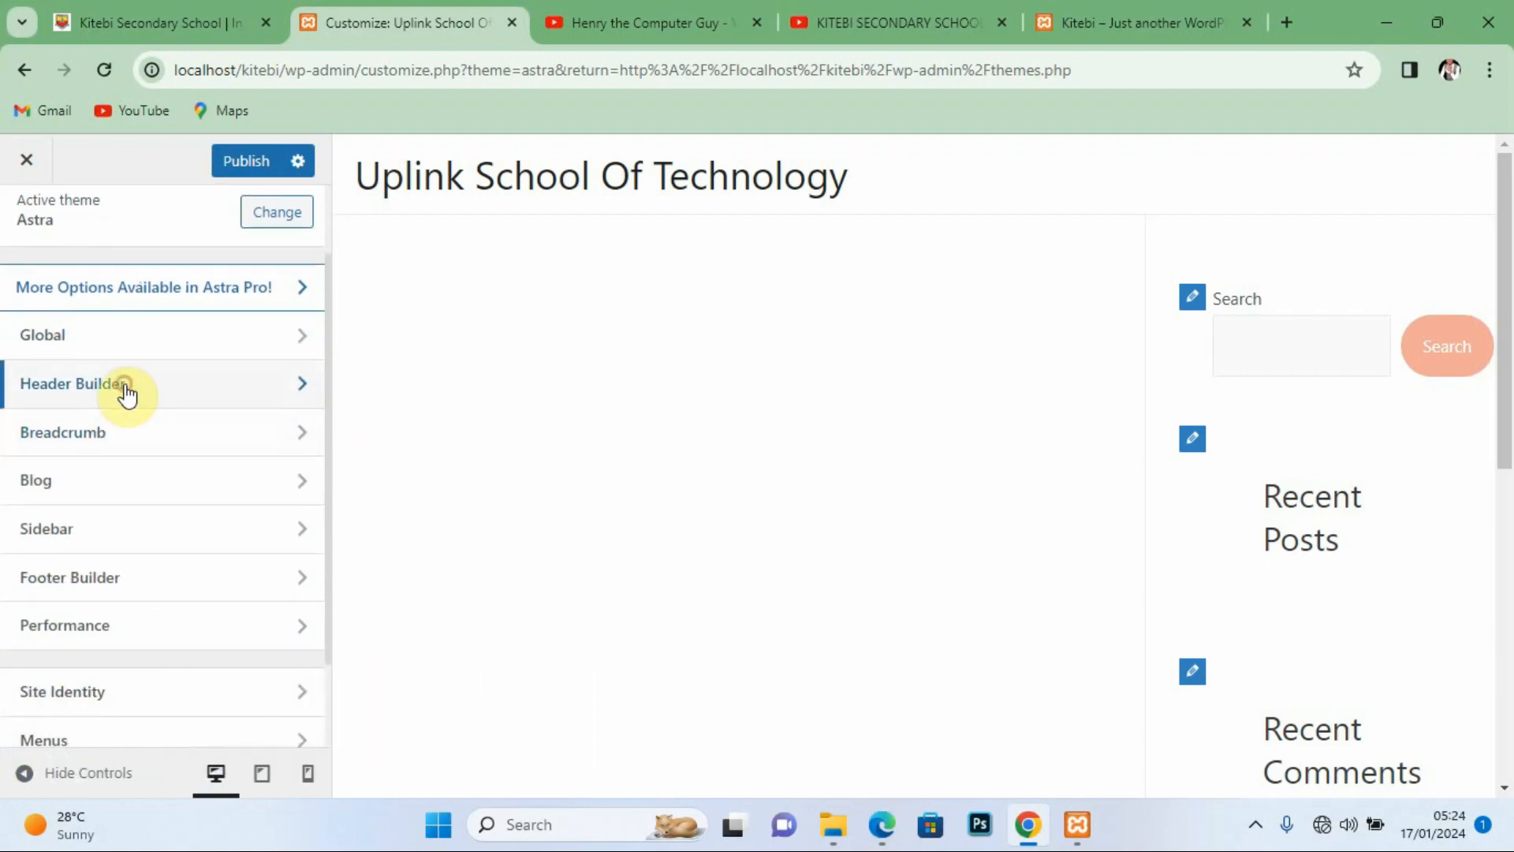
{"action": "left_click", "coordinate": [126, 386]}
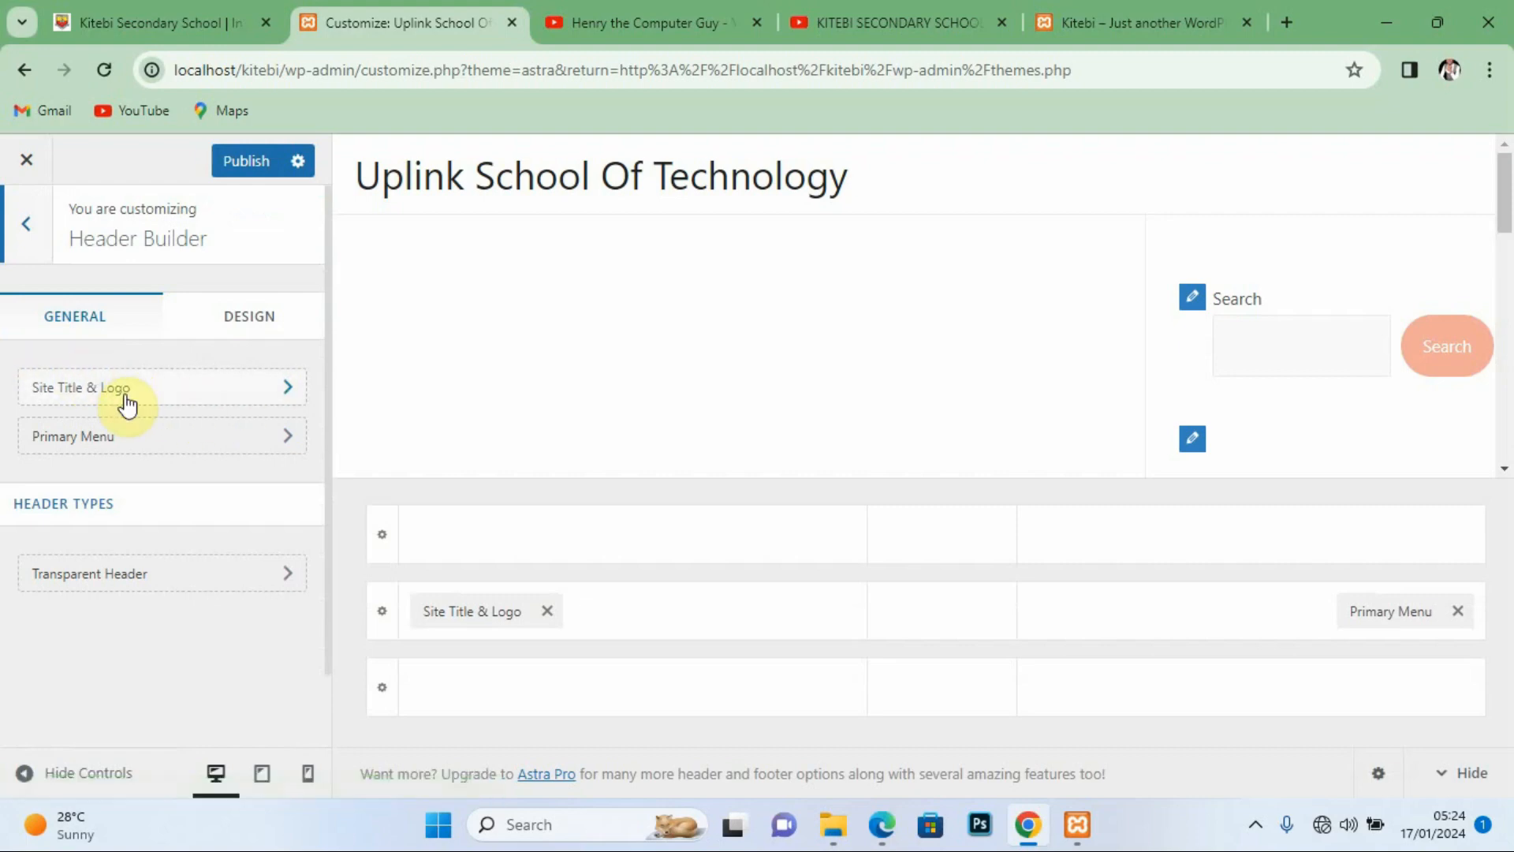
{"action": "left_click", "coordinate": [176, 394]}
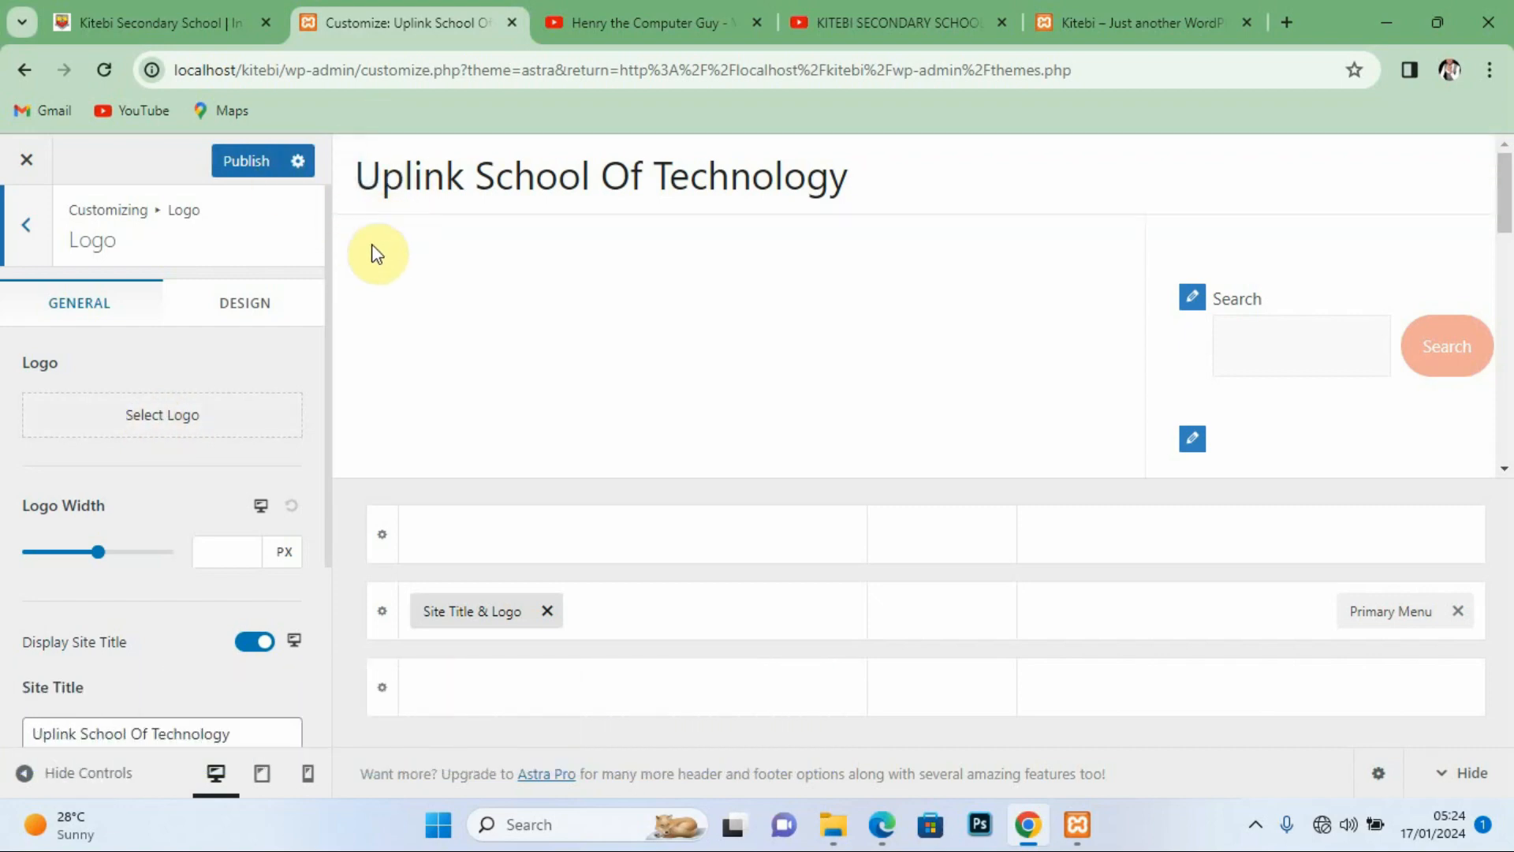
{"action": "left_click", "coordinate": [135, 423]}
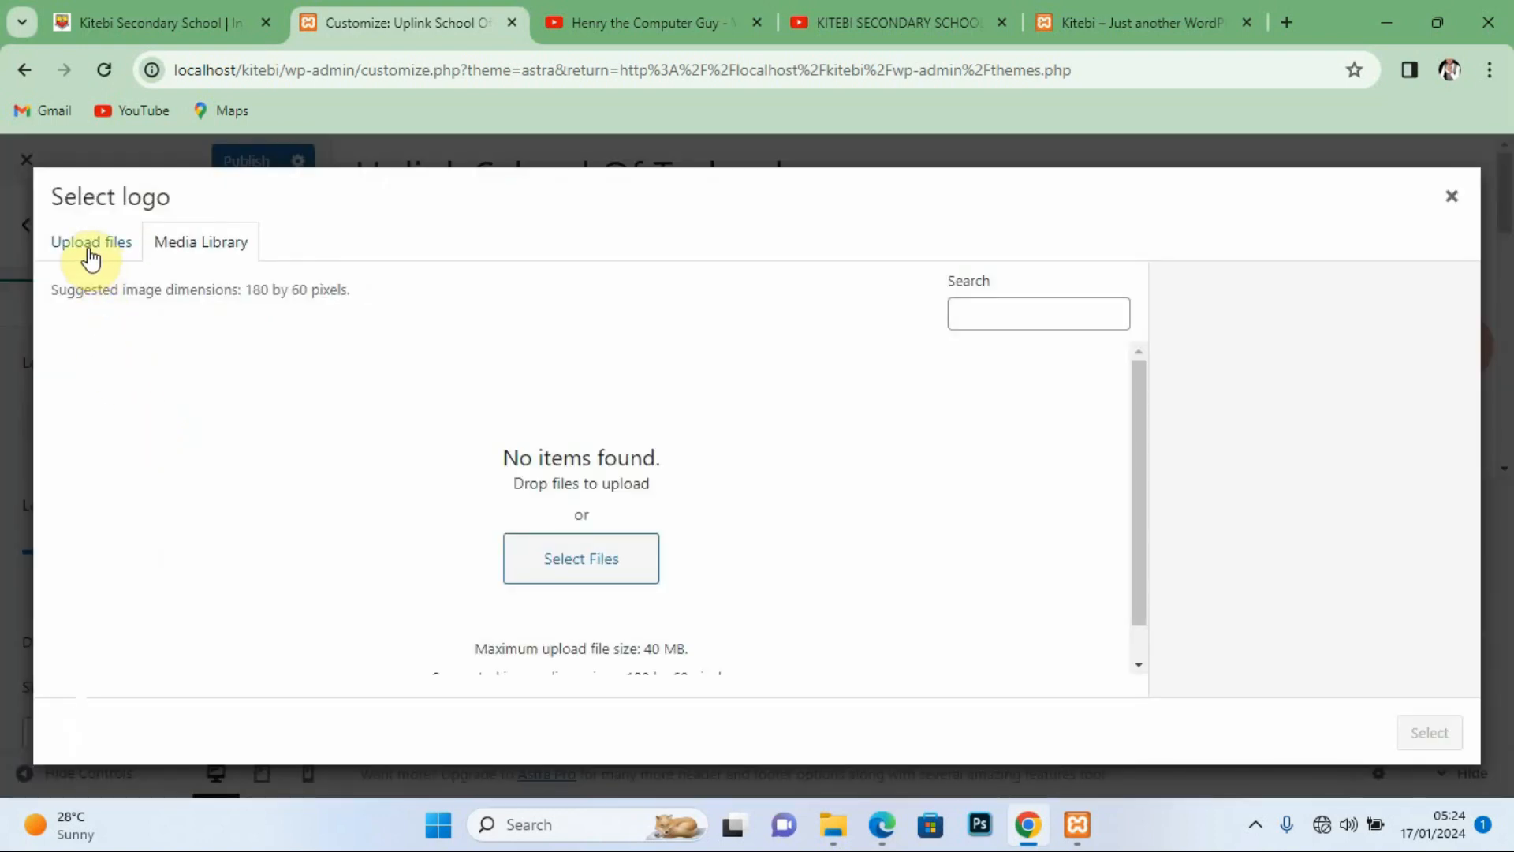
{"action": "left_click", "coordinate": [584, 558]}
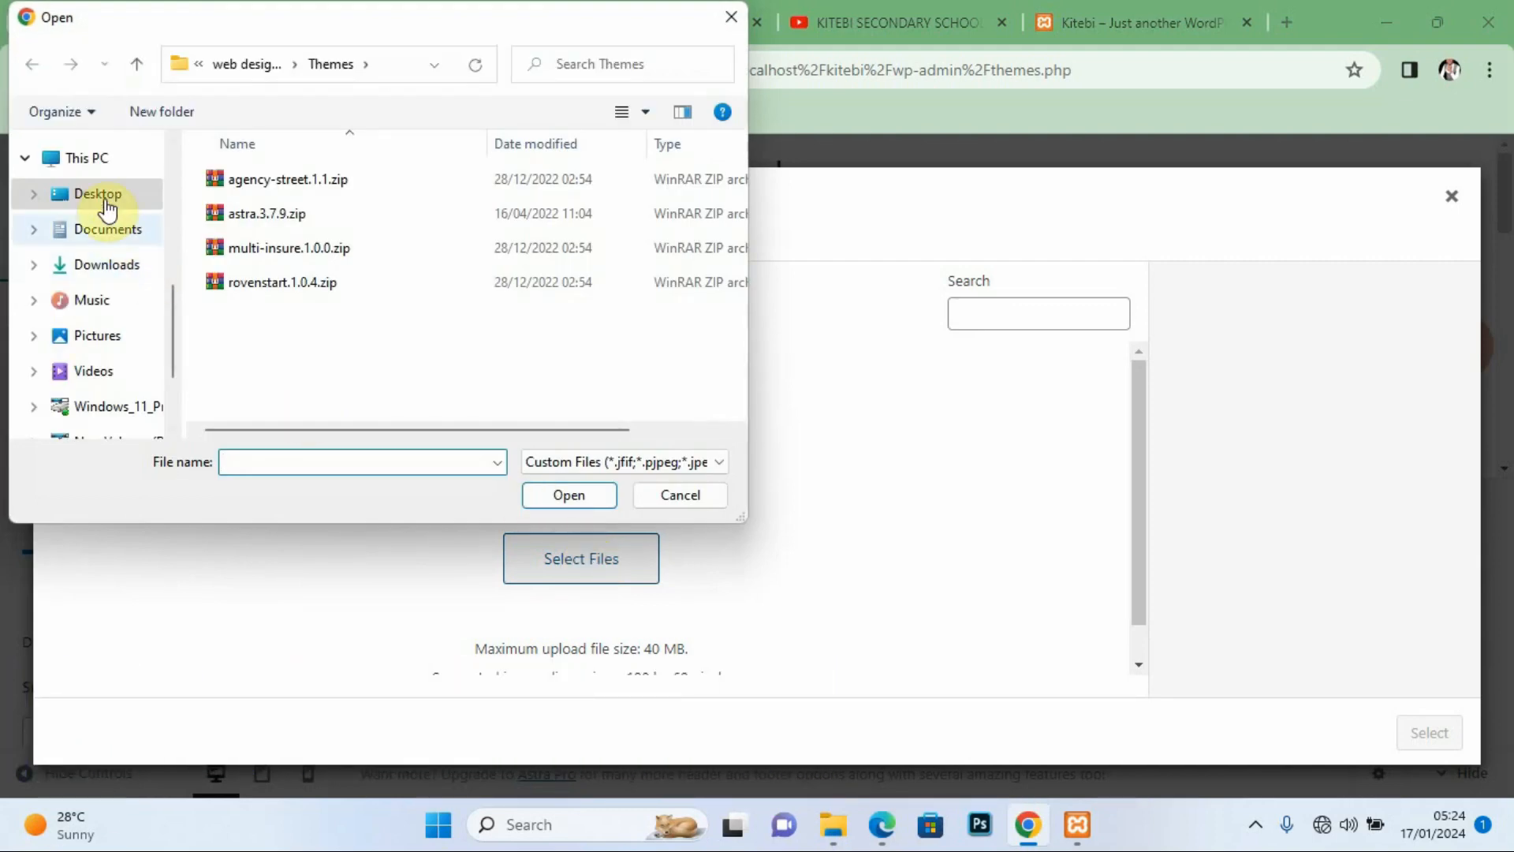
{"action": "left_click", "coordinate": [102, 198]}
{"action": "left_click", "coordinate": [539, 224]}
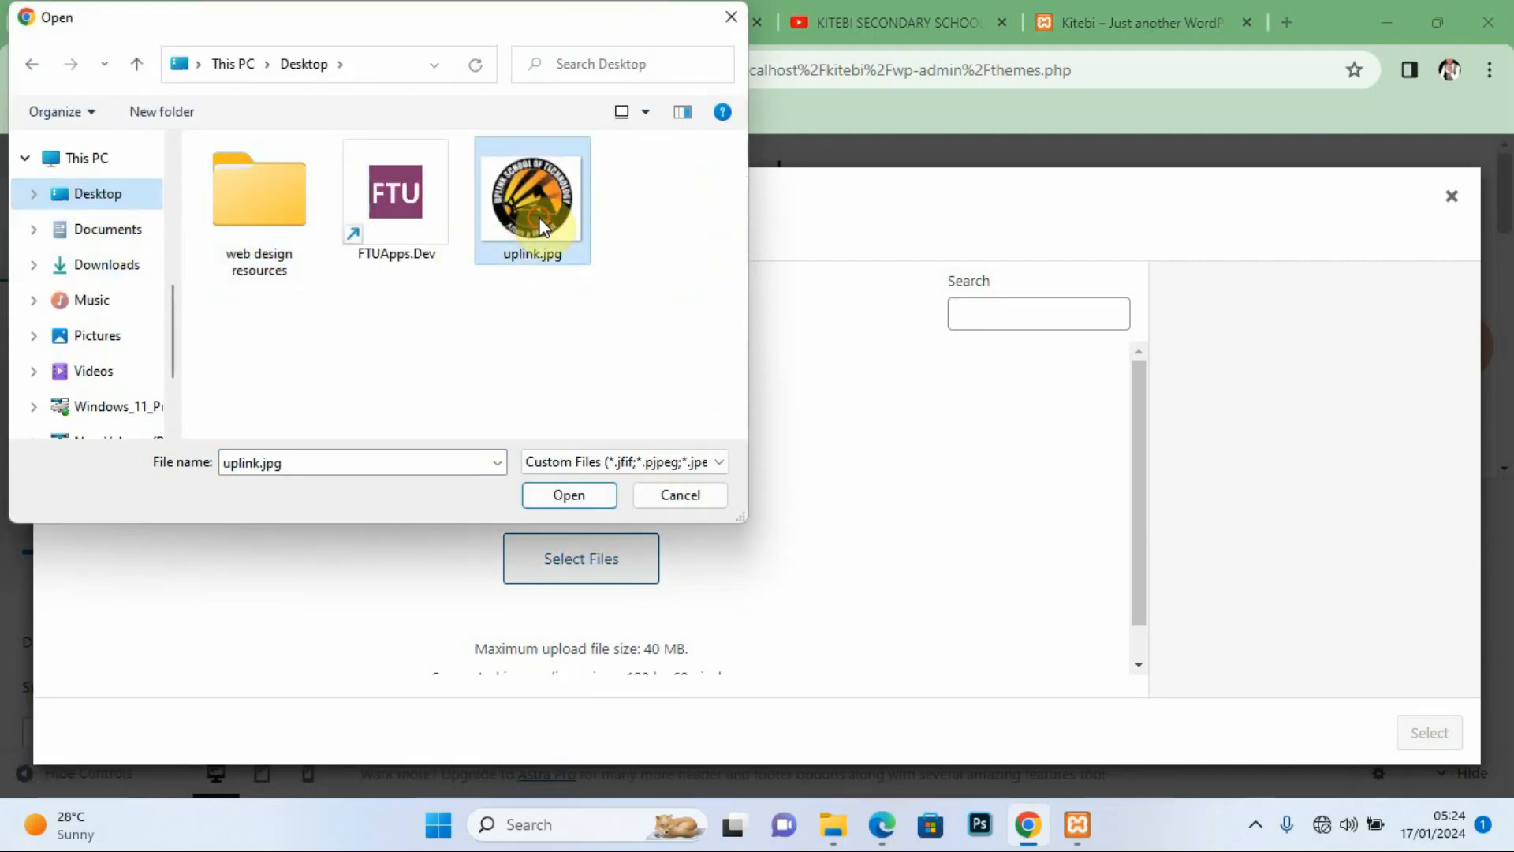
{"action": "left_click", "coordinate": [569, 495]}
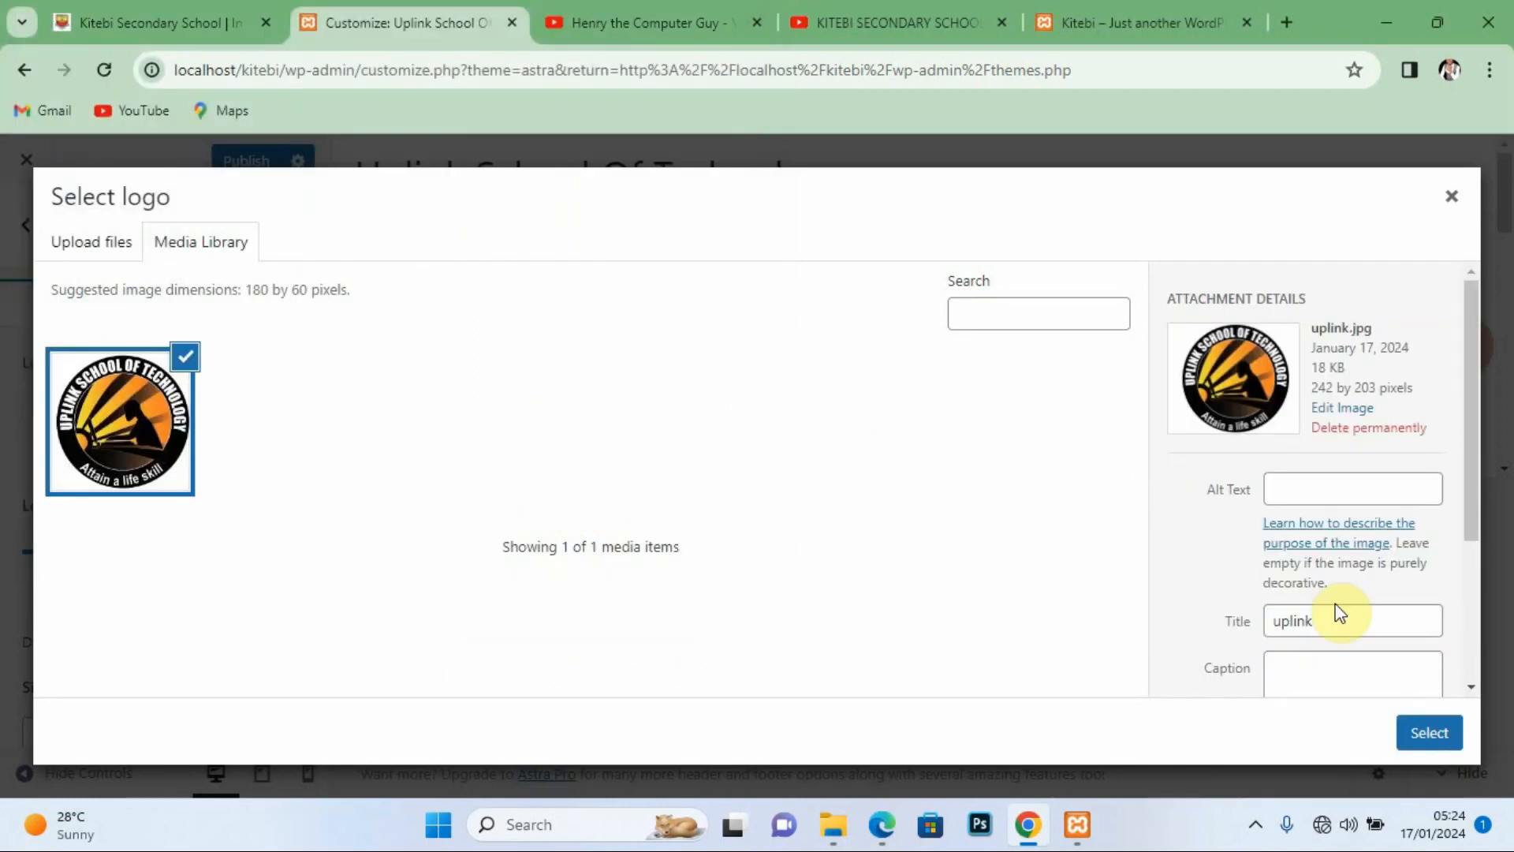
{"action": "left_click", "coordinate": [1425, 731]}
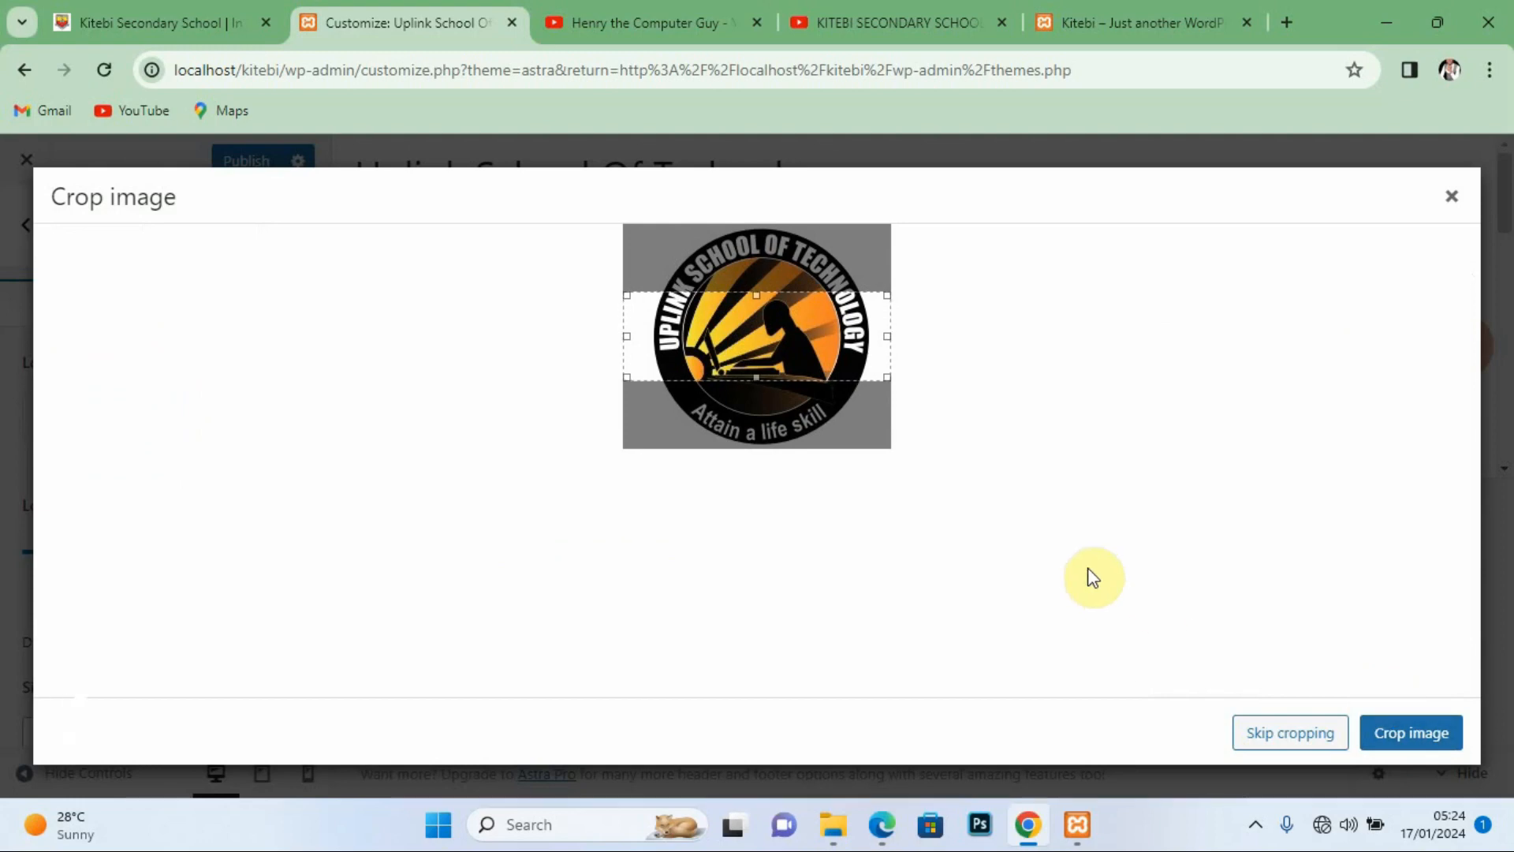
Step: Extend the crop frame vertically around the whole emblem, and place the logo with cropping skipped
{"action": "left_click_drag", "start_coordinate": [756, 295], "coordinate": [755, 228]}
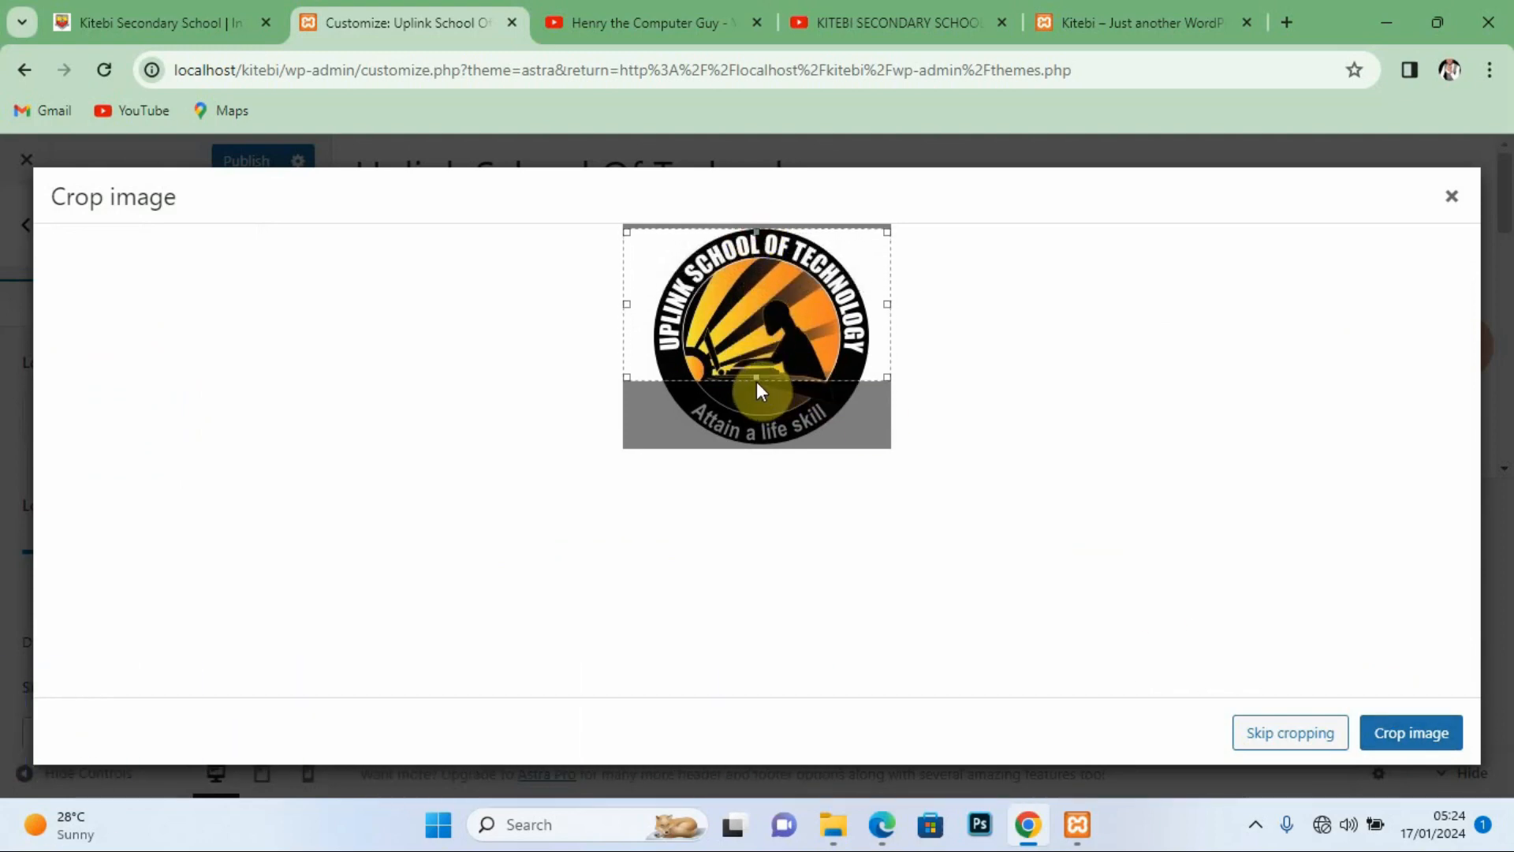
{"action": "left_click_drag", "start_coordinate": [756, 377], "coordinate": [755, 440]}
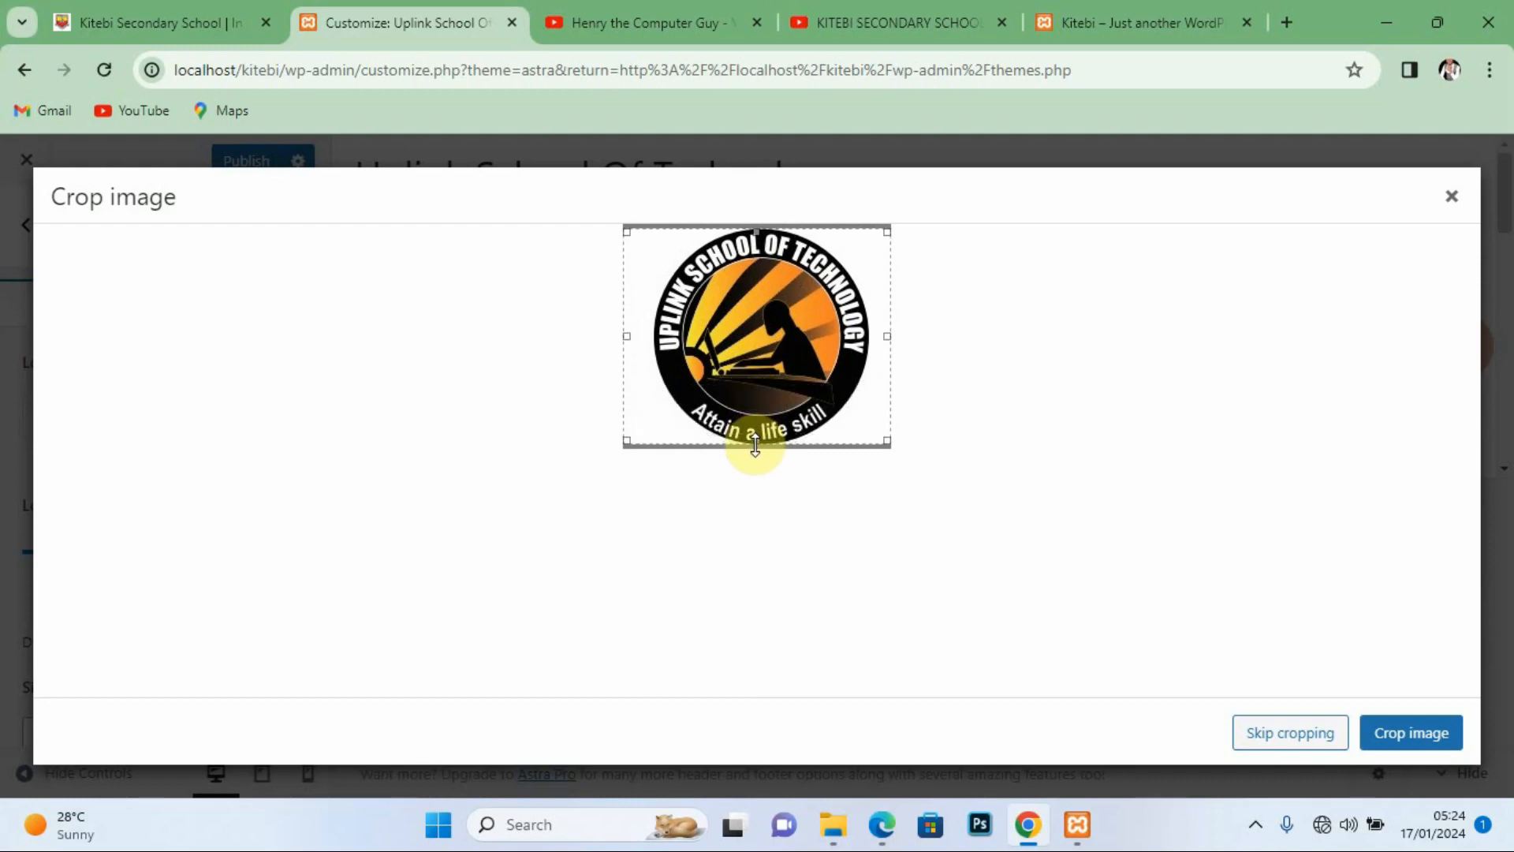
{"action": "left_click", "coordinate": [1313, 738]}
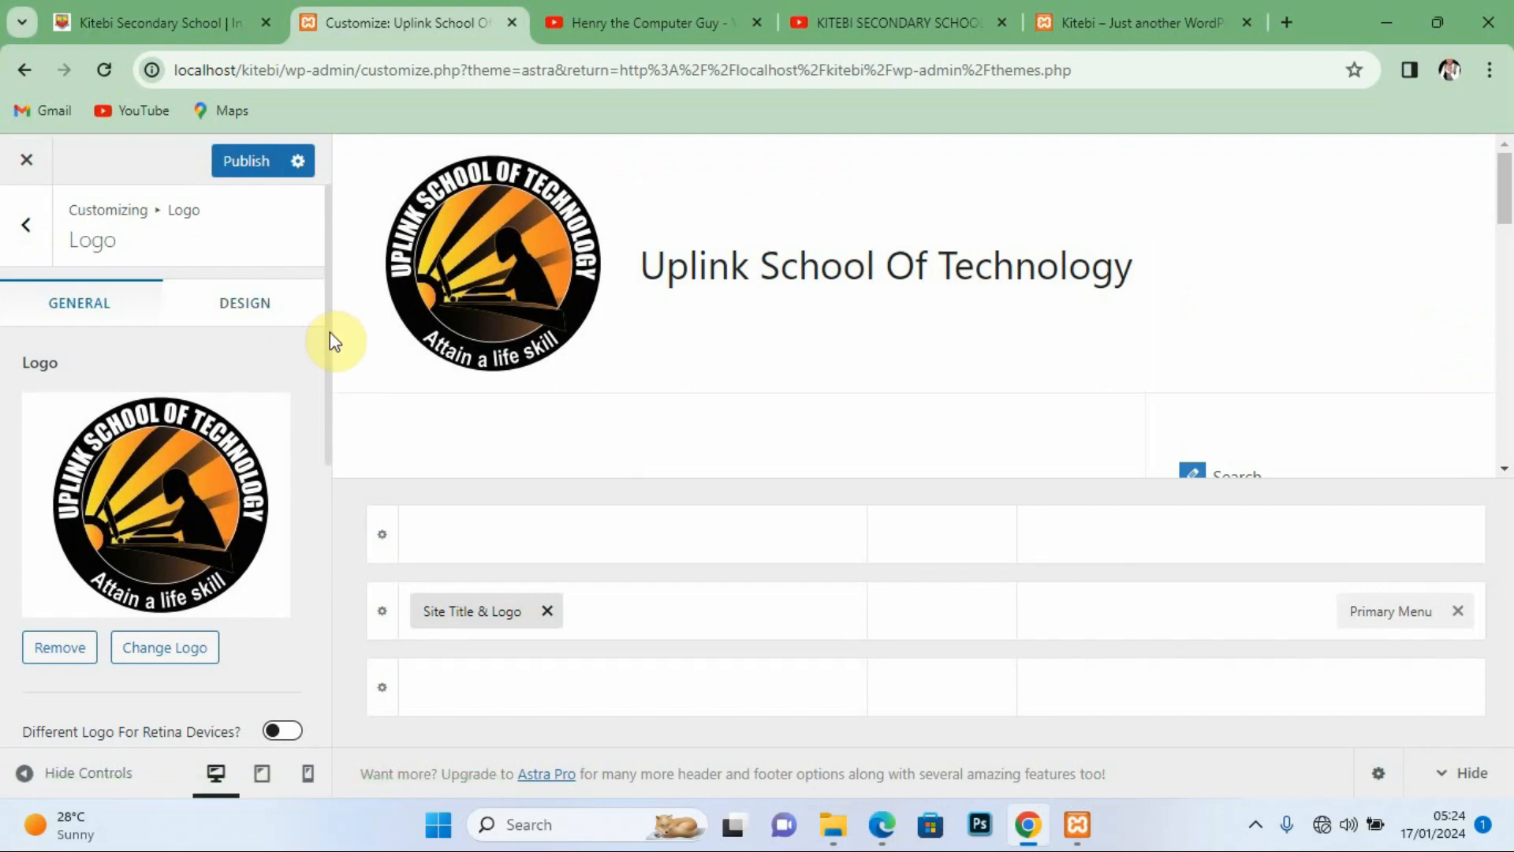
Step: Set the Logo Width to 89 px and enable the display of the site tagline
{"action": "left_click_drag", "start_coordinate": [329, 332], "coordinate": [344, 457]}
{"action": "left_click_drag", "start_coordinate": [104, 625], "coordinate": [53, 626]}
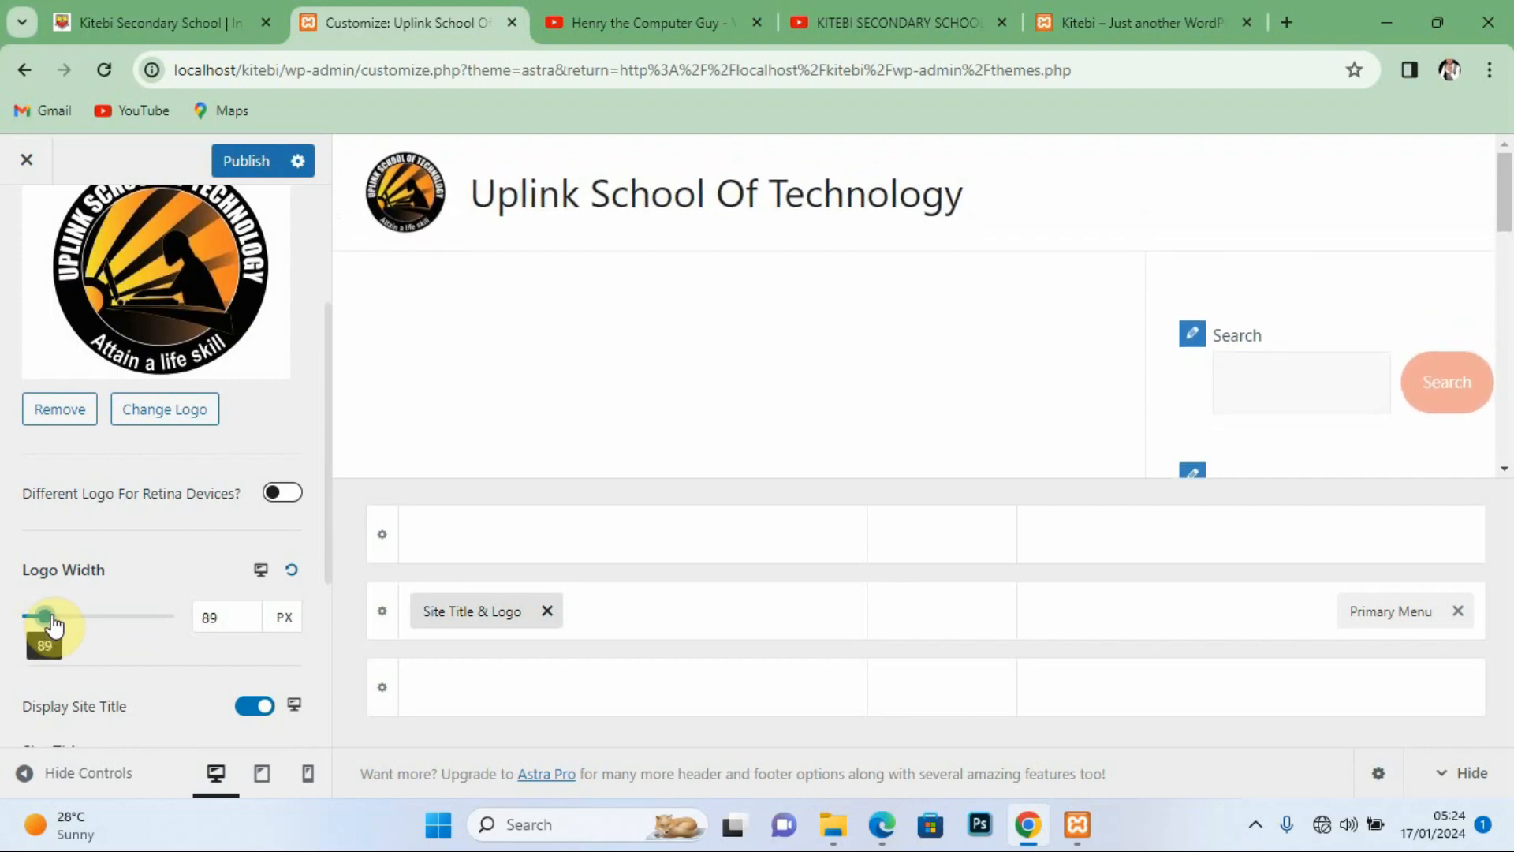
{"action": "left_click_drag", "start_coordinate": [326, 497], "coordinate": [329, 612]}
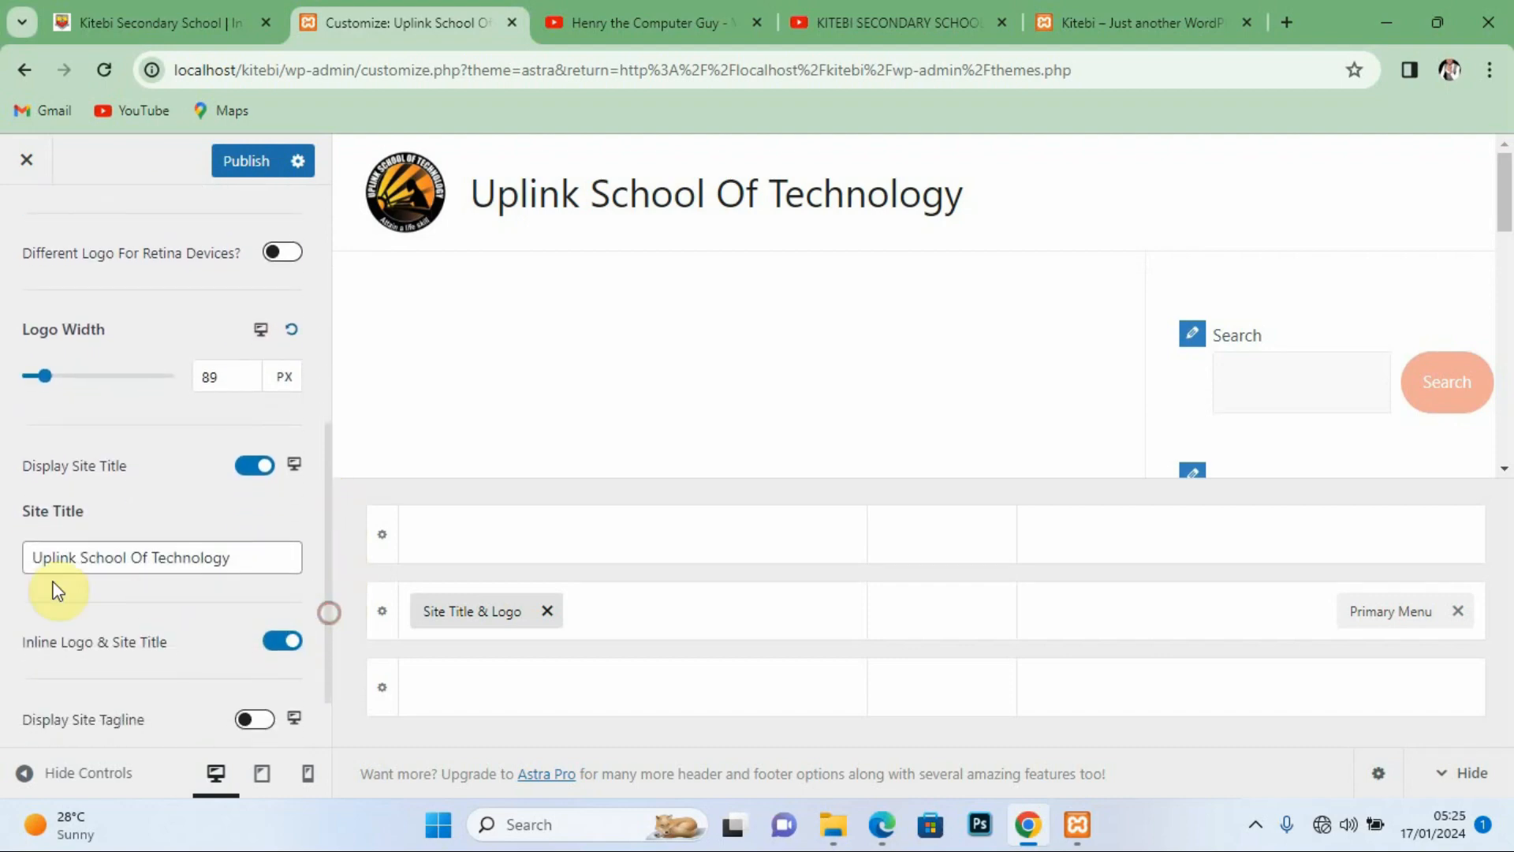
{"action": "left_click", "coordinate": [326, 546]}
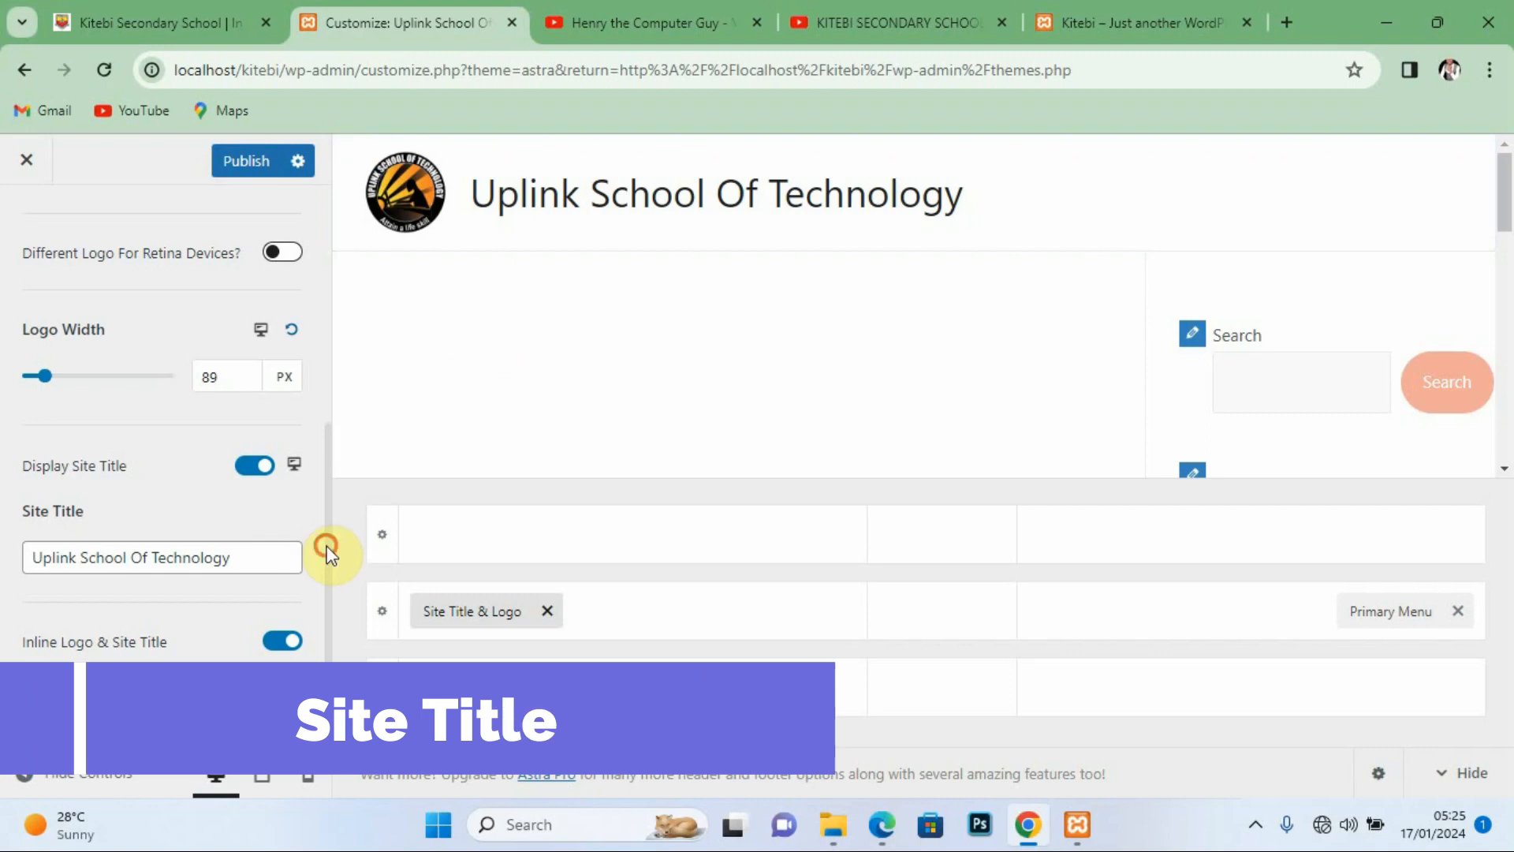
{"action": "left_click_drag", "start_coordinate": [326, 546], "coordinate": [326, 608]}
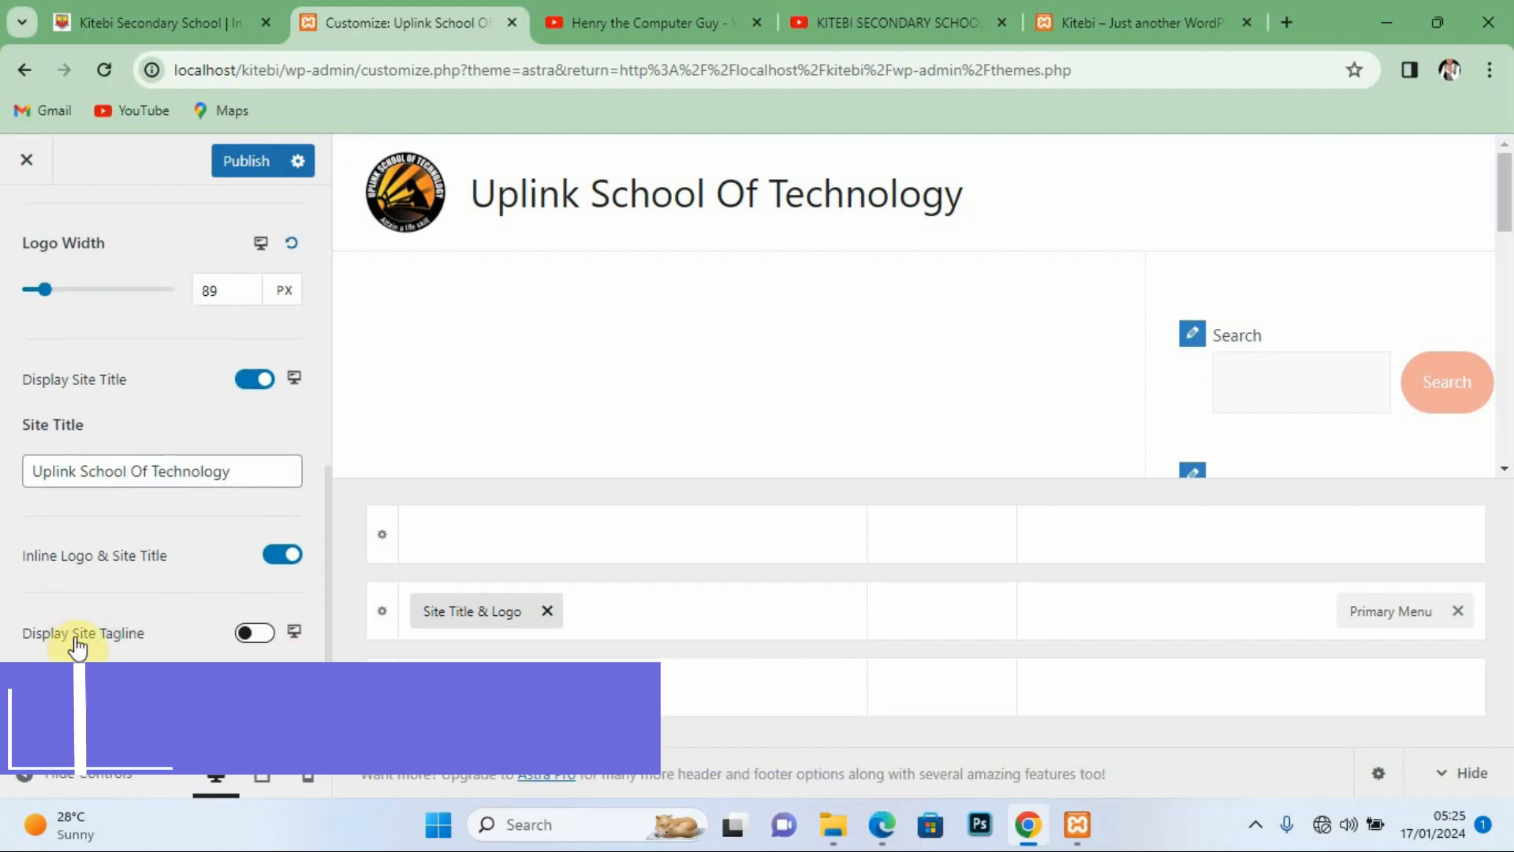
{"action": "left_click", "coordinate": [245, 641]}
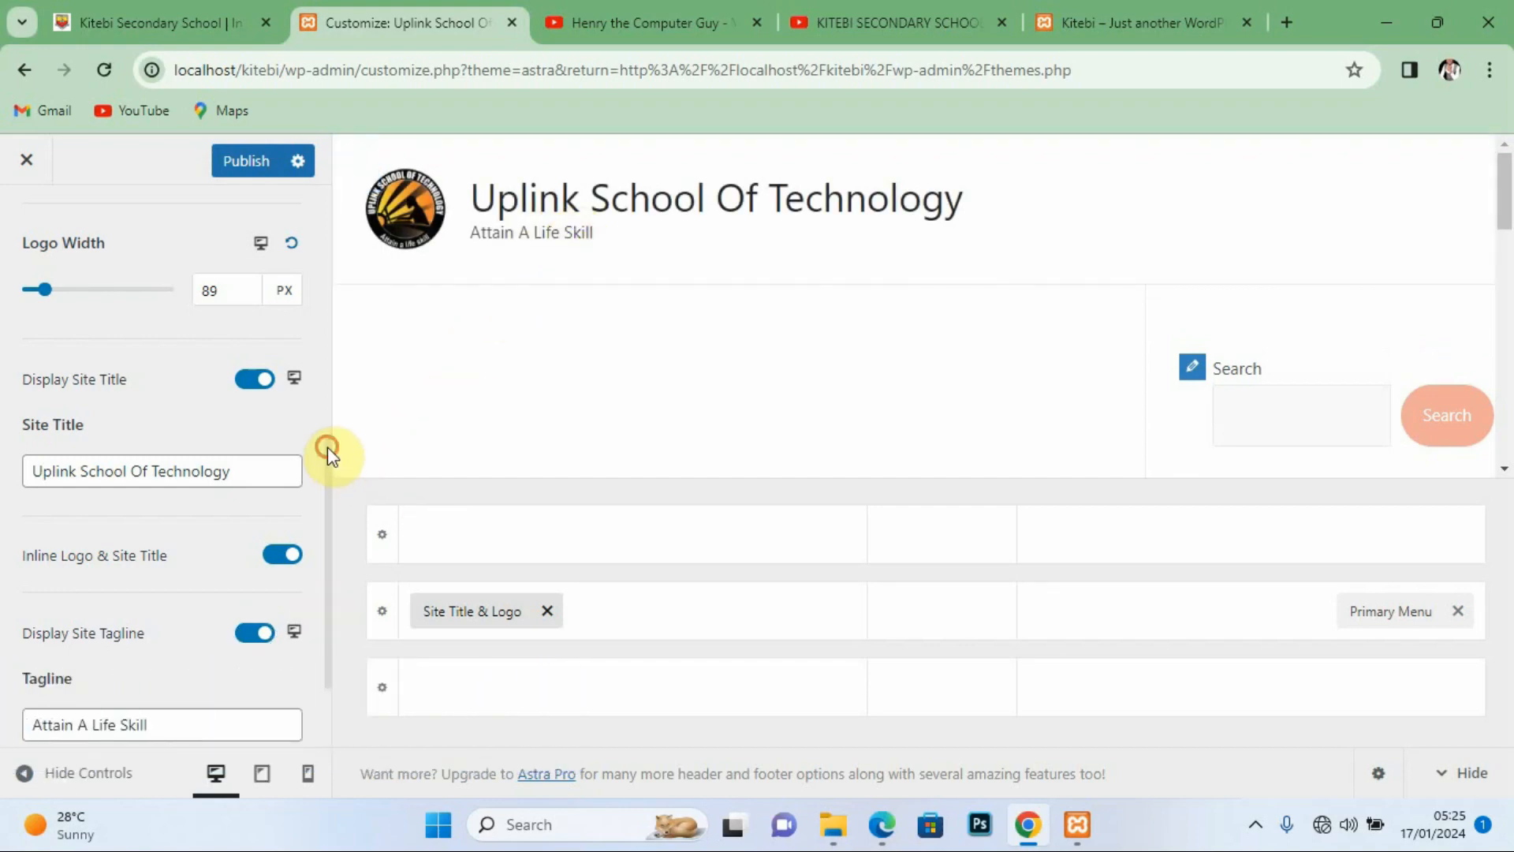
Step: Set the uplink.jpg image from the Media Library as the site icon, skipping the crop
{"action": "left_click_drag", "start_coordinate": [328, 446], "coordinate": [328, 550]}
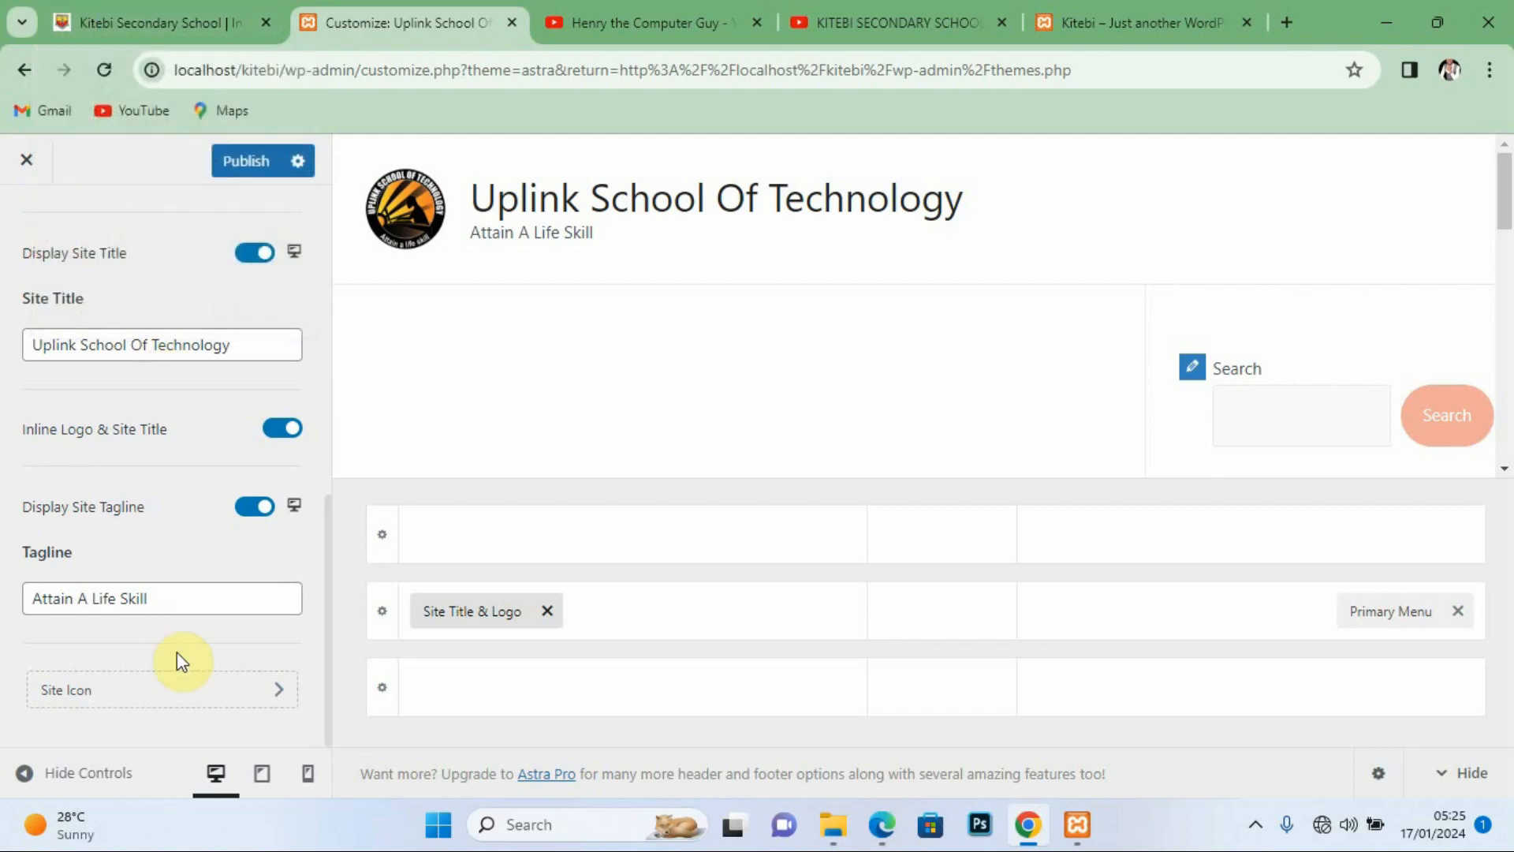
{"action": "left_click", "coordinate": [180, 692]}
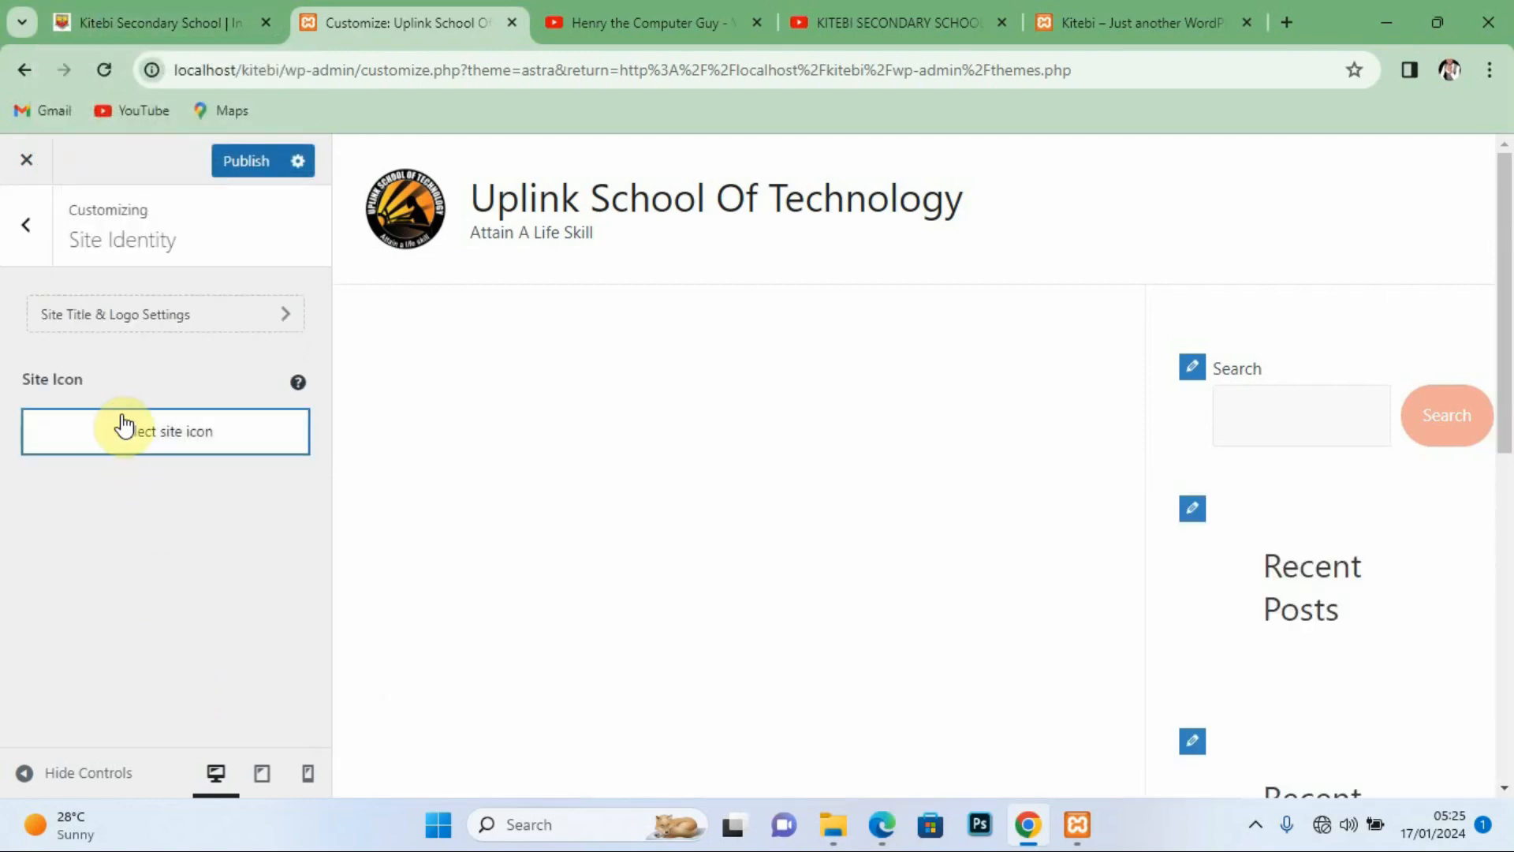
{"action": "left_click", "coordinate": [124, 426]}
{"action": "left_click", "coordinate": [135, 446]}
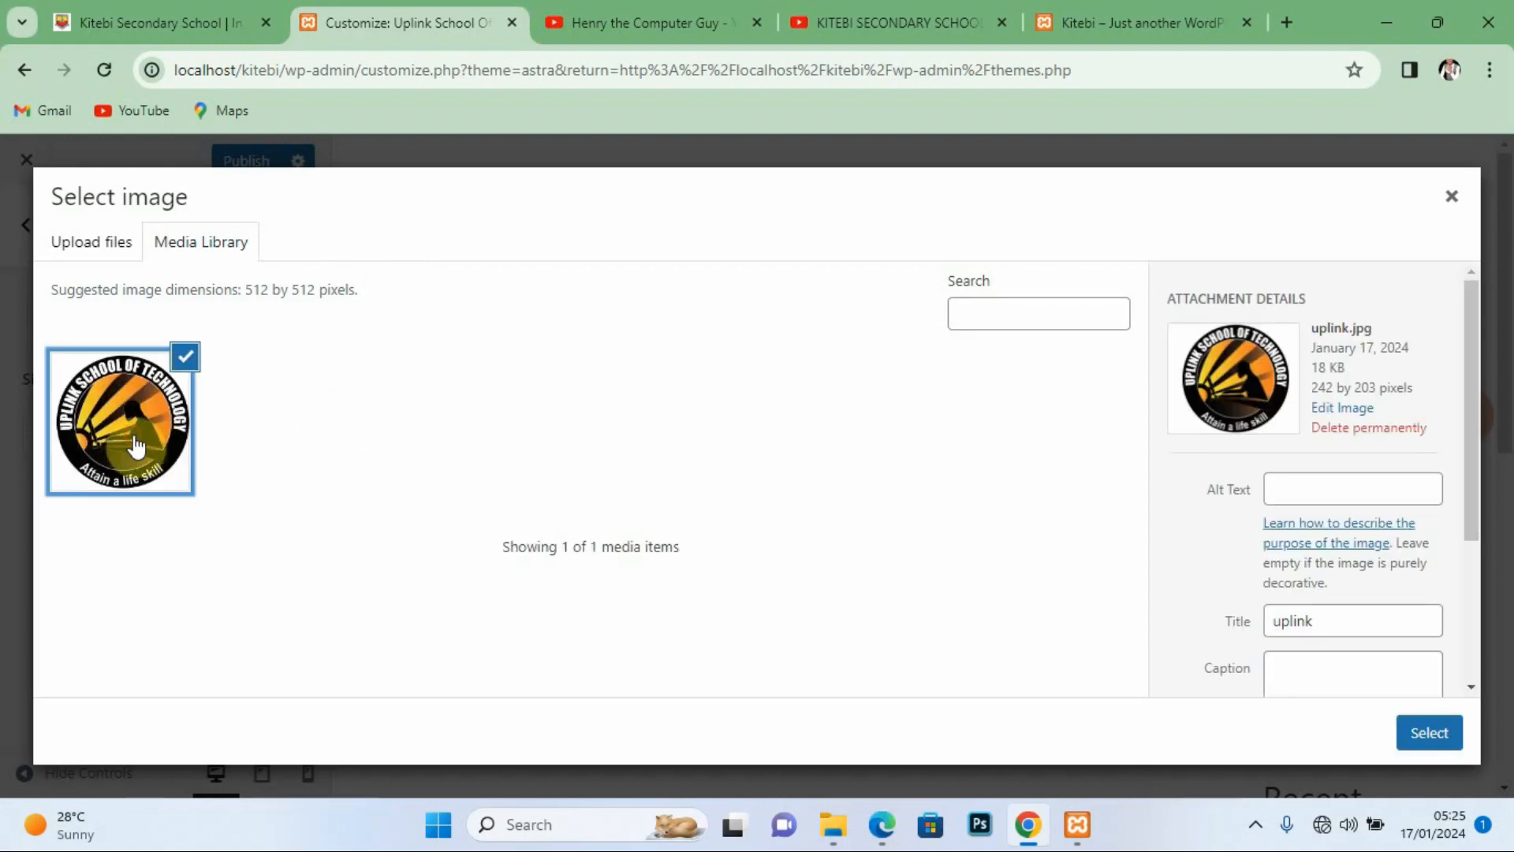
{"action": "left_click", "coordinate": [1438, 738]}
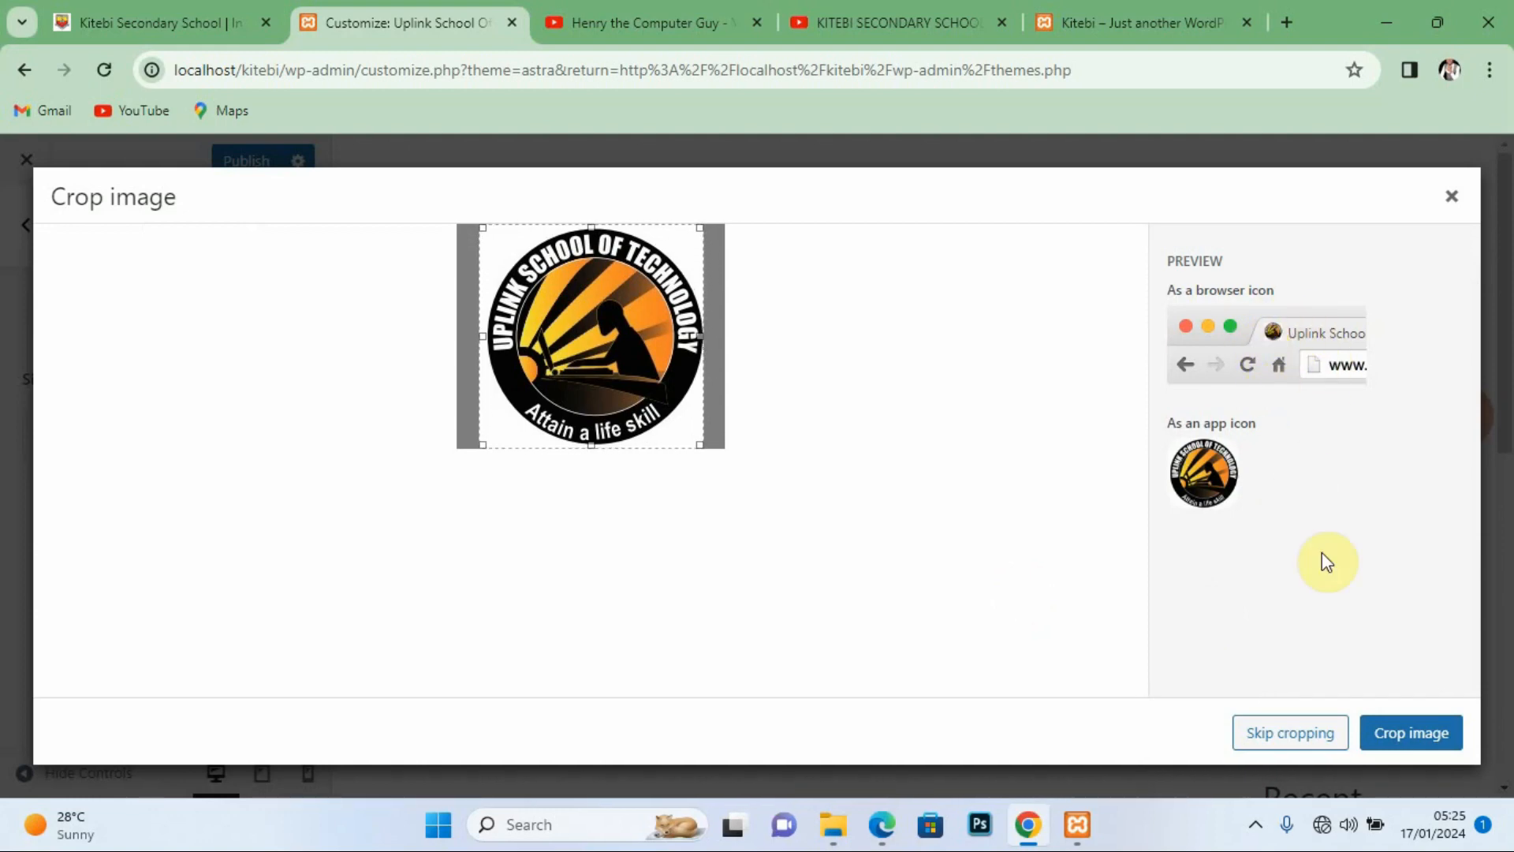
{"action": "left_click", "coordinate": [1294, 733]}
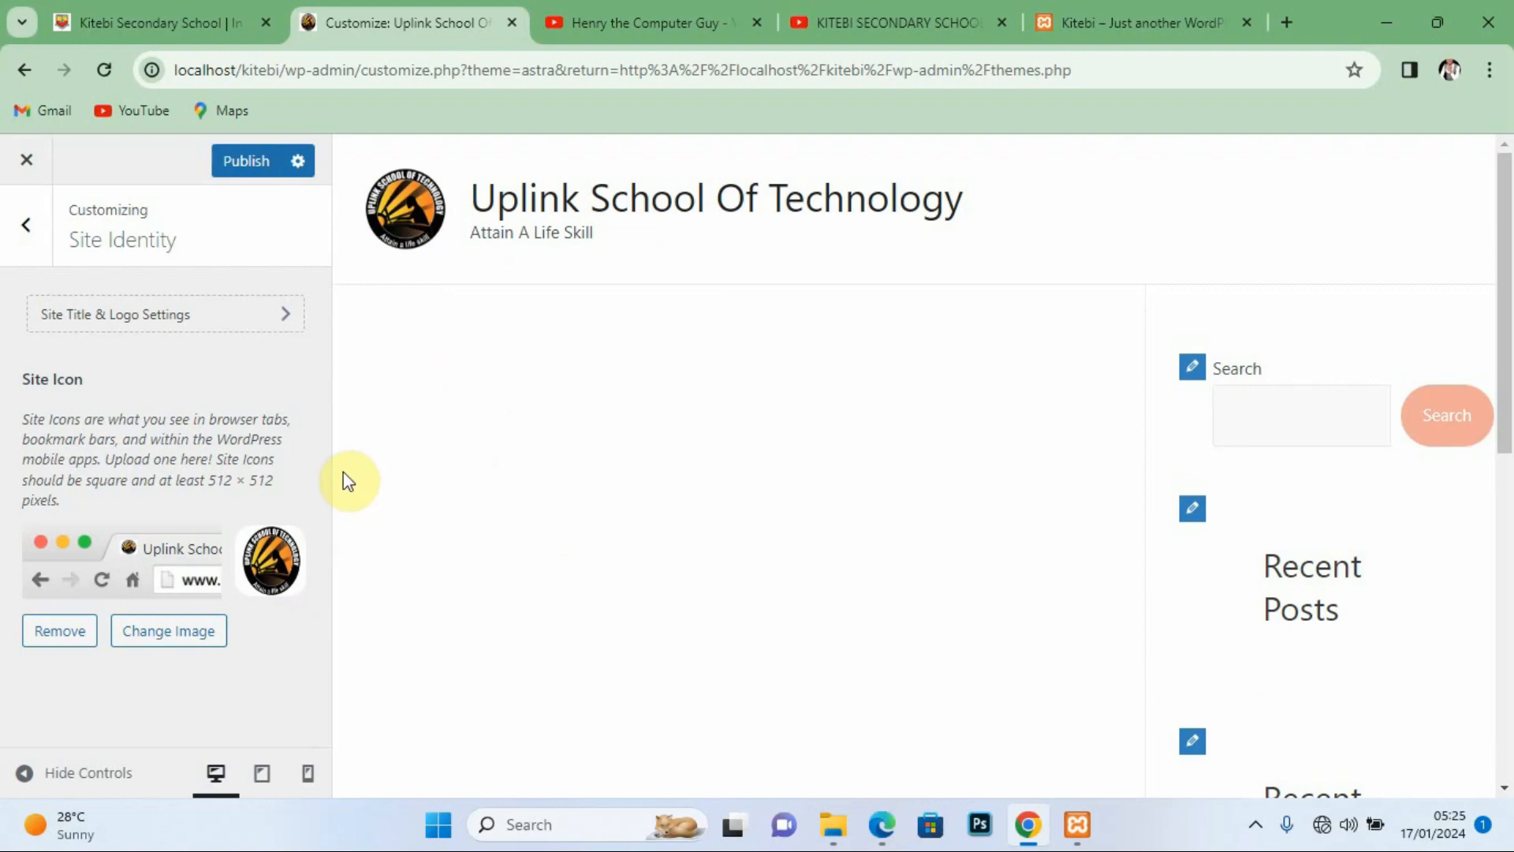
Step: Open the menu location settings for the Header Builder's Primary Menu and check which menus can be assigned to it
{"action": "left_click", "coordinate": [28, 230]}
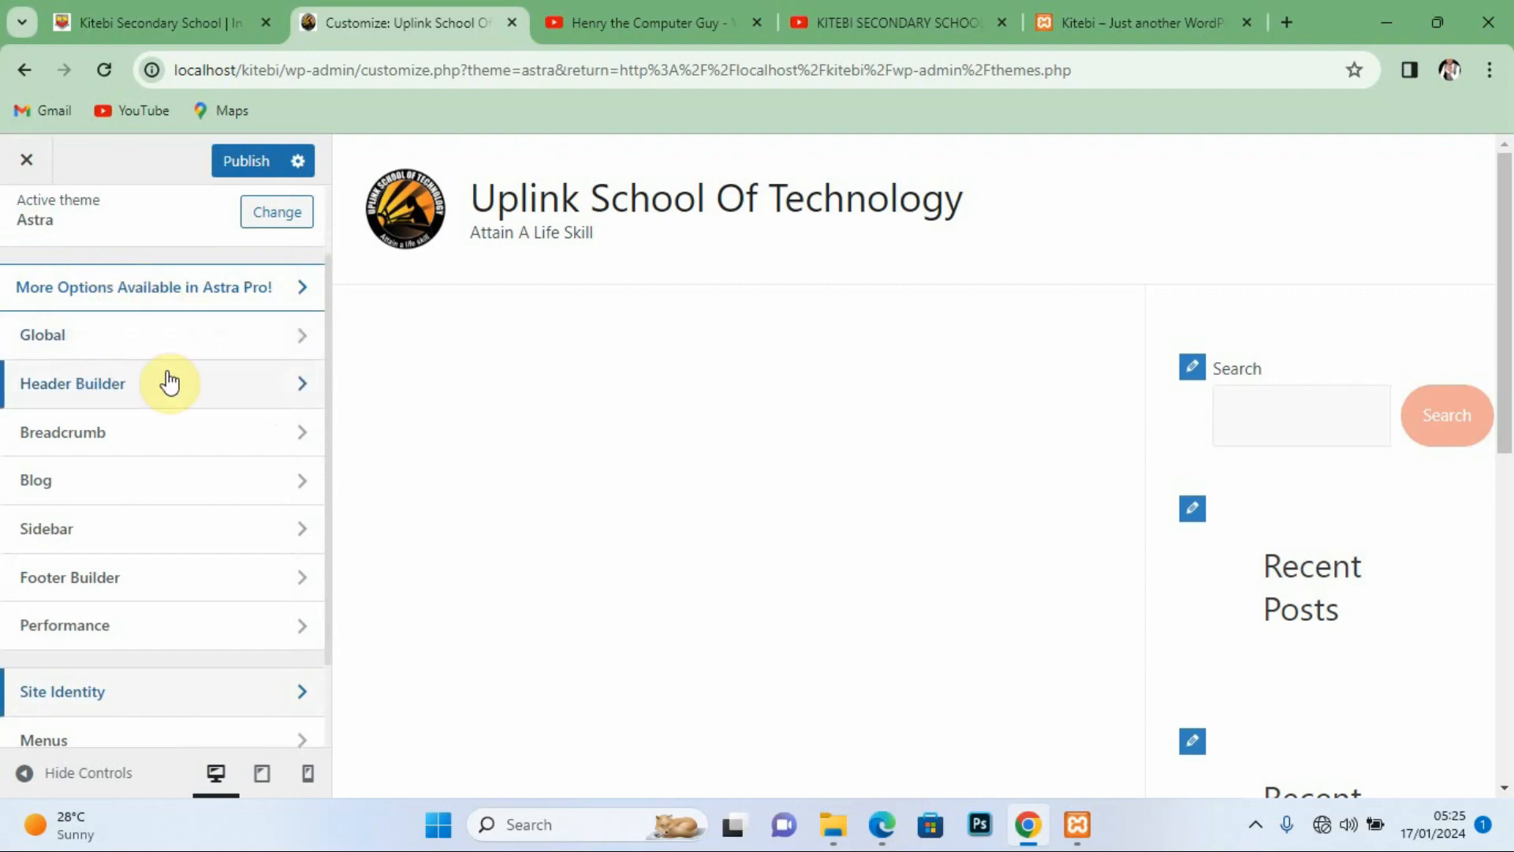
{"action": "left_click", "coordinate": [188, 392]}
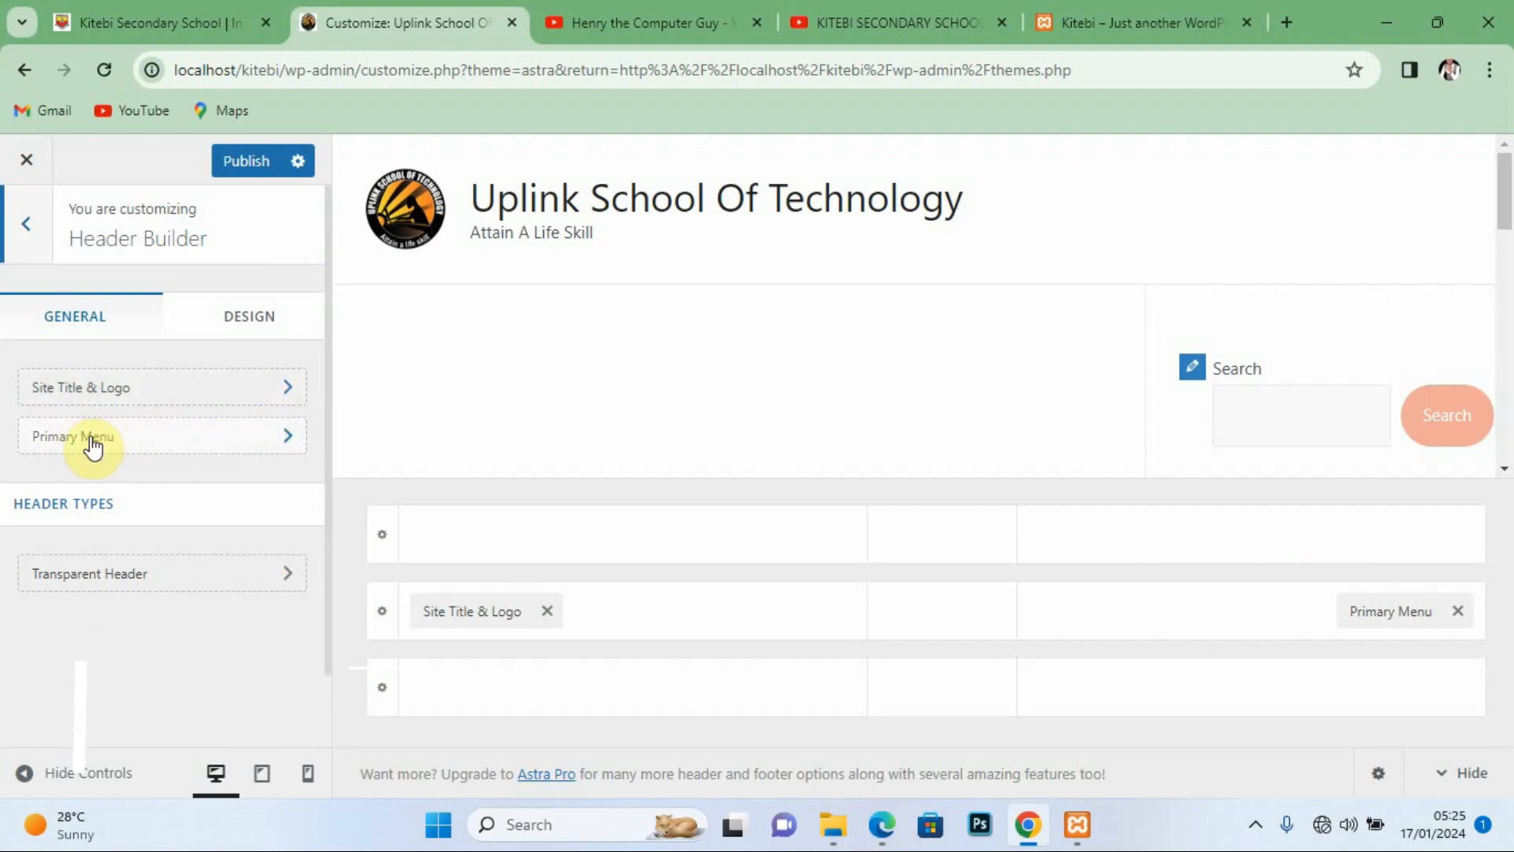
{"action": "left_click", "coordinate": [185, 439]}
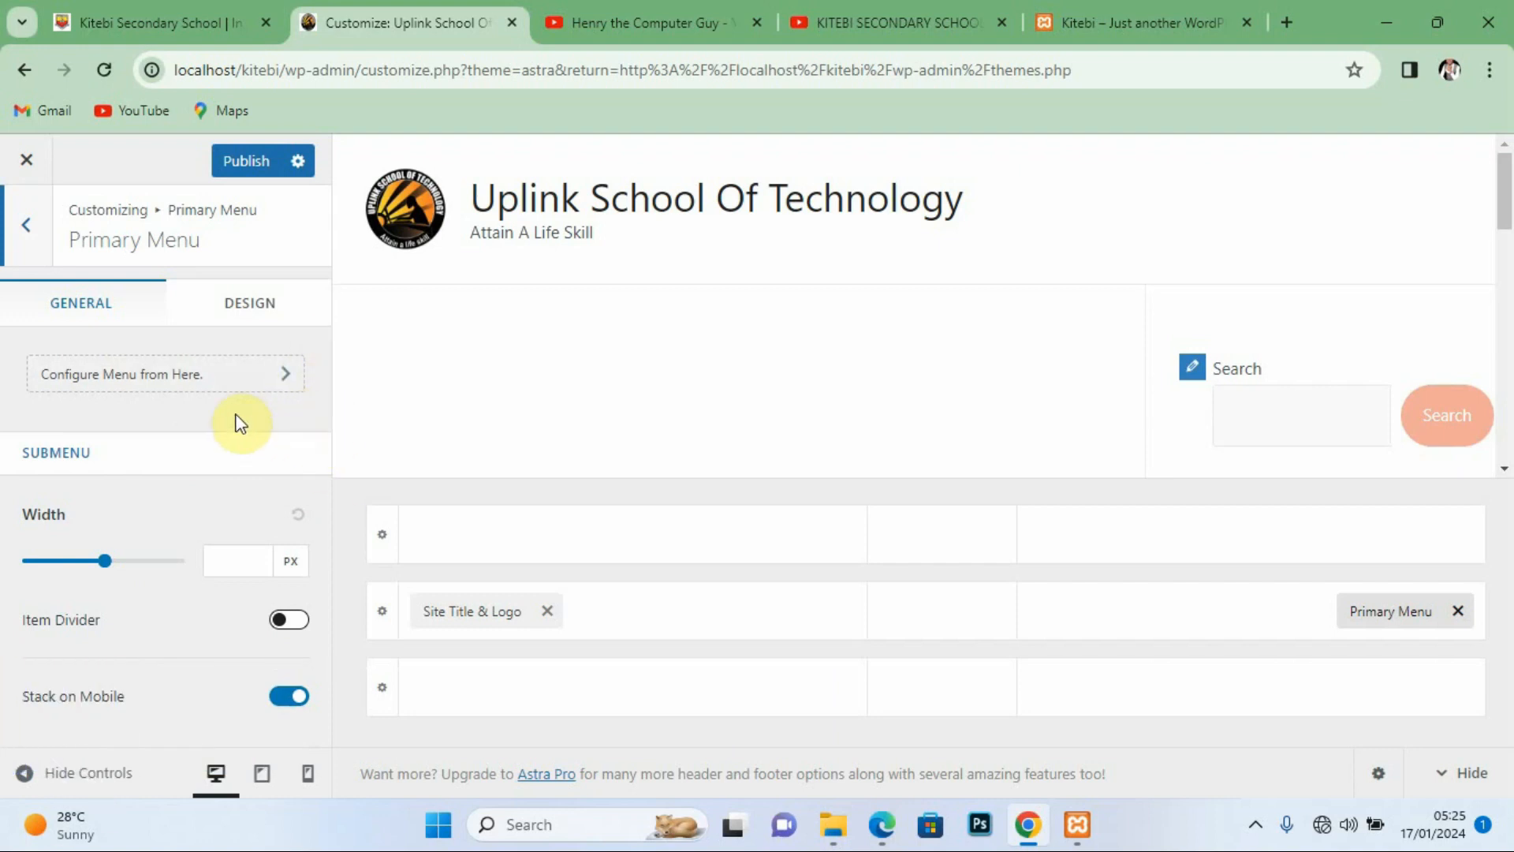
{"action": "left_click", "coordinate": [196, 376]}
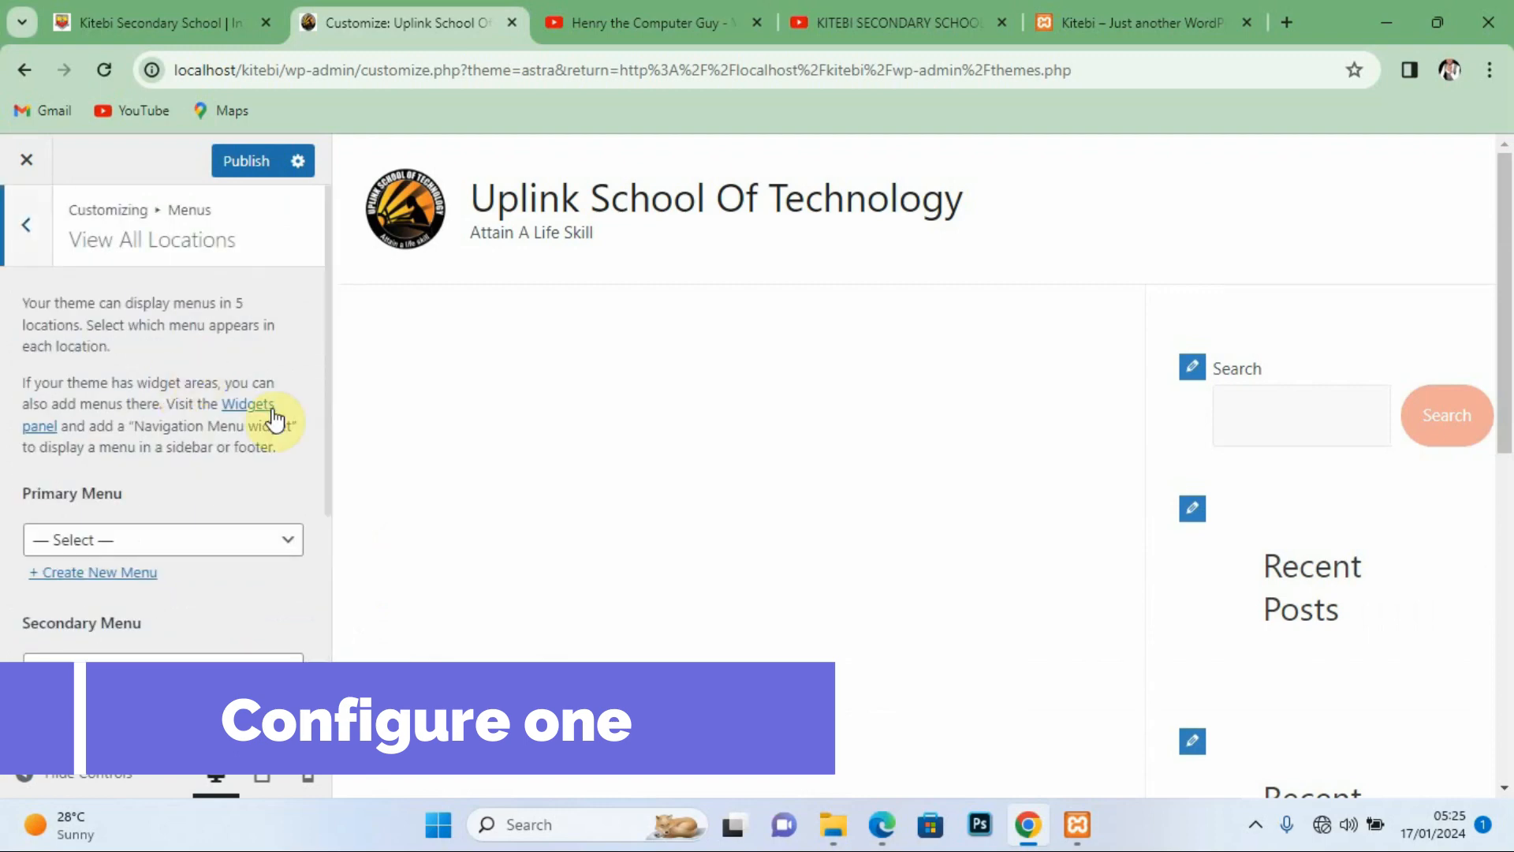
{"action": "left_click", "coordinate": [245, 539]}
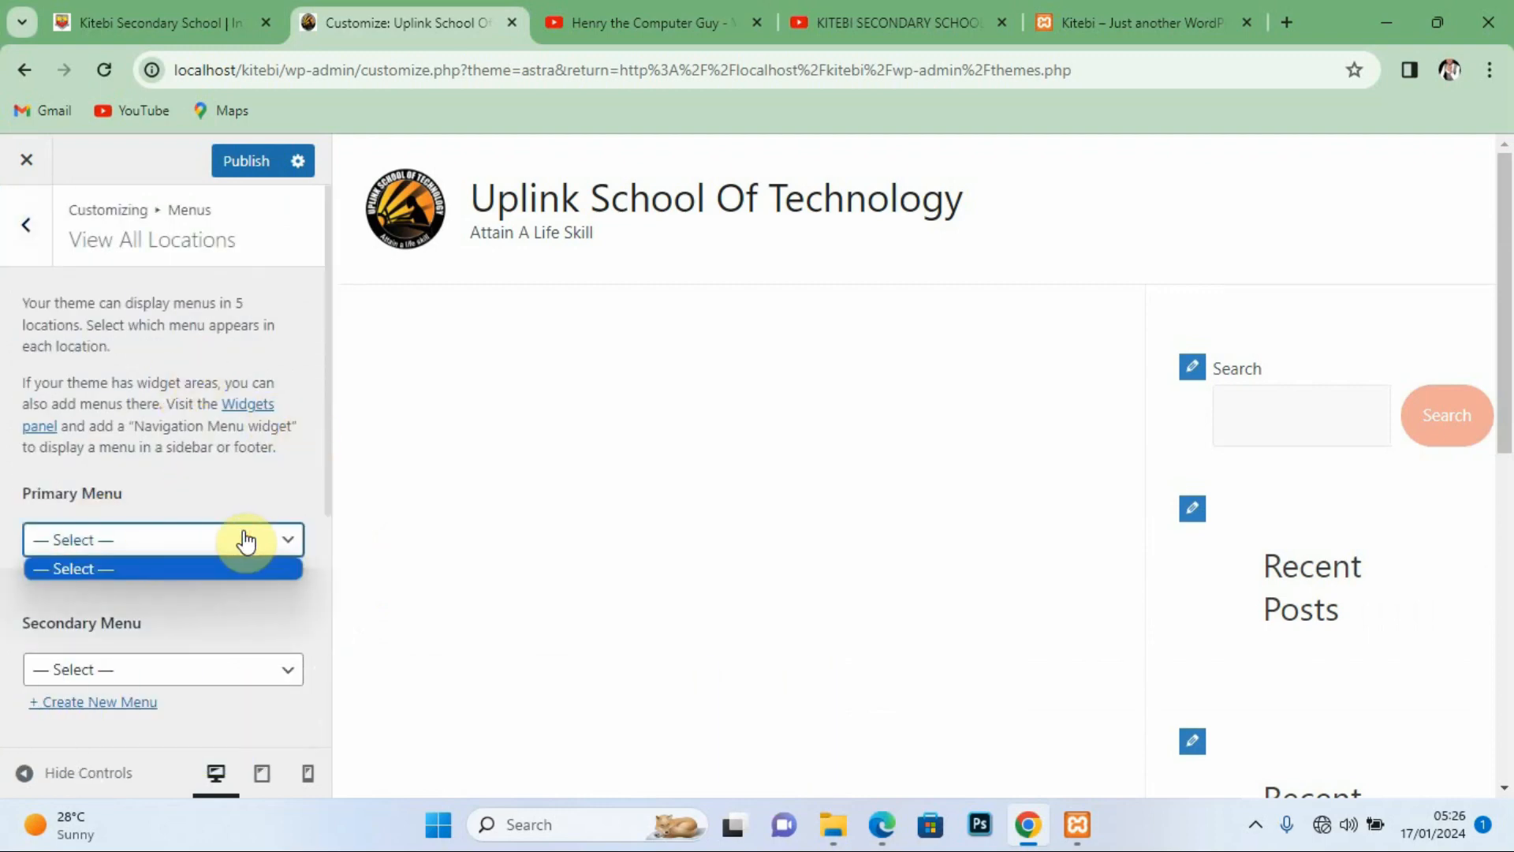
{"action": "left_click", "coordinate": [245, 539]}
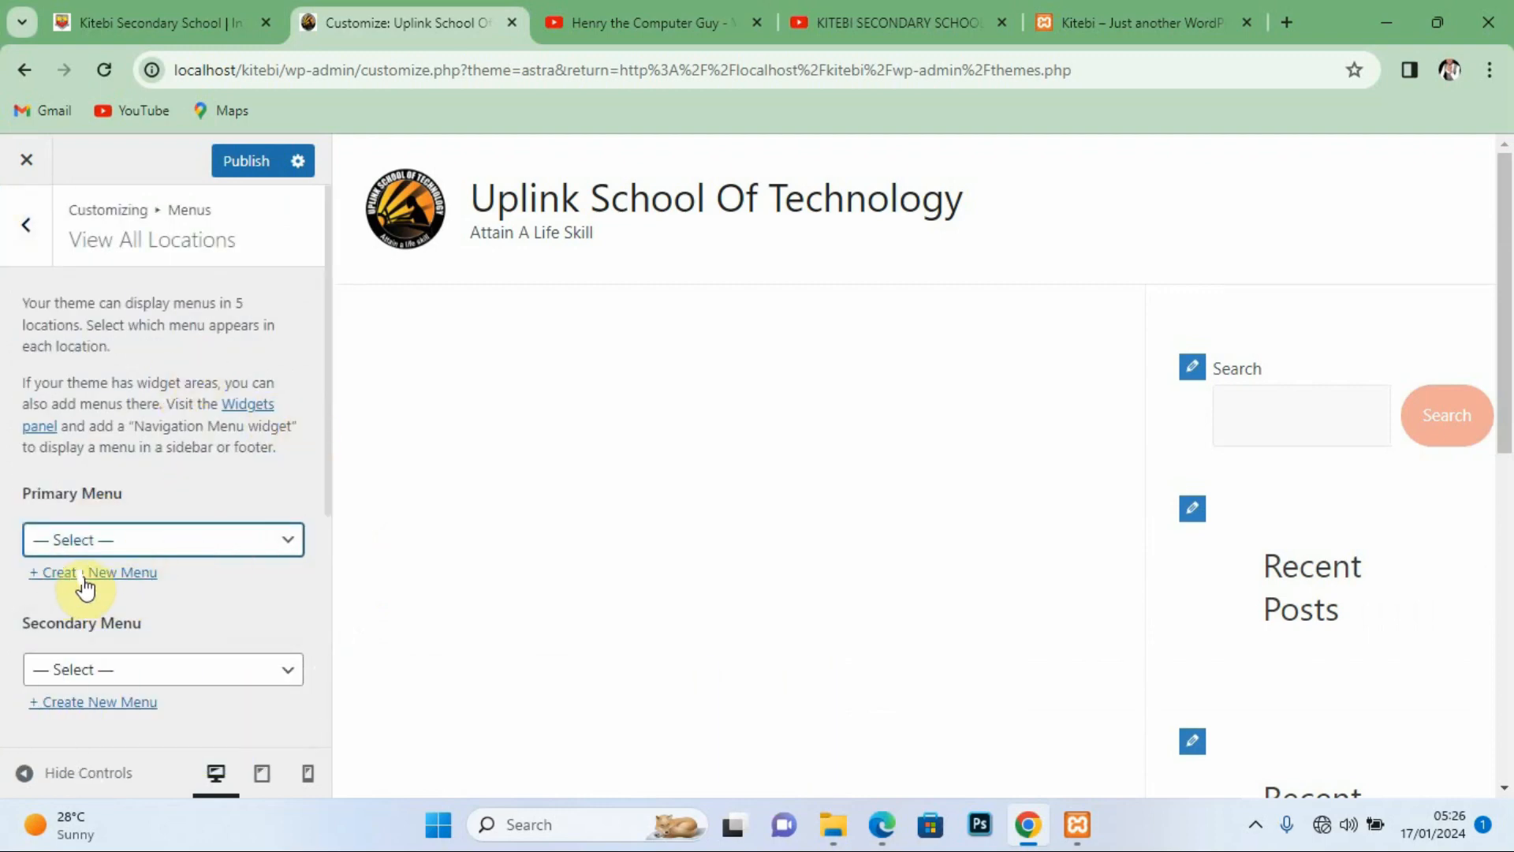
Step: Create a new menu named "main menu" assigned to the Primary Menu location
{"action": "left_click", "coordinate": [109, 586]}
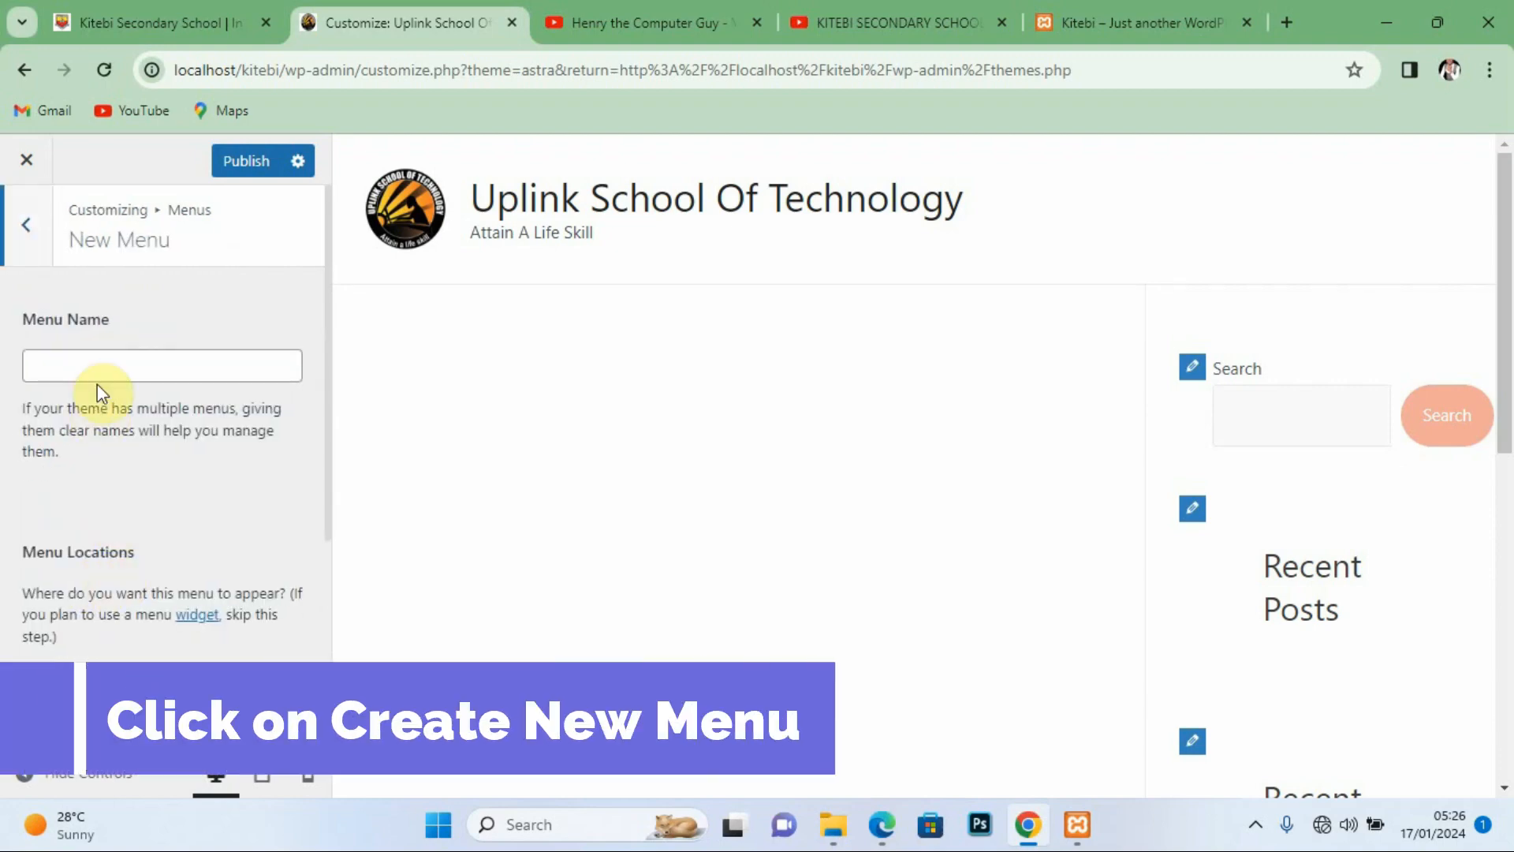
{"action": "left_click", "coordinate": [88, 365]}
{"action": "type", "text": "main menu"}
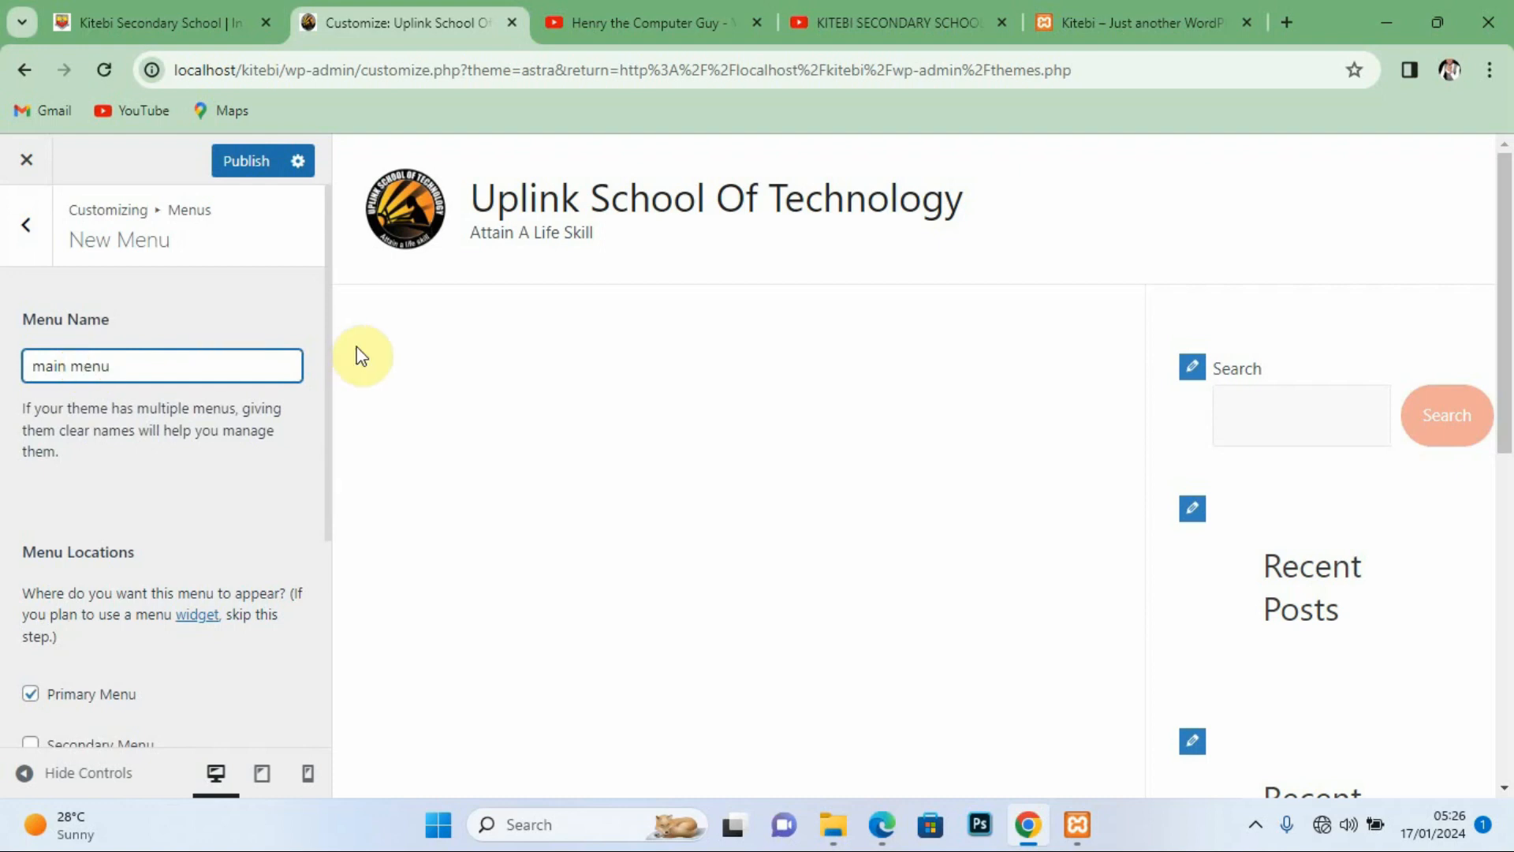
{"action": "left_click_drag", "start_coordinate": [326, 330], "coordinate": [355, 566]}
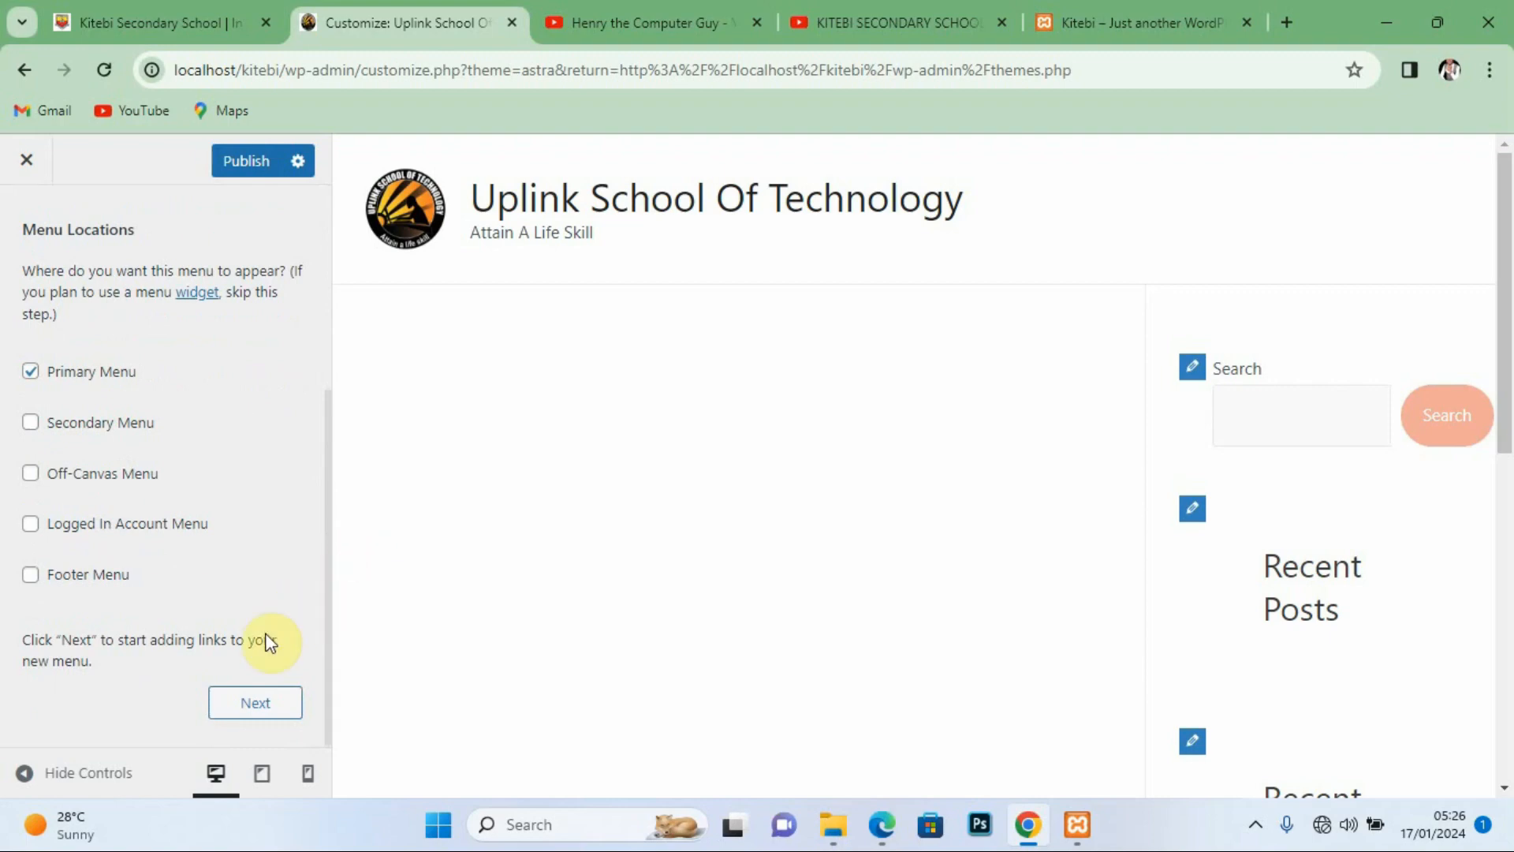
{"action": "left_click", "coordinate": [244, 701]}
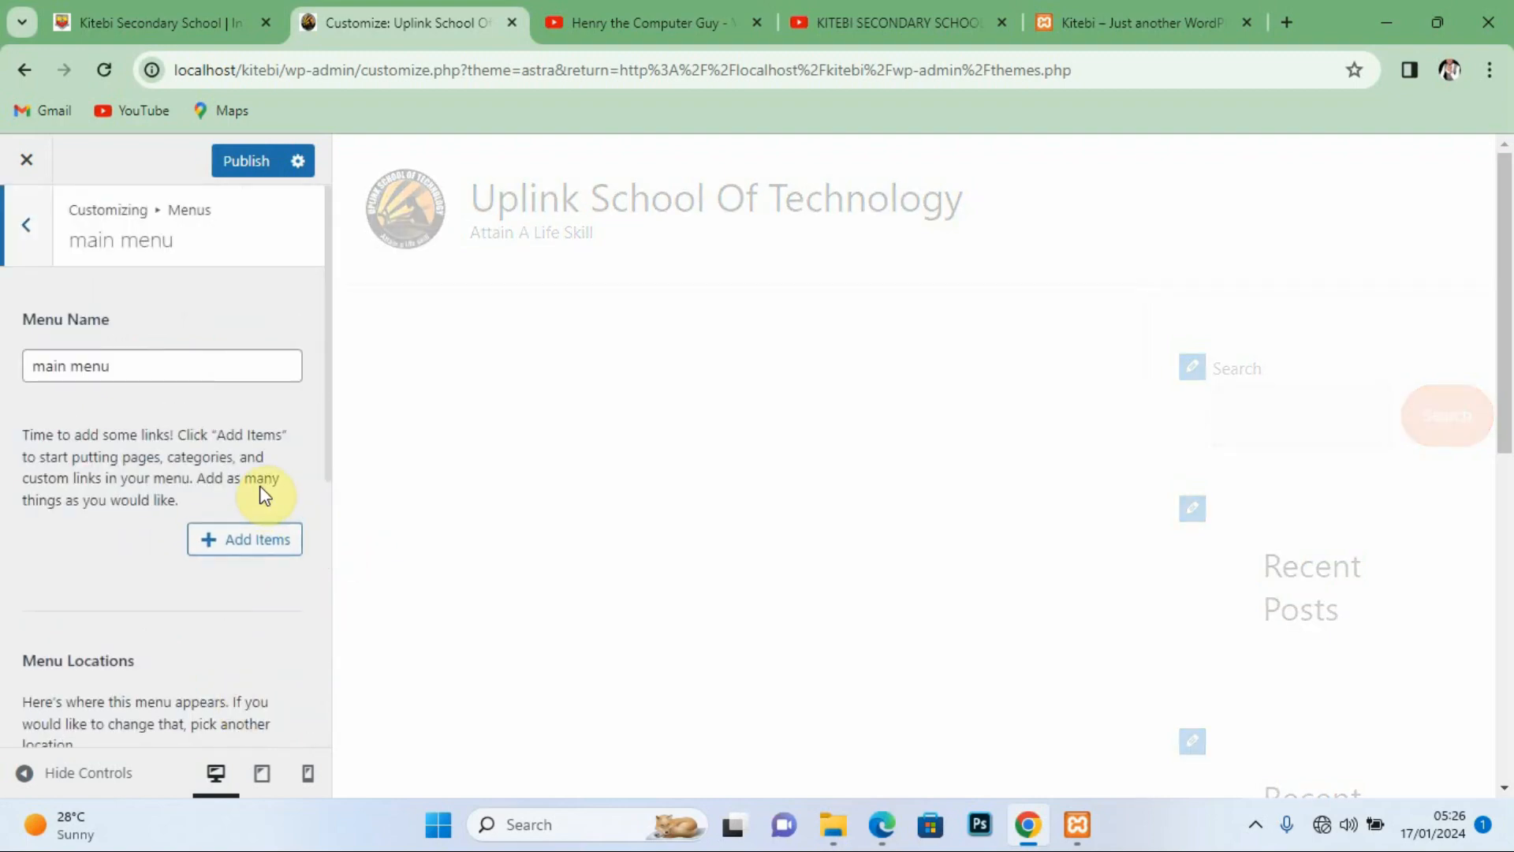
Step: Examine the navigation items and submenus on the Kitebi Secondary School website as a reference, and return to the customizer
{"action": "left_click", "coordinate": [131, 22]}
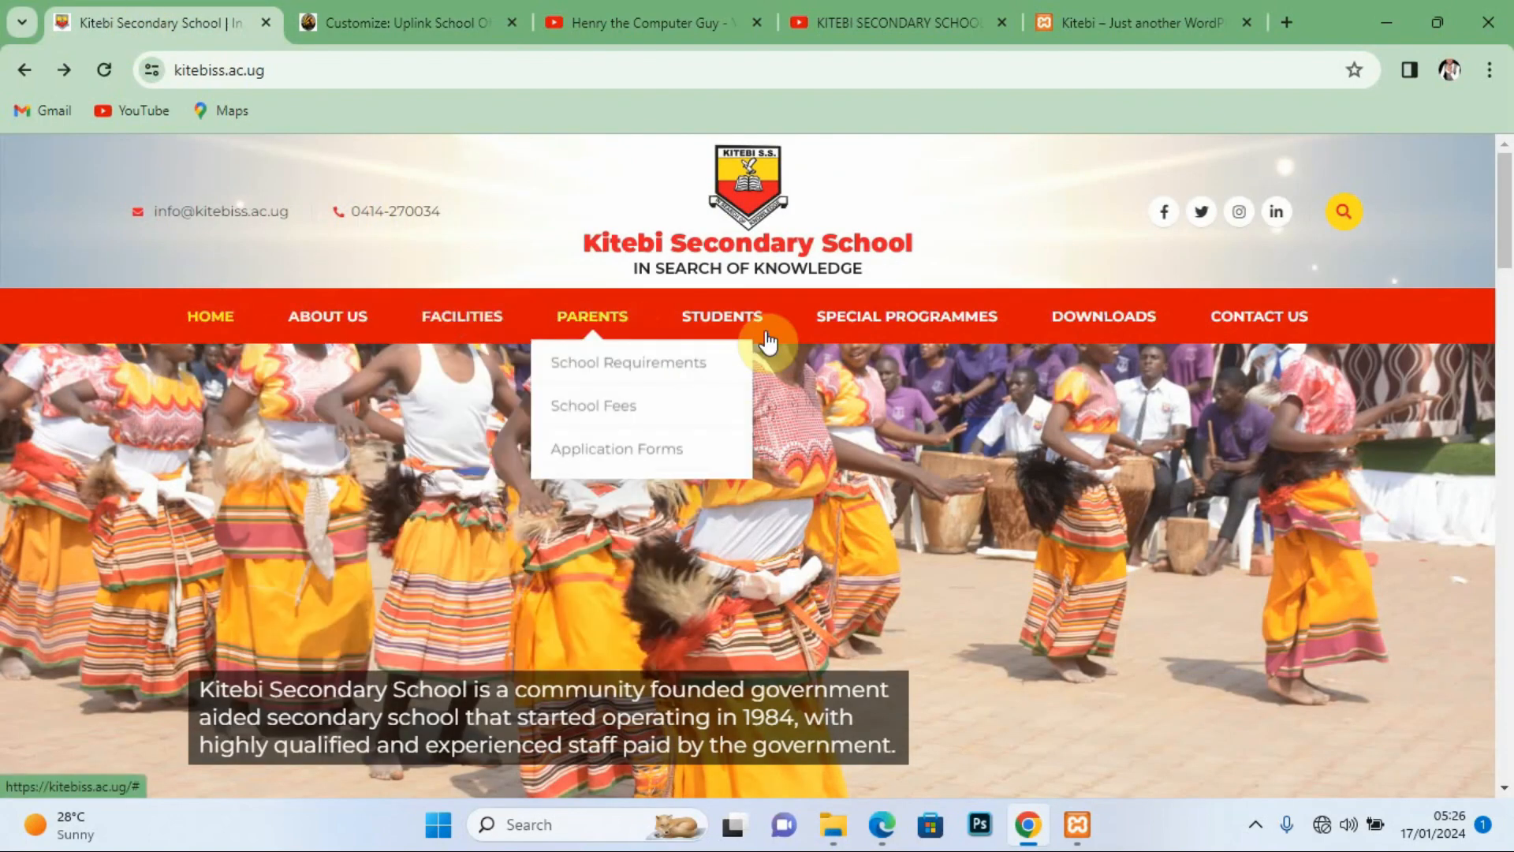
{"action": "mouse_move", "coordinate": [1023, 322]}
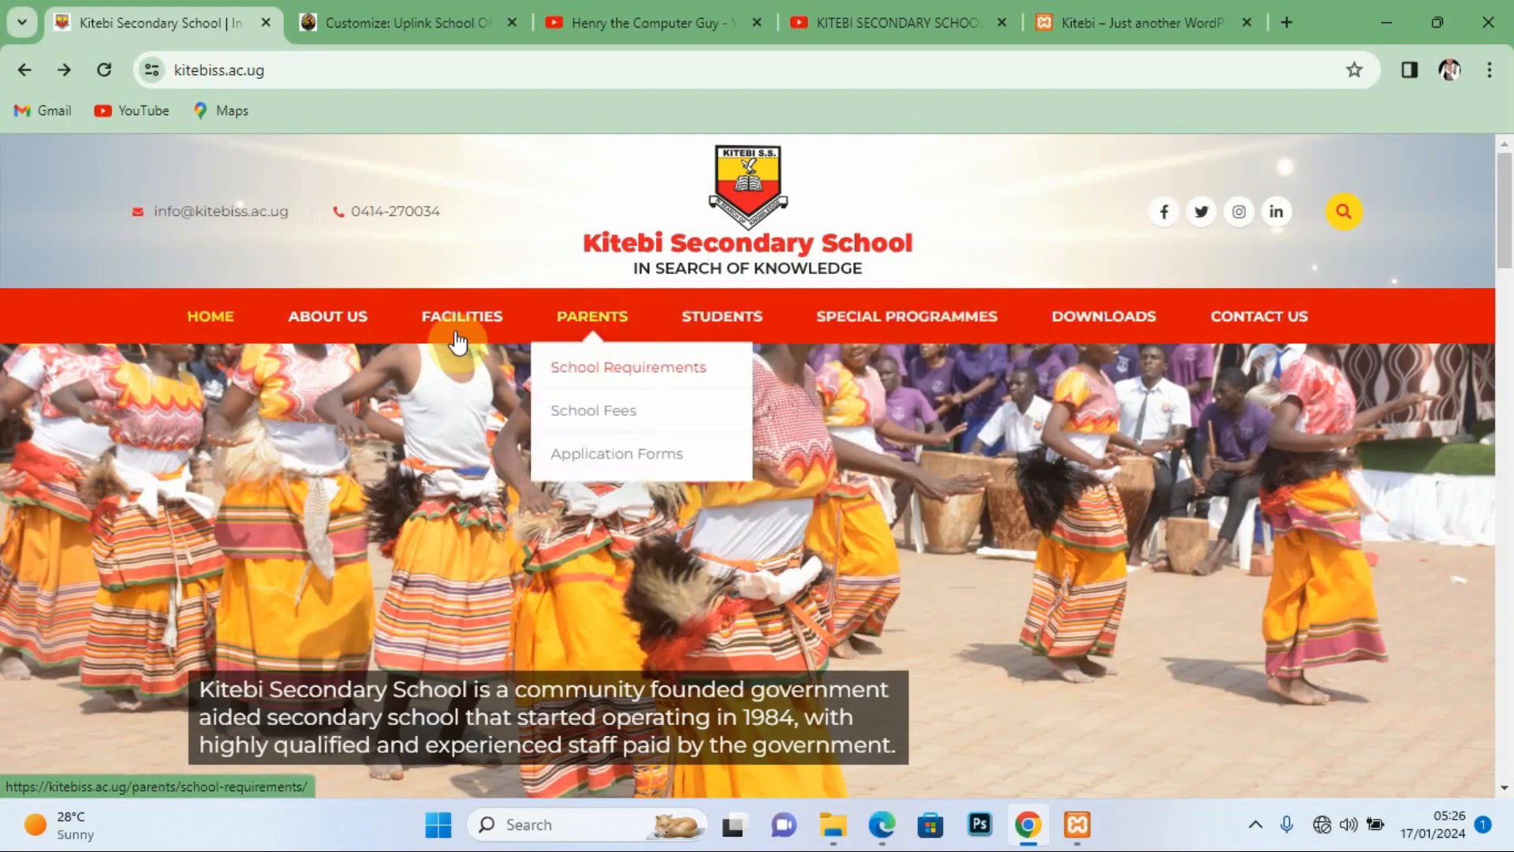
{"action": "left_click", "coordinate": [409, 19]}
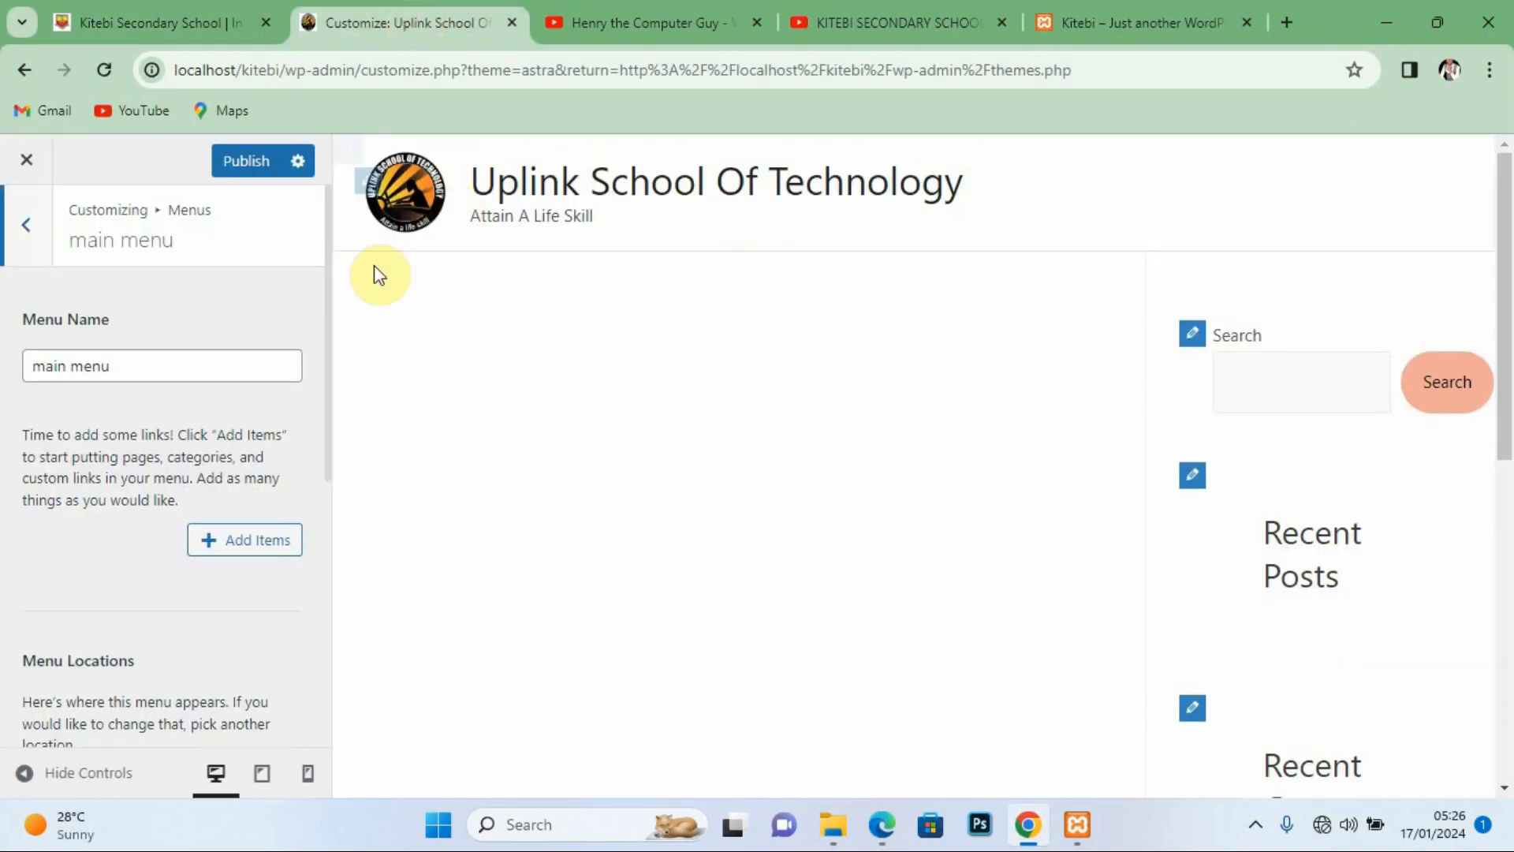
Step: Create new pages named Home and About and add them to the main menu
{"action": "left_click", "coordinate": [237, 552]}
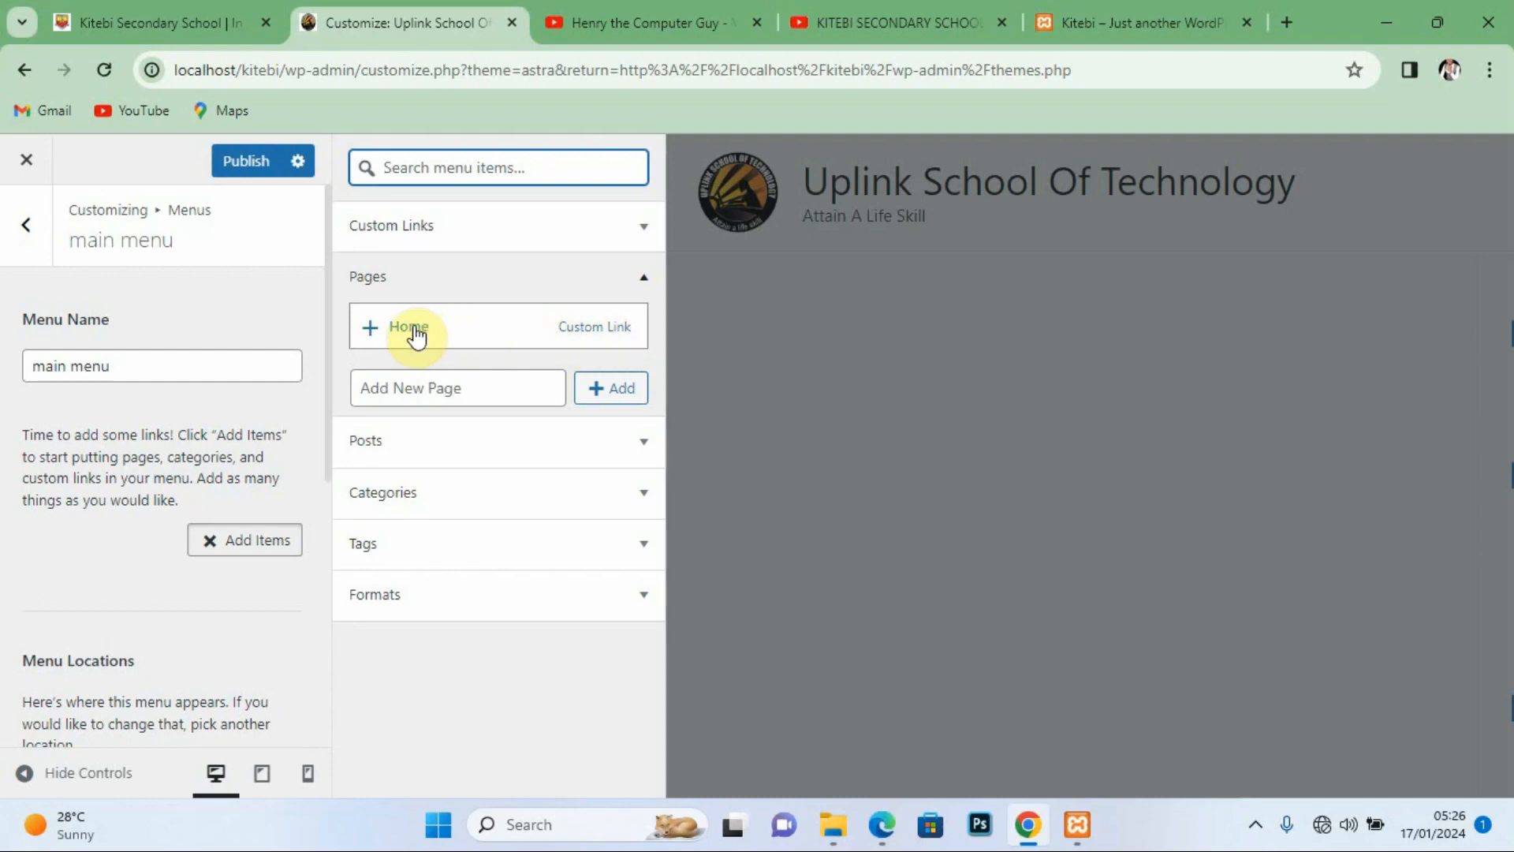
{"action": "left_click", "coordinate": [444, 388]}
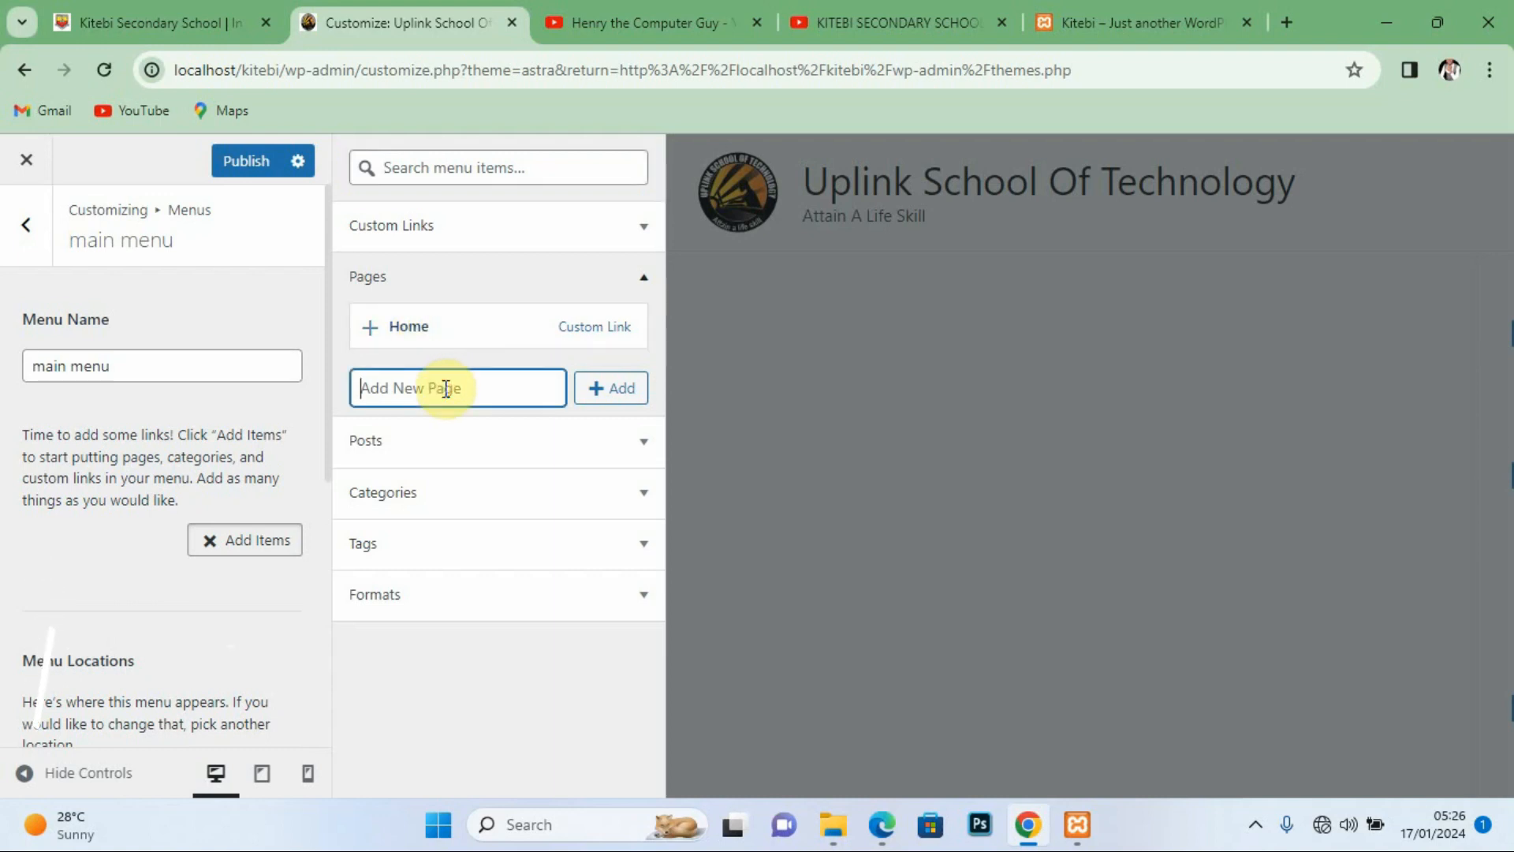
{"action": "type", "text": "Home"}
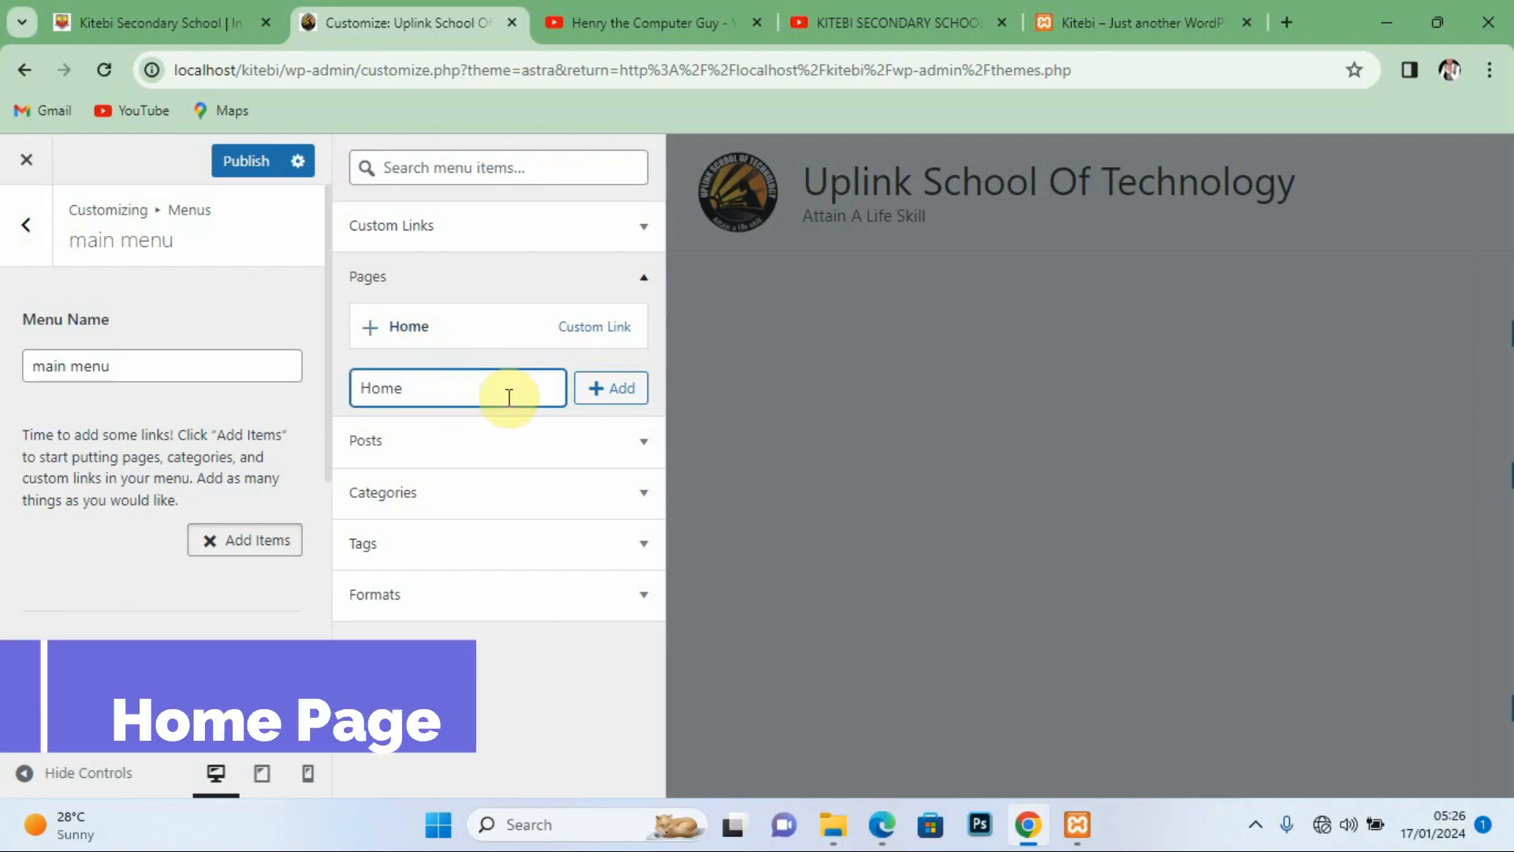
{"action": "left_click", "coordinate": [599, 397]}
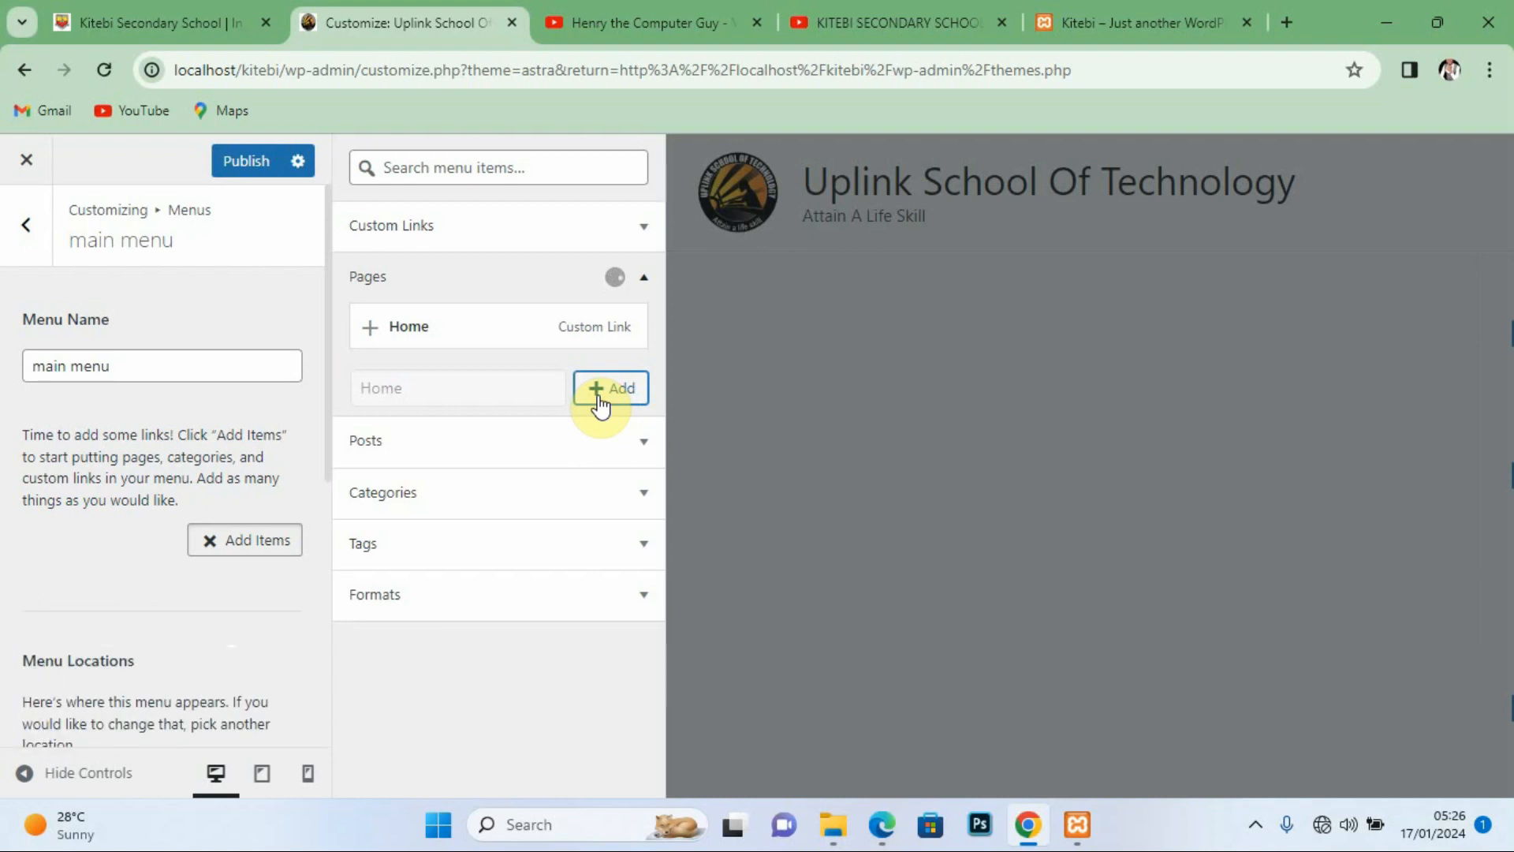
{"action": "left_click", "coordinate": [428, 434]}
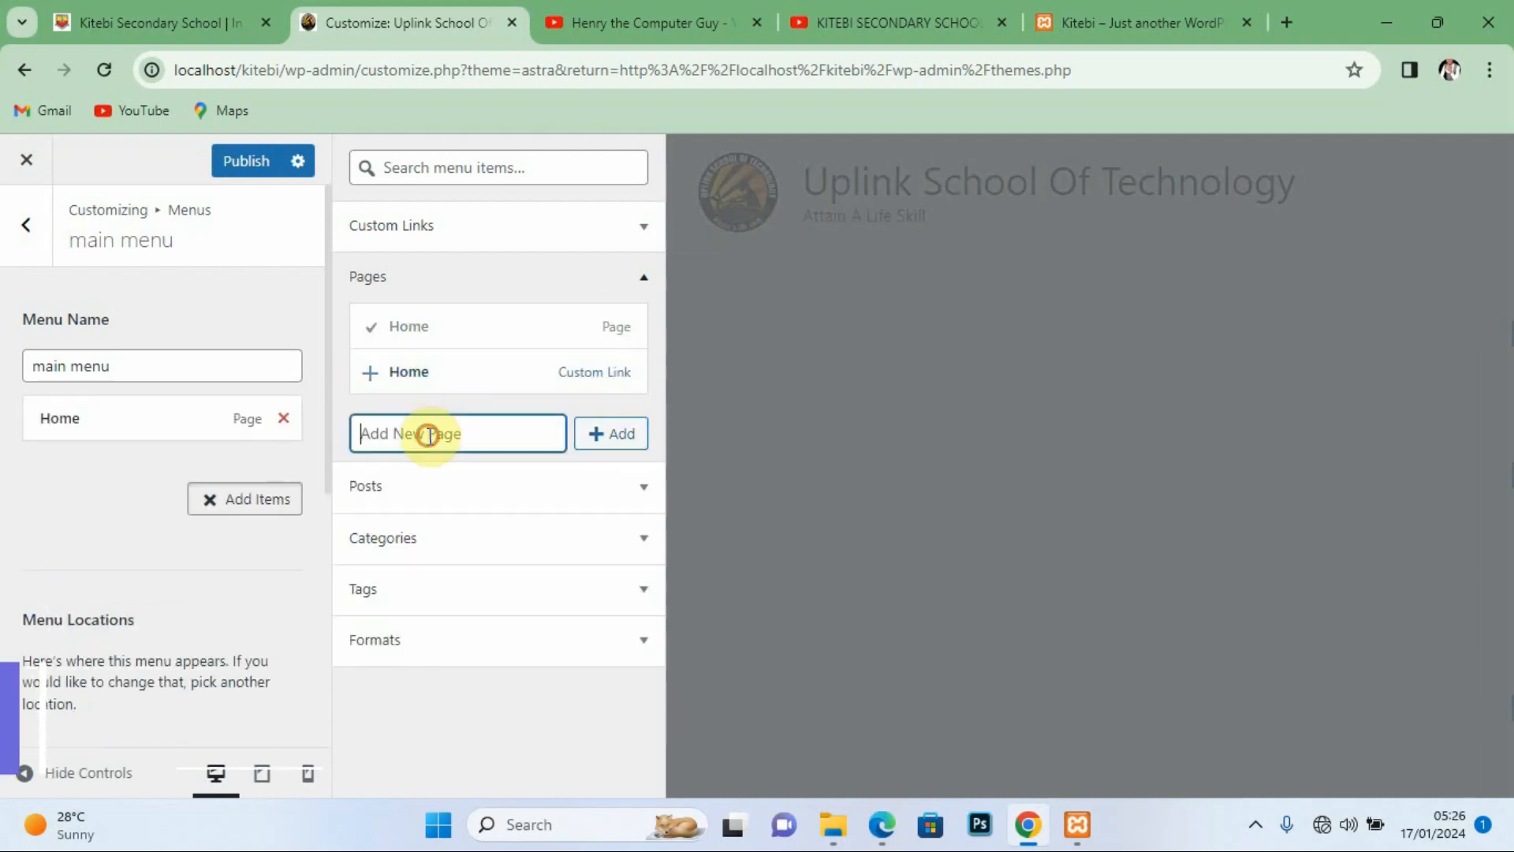
{"action": "type", "text": "Abo"}
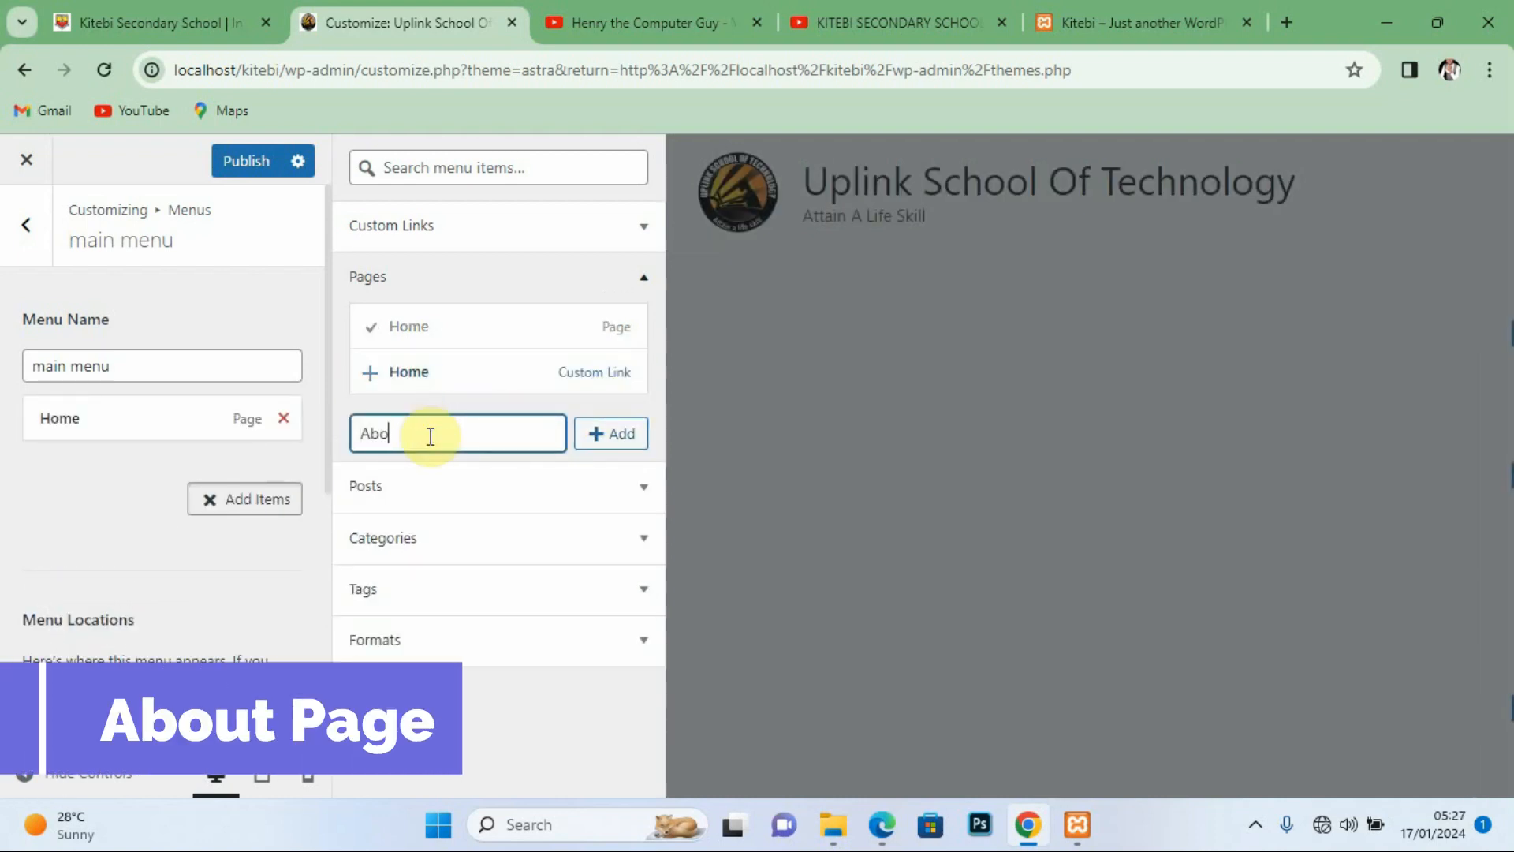
{"action": "type", "text": "ut"}
{"action": "left_click", "coordinate": [605, 435]}
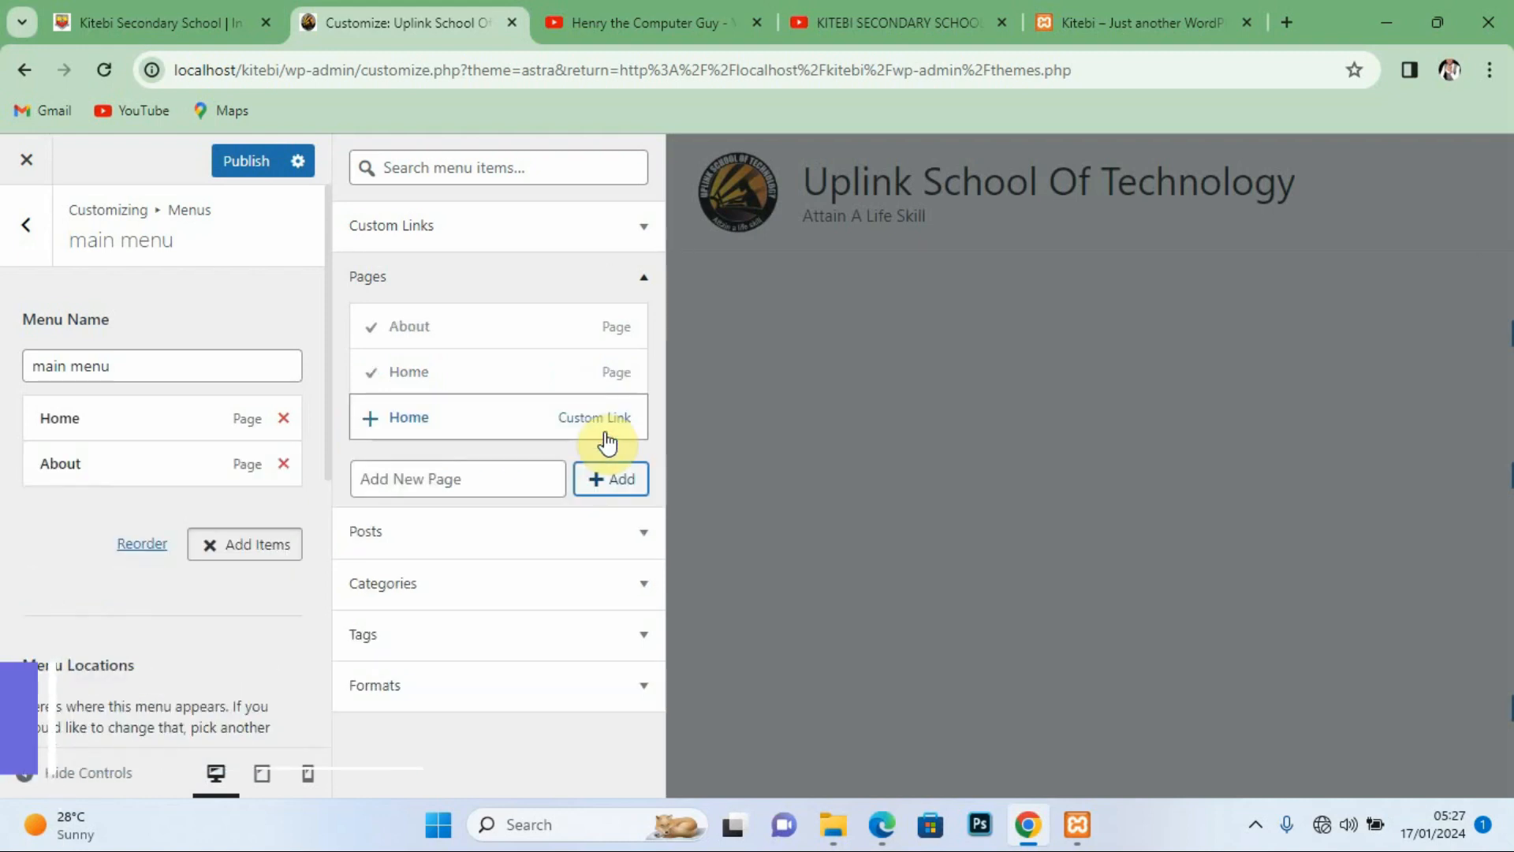
Step: Create new pages named Contact and Gallery as further items of the main menu
{"action": "left_click", "coordinate": [410, 473]}
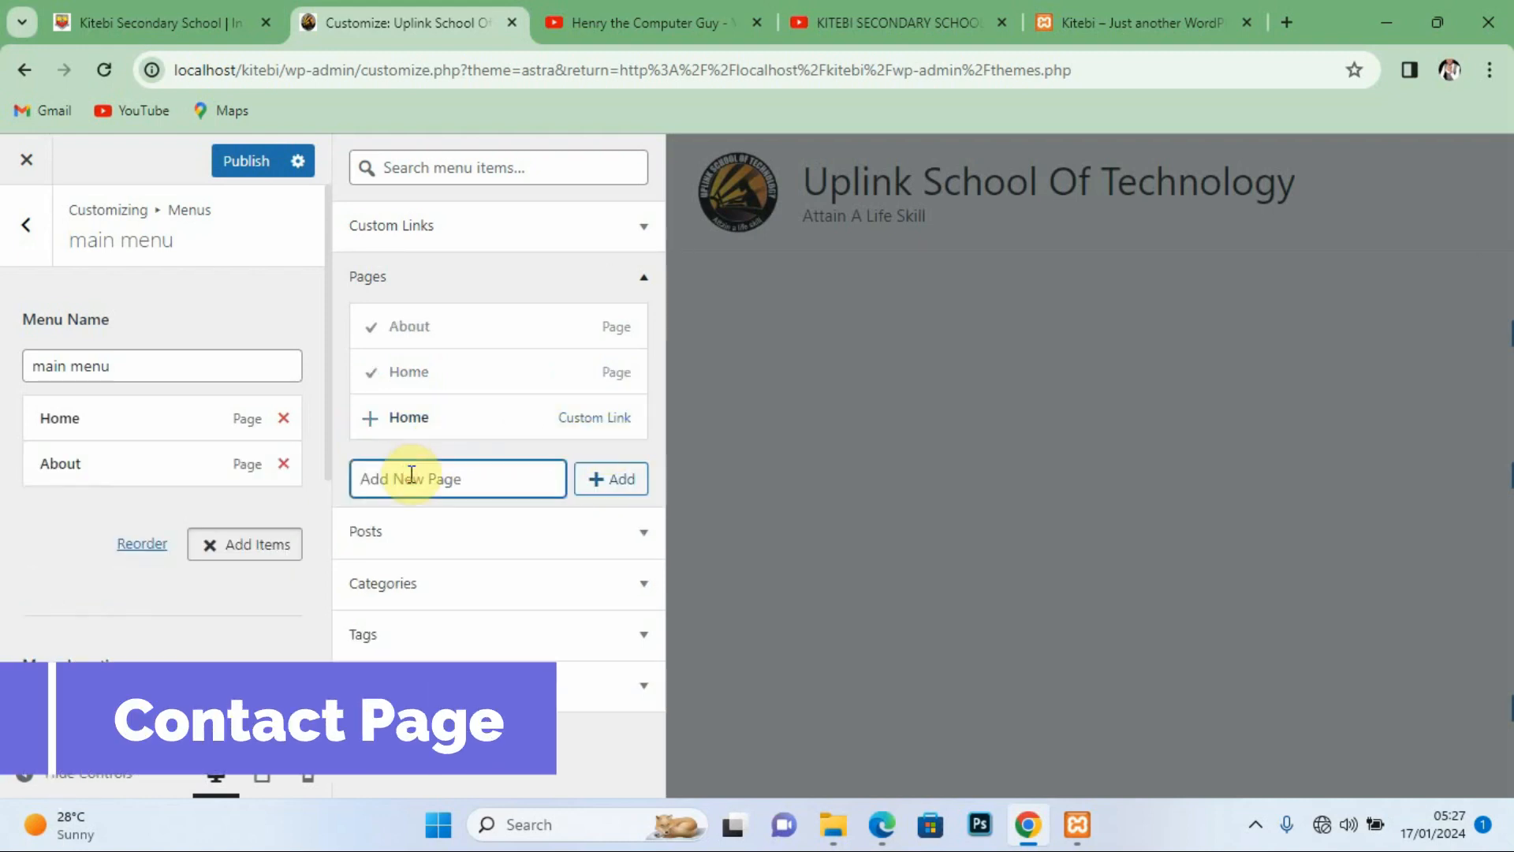
{"action": "type", "text": "Contact"}
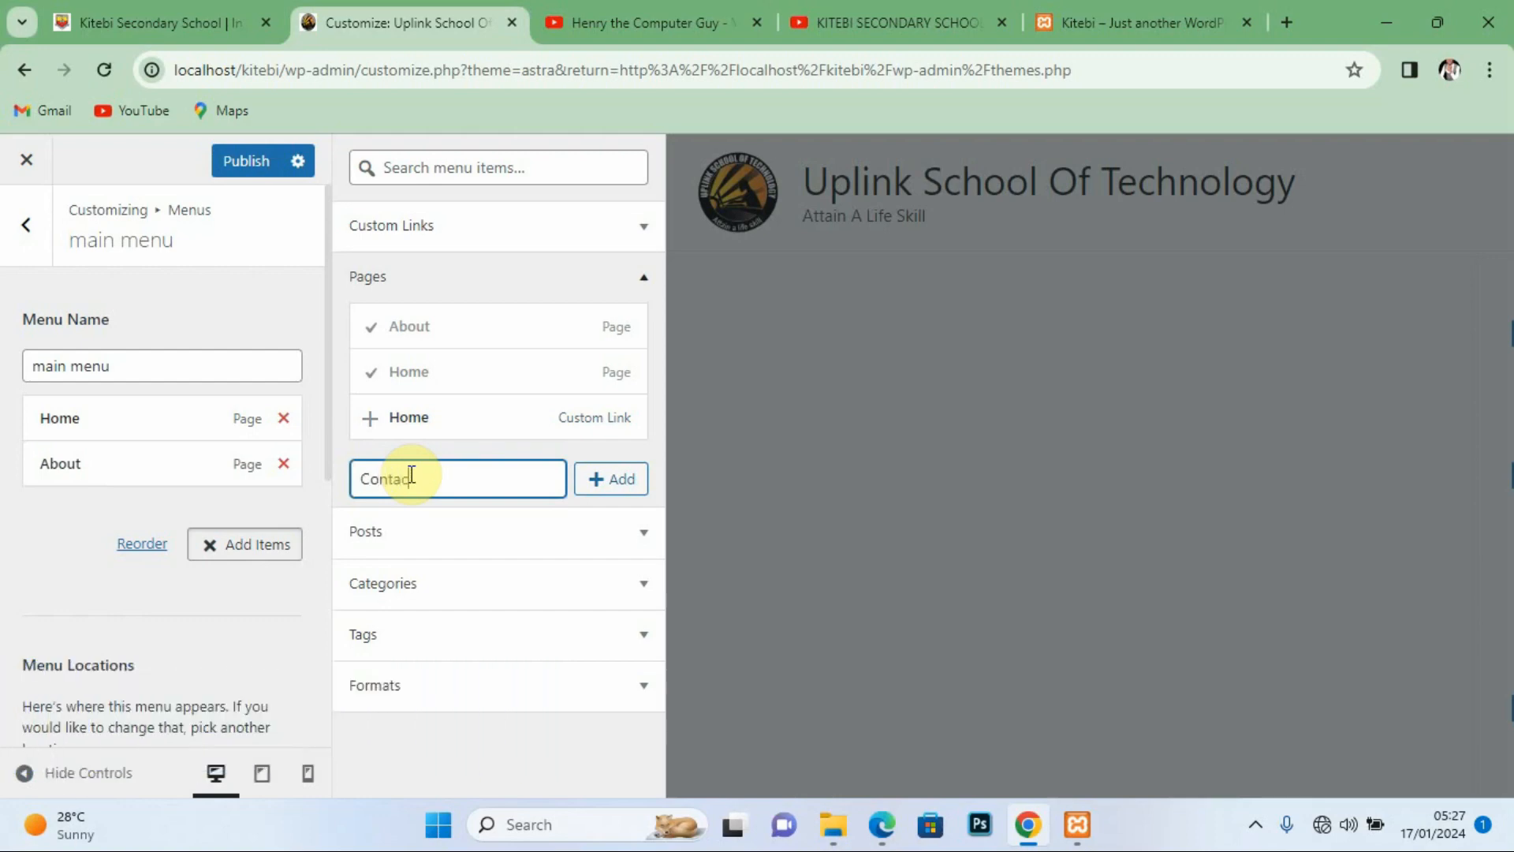
{"action": "left_click", "coordinate": [602, 486]}
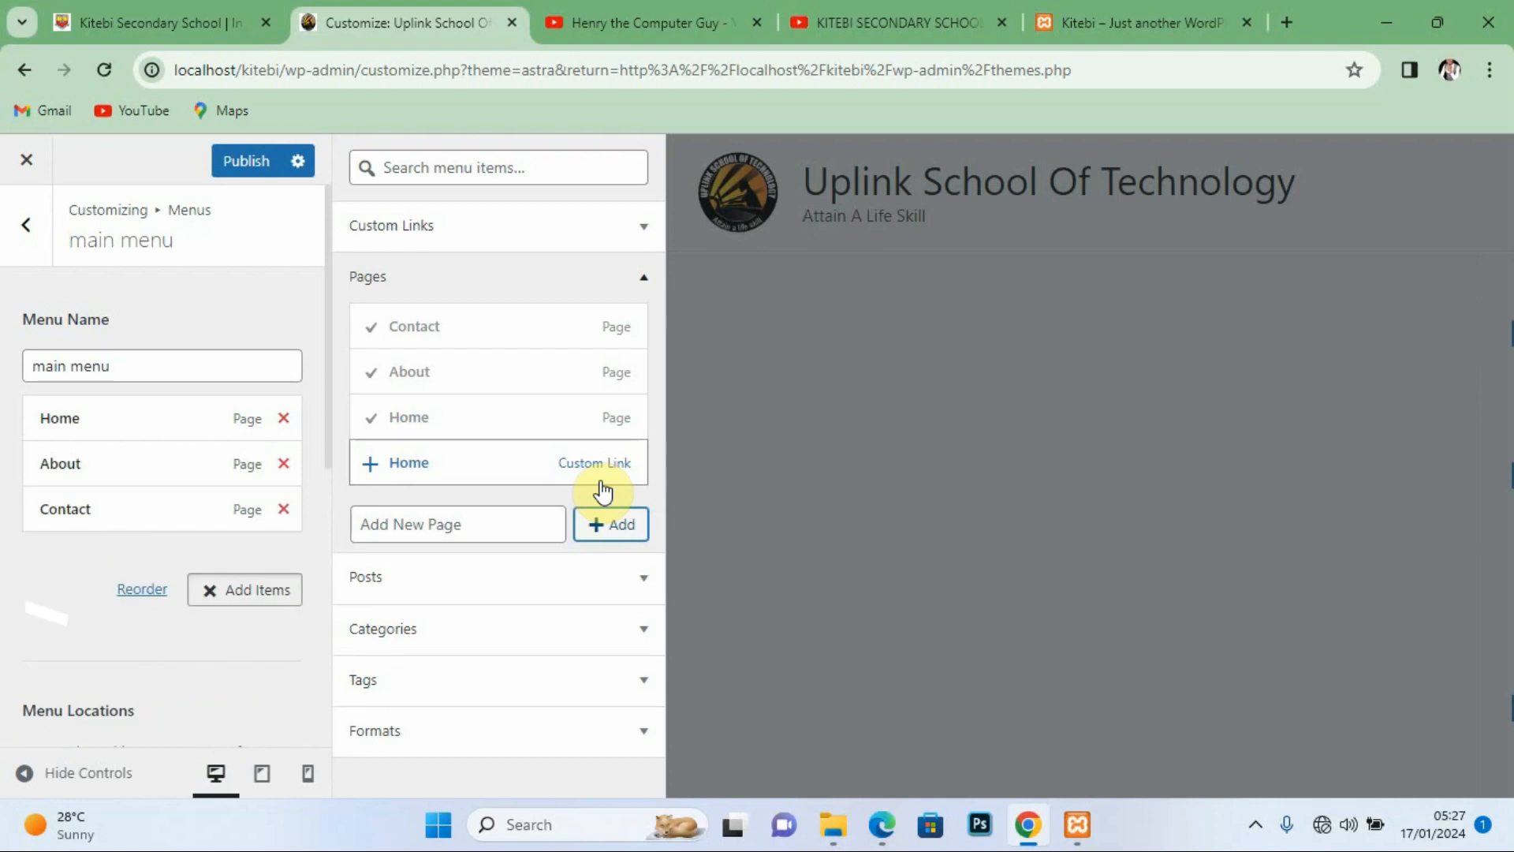
{"action": "left_click", "coordinate": [406, 526]}
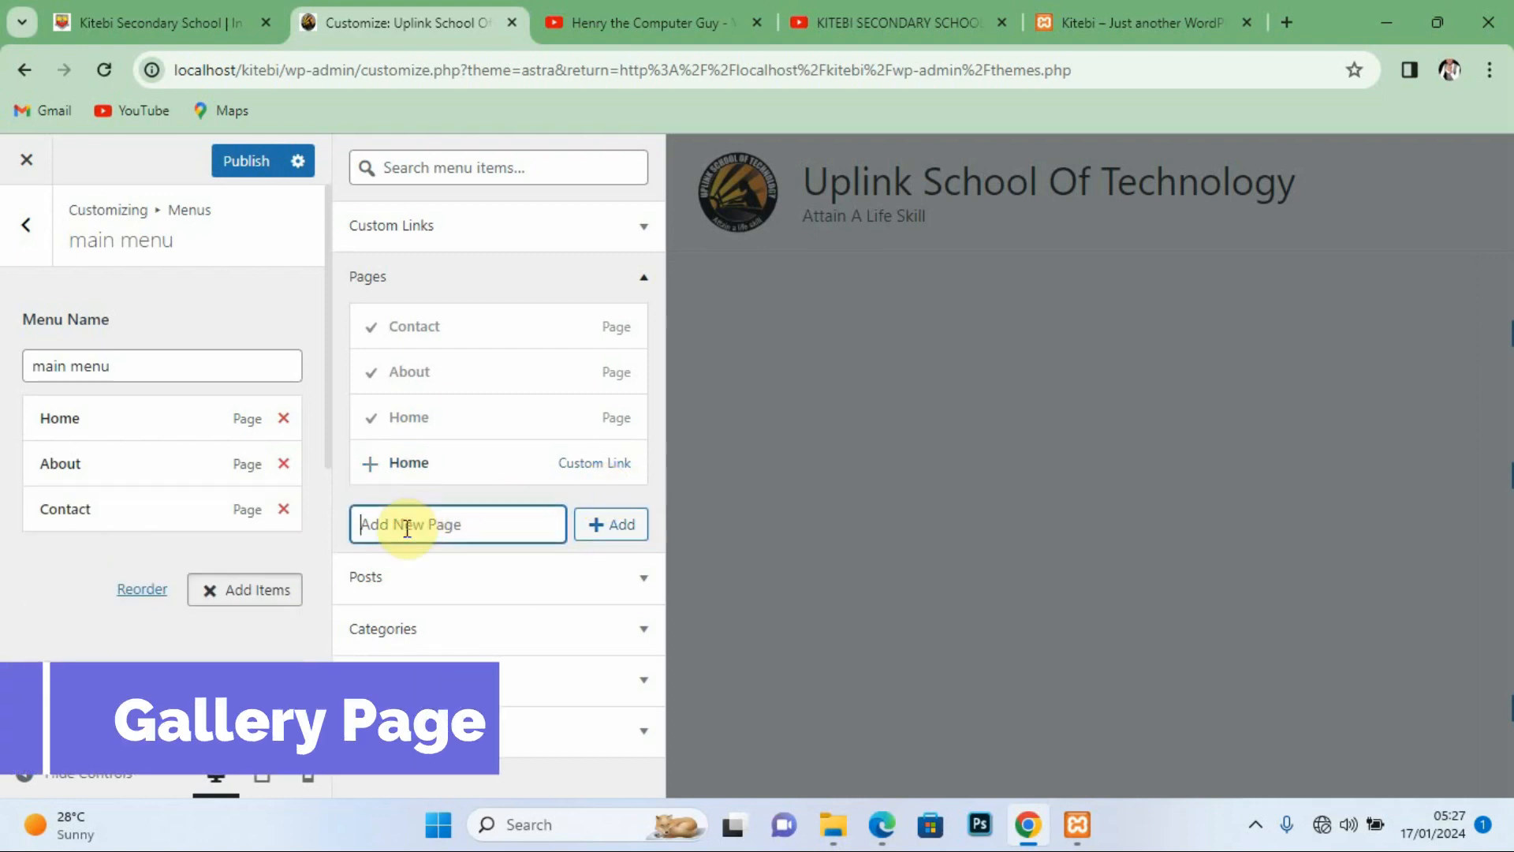
{"action": "type", "text": "Gallery"}
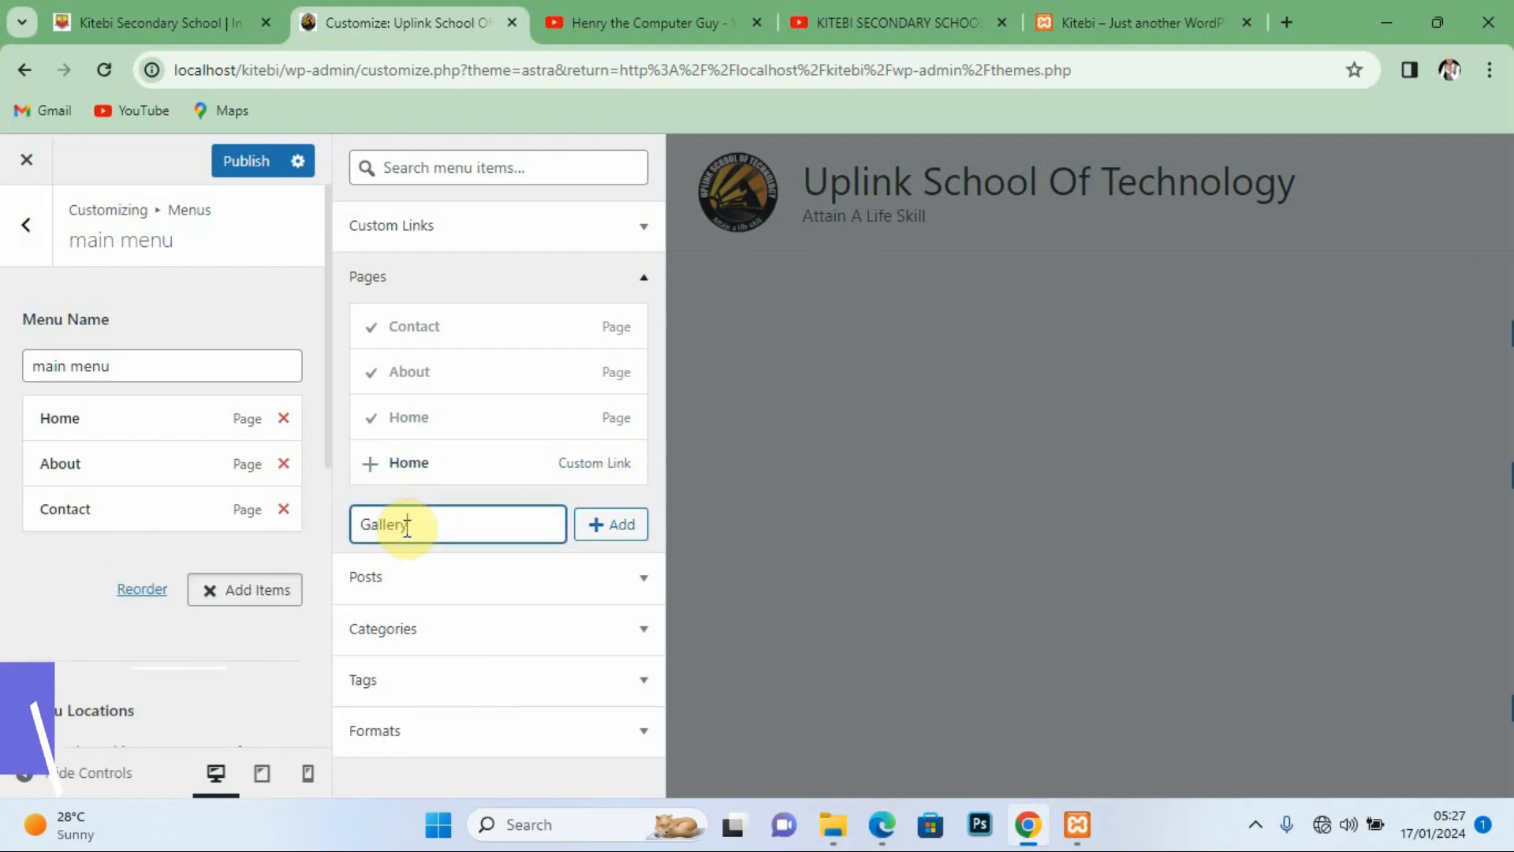
{"action": "left_click", "coordinate": [604, 532]}
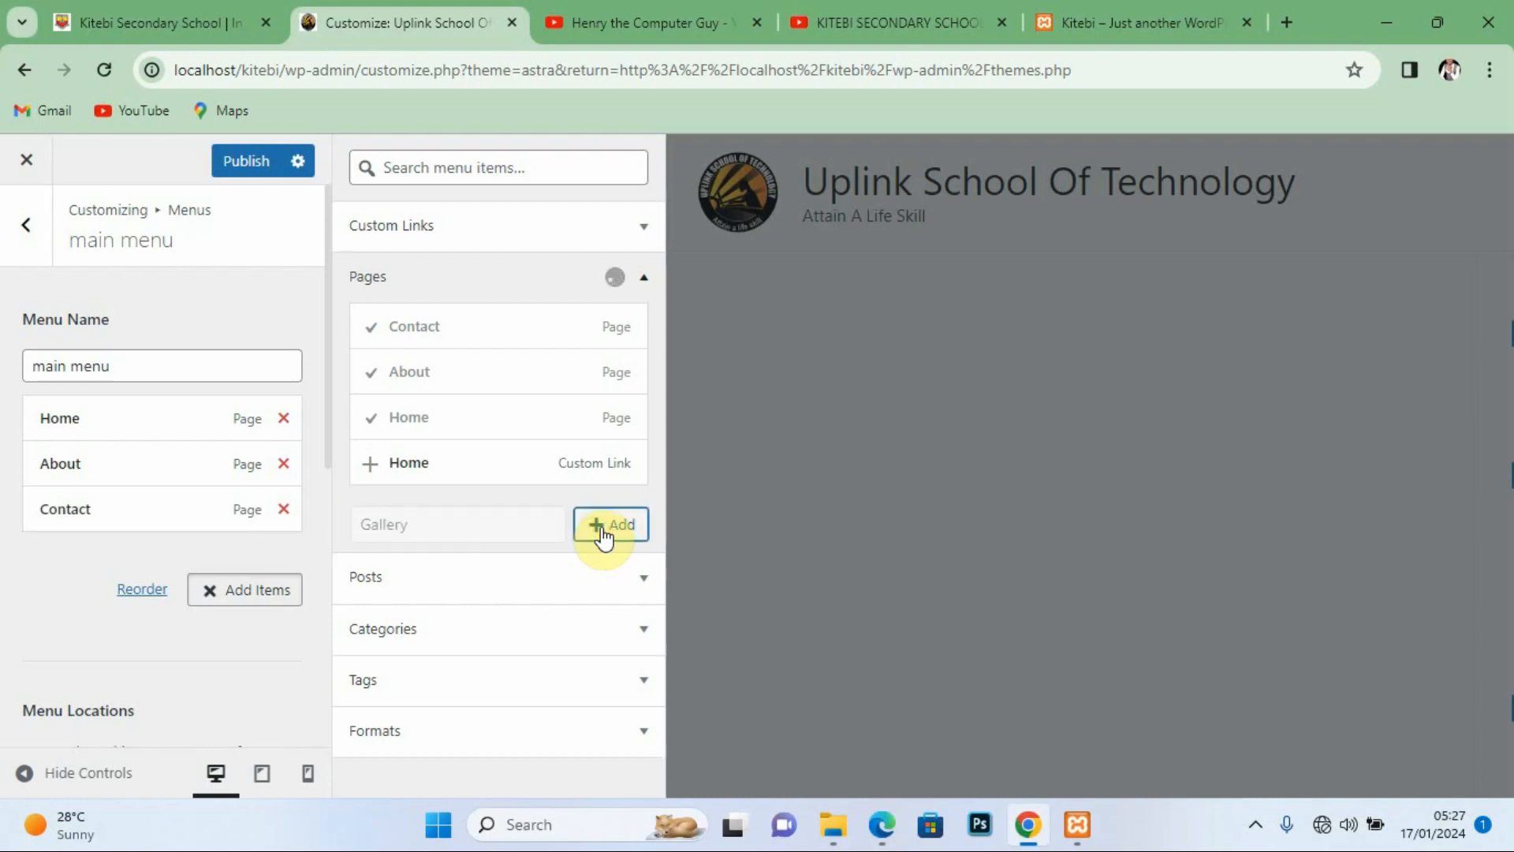
Step: Create a new page named Blog as an additional item in the main menu
{"action": "left_click", "coordinate": [450, 549]}
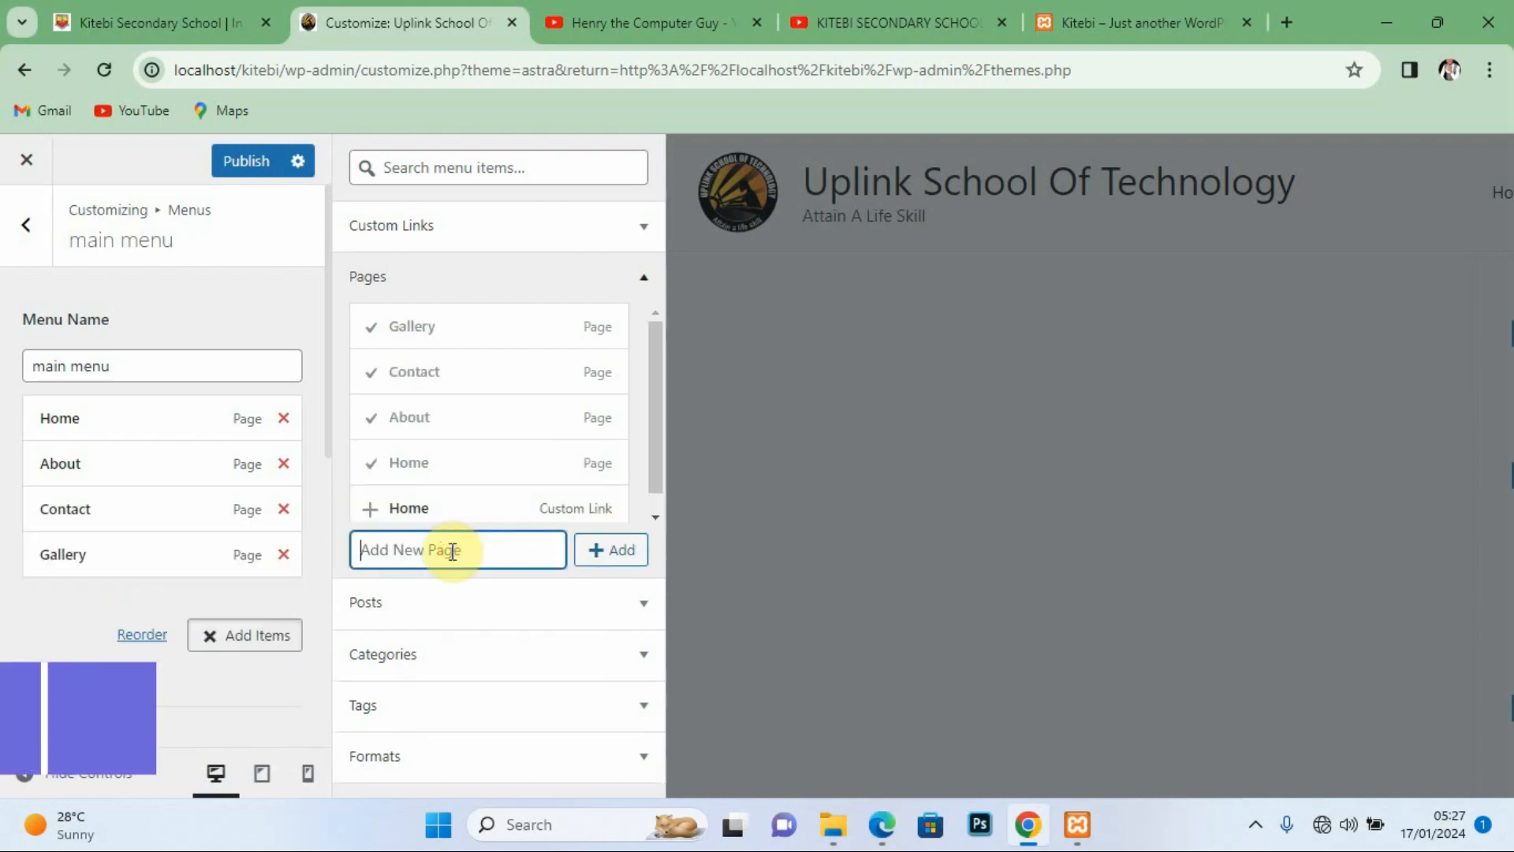
{"action": "type", "text": "B"}
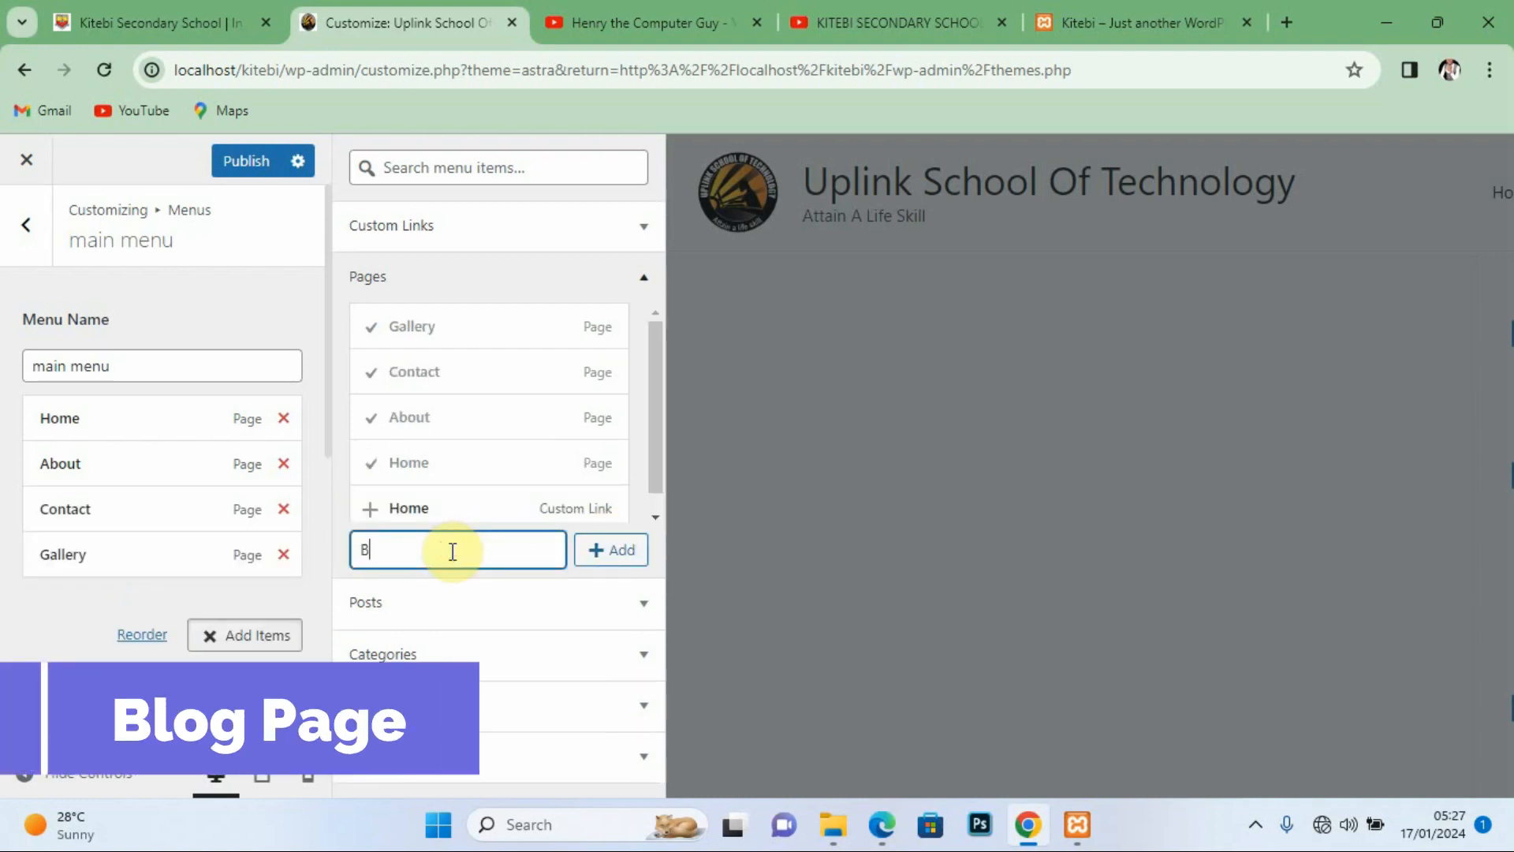
{"action": "type", "text": "log"}
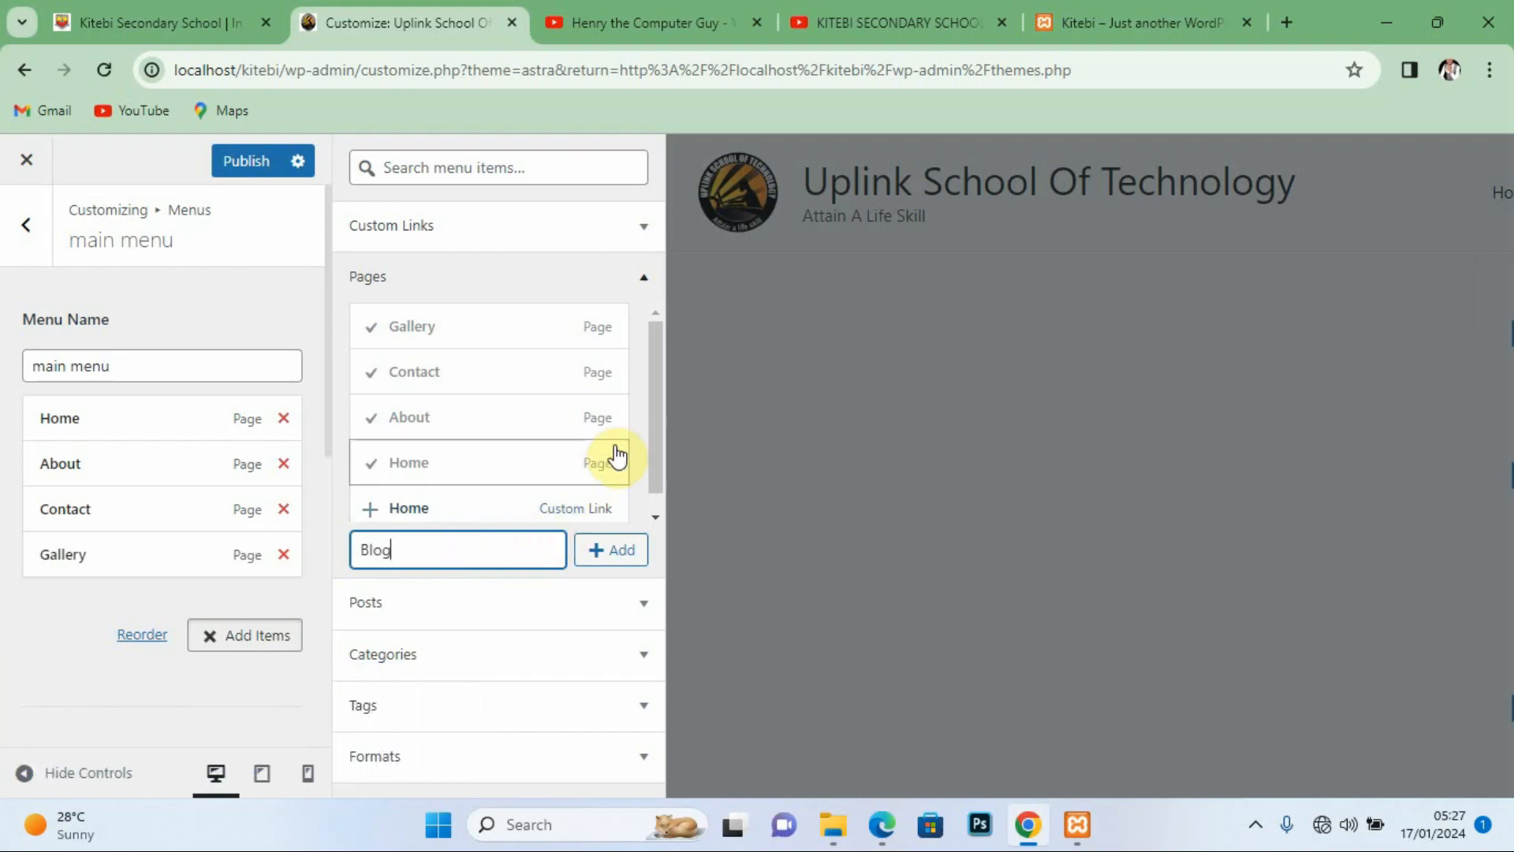
{"action": "left_click", "coordinate": [606, 551]}
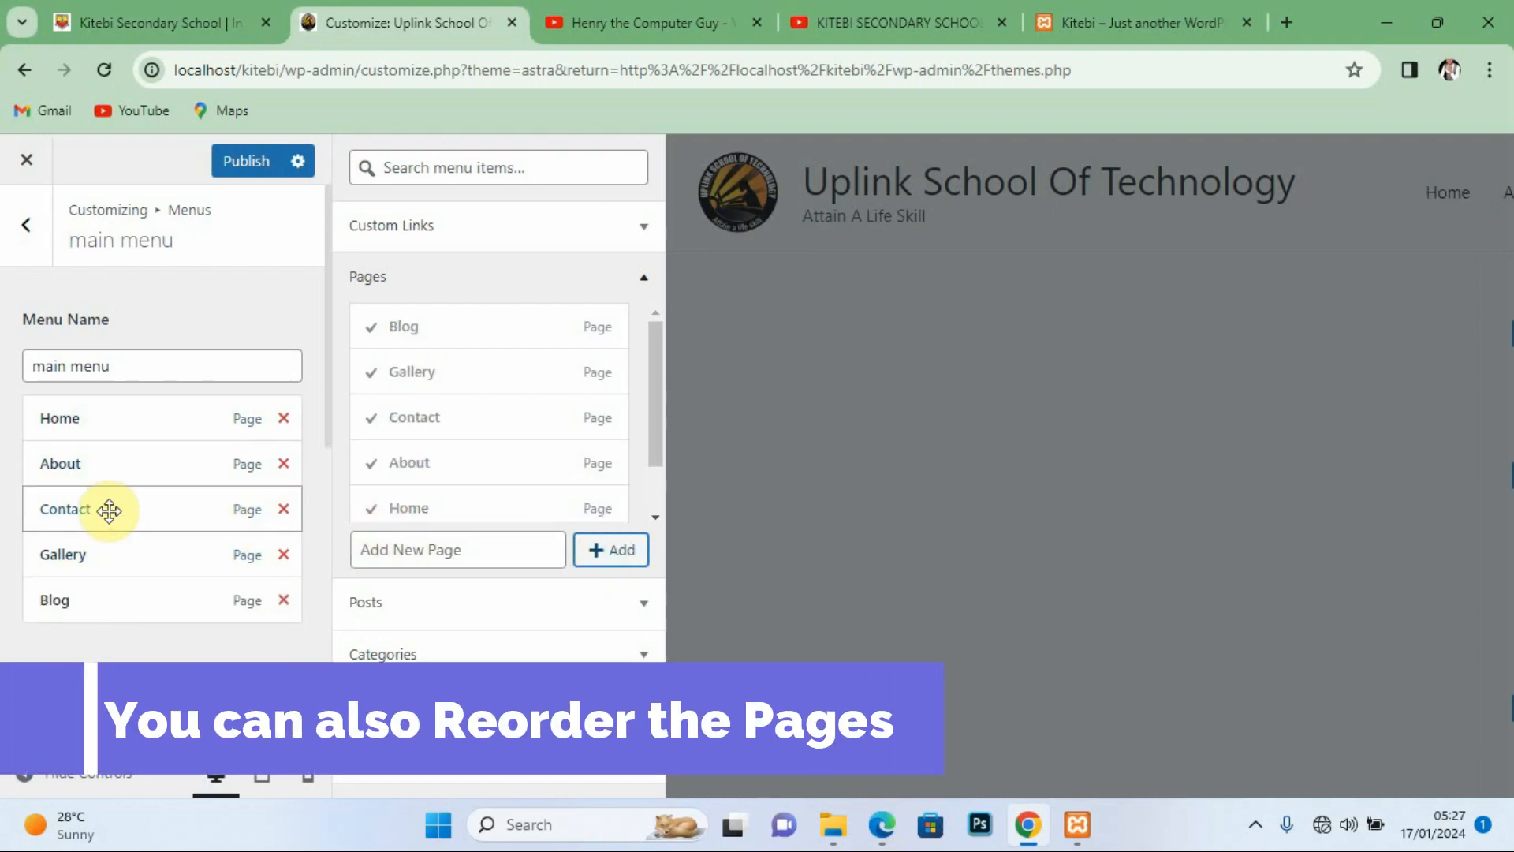
Step: Try to move the Contact item above About in the main menu, and check the menu's location settings
{"action": "left_click_drag", "start_coordinate": [109, 507], "coordinate": [131, 470]}
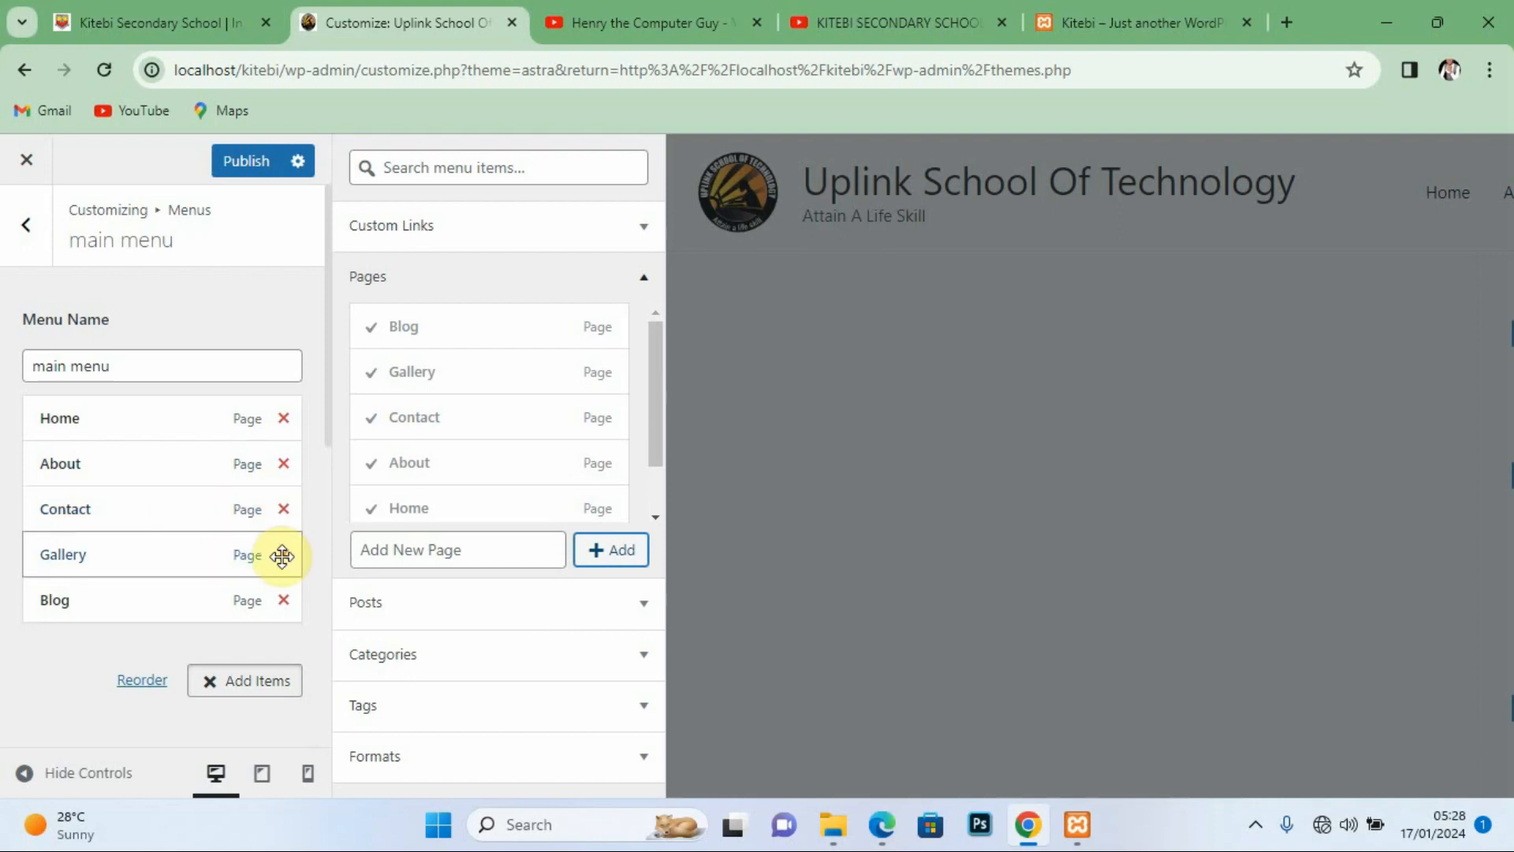
{"action": "scroll", "coordinate": [329, 379], "scroll_direction": "down", "scroll_amount": 2}
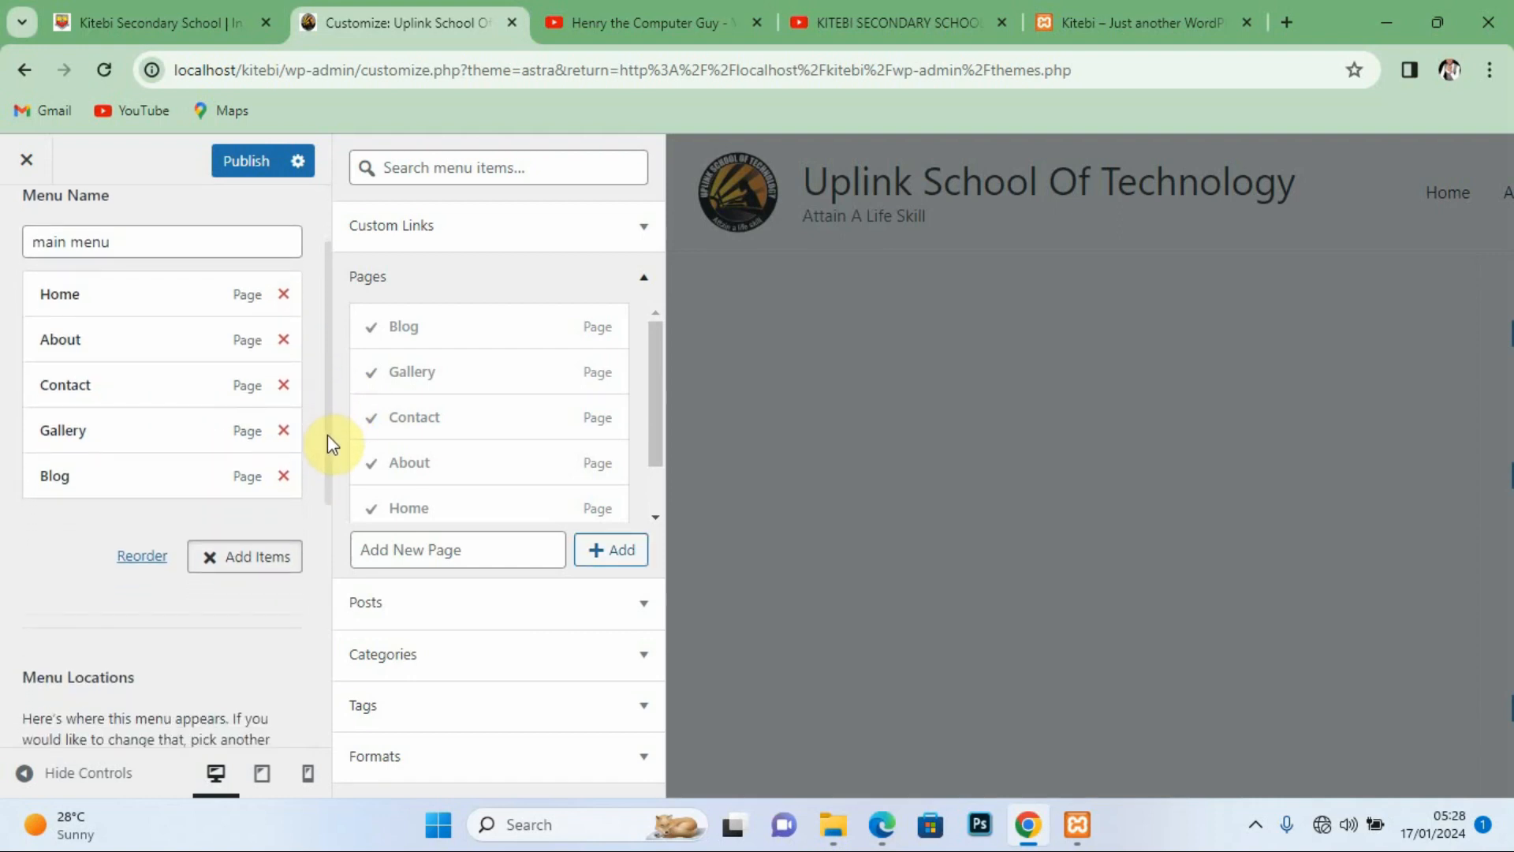
{"action": "scroll", "coordinate": [328, 457], "scroll_direction": "down", "scroll_amount": 2}
{"action": "scroll", "coordinate": [328, 553], "scroll_direction": "down", "scroll_amount": 5}
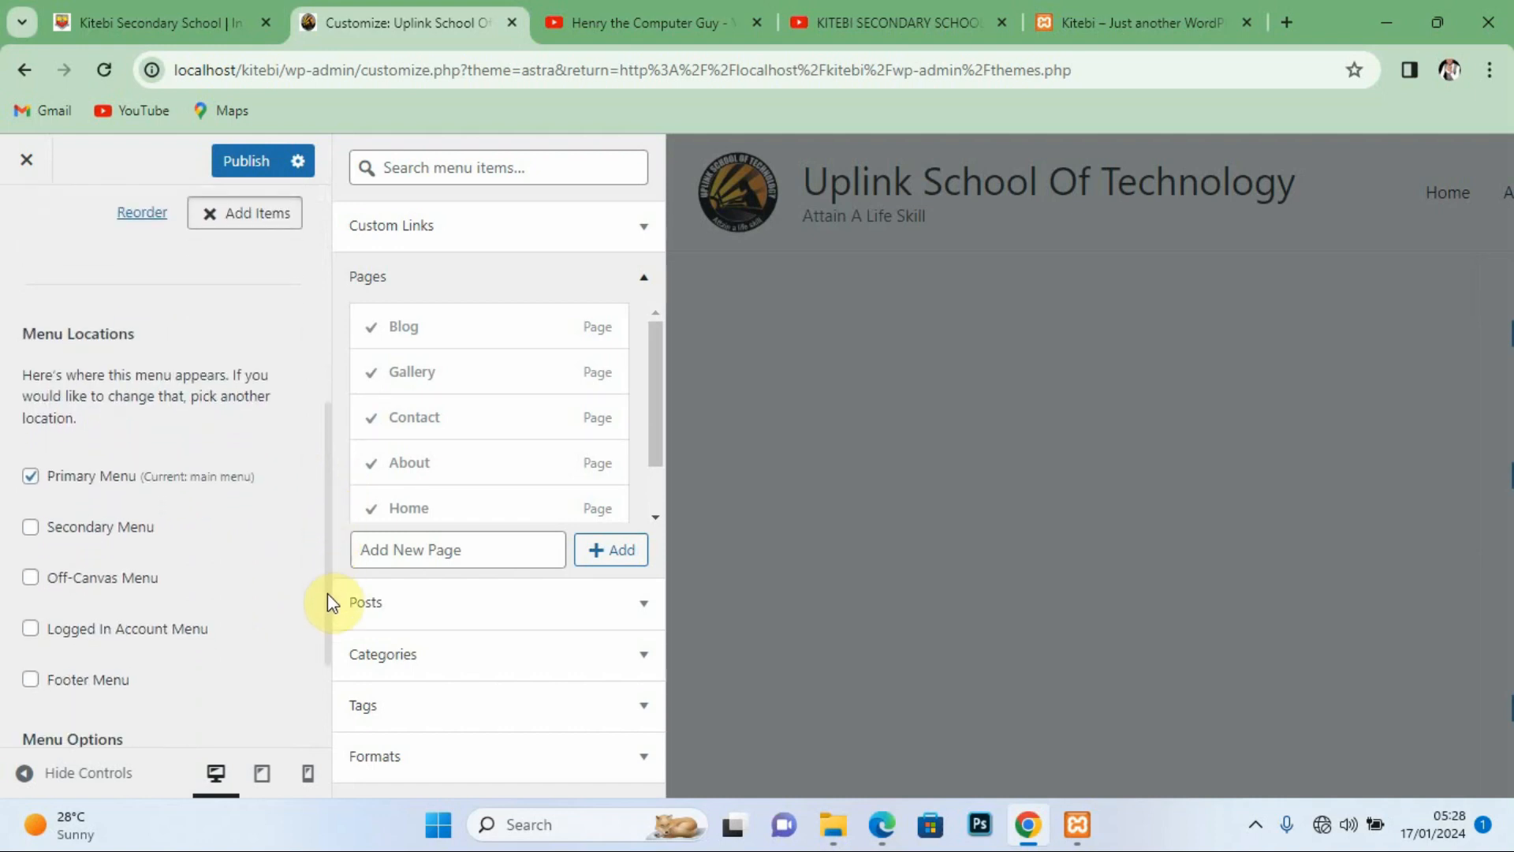
{"action": "scroll", "coordinate": [333, 631], "scroll_direction": "up", "scroll_amount": 5}
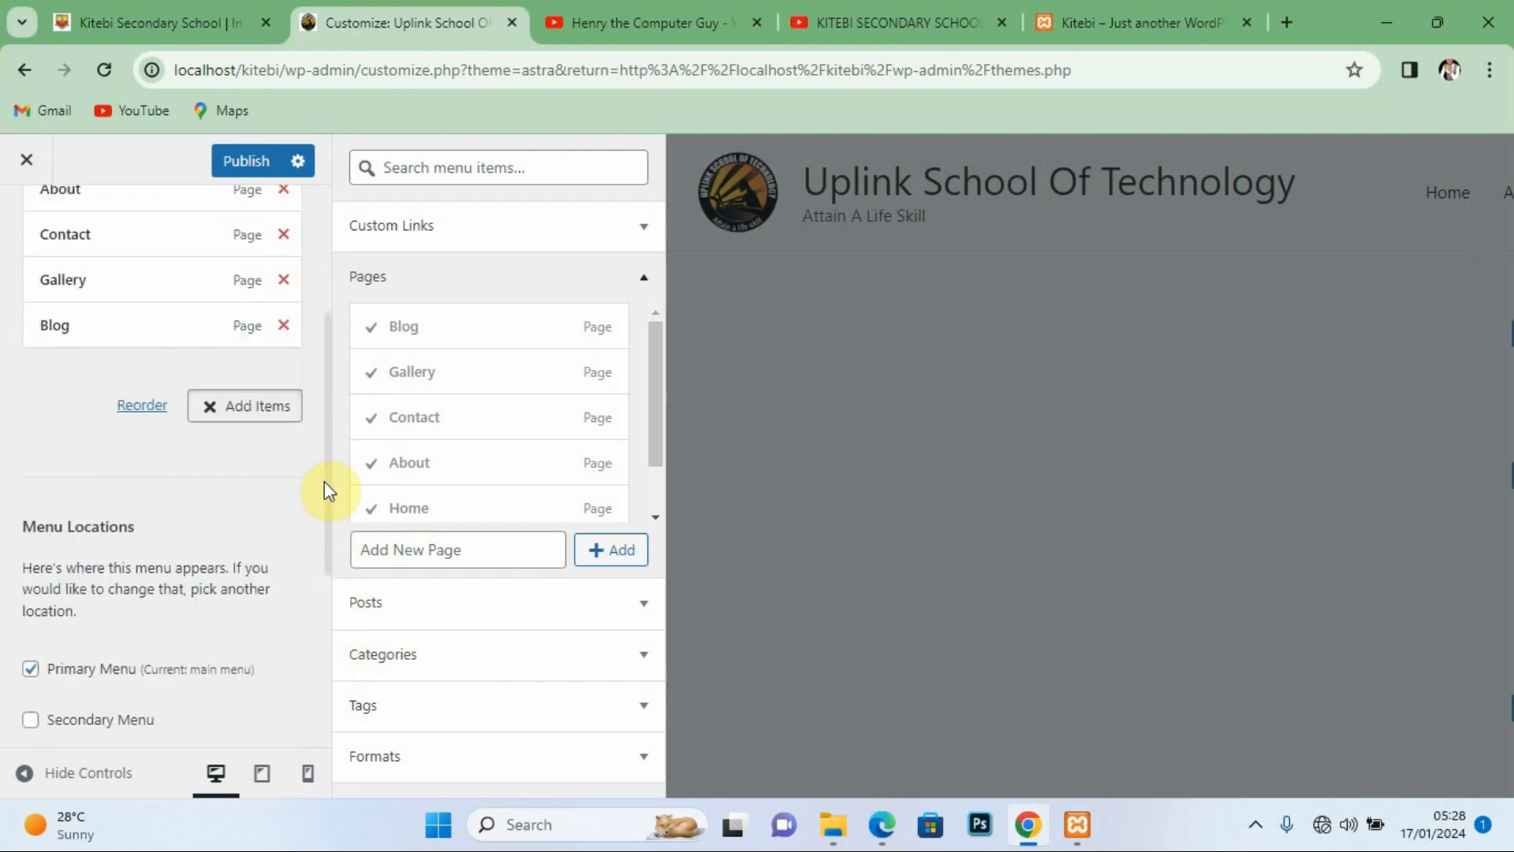
Step: Add the existing Home custom link from the list of available pages to the main menu
{"action": "left_click_drag", "start_coordinate": [651, 400], "coordinate": [655, 463]}
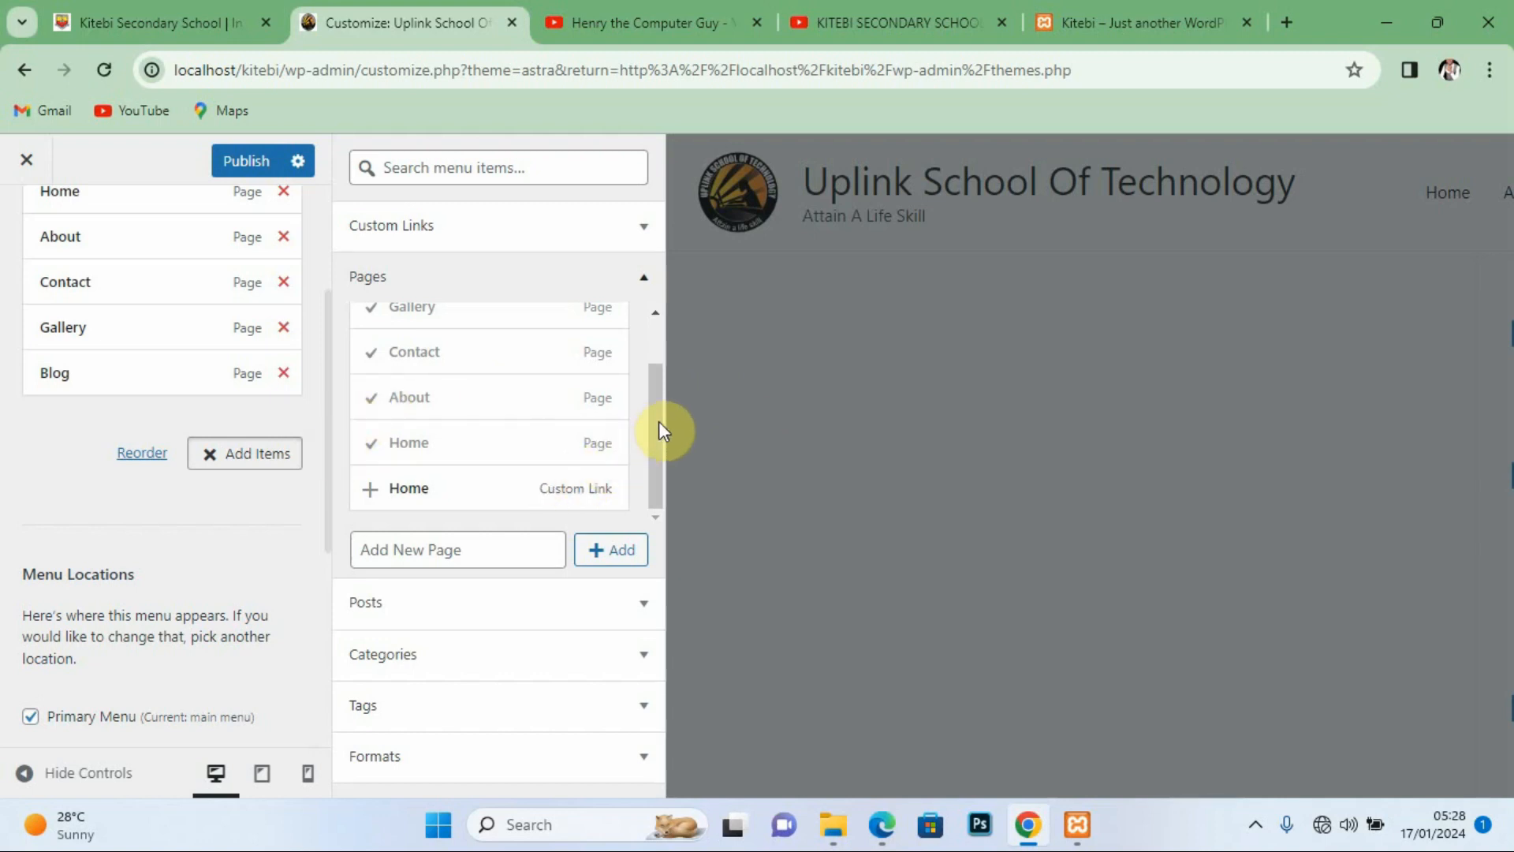
{"action": "left_click_drag", "start_coordinate": [650, 415], "coordinate": [655, 315]}
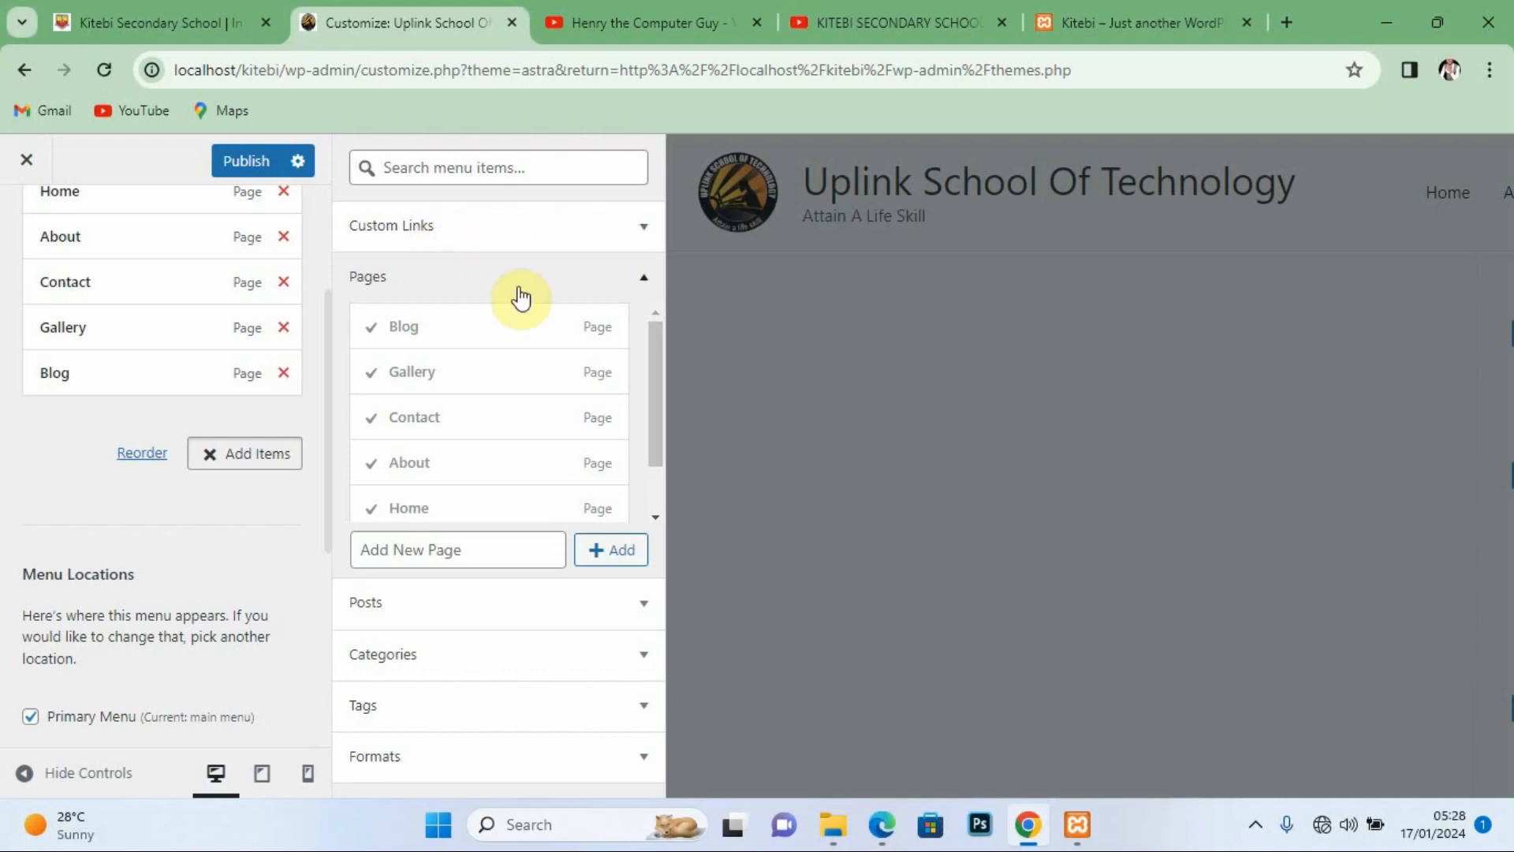
{"action": "left_click_drag", "start_coordinate": [650, 418], "coordinate": [654, 467]}
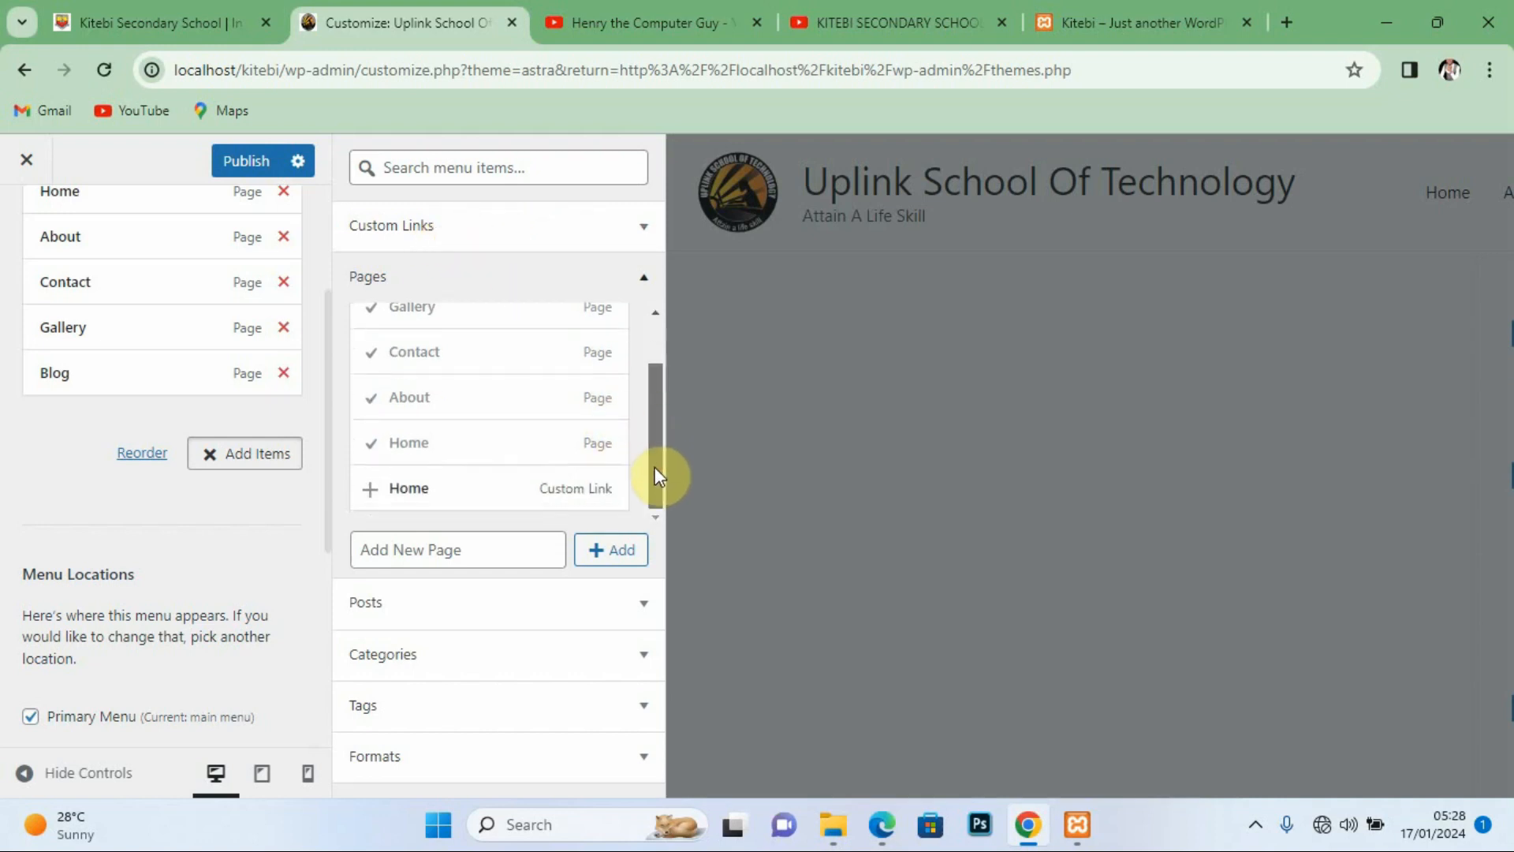
{"action": "left_click", "coordinate": [577, 485]}
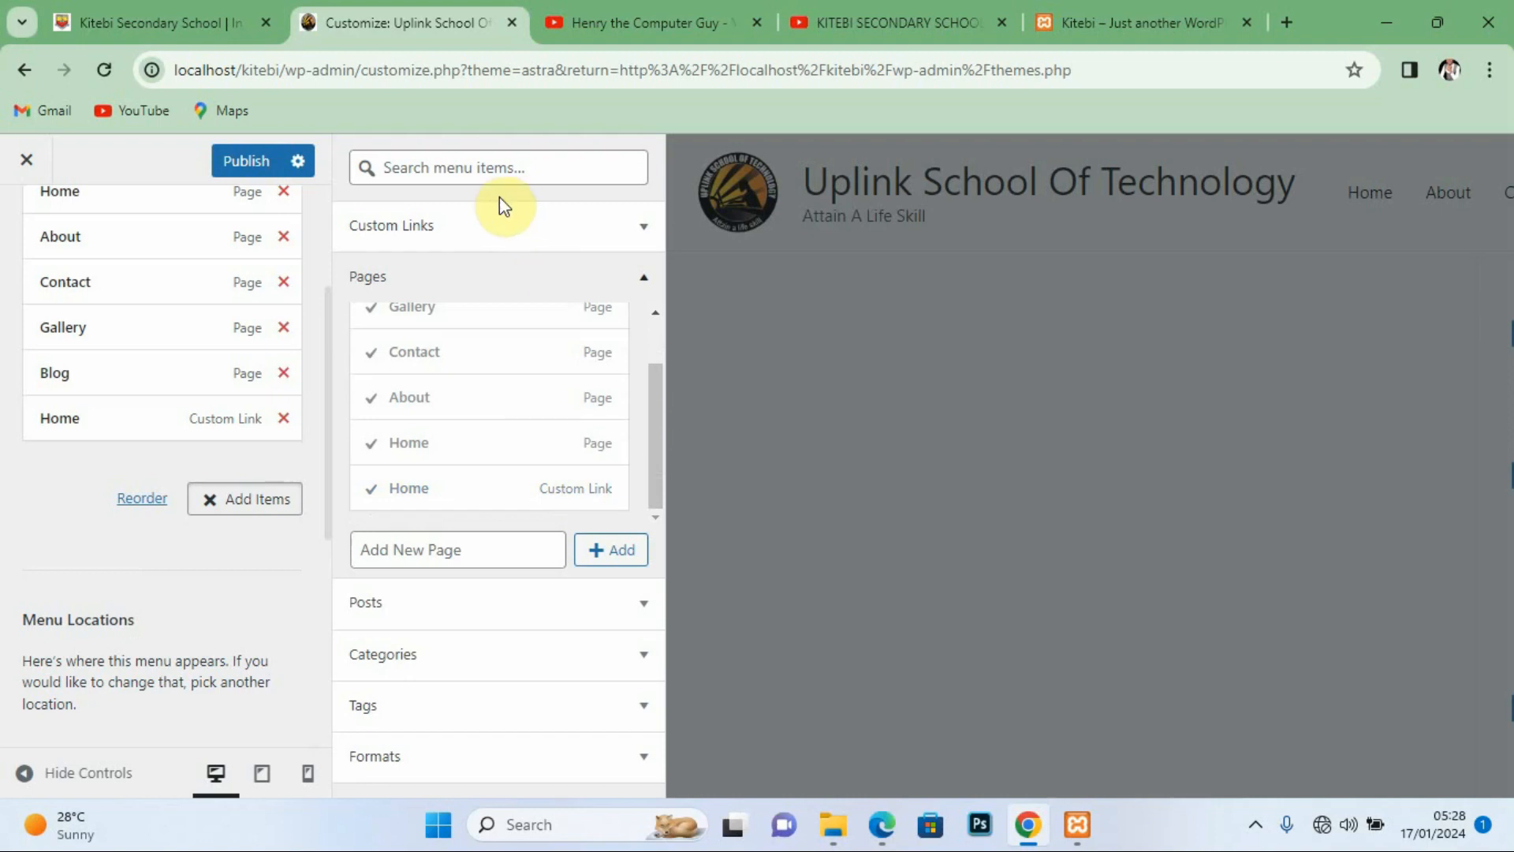
Step: Look up the Kitebiss YouTube channel address among the channel's links as an example URL for a custom menu link
{"action": "left_click", "coordinate": [479, 231]}
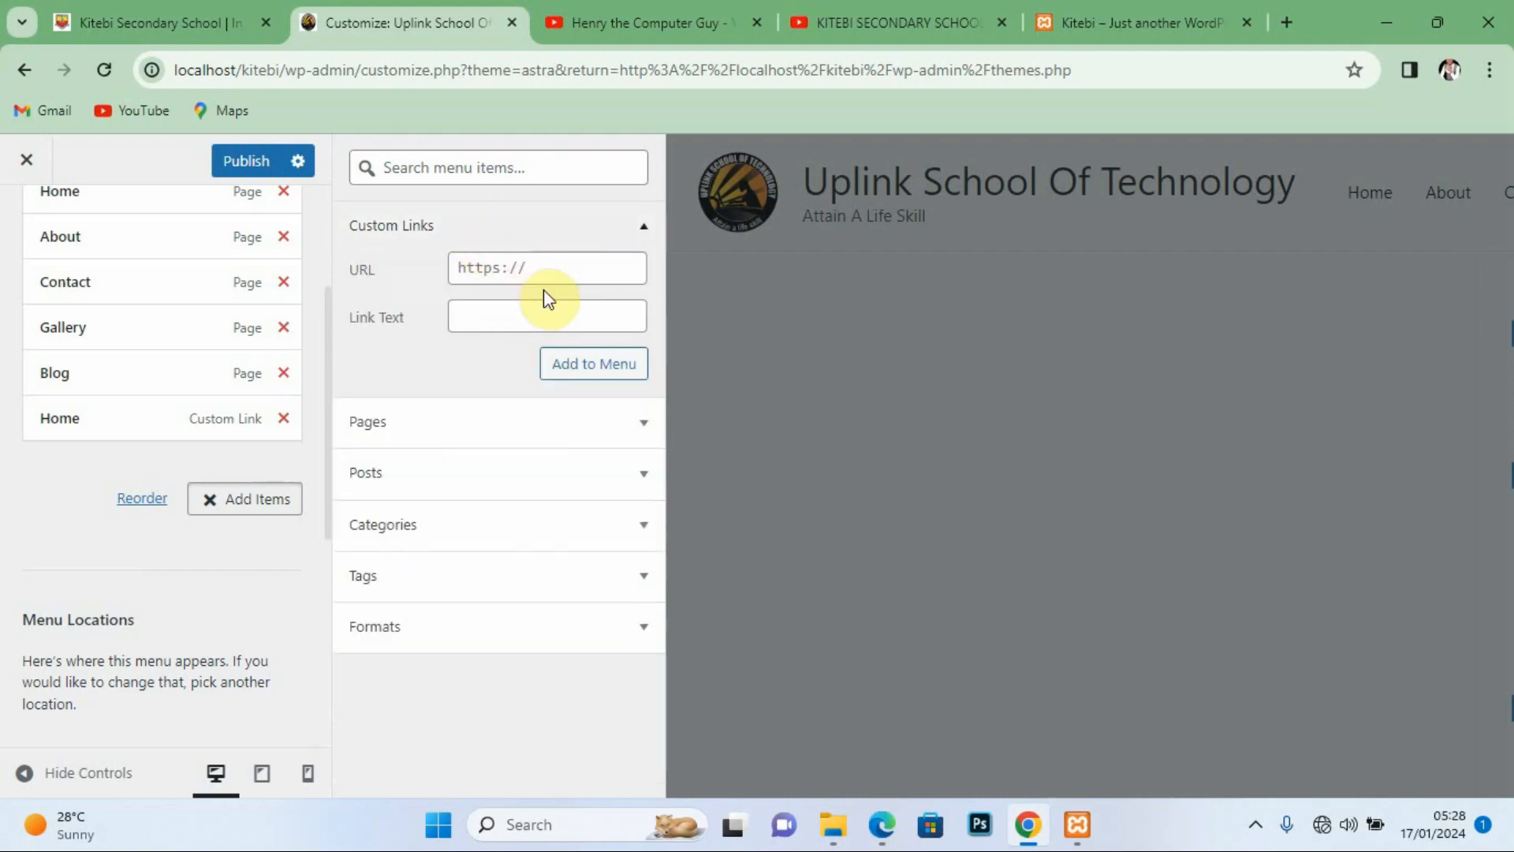
{"action": "left_click", "coordinate": [550, 269]}
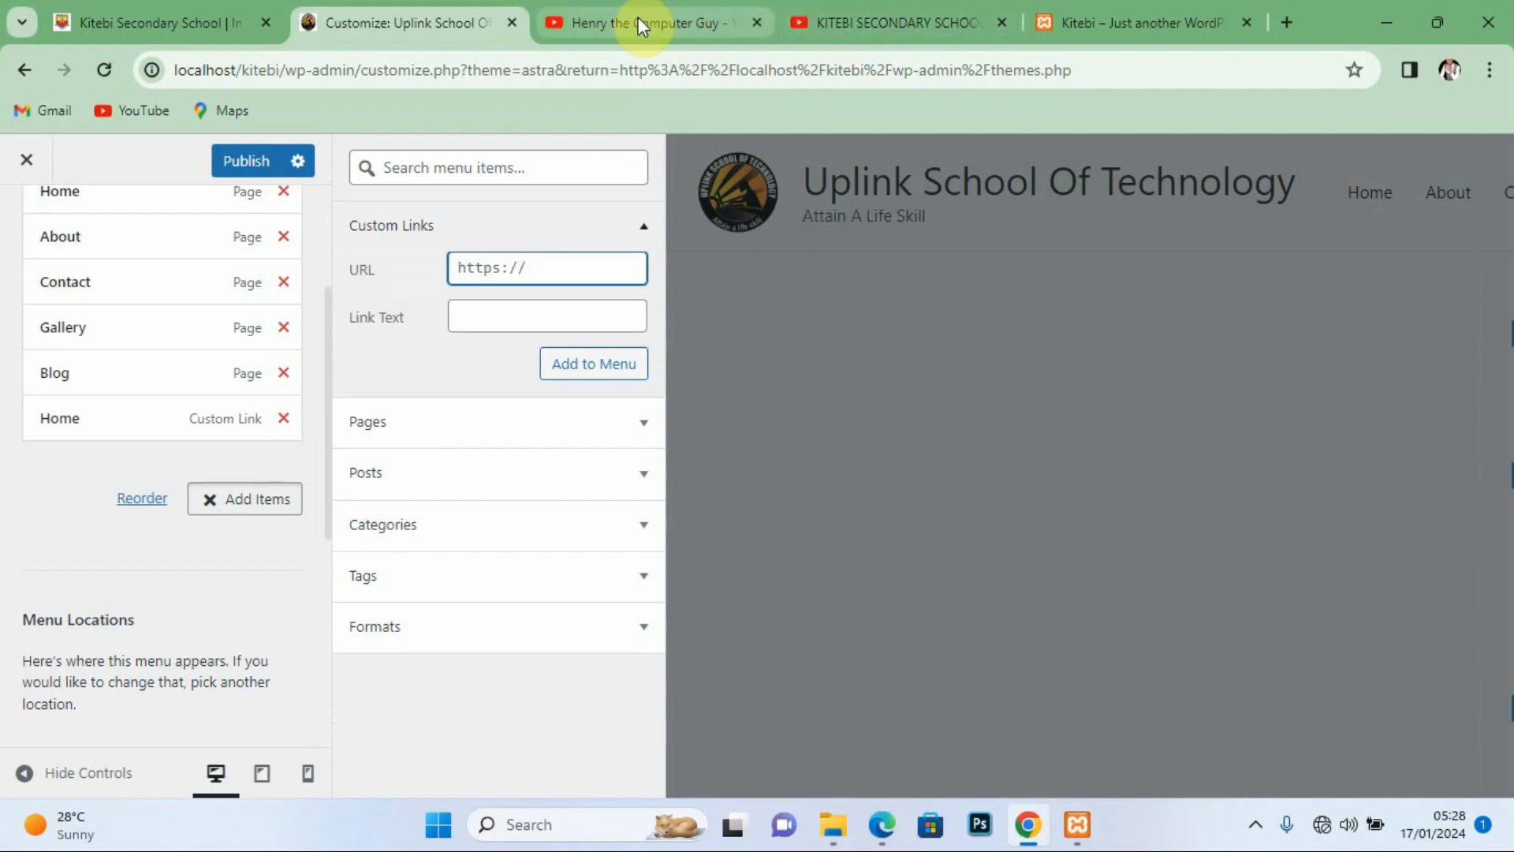
{"action": "left_click", "coordinate": [865, 12]}
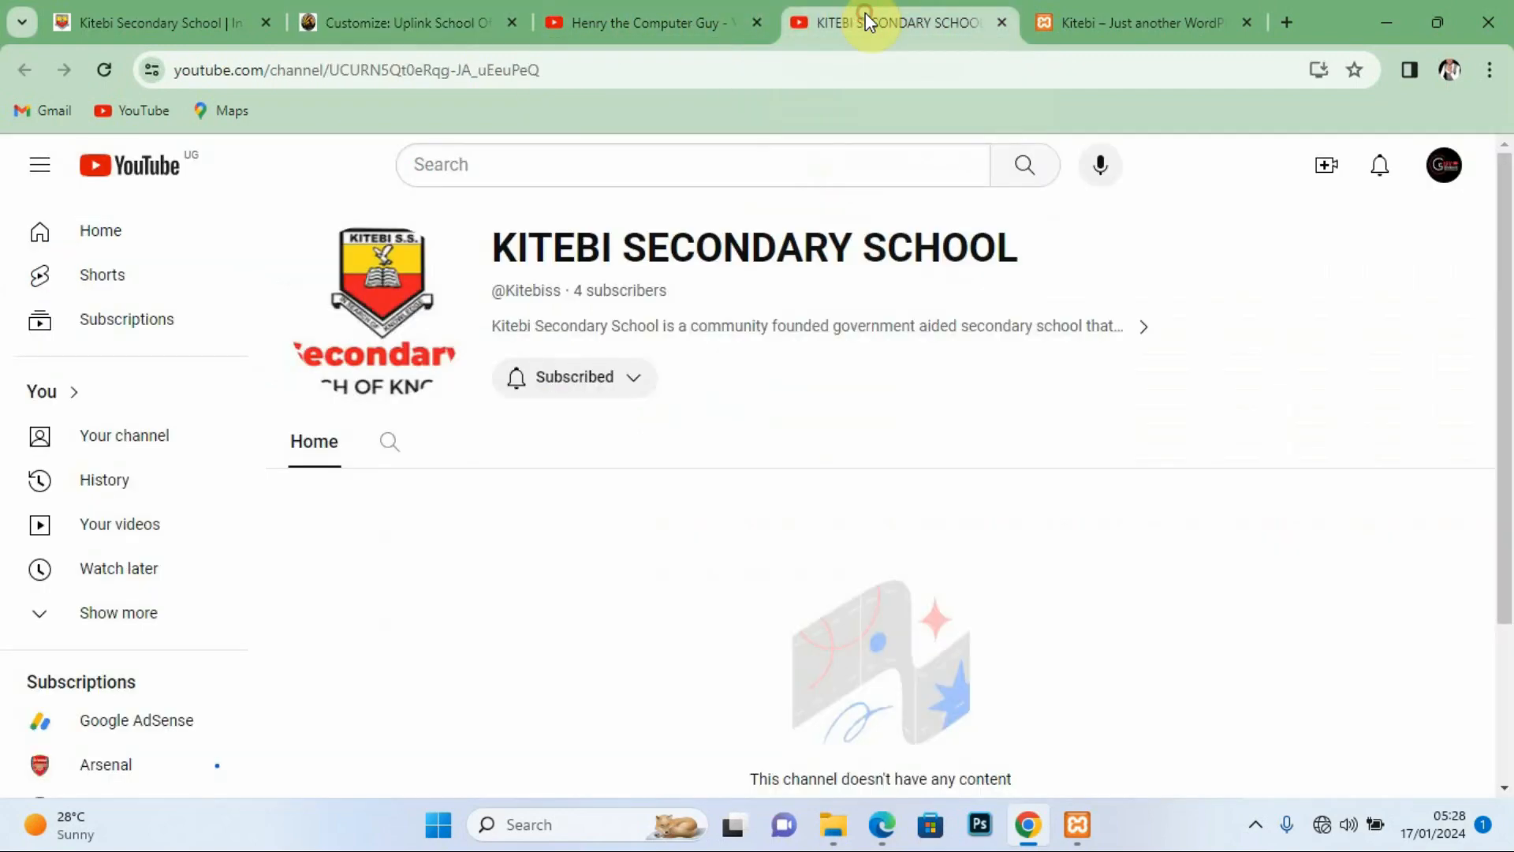
{"action": "left_click", "coordinate": [604, 24]}
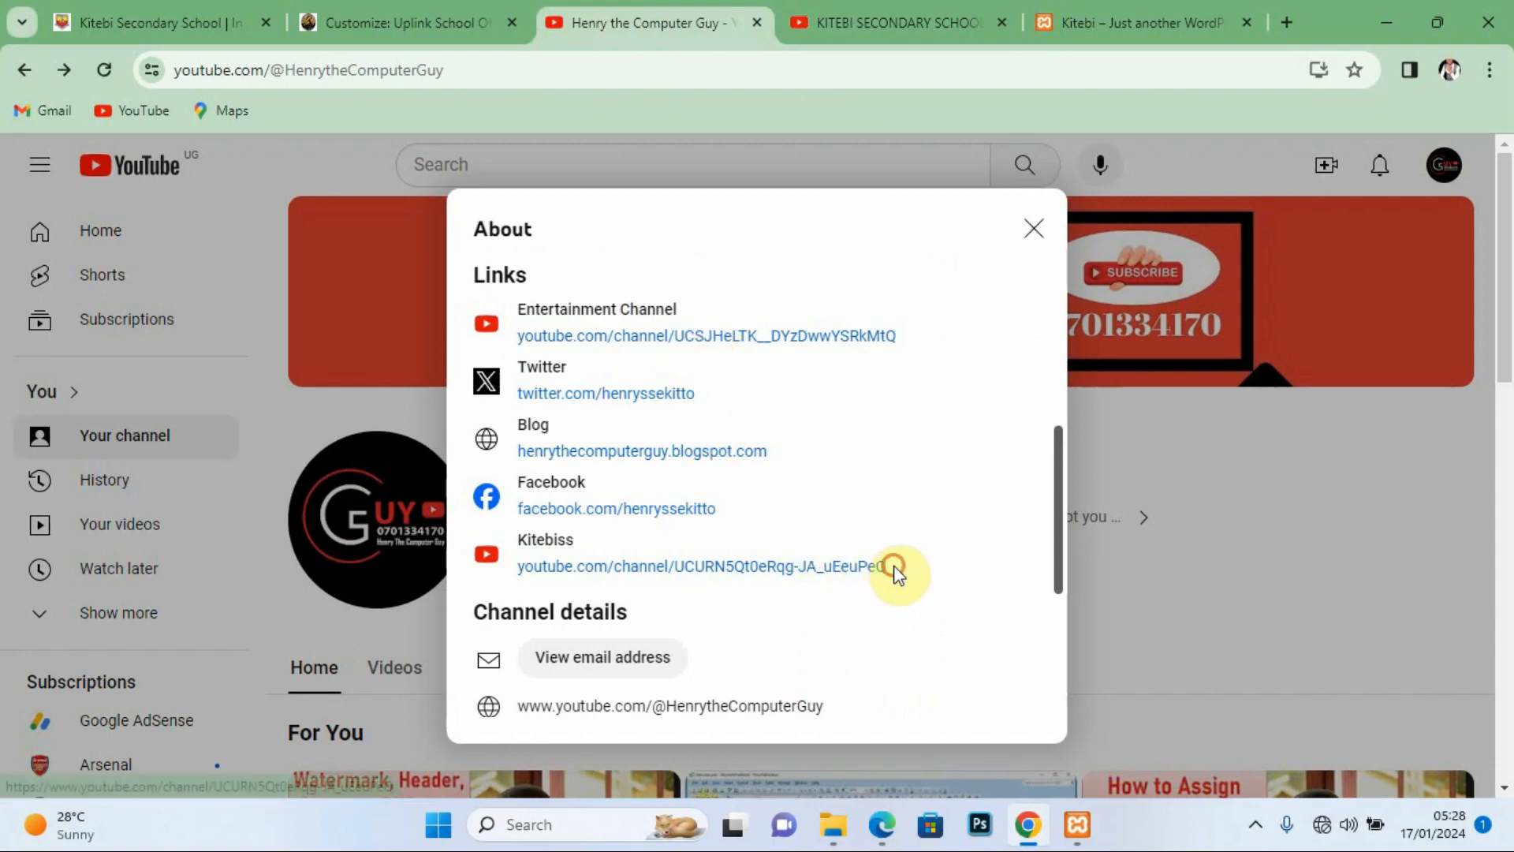
{"action": "left_click_drag", "start_coordinate": [888, 568], "coordinate": [518, 575]}
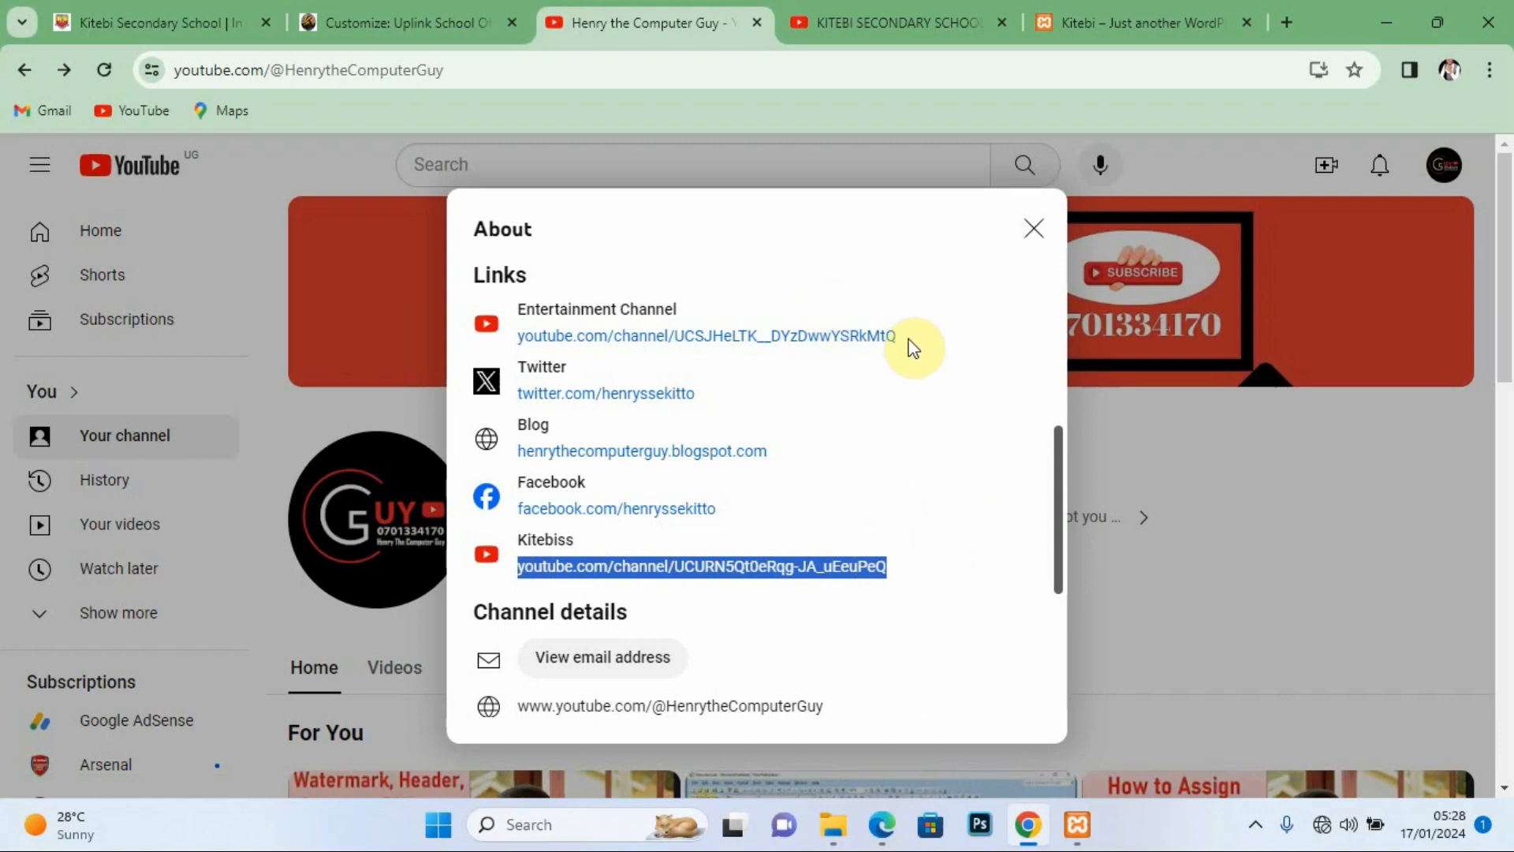
{"action": "left_click", "coordinate": [449, 11]}
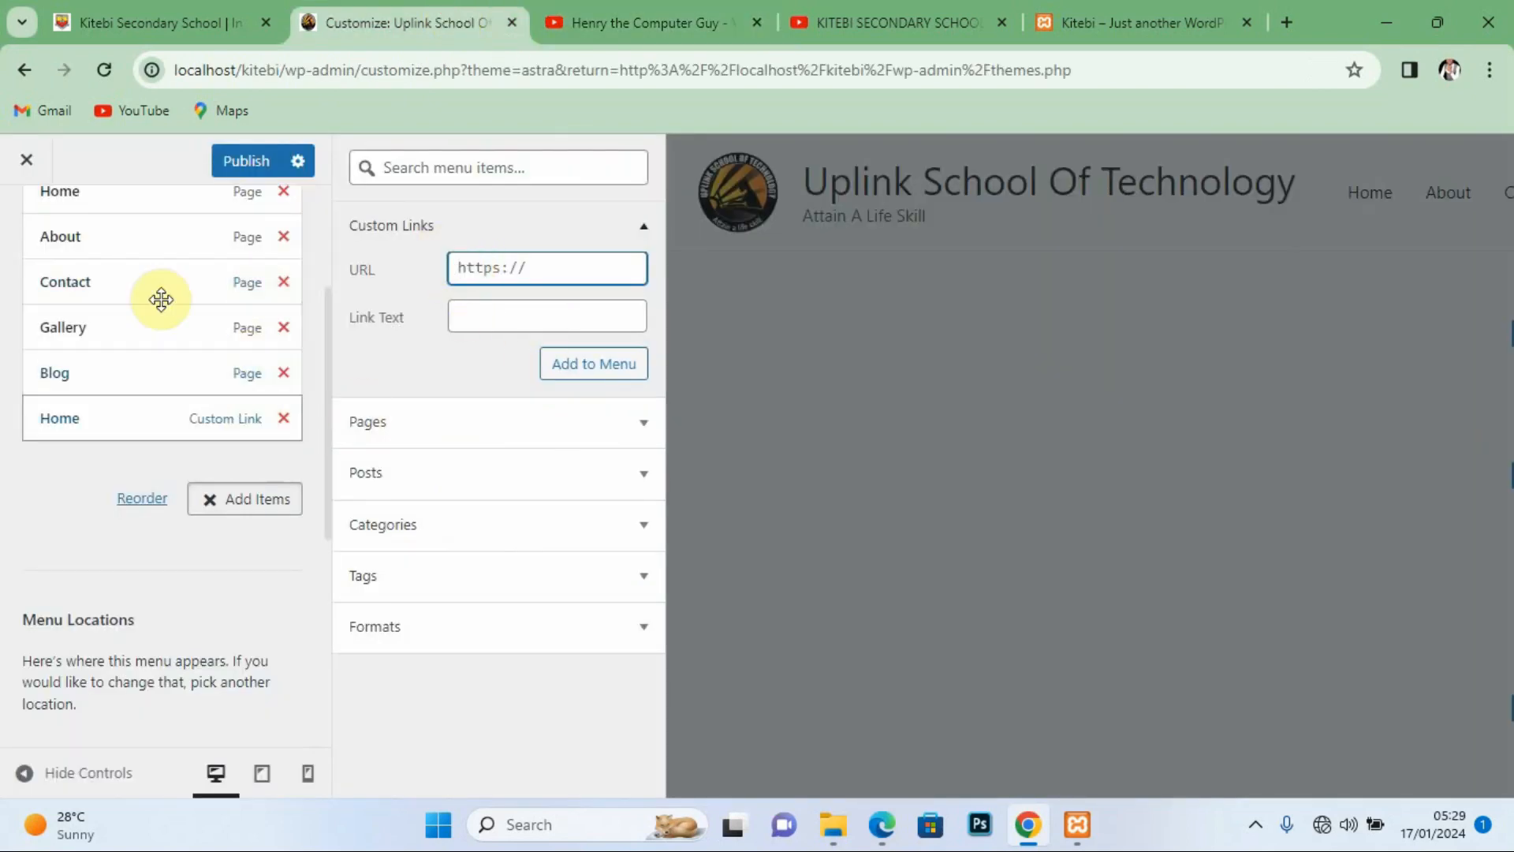
Step: Remove the Home custom link from the main menu and return to the main customizer options
{"action": "left_click", "coordinate": [284, 419]}
{"action": "scroll", "coordinate": [328, 378], "scroll_direction": "up", "scroll_amount": 2}
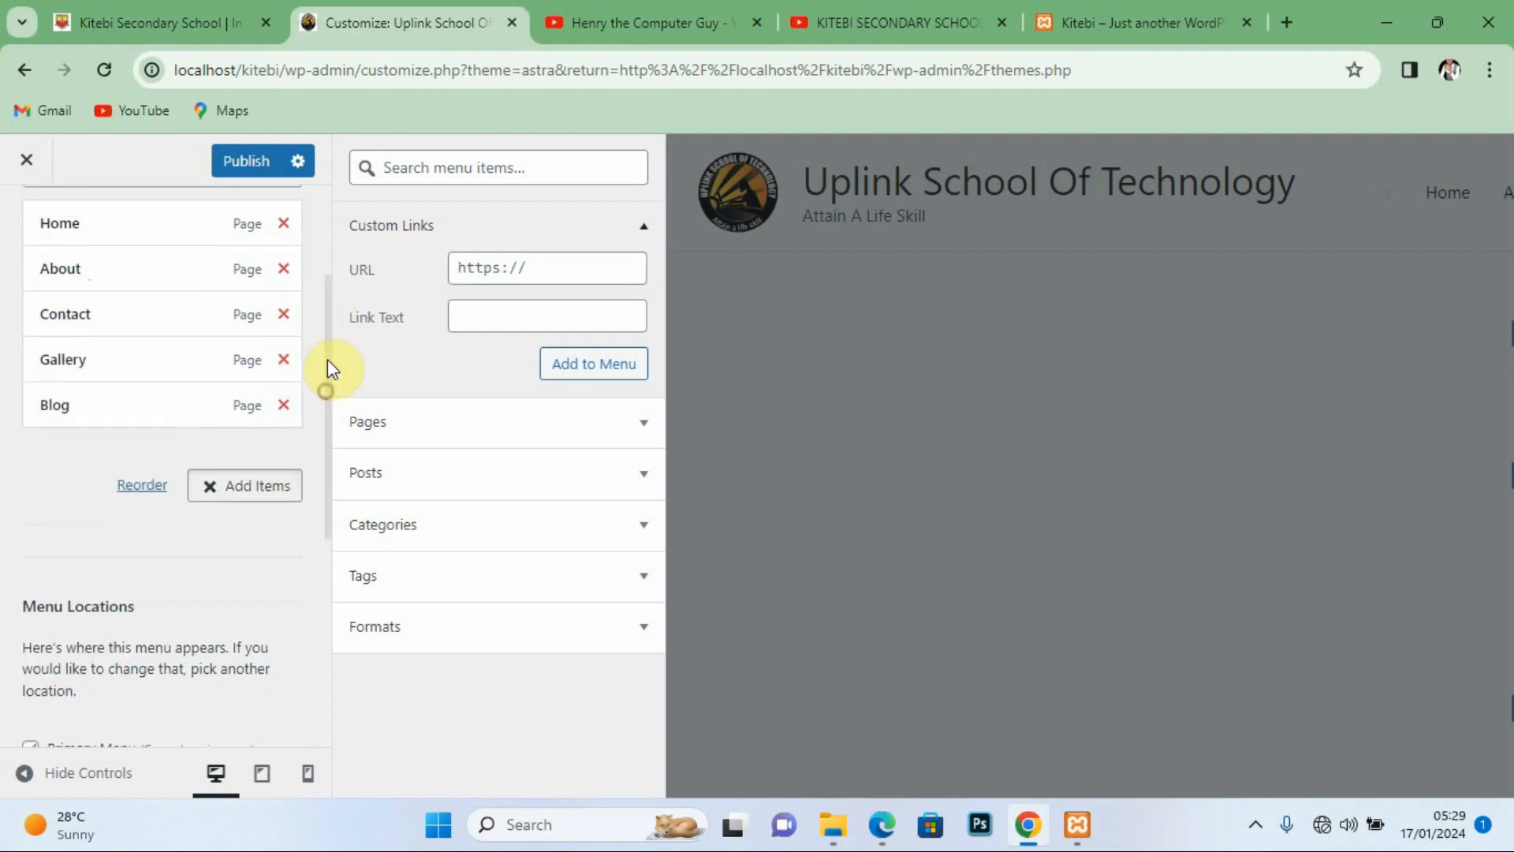
{"action": "left_click_drag", "start_coordinate": [329, 353], "coordinate": [328, 254]}
{"action": "left_click", "coordinate": [28, 241]}
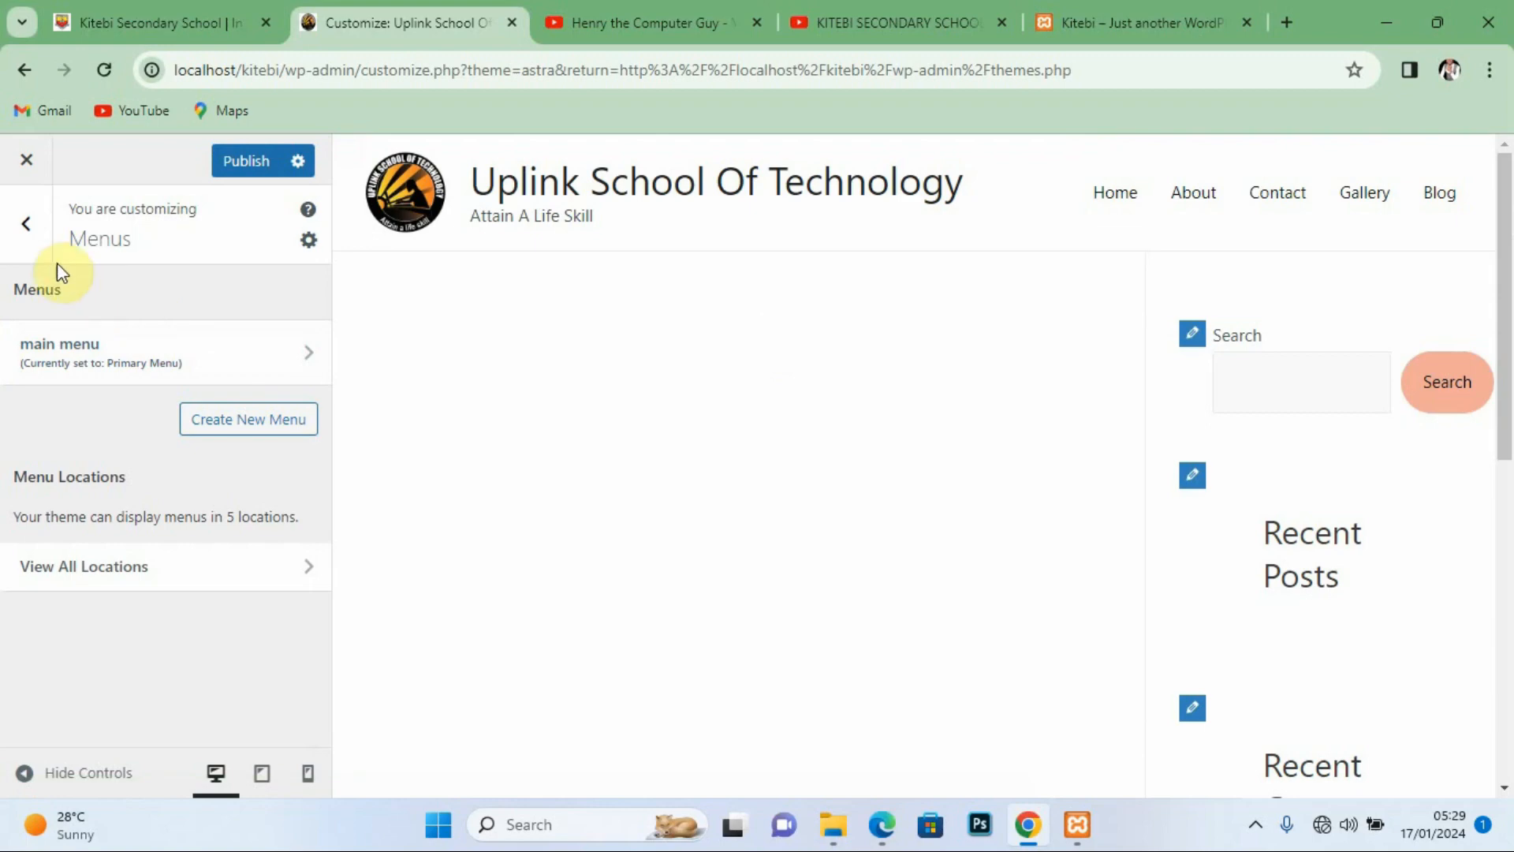
{"action": "left_click", "coordinate": [26, 232]}
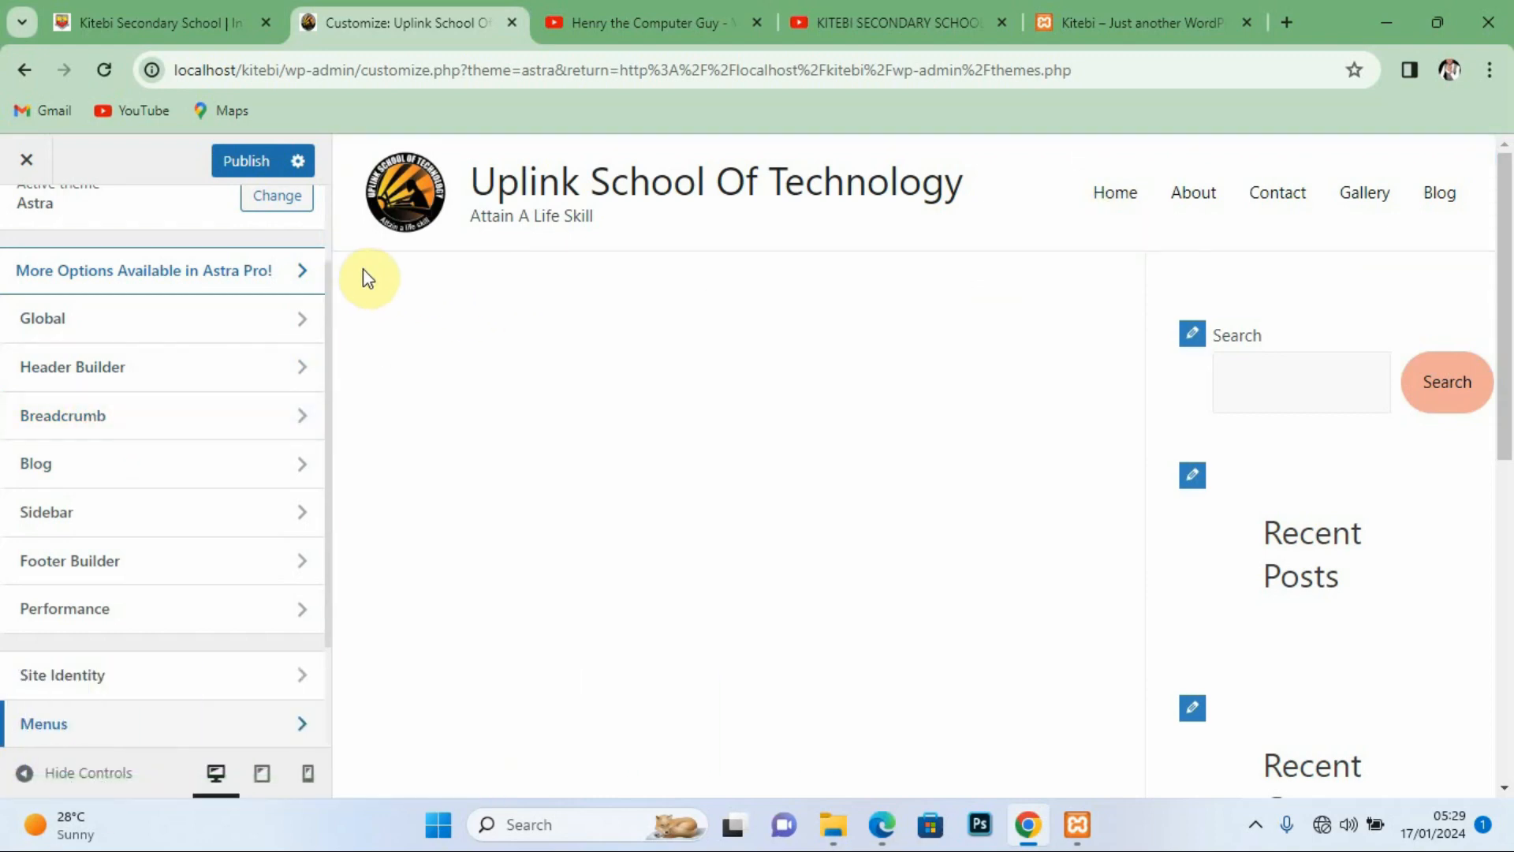
Step: Set the breadcrumb's header position to After
{"action": "left_click", "coordinate": [72, 416]}
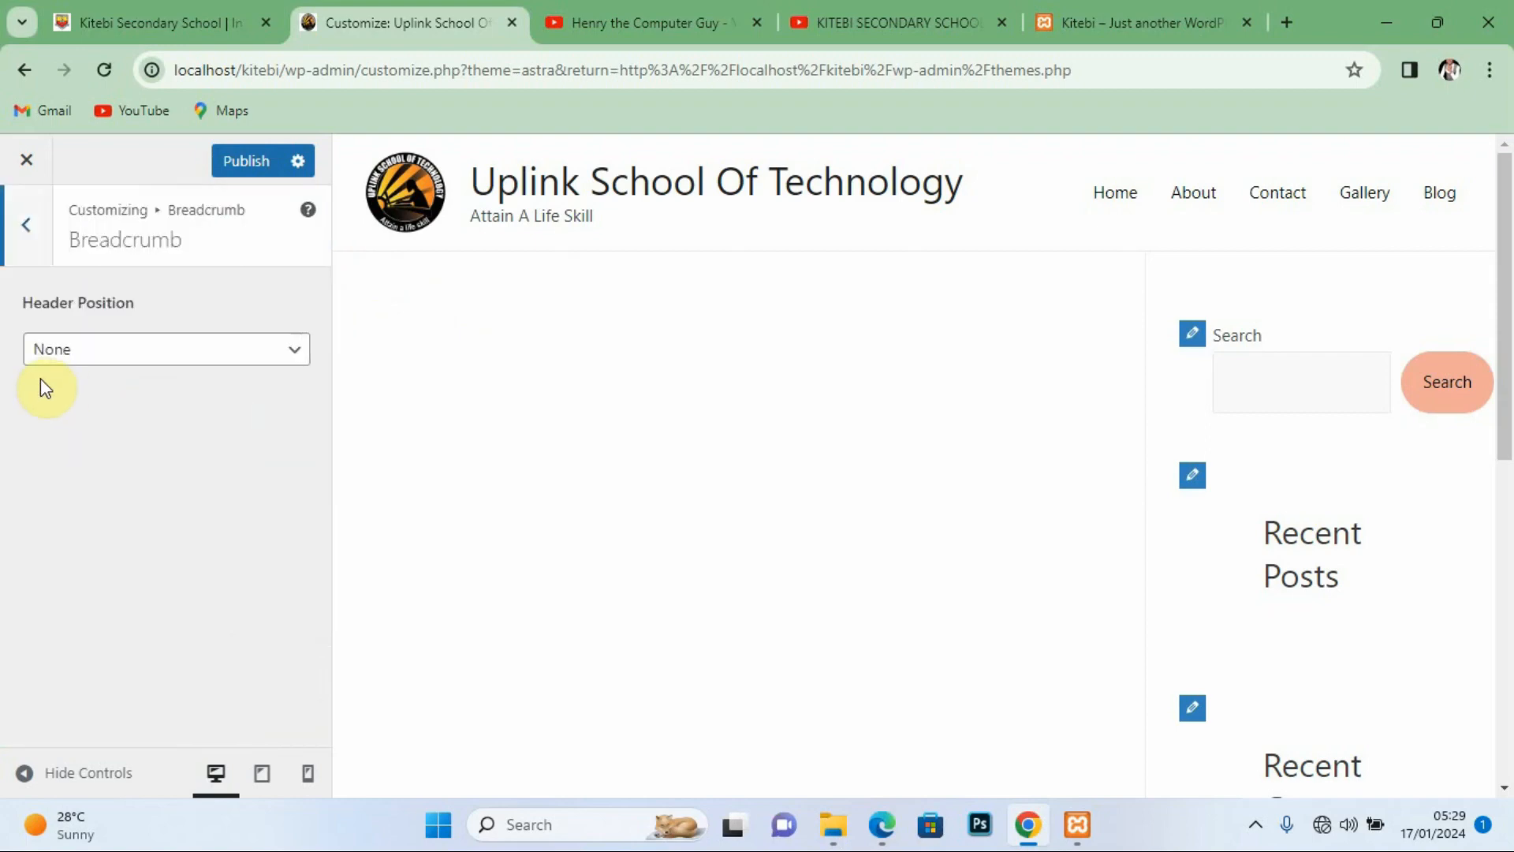
{"action": "left_click", "coordinate": [289, 349]}
{"action": "left_click", "coordinate": [65, 423]}
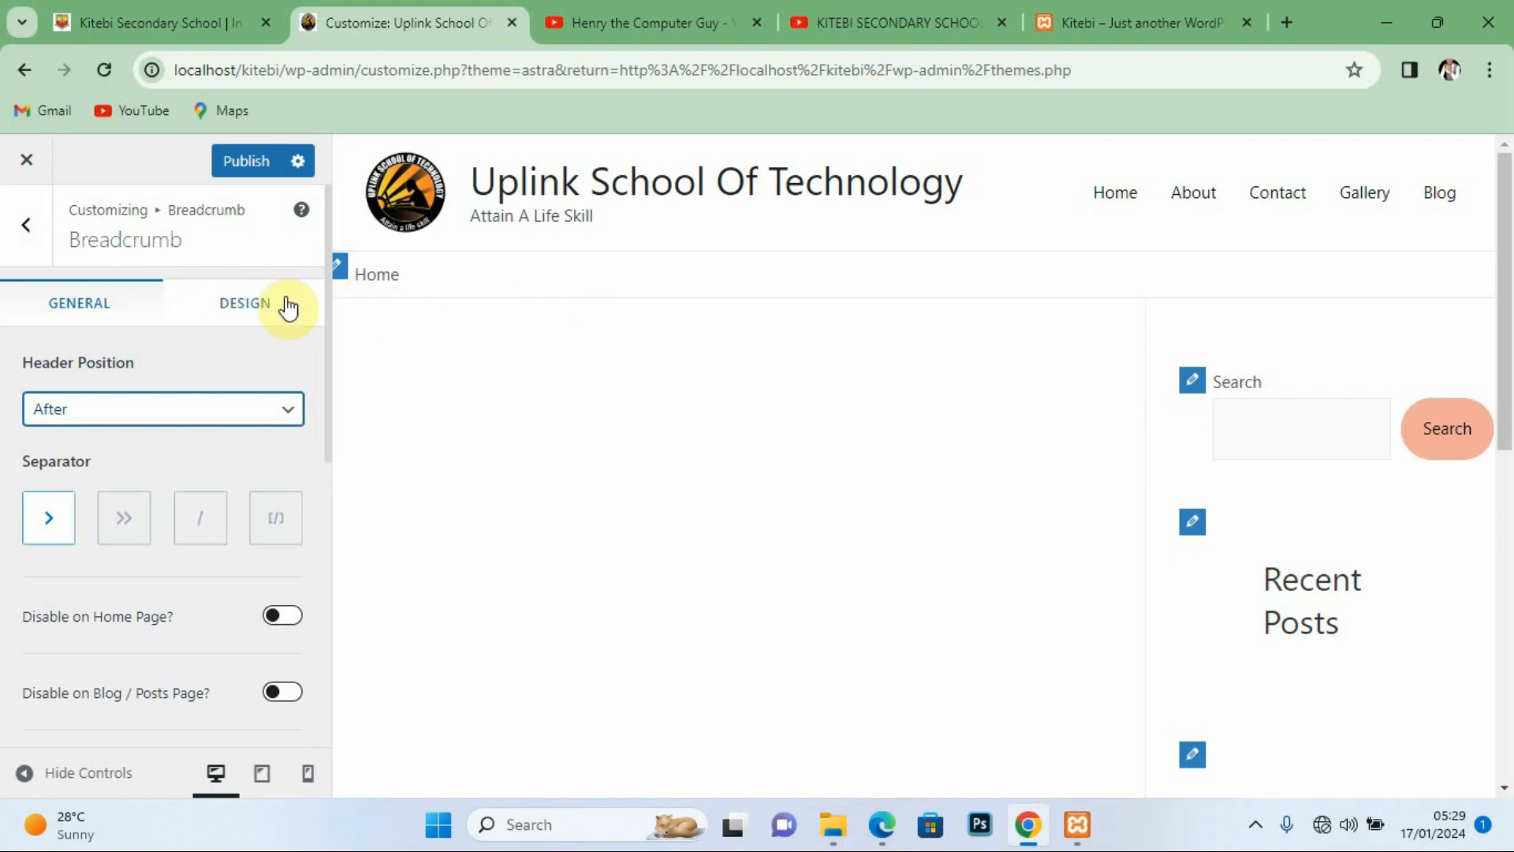
{"action": "left_click_drag", "start_coordinate": [330, 320], "coordinate": [338, 225]}
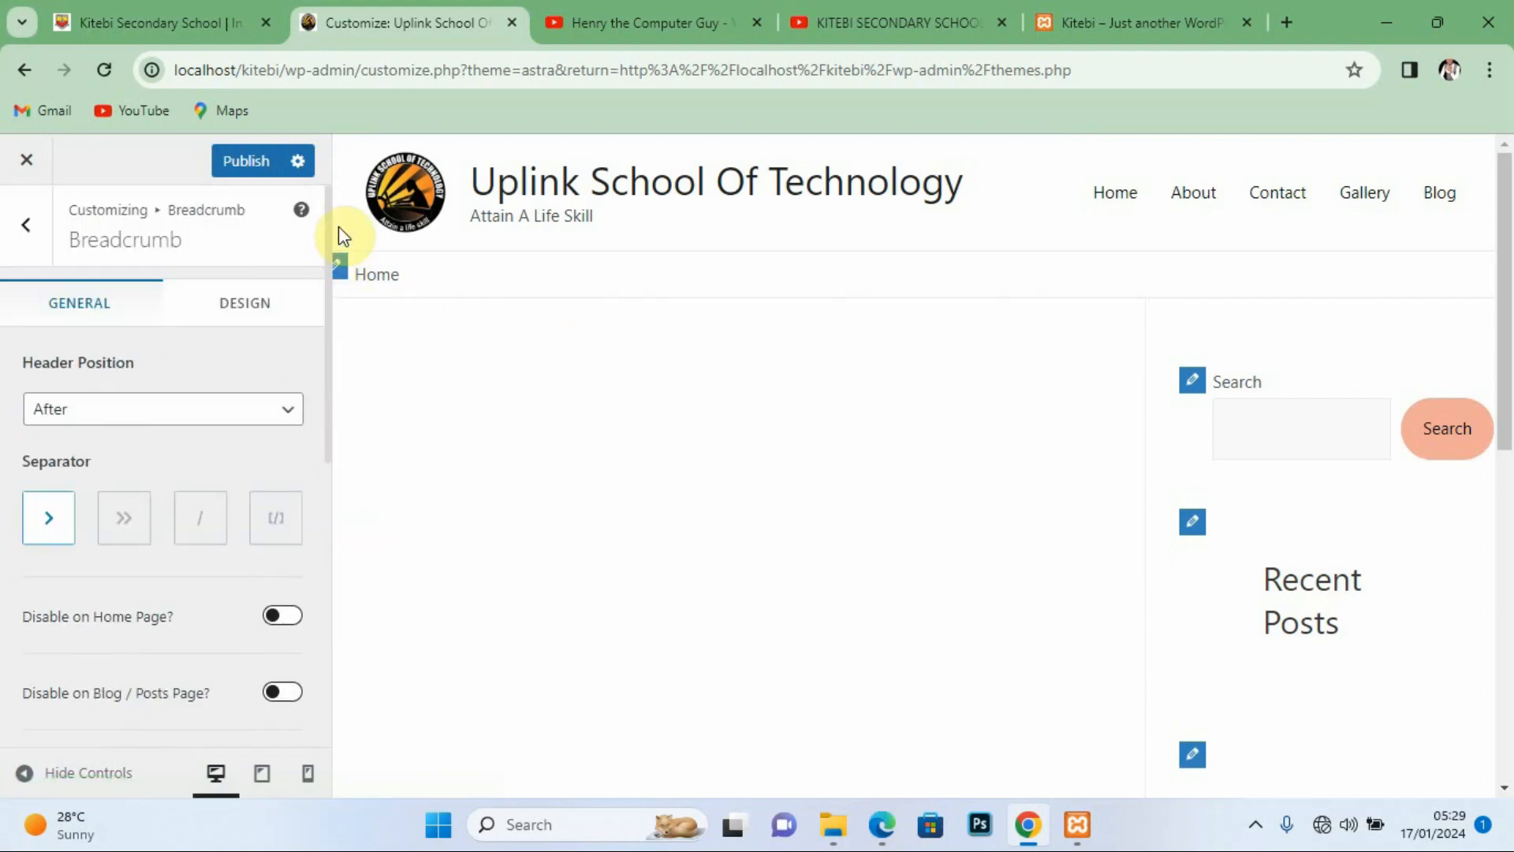
{"action": "left_click", "coordinate": [24, 225]}
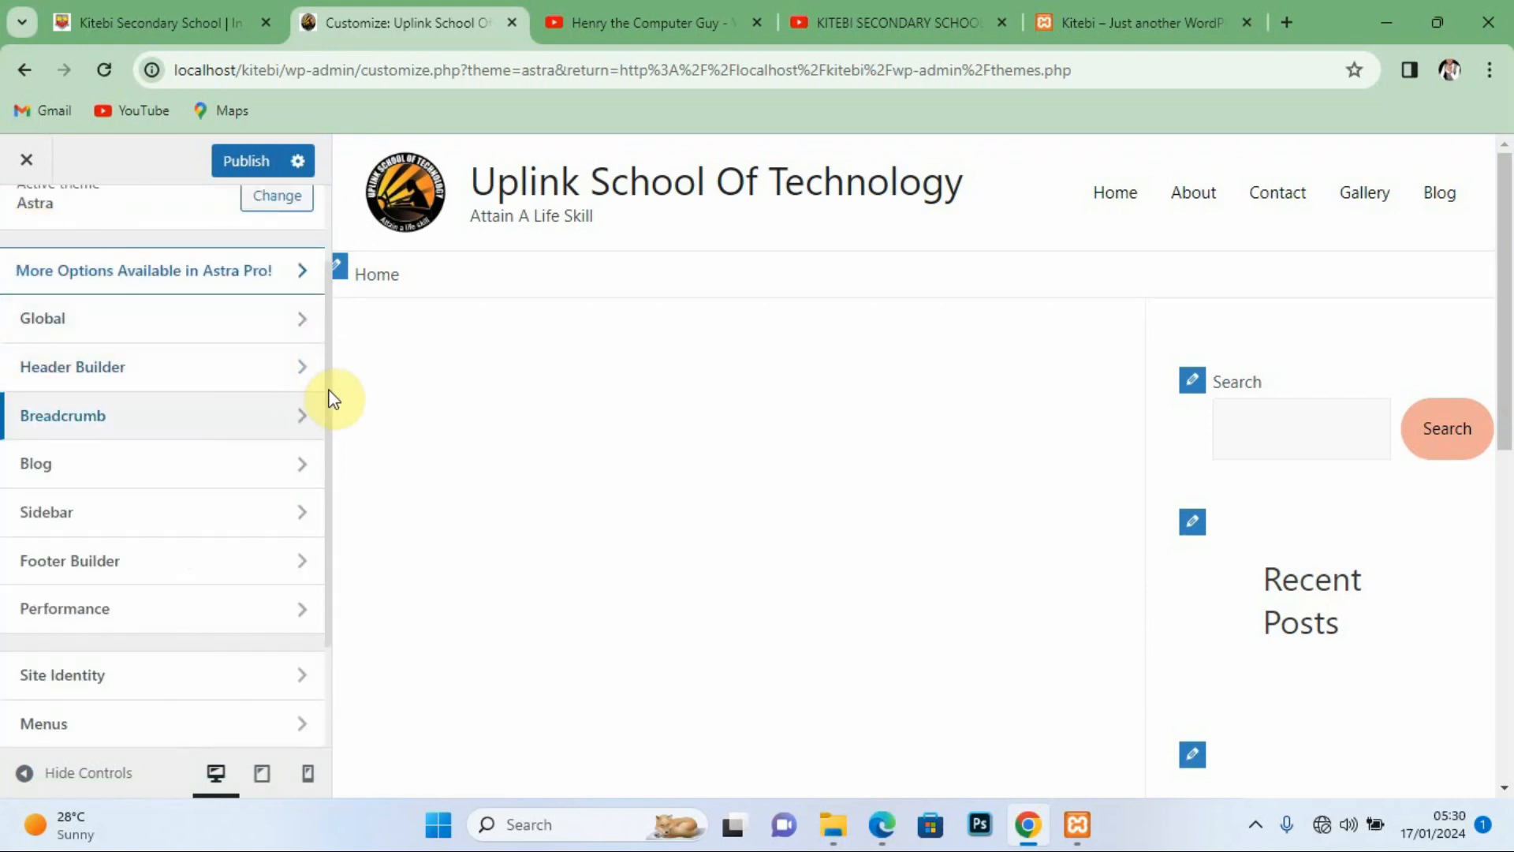
Step: Review the theme's Blog / Archive settings for content width, post structure and meta
{"action": "mouse_move", "coordinate": [330, 400]}
{"action": "left_mouse_down"}
{"action": "mouse_move", "coordinate": [328, 358]}
{"action": "mouse_move", "coordinate": [333, 408]}
{"action": "left_mouse_up"}
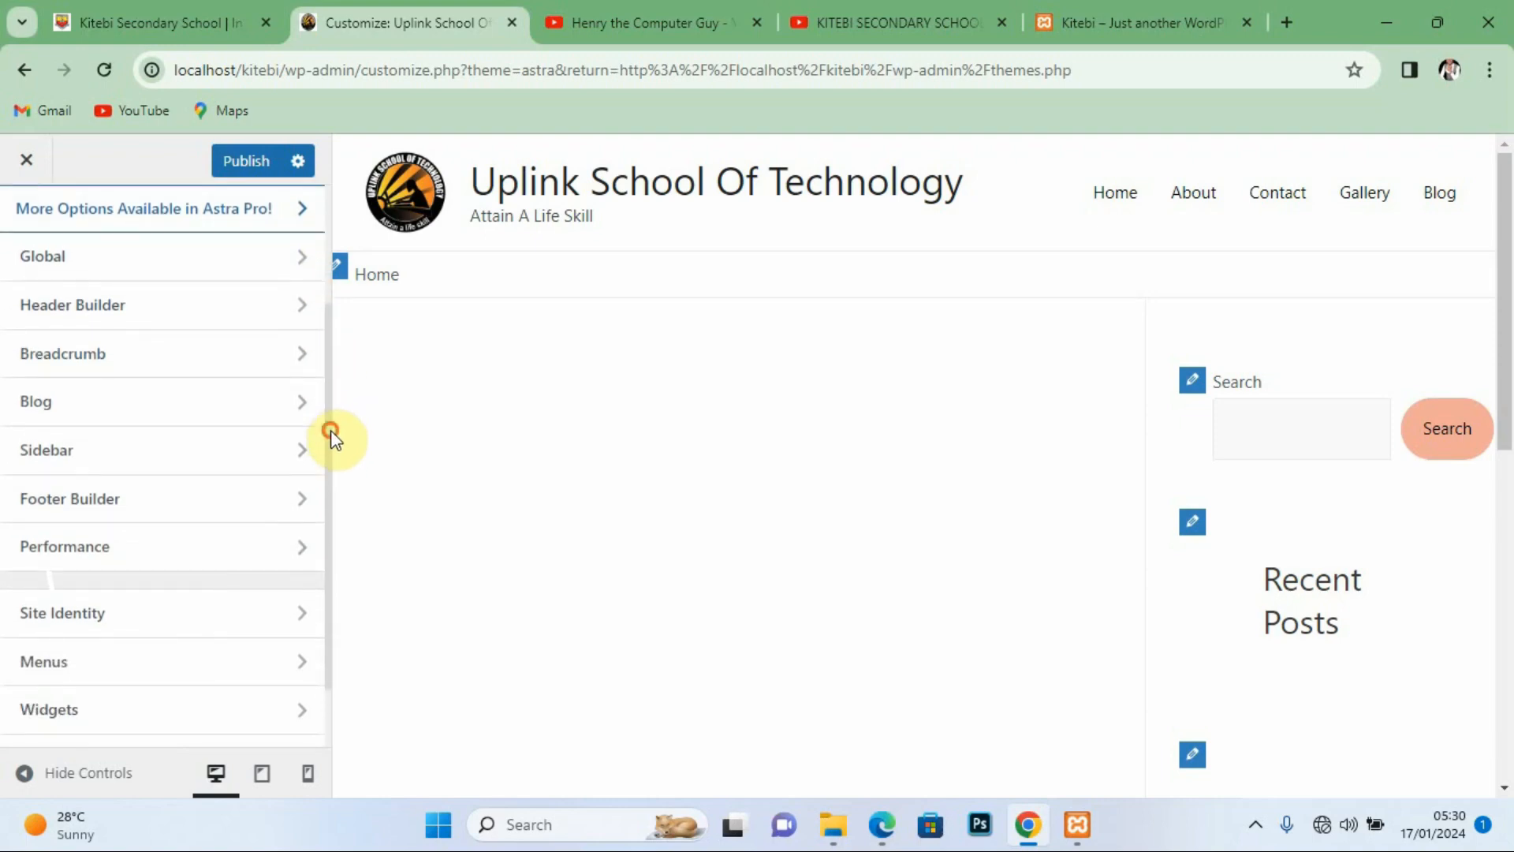
{"action": "left_click", "coordinate": [142, 402]}
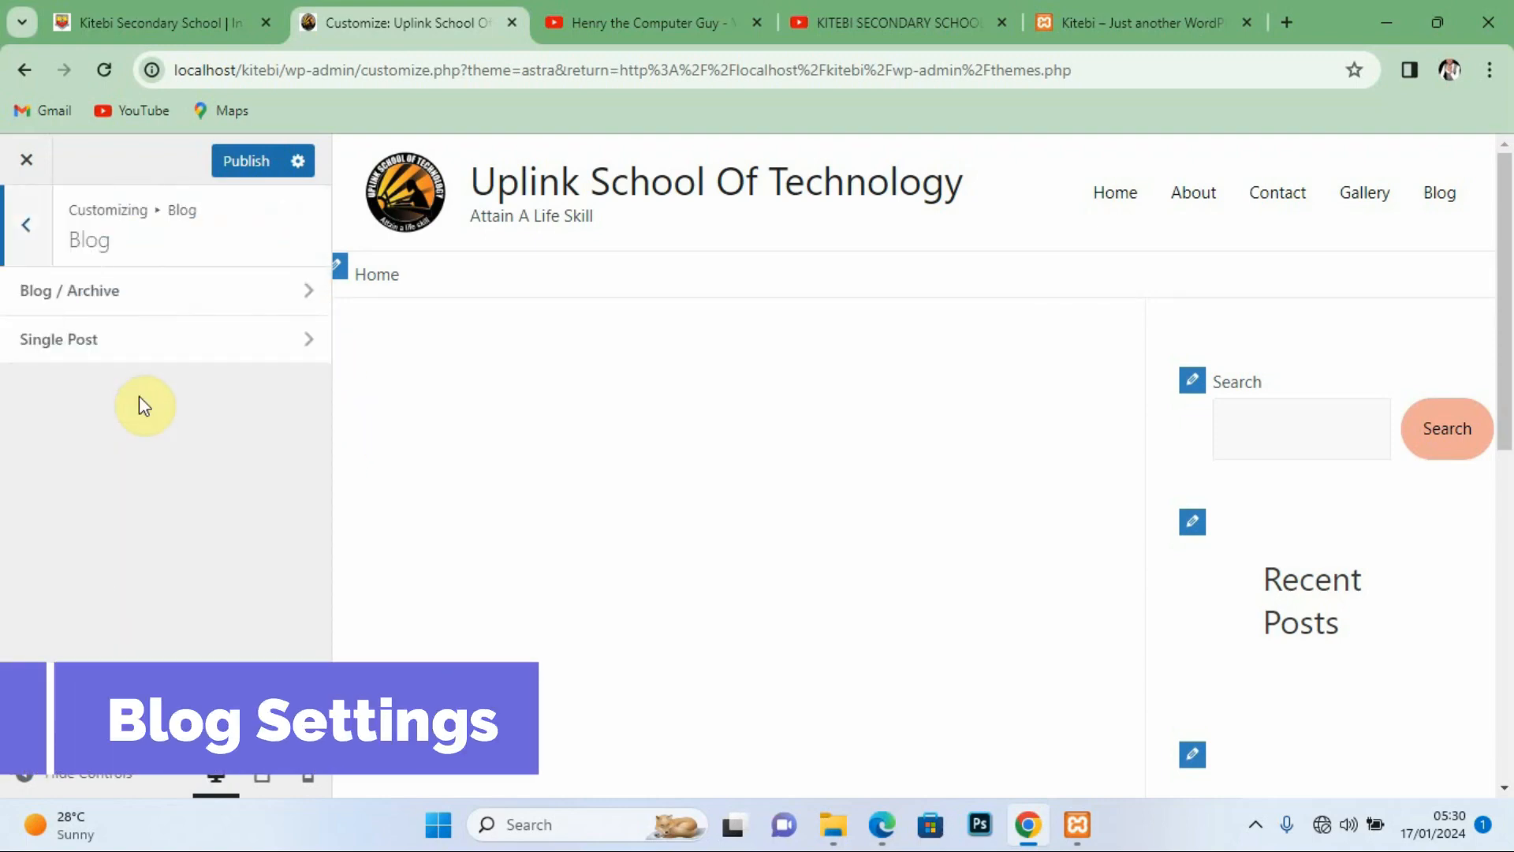
{"action": "left_click", "coordinate": [162, 296]}
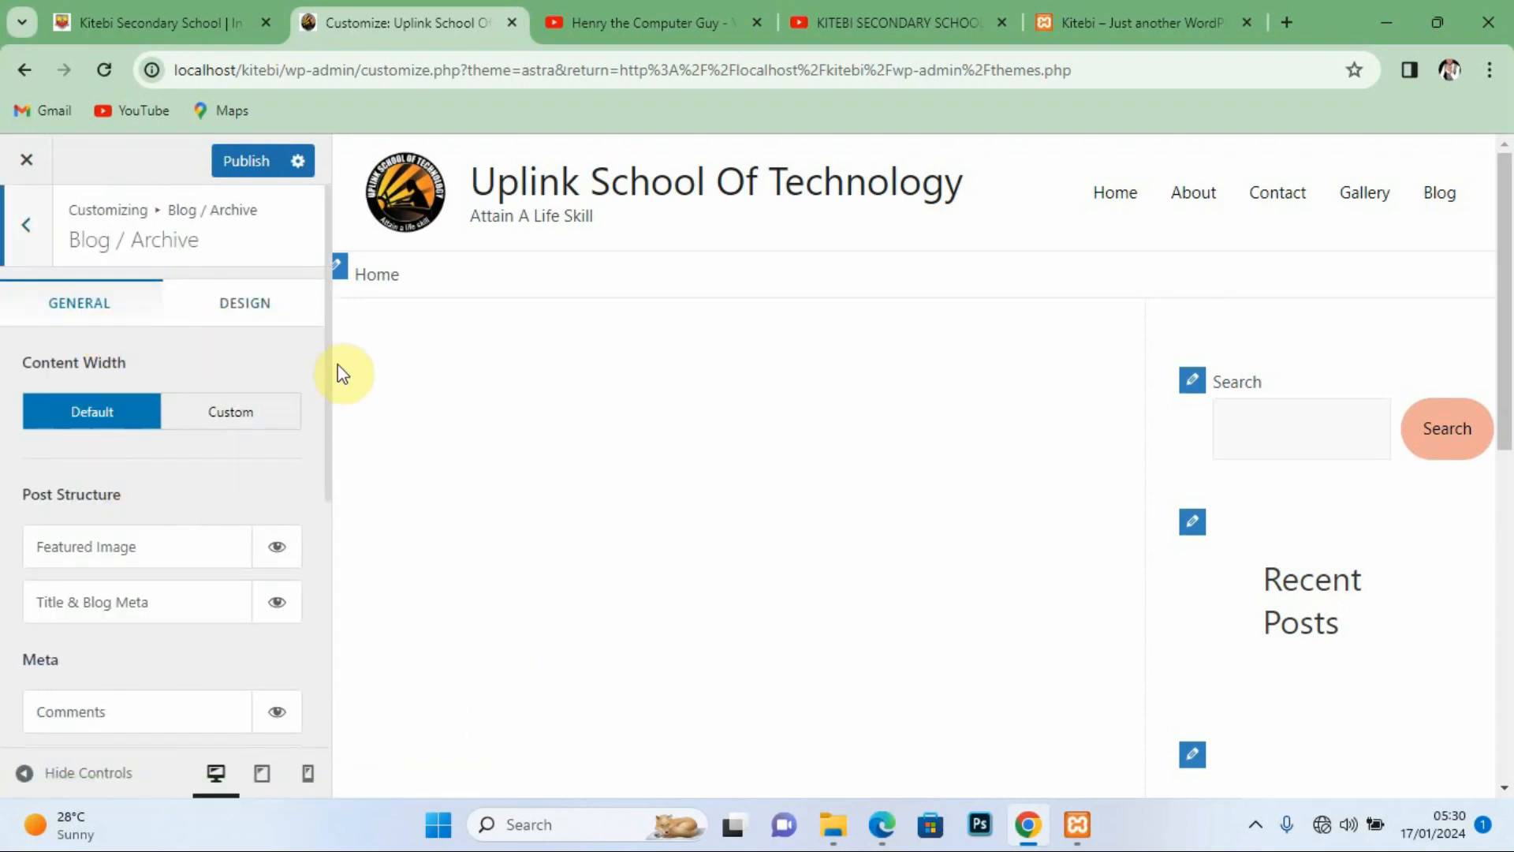
{"action": "left_click_drag", "start_coordinate": [328, 357], "coordinate": [321, 406]}
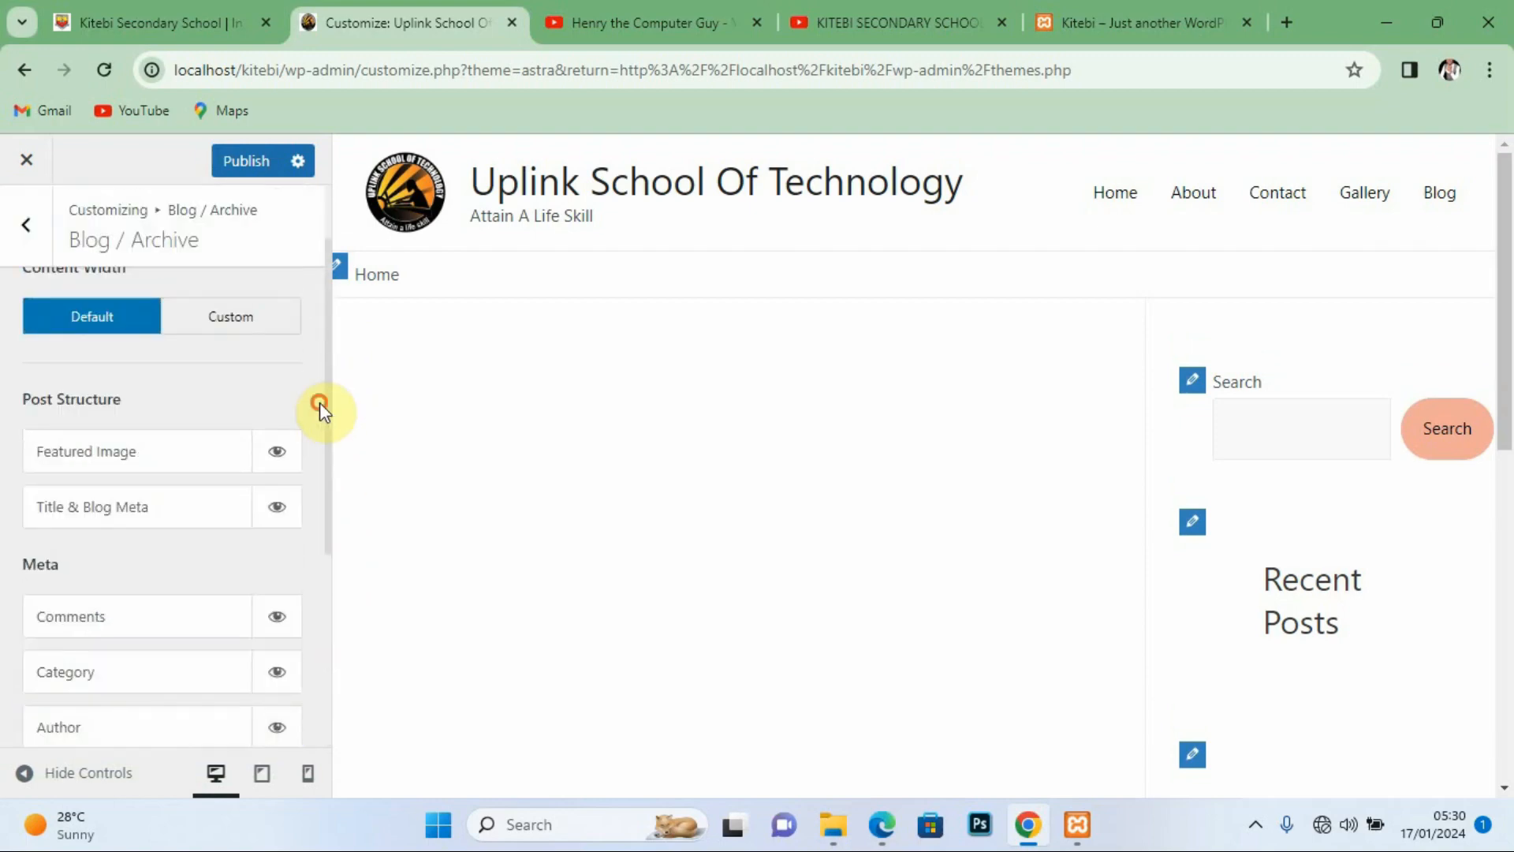
{"action": "left_click", "coordinate": [28, 233]}
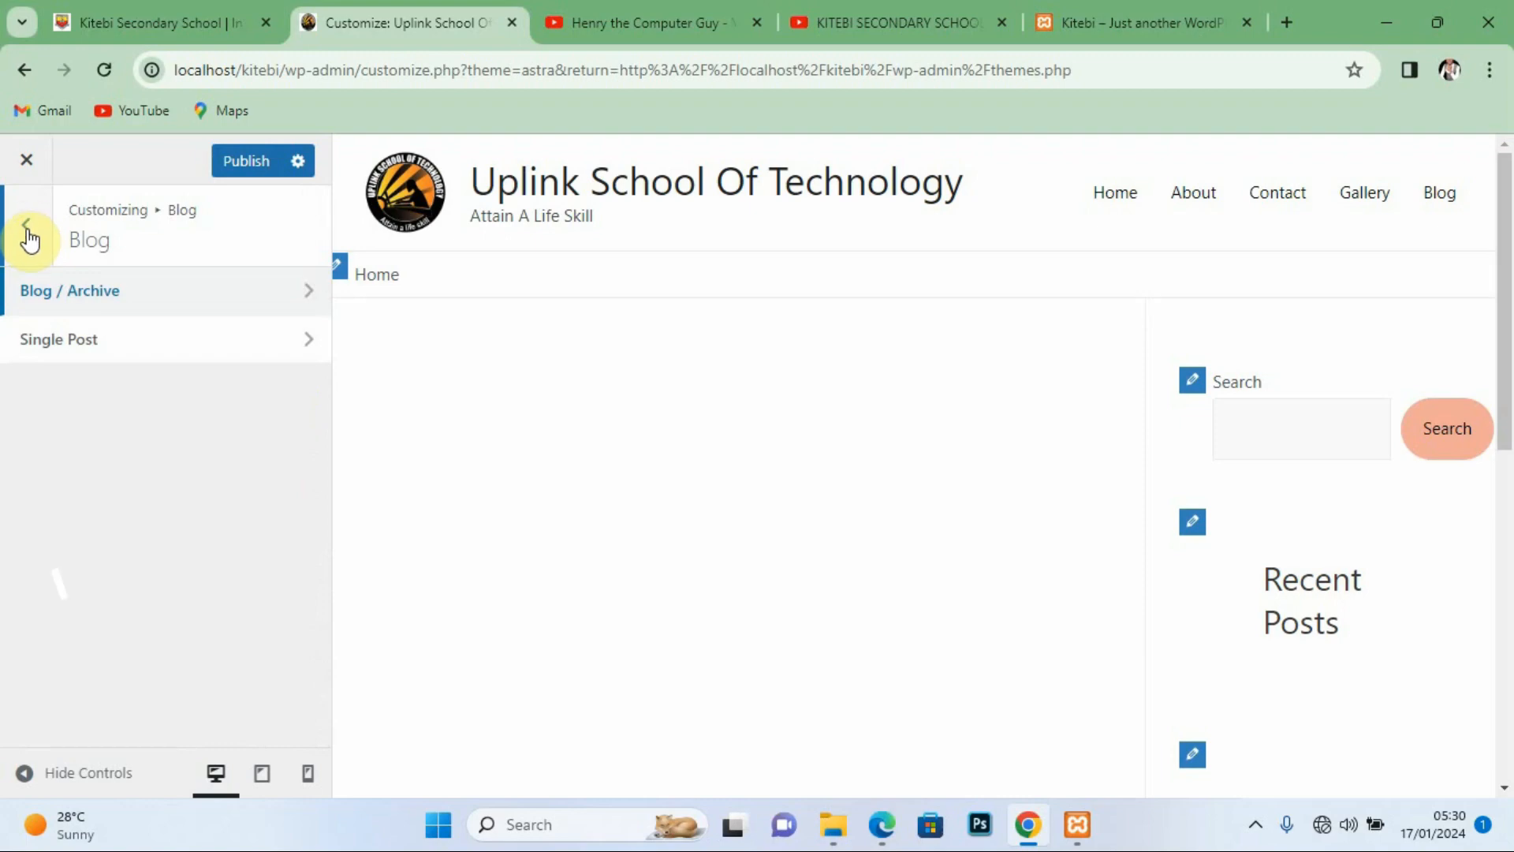
{"action": "left_click", "coordinate": [27, 234]}
Step: Set the sidebar's default layout and the Pages layout to No Sidebar
{"action": "left_click", "coordinate": [79, 451]}
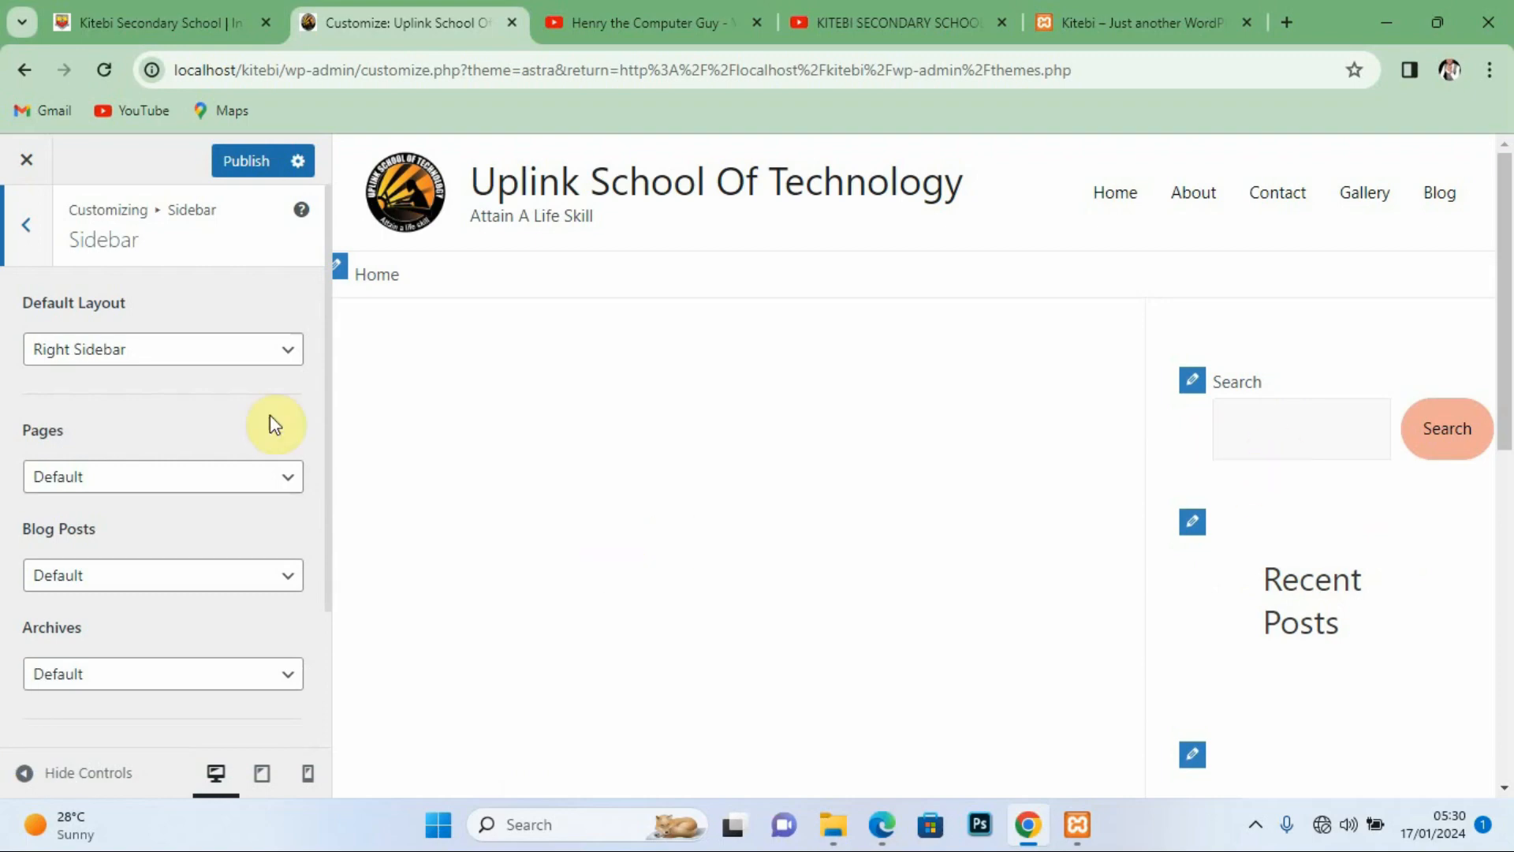
{"action": "left_click", "coordinate": [290, 366]}
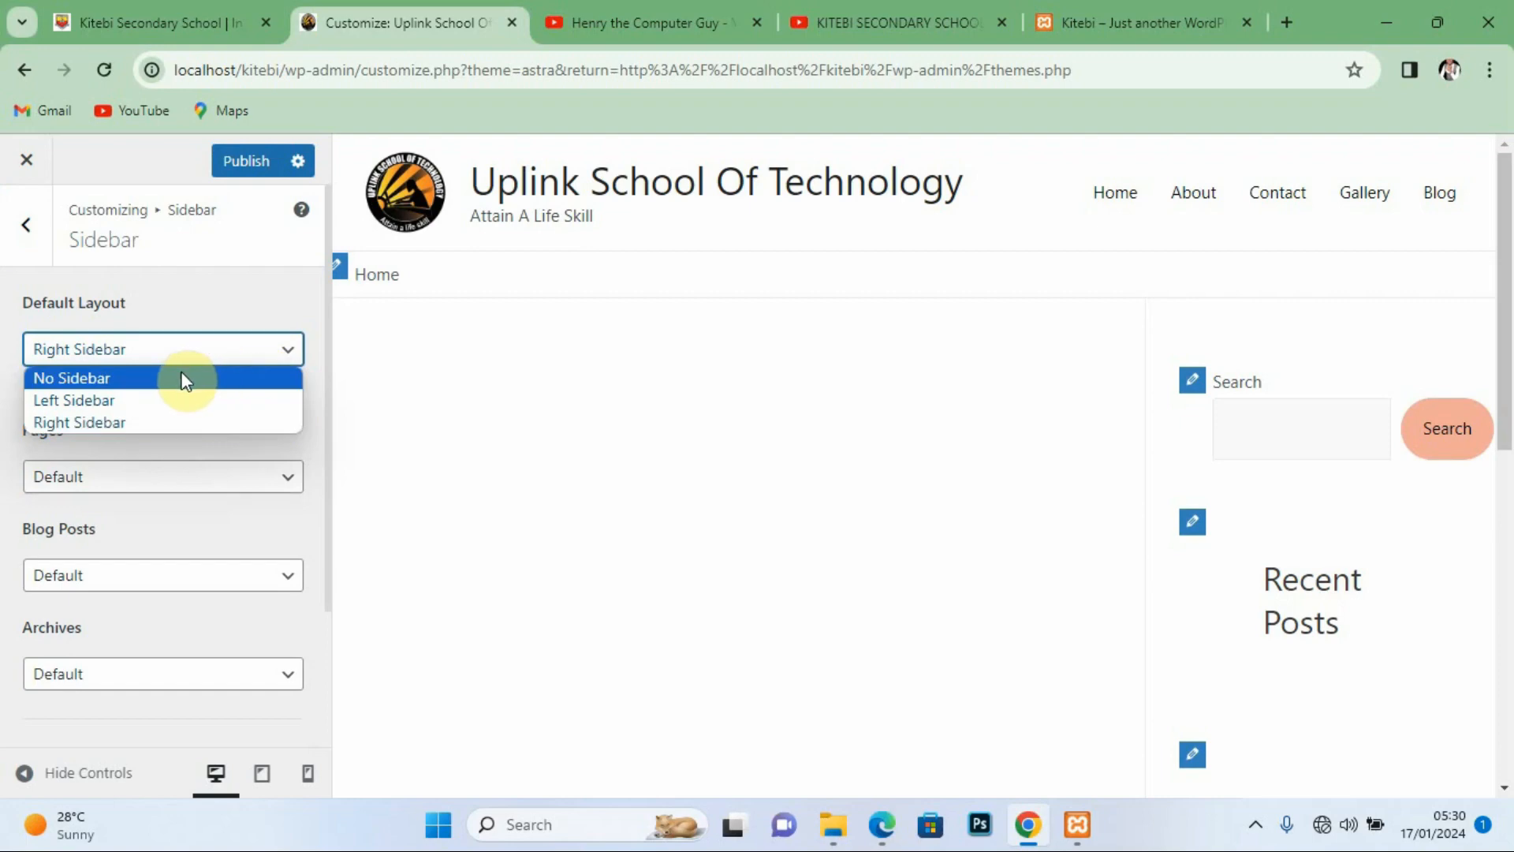
{"action": "left_click", "coordinate": [111, 379]}
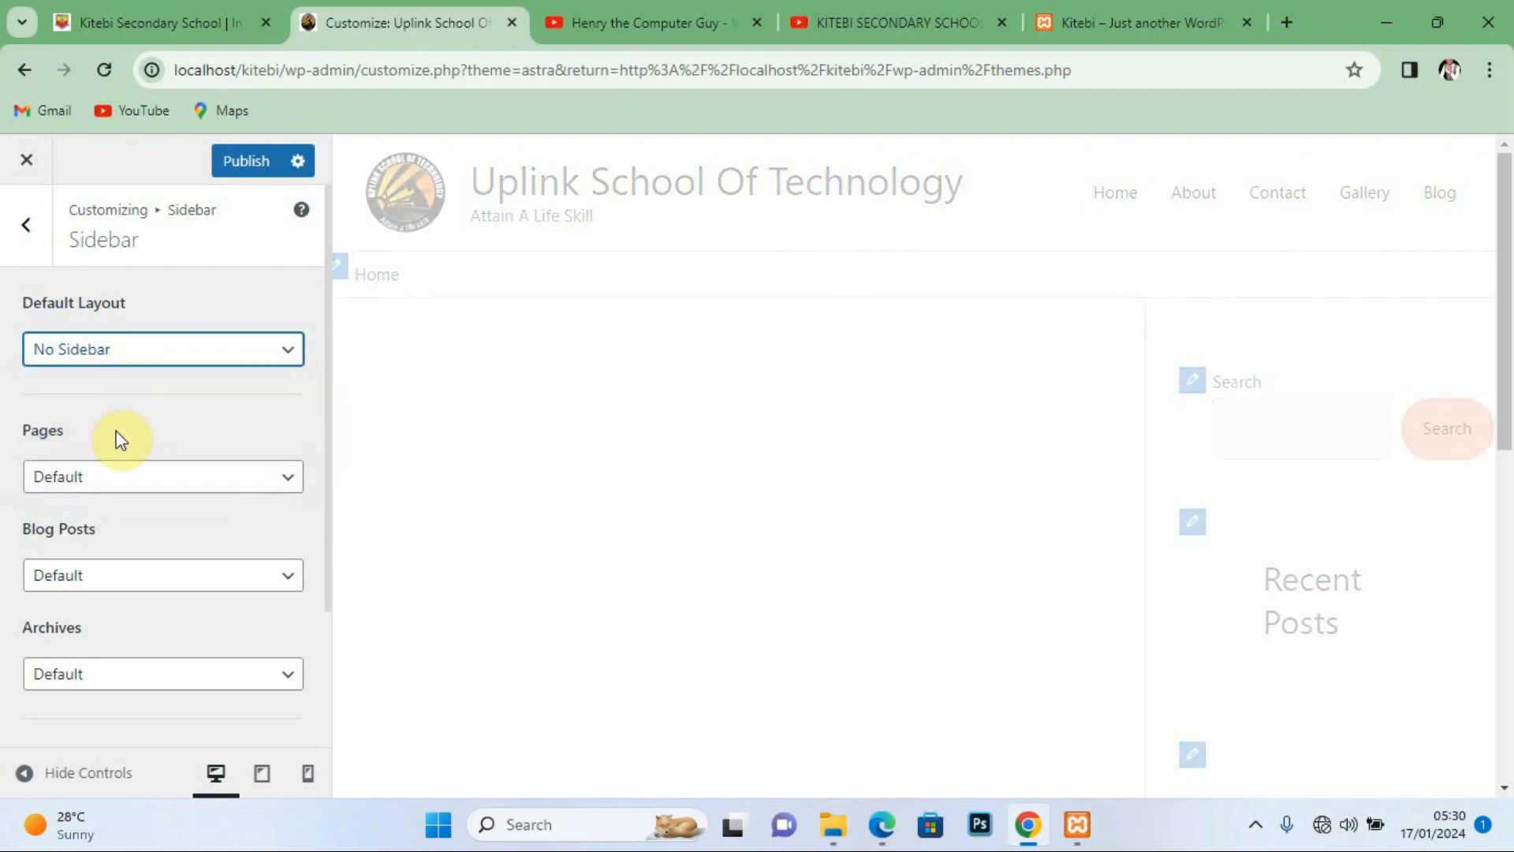
{"action": "left_click", "coordinate": [136, 476]}
{"action": "left_click", "coordinate": [87, 527]}
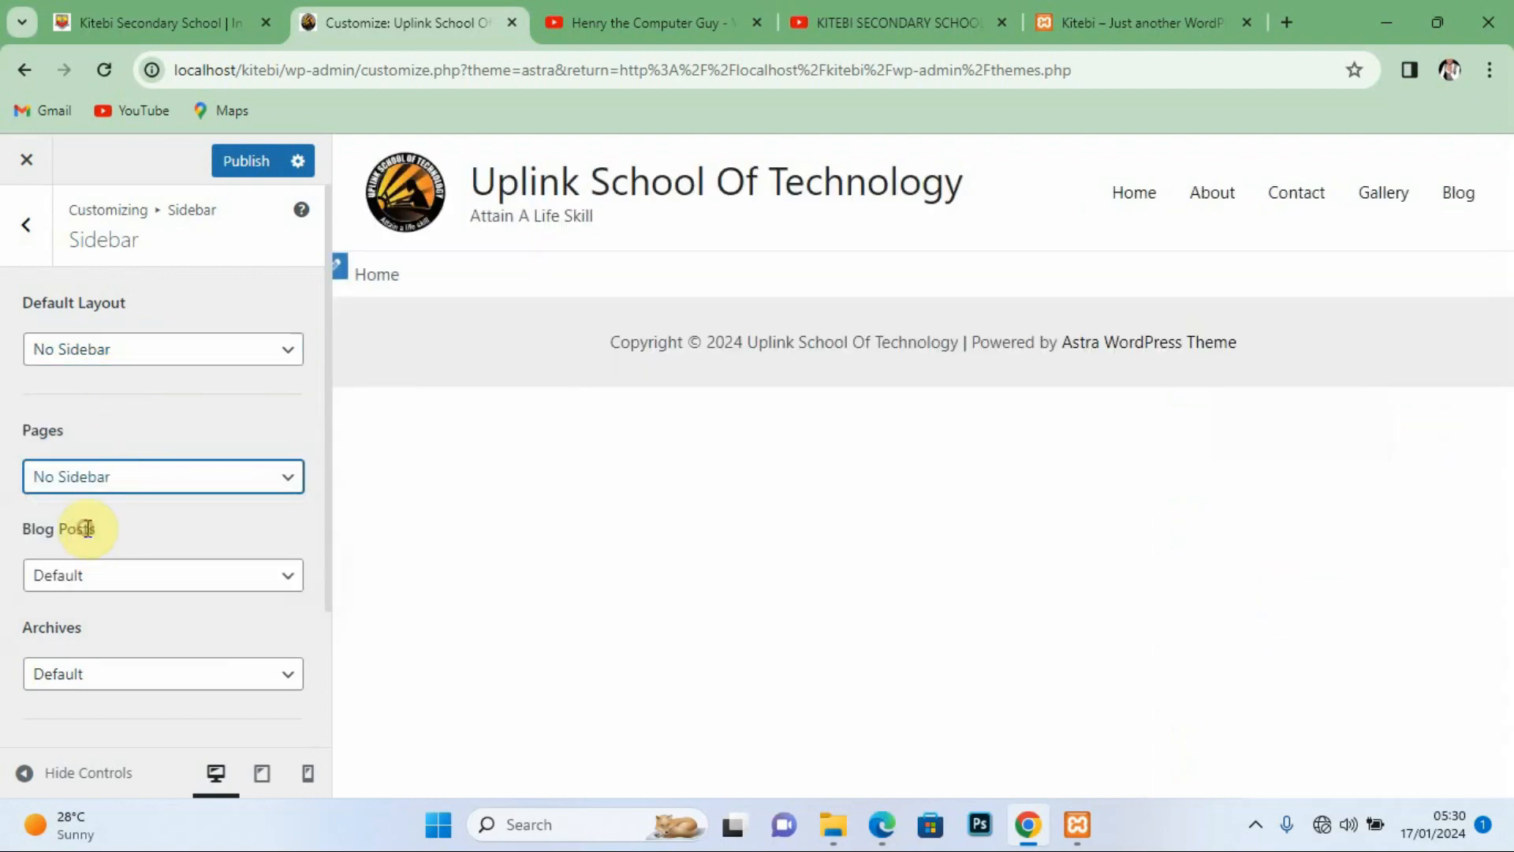
Step: Set the sidebar layout of Blog Posts and Archives to No Sidebar, and check the sidebar width setting
{"action": "left_click", "coordinate": [132, 584]}
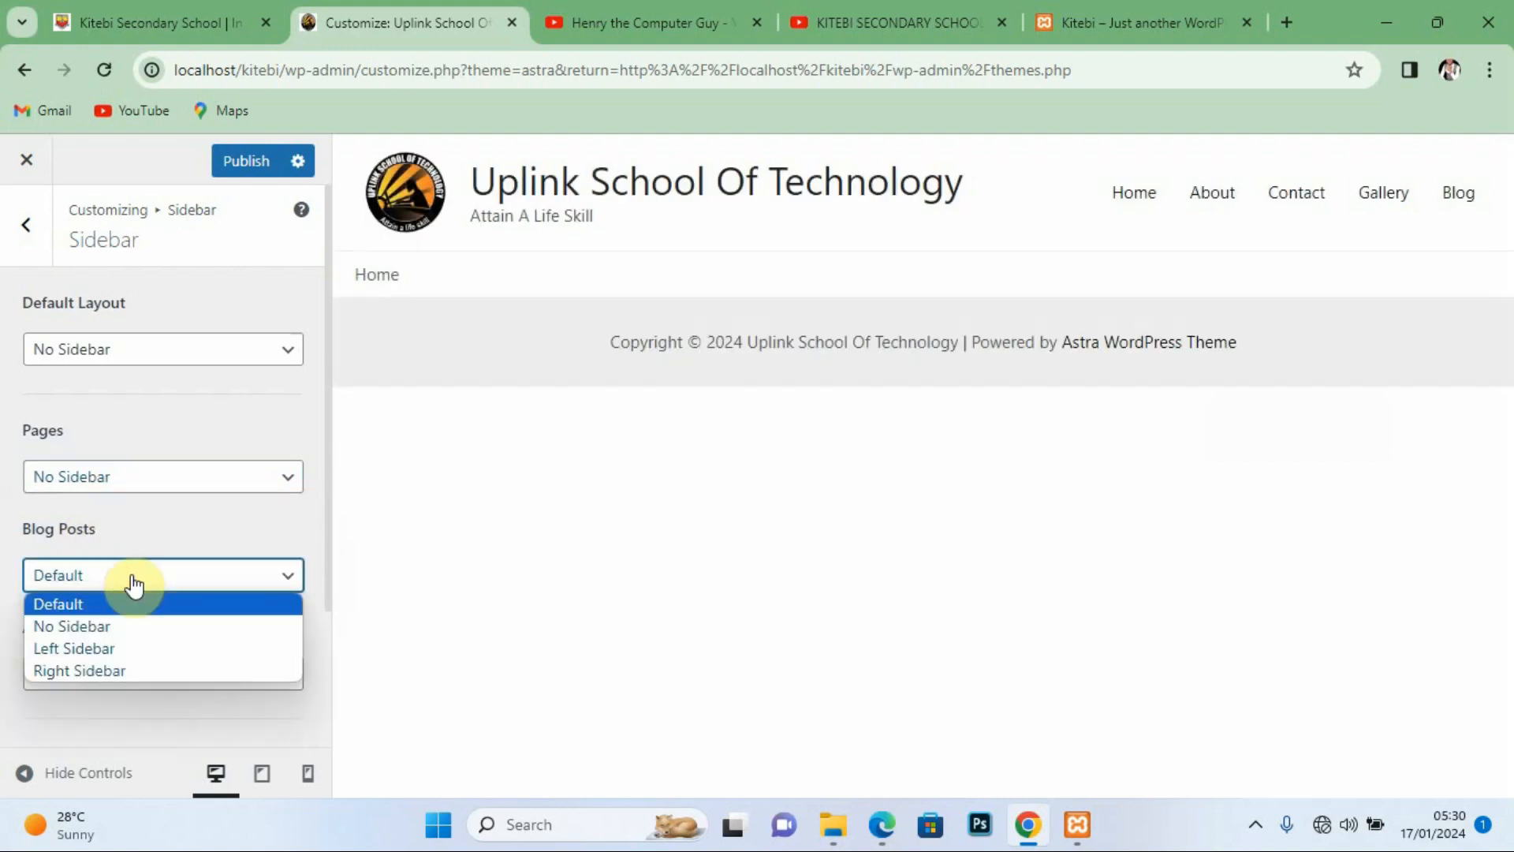
{"action": "left_click", "coordinate": [69, 626]}
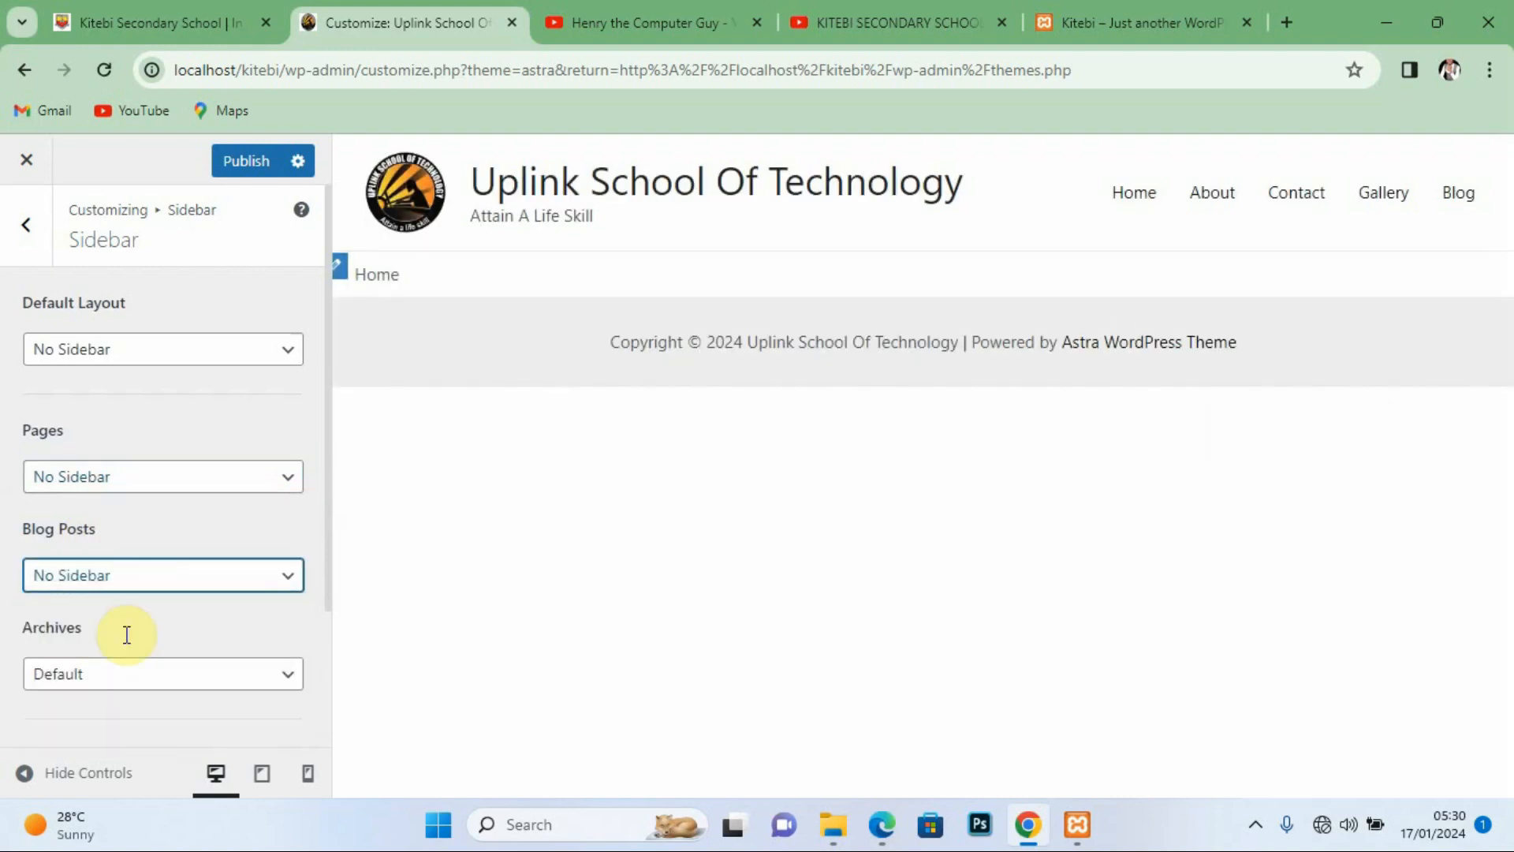
{"action": "left_click", "coordinate": [152, 675]}
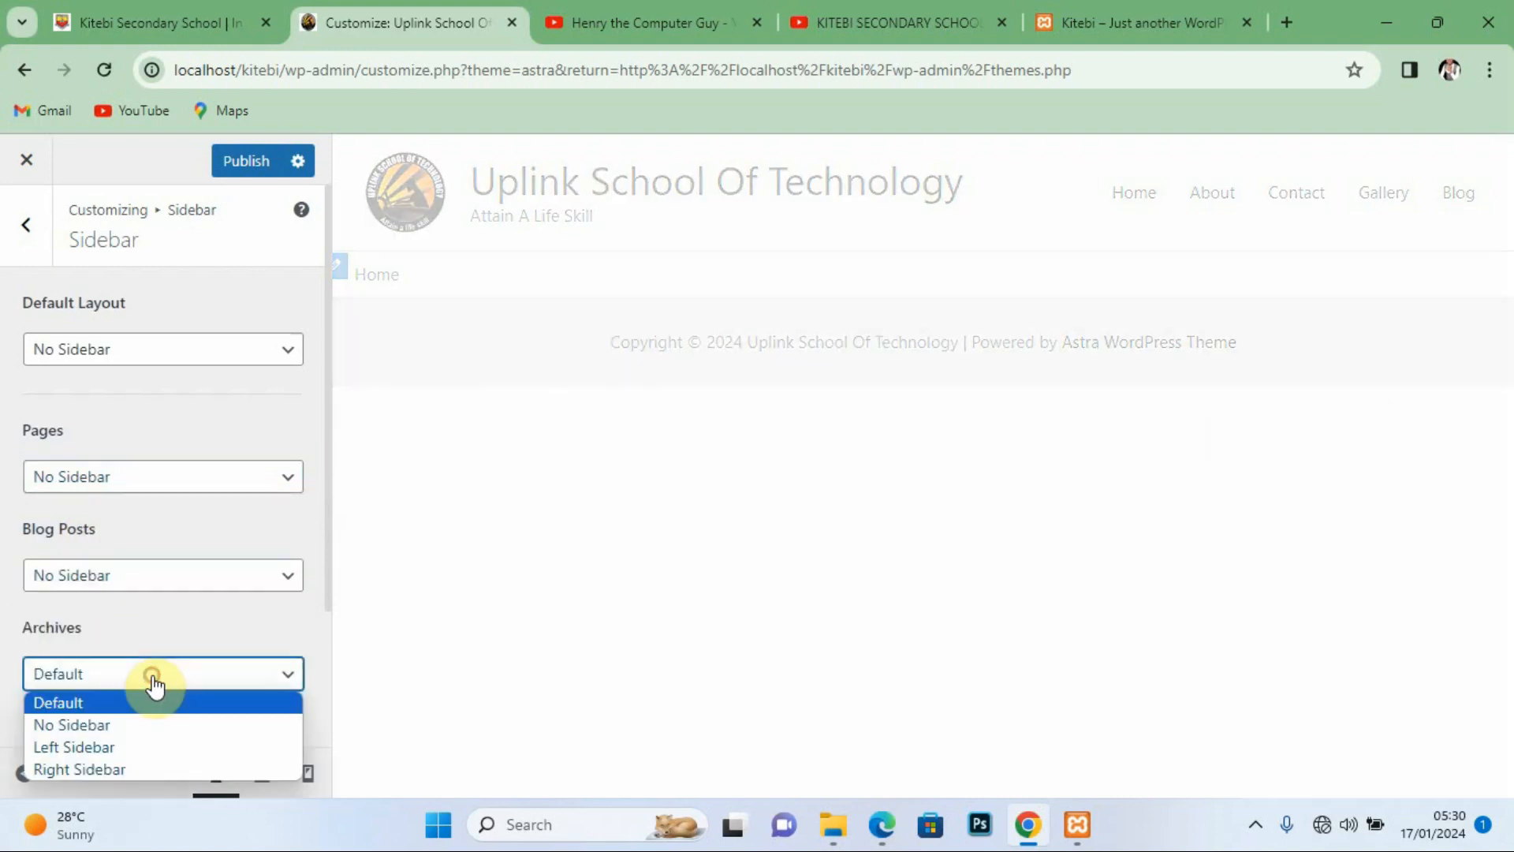
{"action": "left_click", "coordinate": [71, 722]}
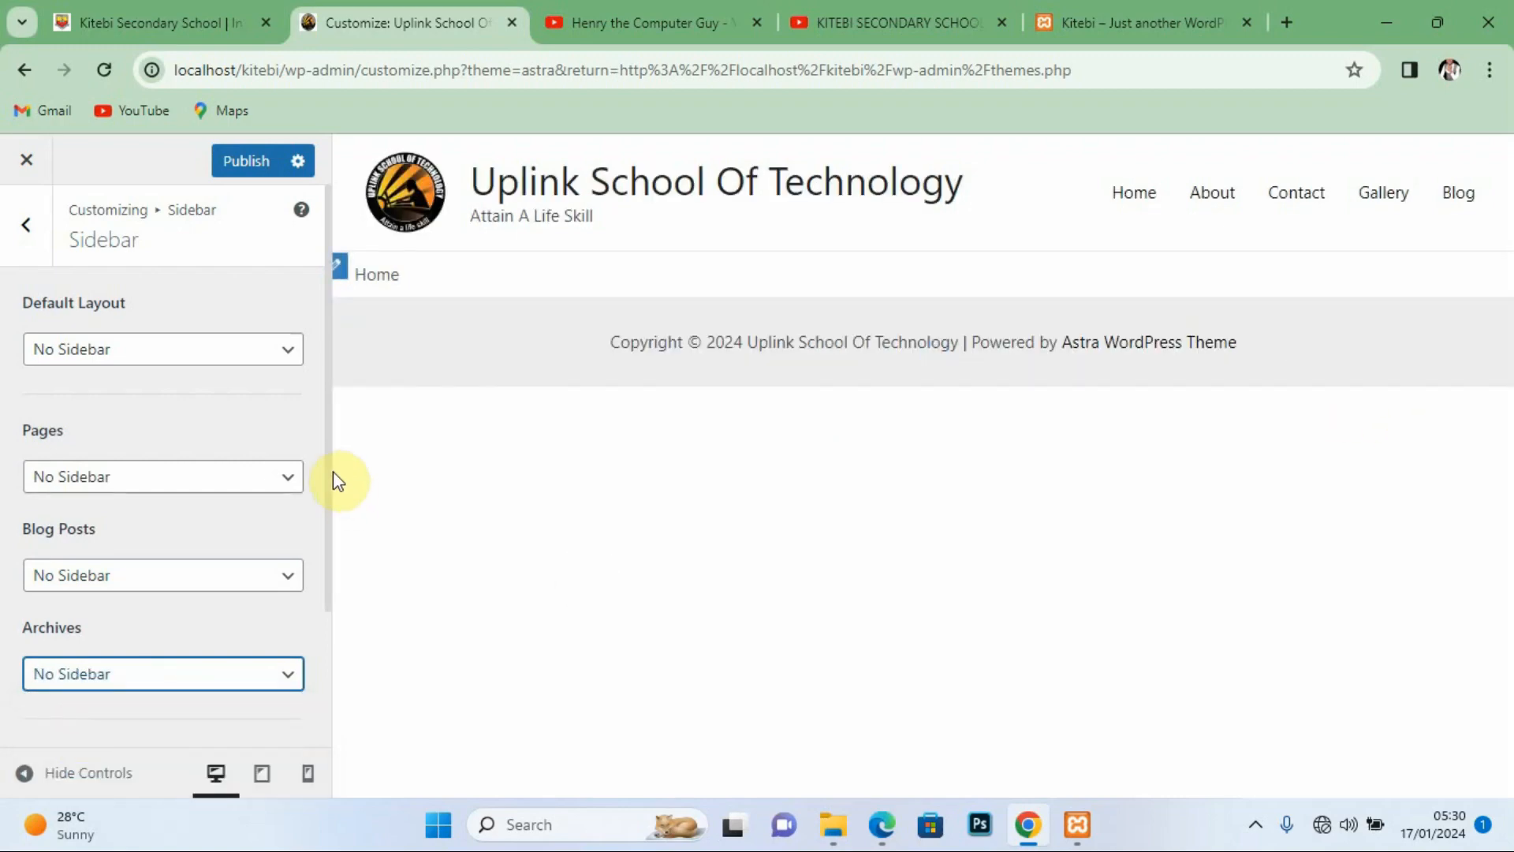
{"action": "scroll", "coordinate": [330, 602], "scroll_direction": "down", "scroll_amount": 2}
{"action": "scroll", "coordinate": [333, 619], "scroll_direction": "down", "scroll_amount": 1}
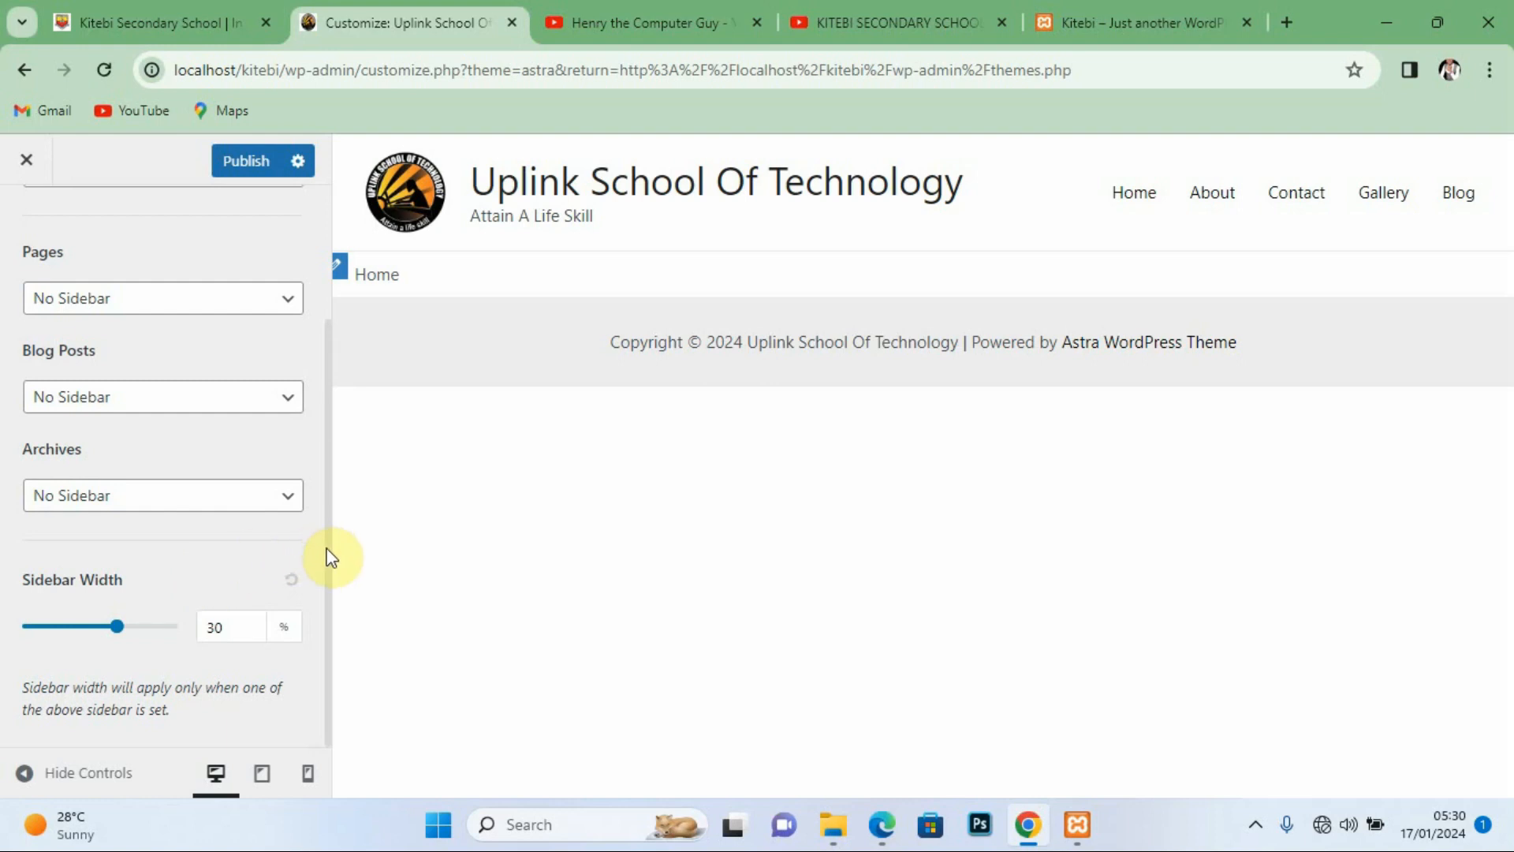
{"action": "left_click_drag", "start_coordinate": [327, 556], "coordinate": [332, 359]}
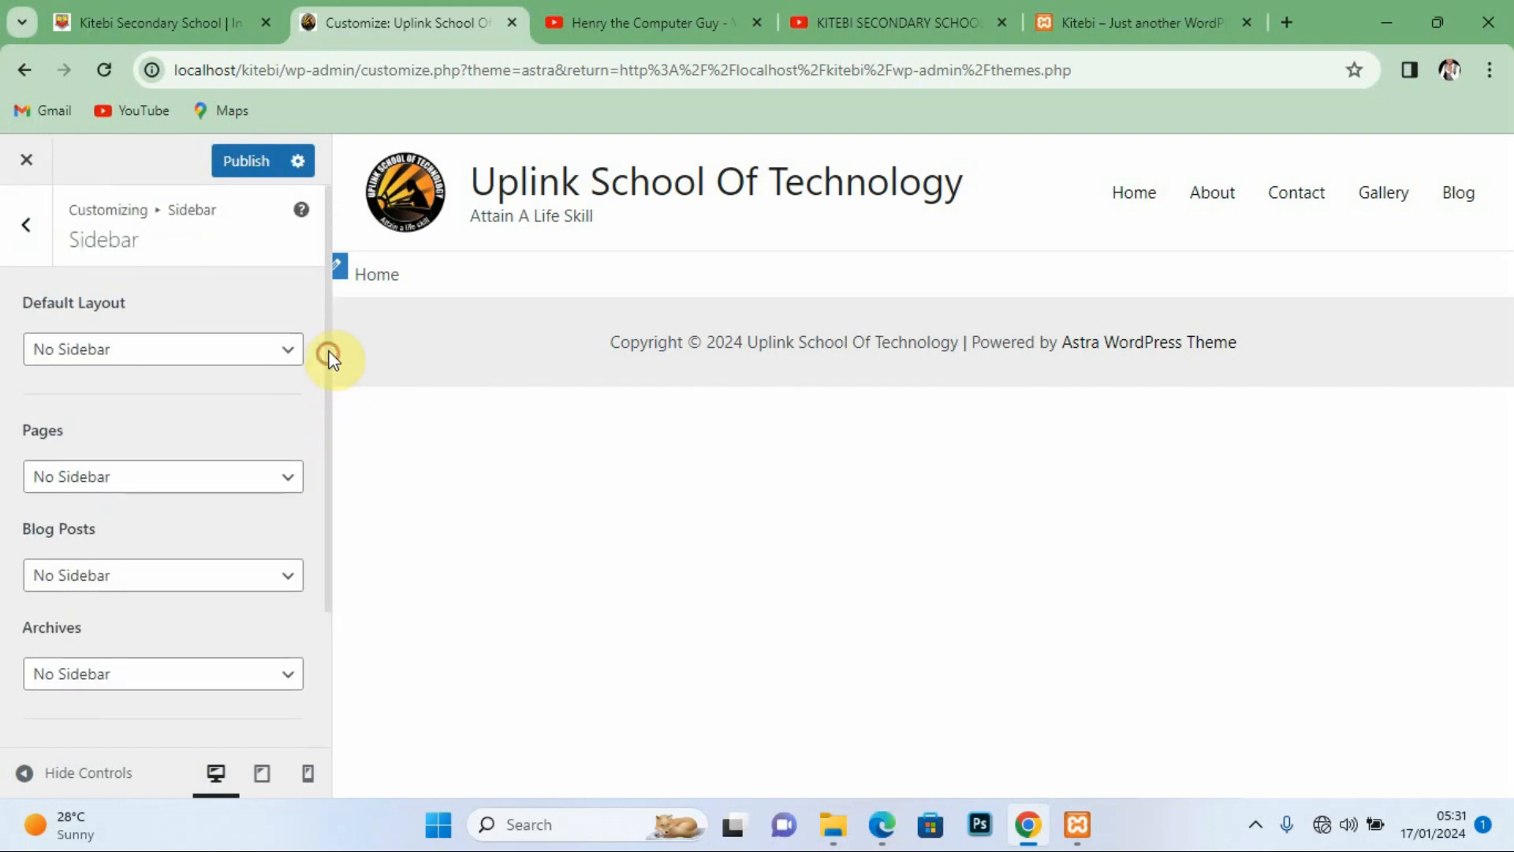
{"action": "left_click", "coordinate": [28, 234]}
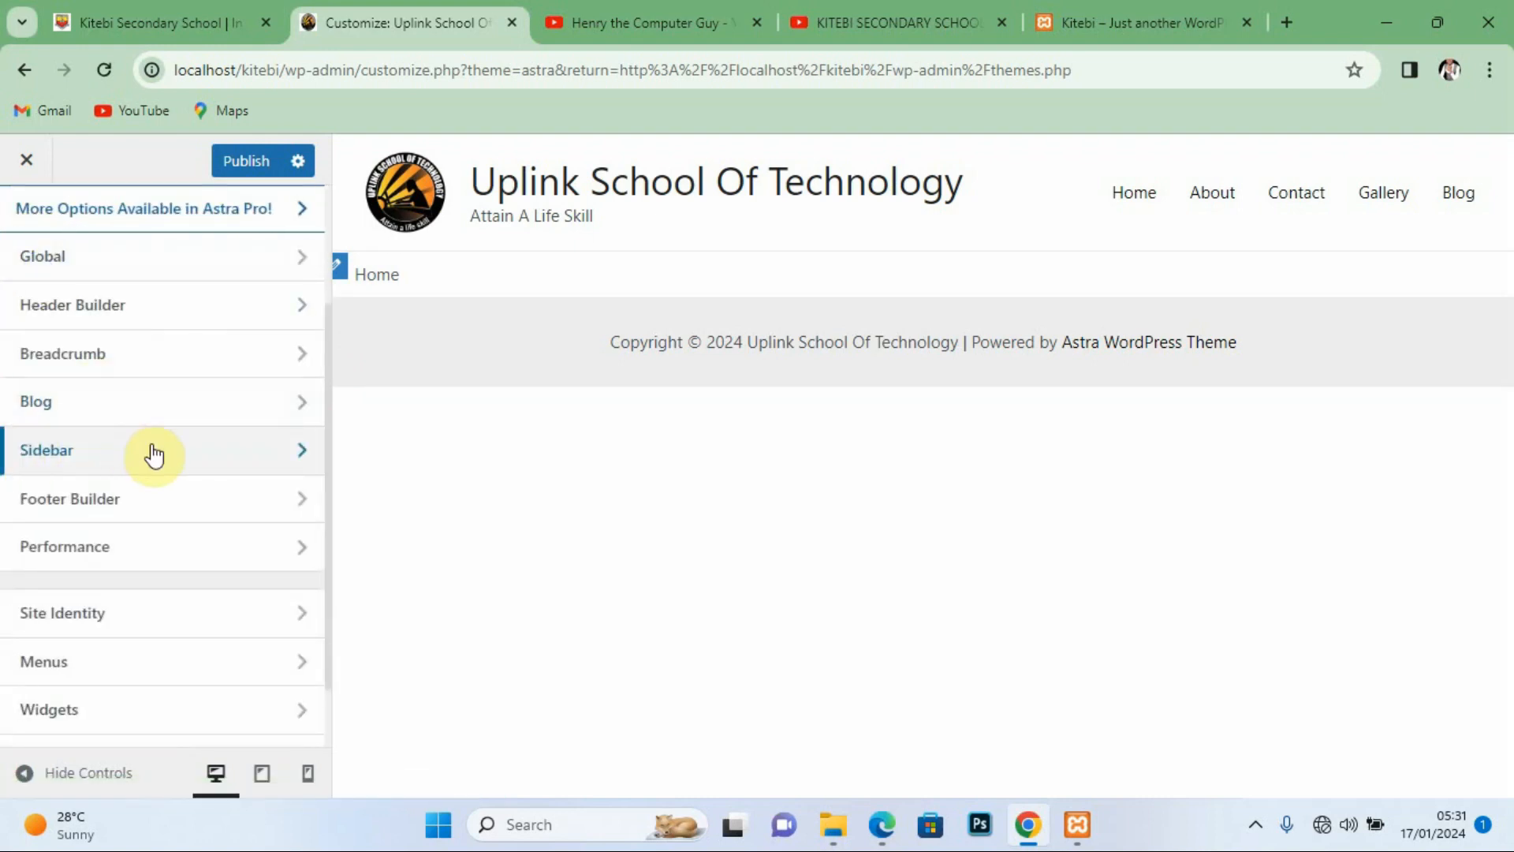
Step: Replace the theme-author credit in the footer's copyright text with "Designed by" followed by the designer's first name
{"action": "left_click", "coordinate": [68, 505]}
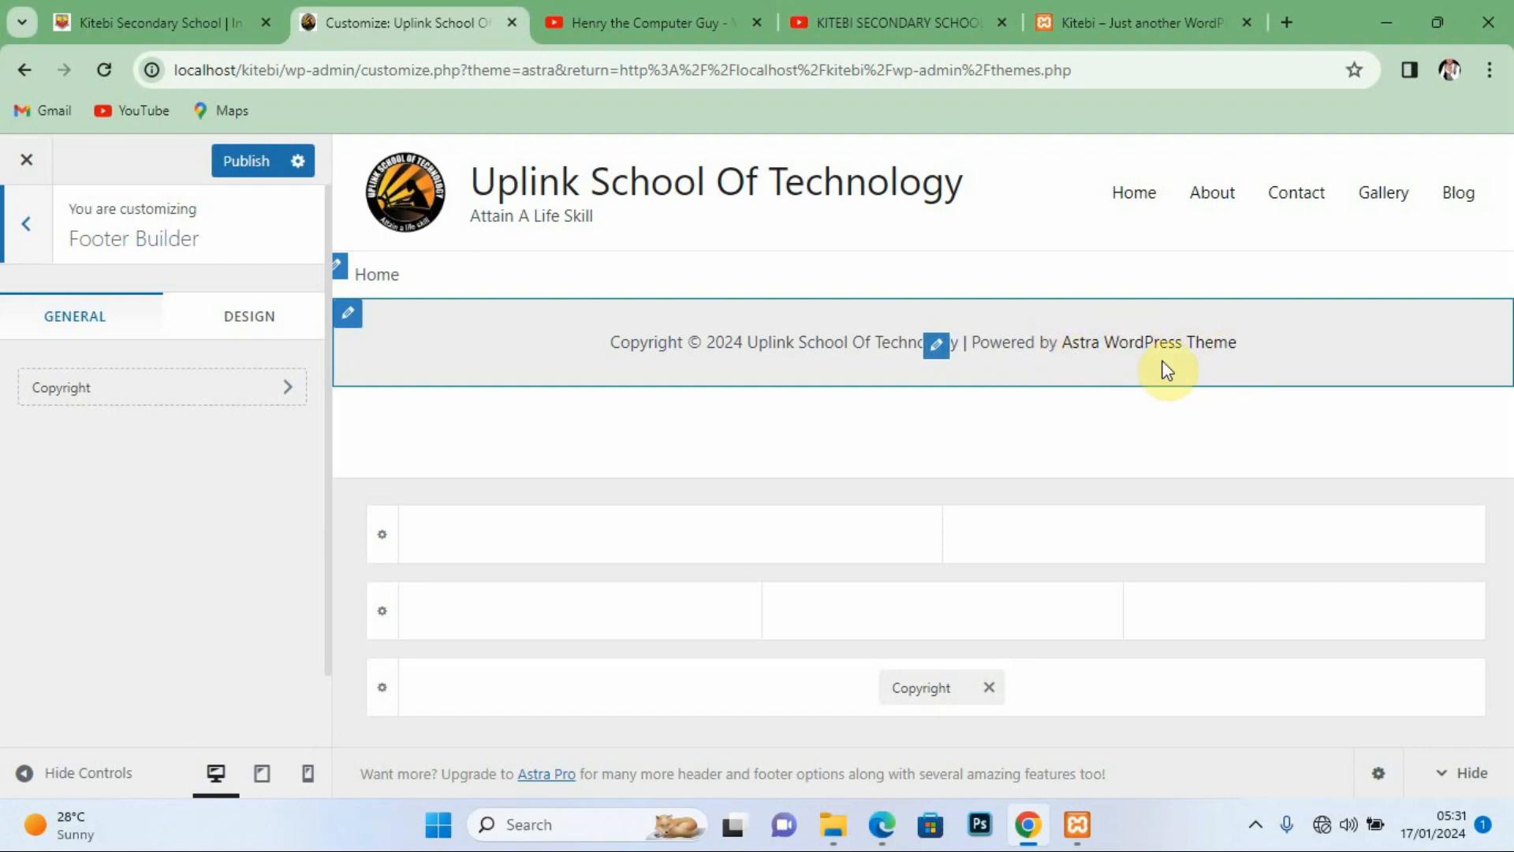
{"action": "left_click", "coordinate": [114, 395]}
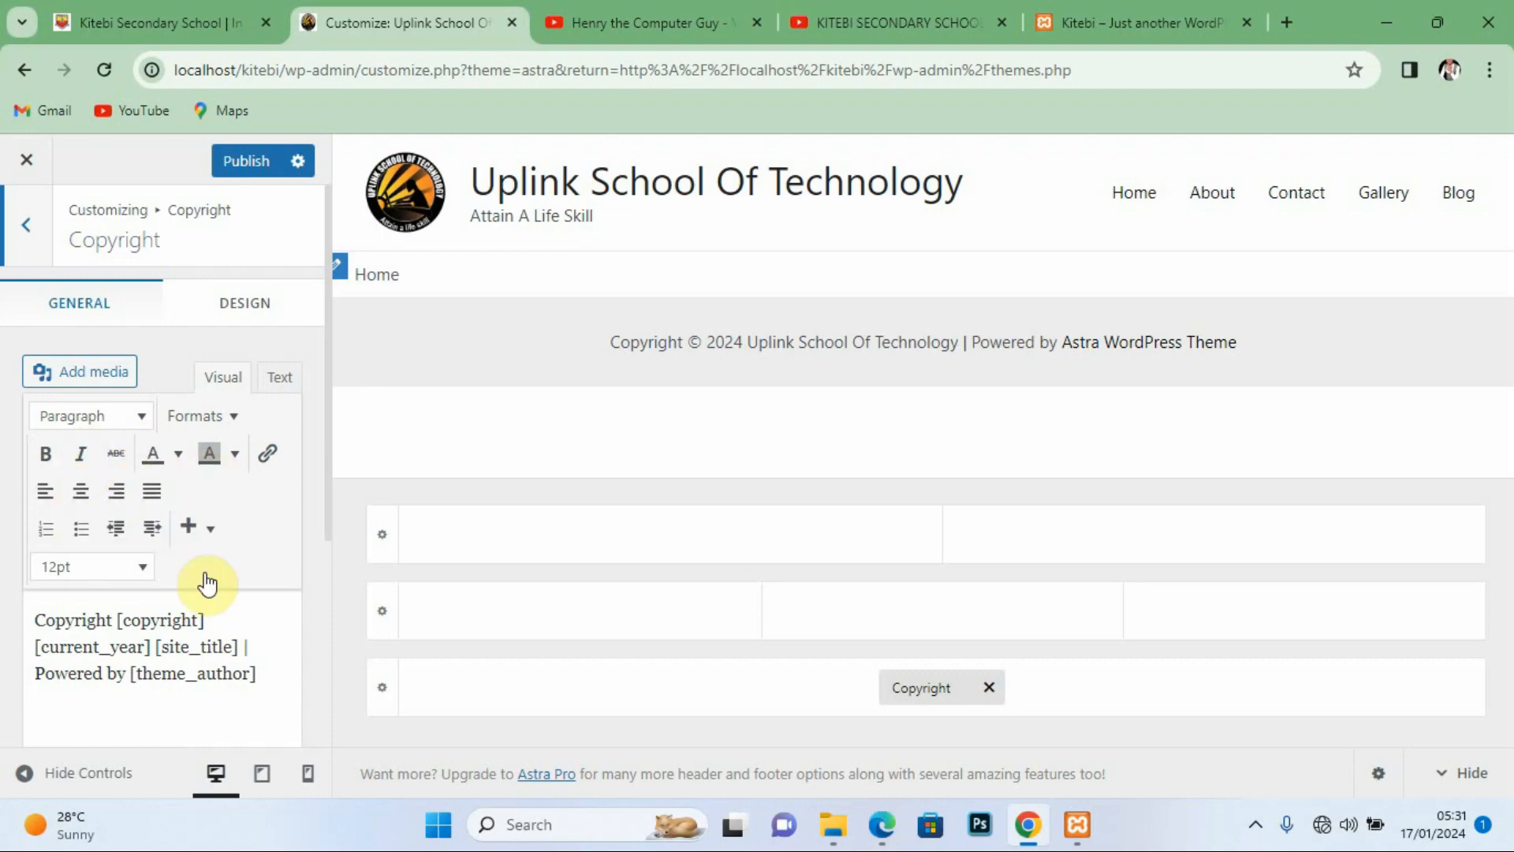
{"action": "left_click_drag", "start_coordinate": [265, 674], "coordinate": [37, 675]}
{"action": "type", "text": "Designed"}
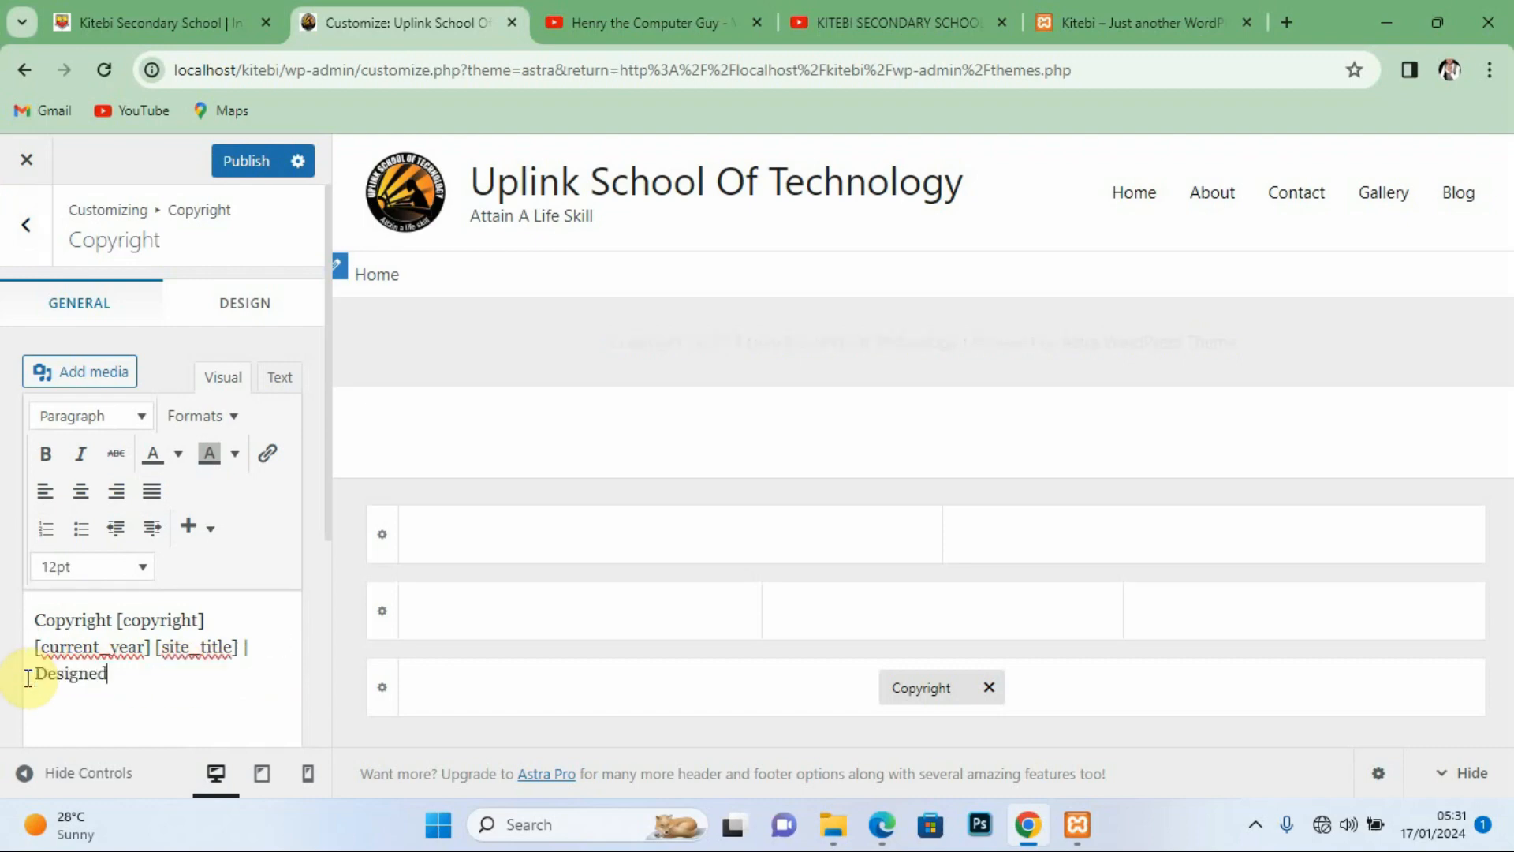
{"action": "type", "text": " by "}
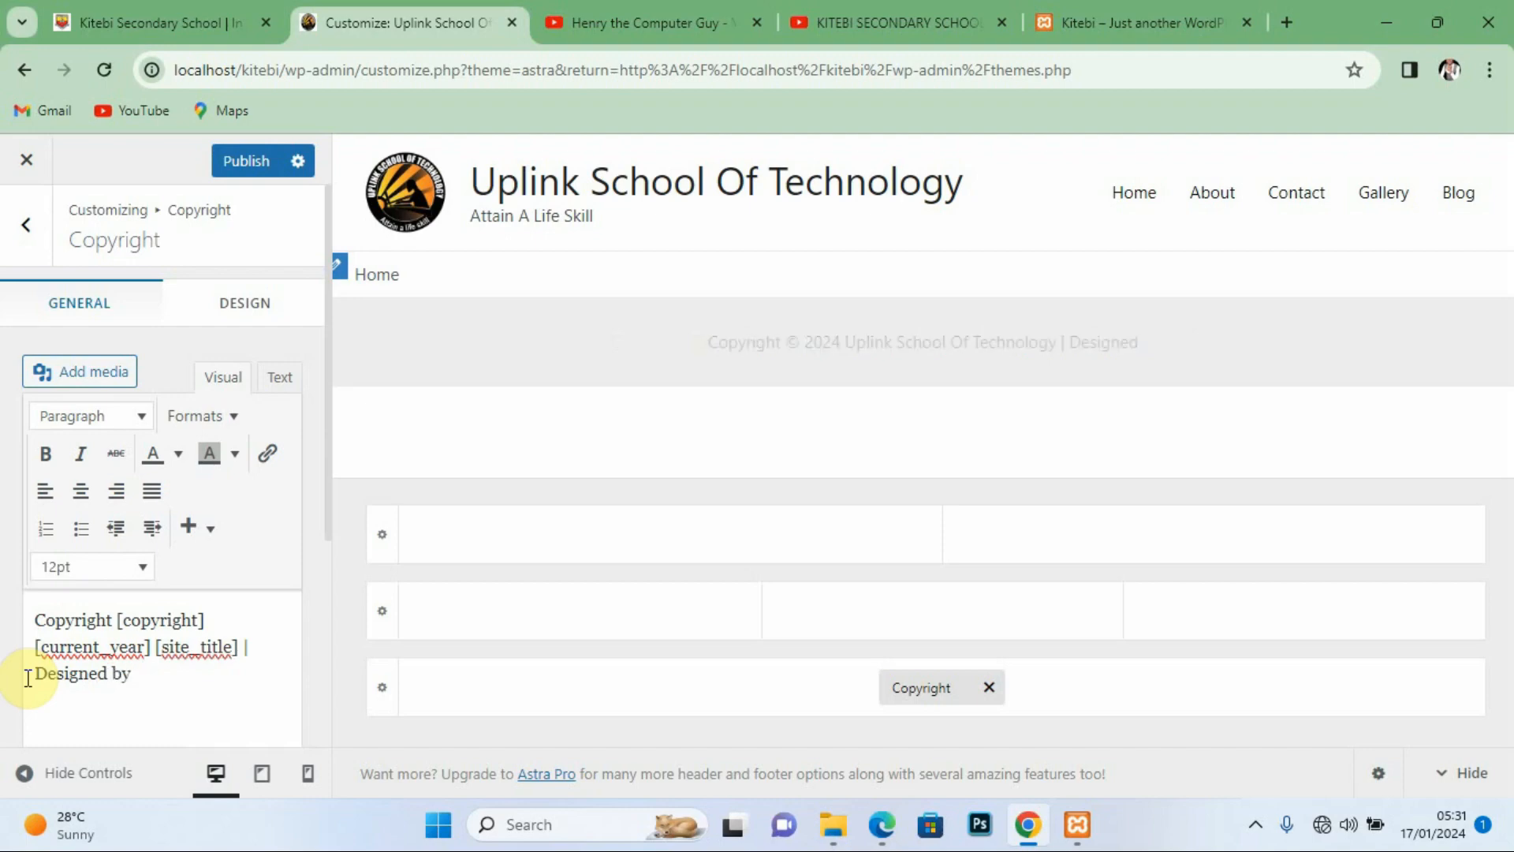
{"action": "type", "text": "Henry"}
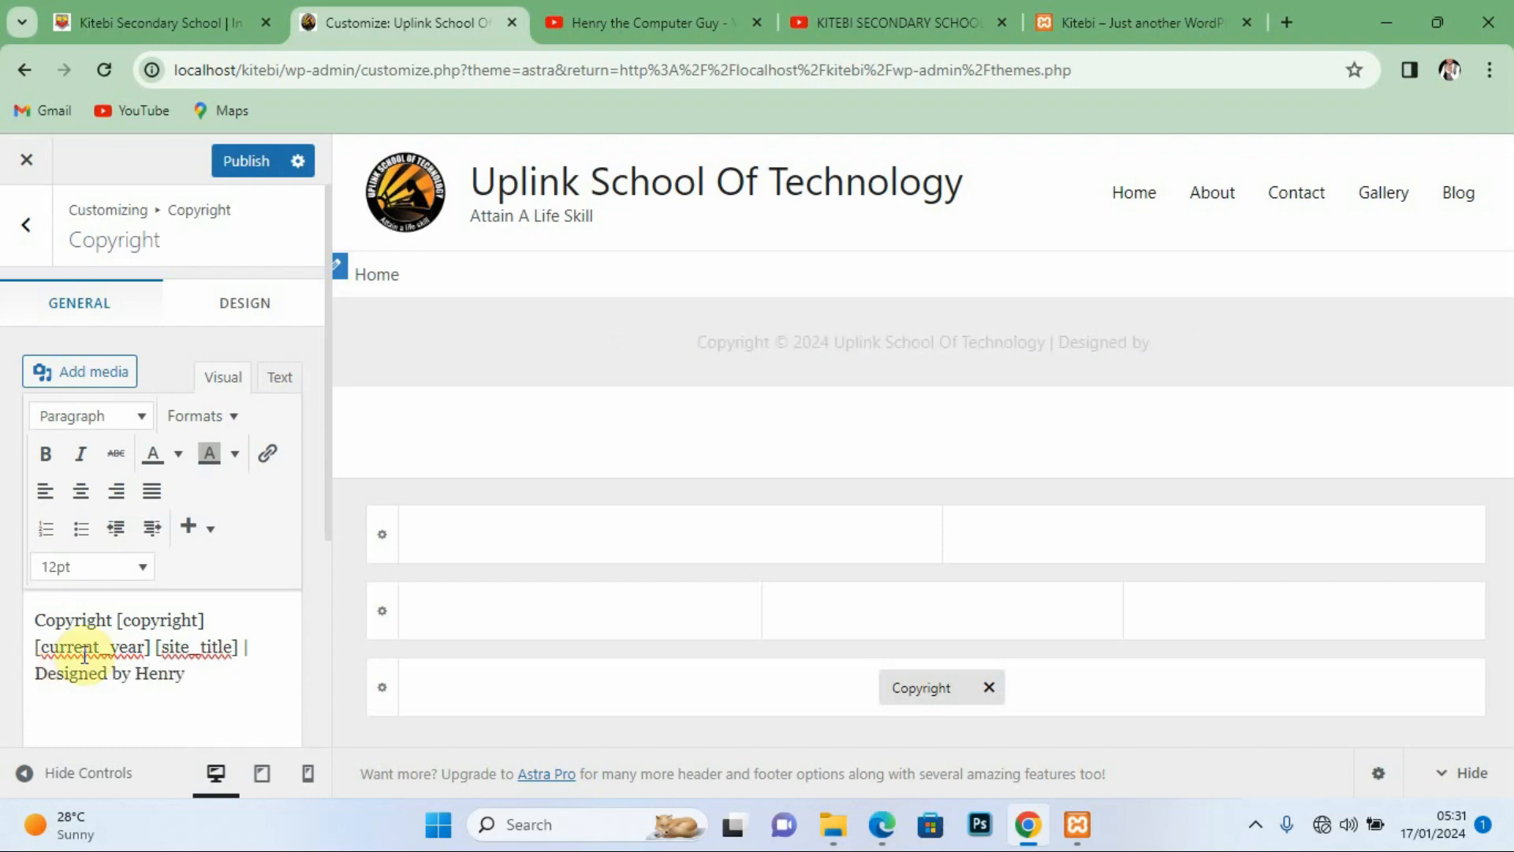
{"action": "left_click_drag", "start_coordinate": [328, 388], "coordinate": [333, 583]}
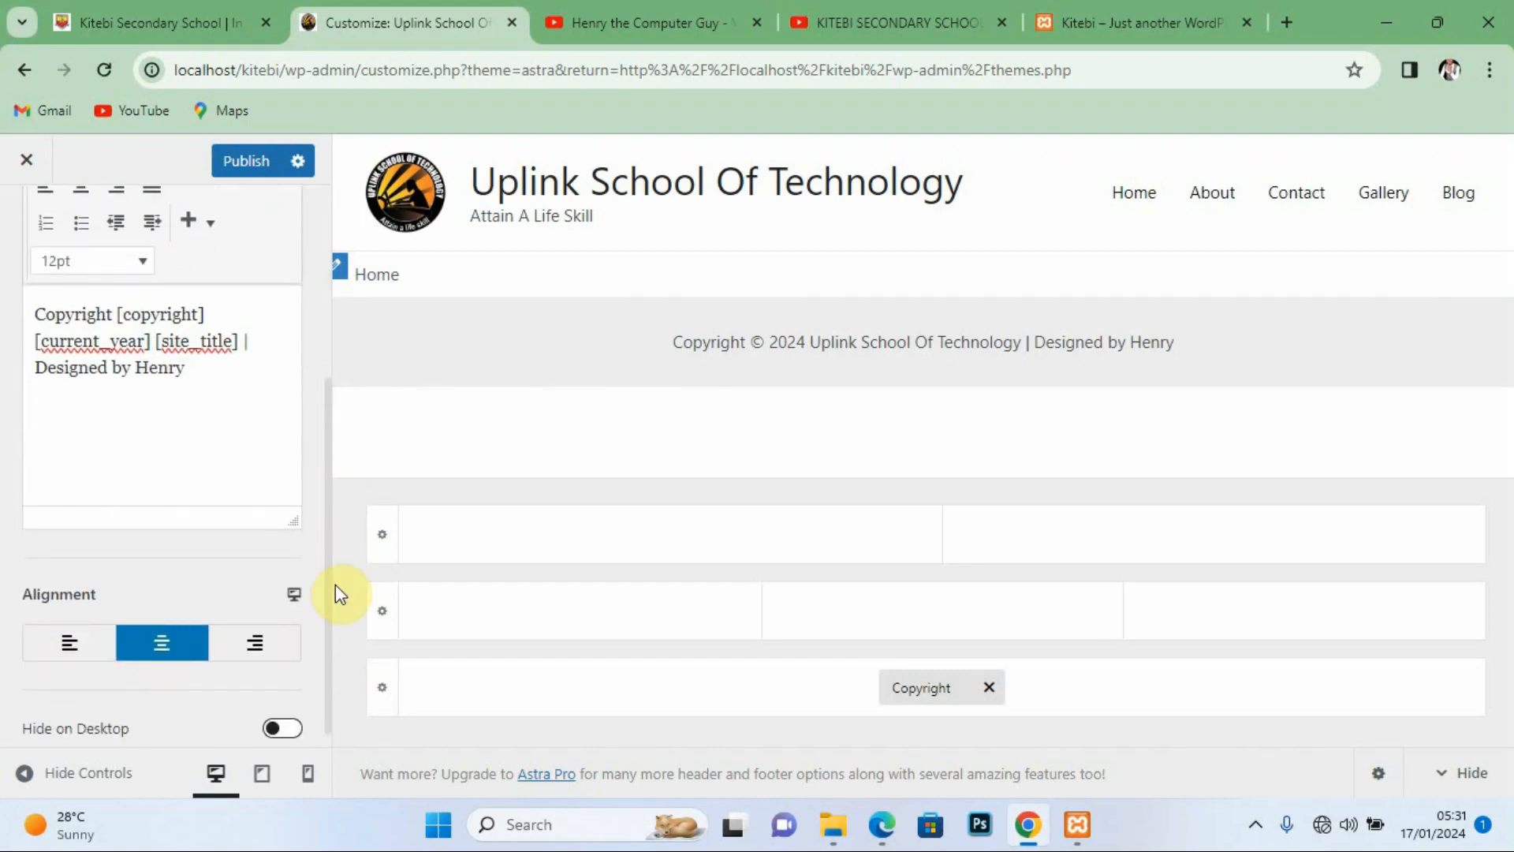
Step: Review the footer copyright's alignment and visibility options and the Footer Builder's background, padding and margin design settings
{"action": "left_click_drag", "start_coordinate": [330, 539], "coordinate": [330, 575]}
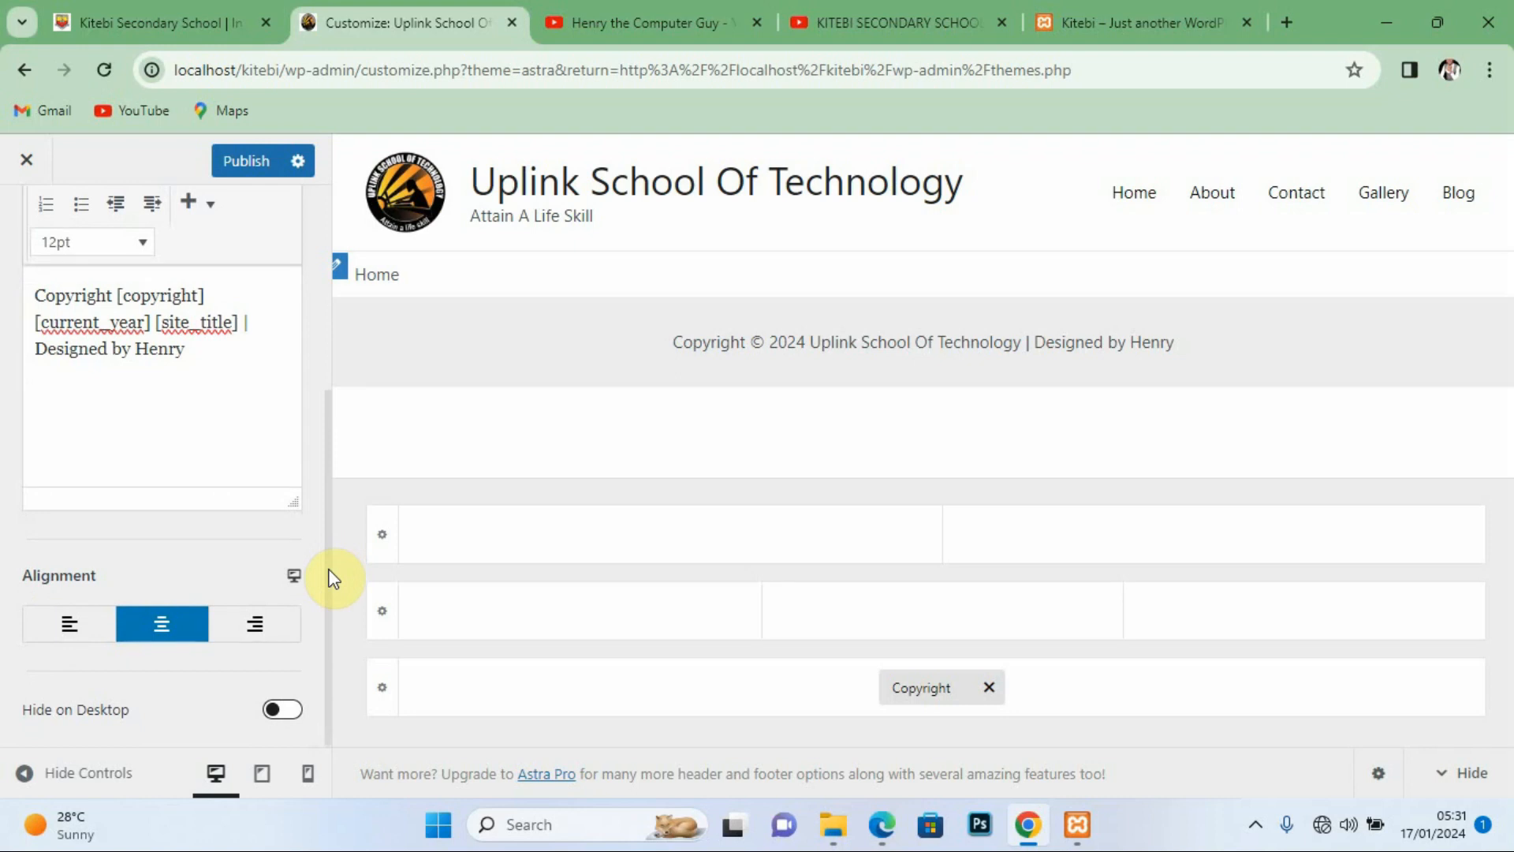
{"action": "left_click_drag", "start_coordinate": [331, 578], "coordinate": [330, 301]}
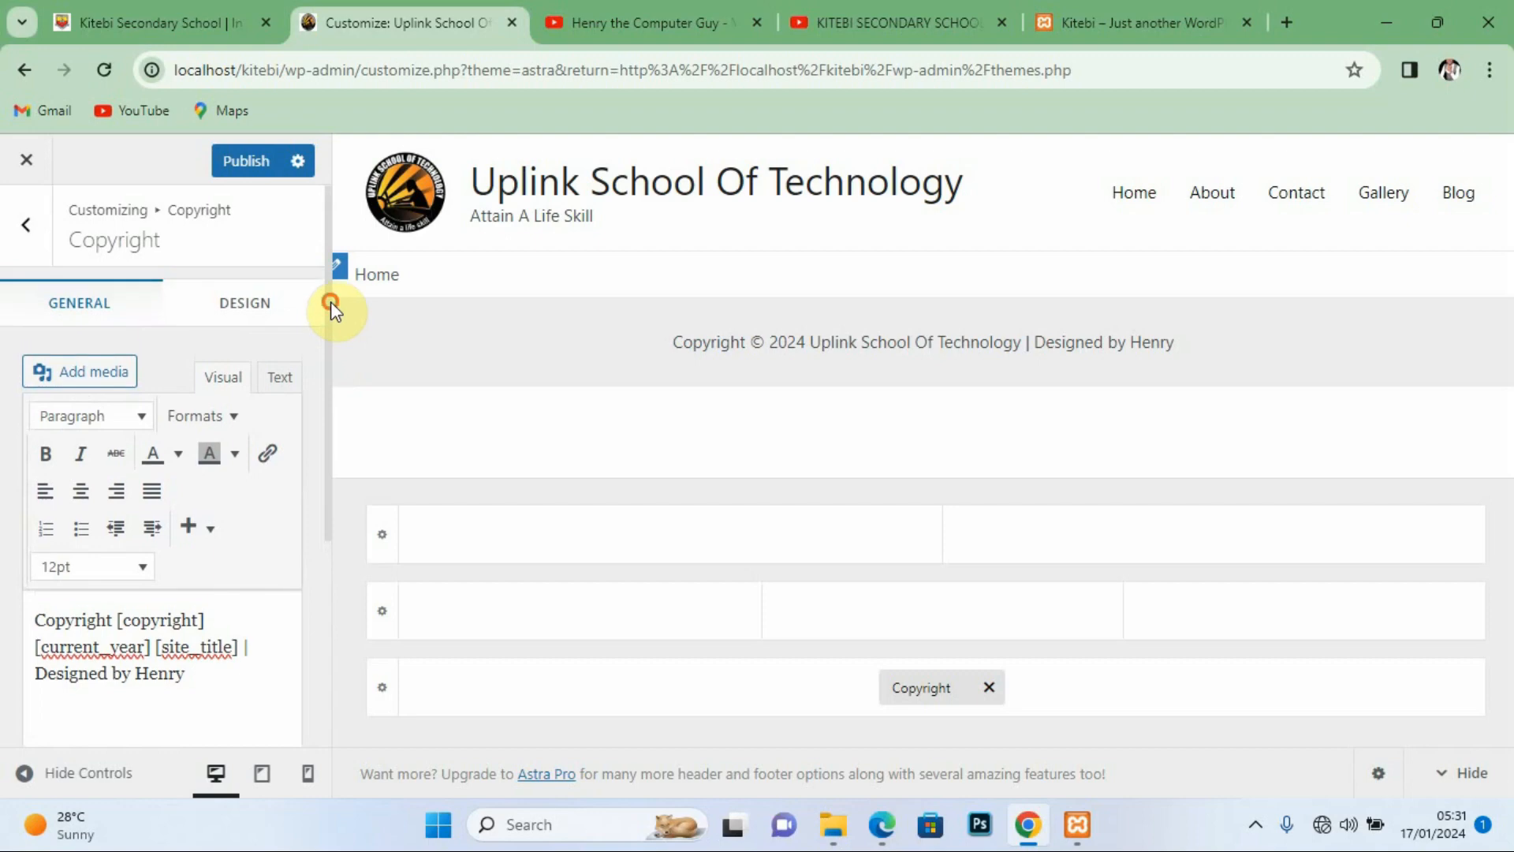
{"action": "left_click", "coordinate": [30, 233]}
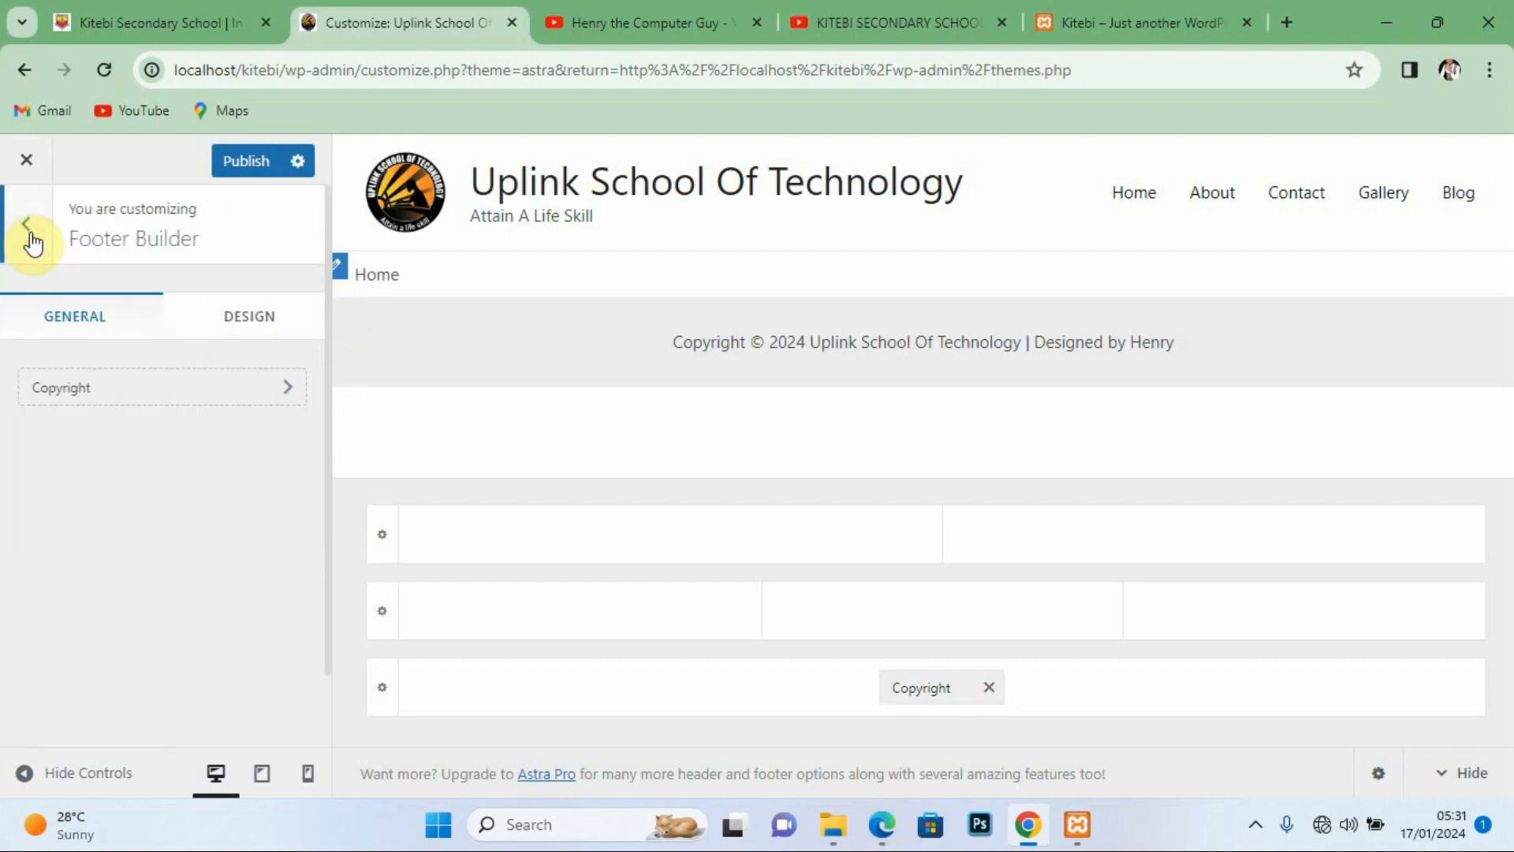
{"action": "left_click", "coordinate": [250, 322]}
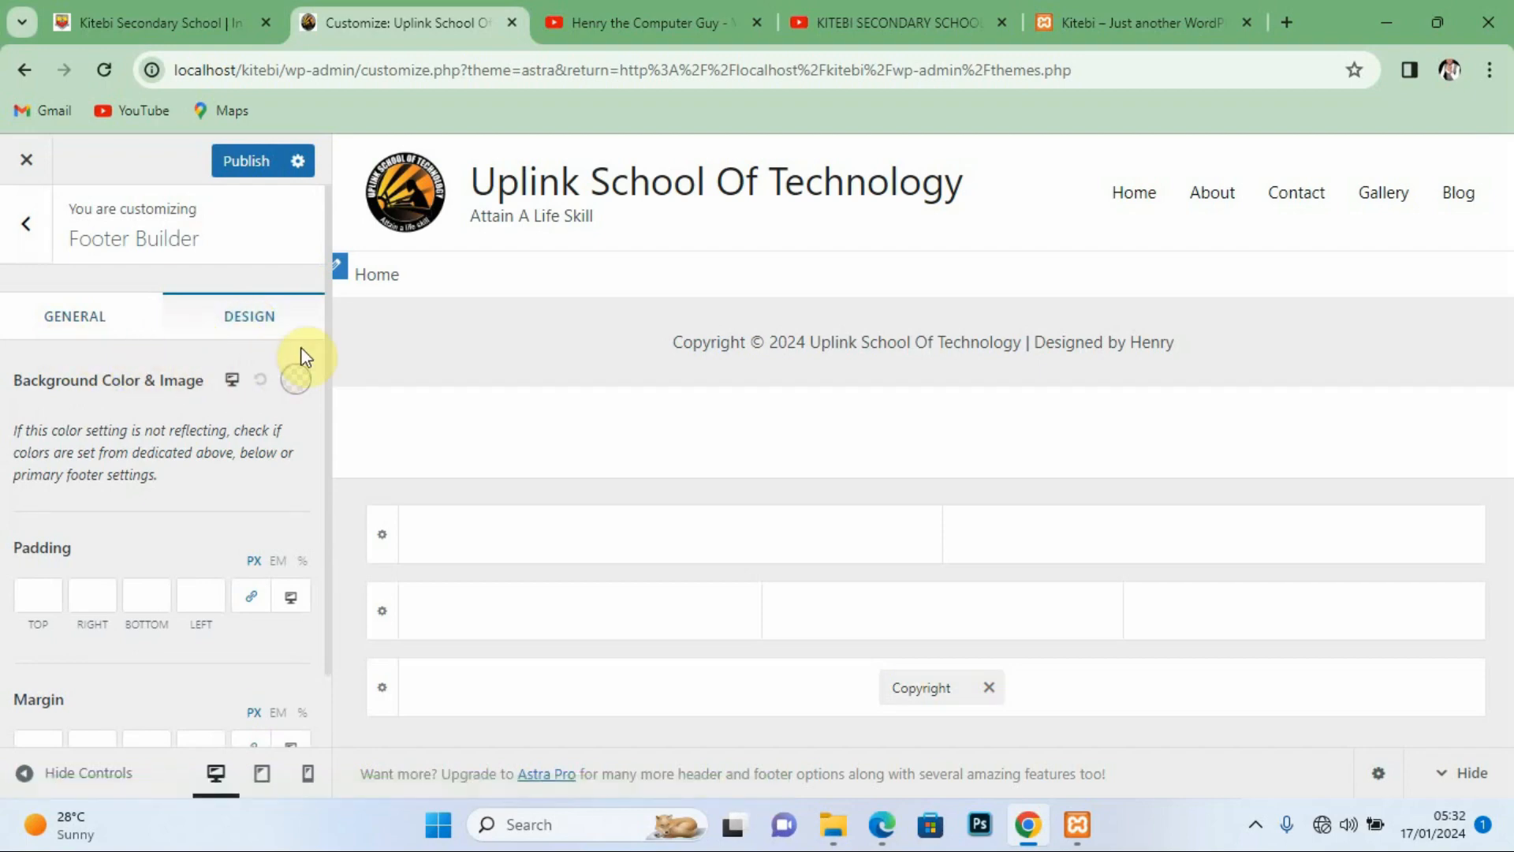
{"action": "left_click", "coordinate": [33, 229]}
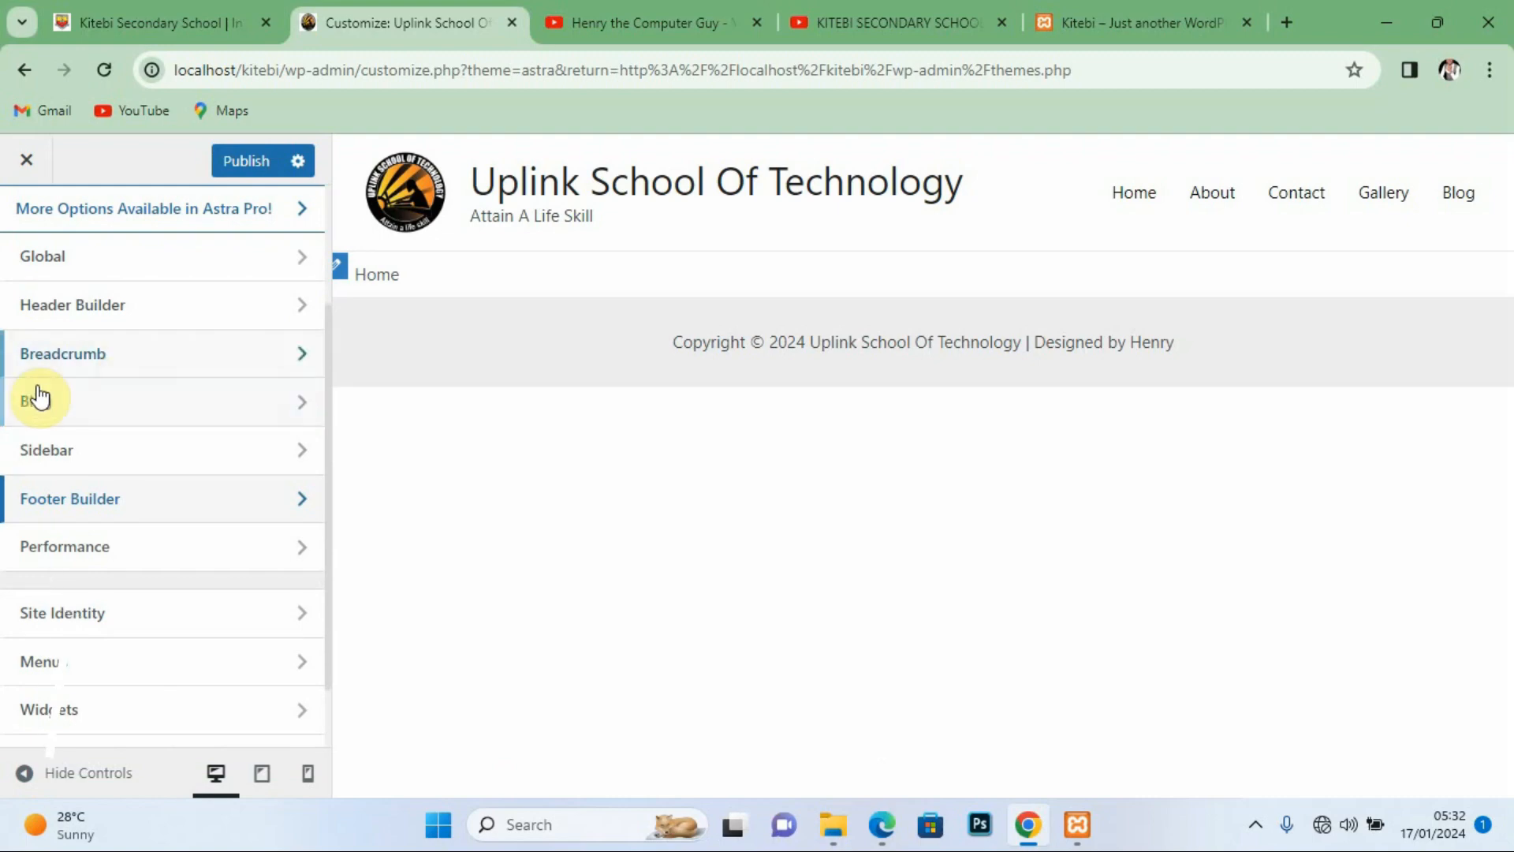
Step: Review the Performance, Site Identity and Menus sections of the theme customizer
{"action": "left_click", "coordinate": [126, 552]}
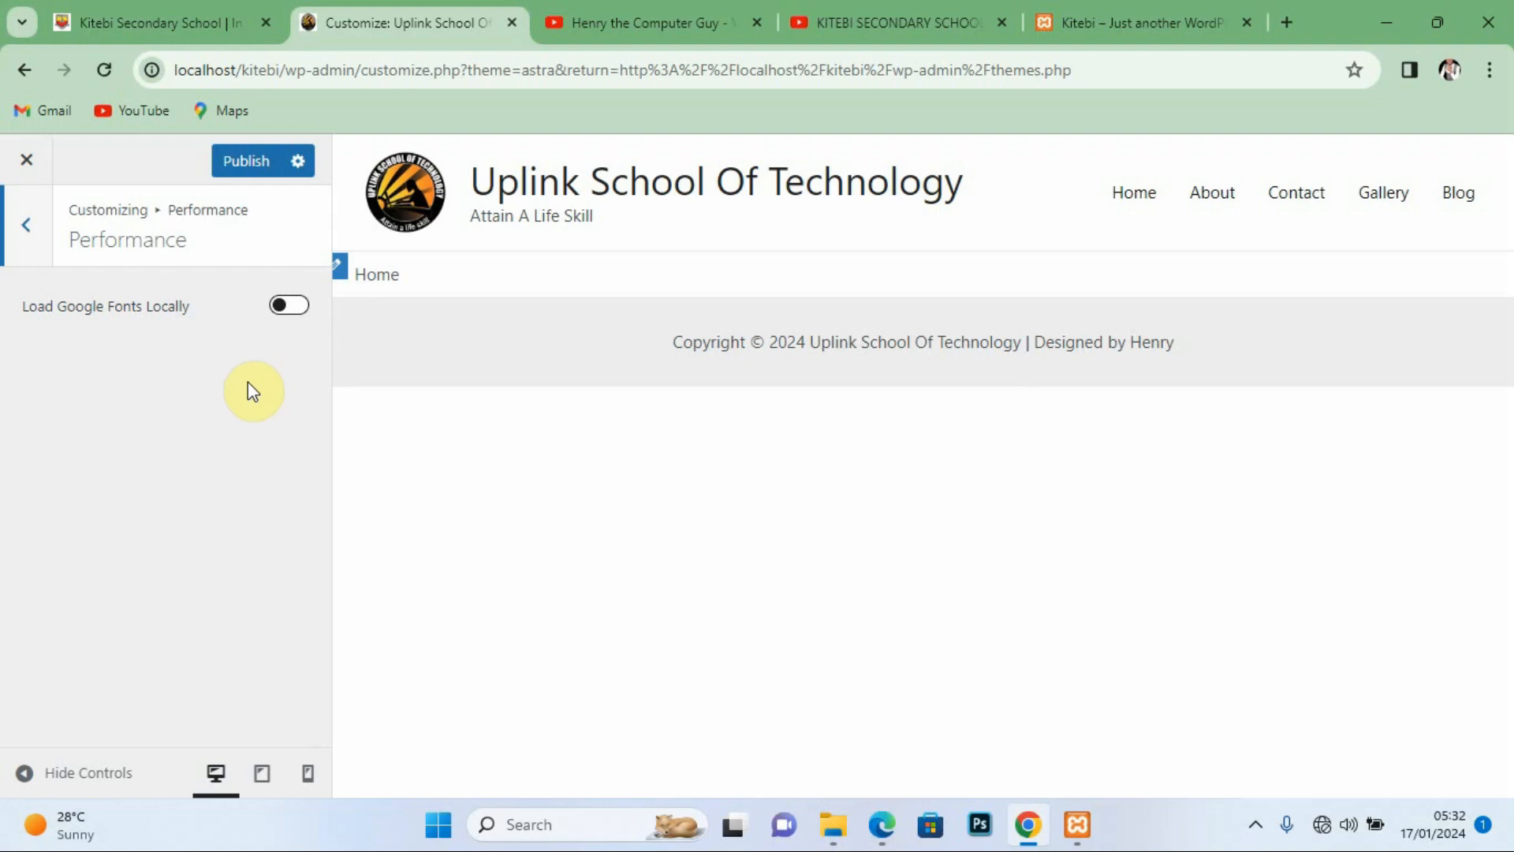
{"action": "left_click", "coordinate": [32, 236]}
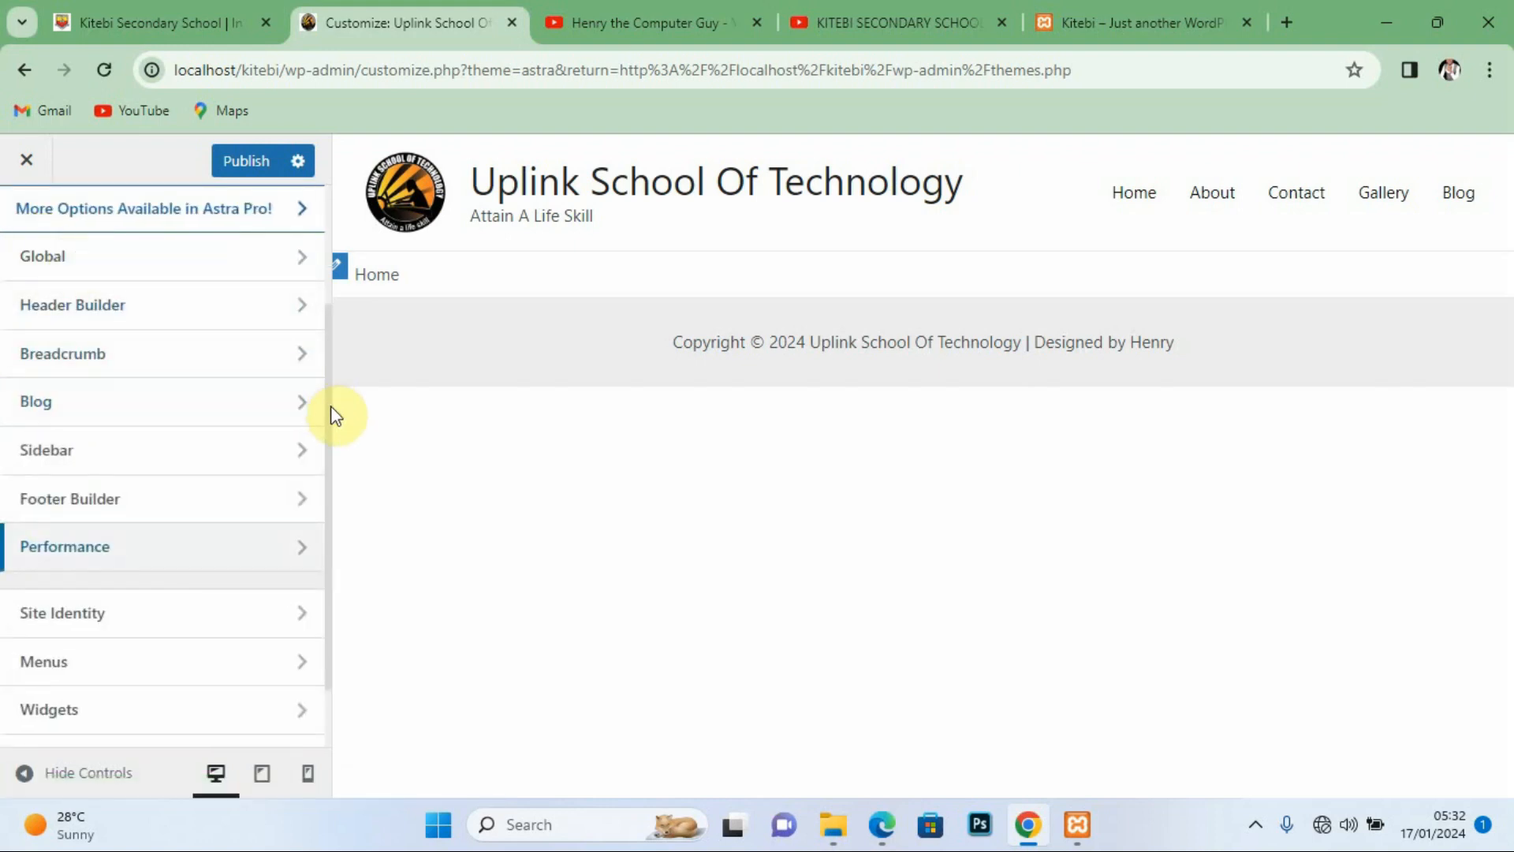
{"action": "scroll", "coordinate": [329, 440], "scroll_direction": "down", "scroll_amount": 2}
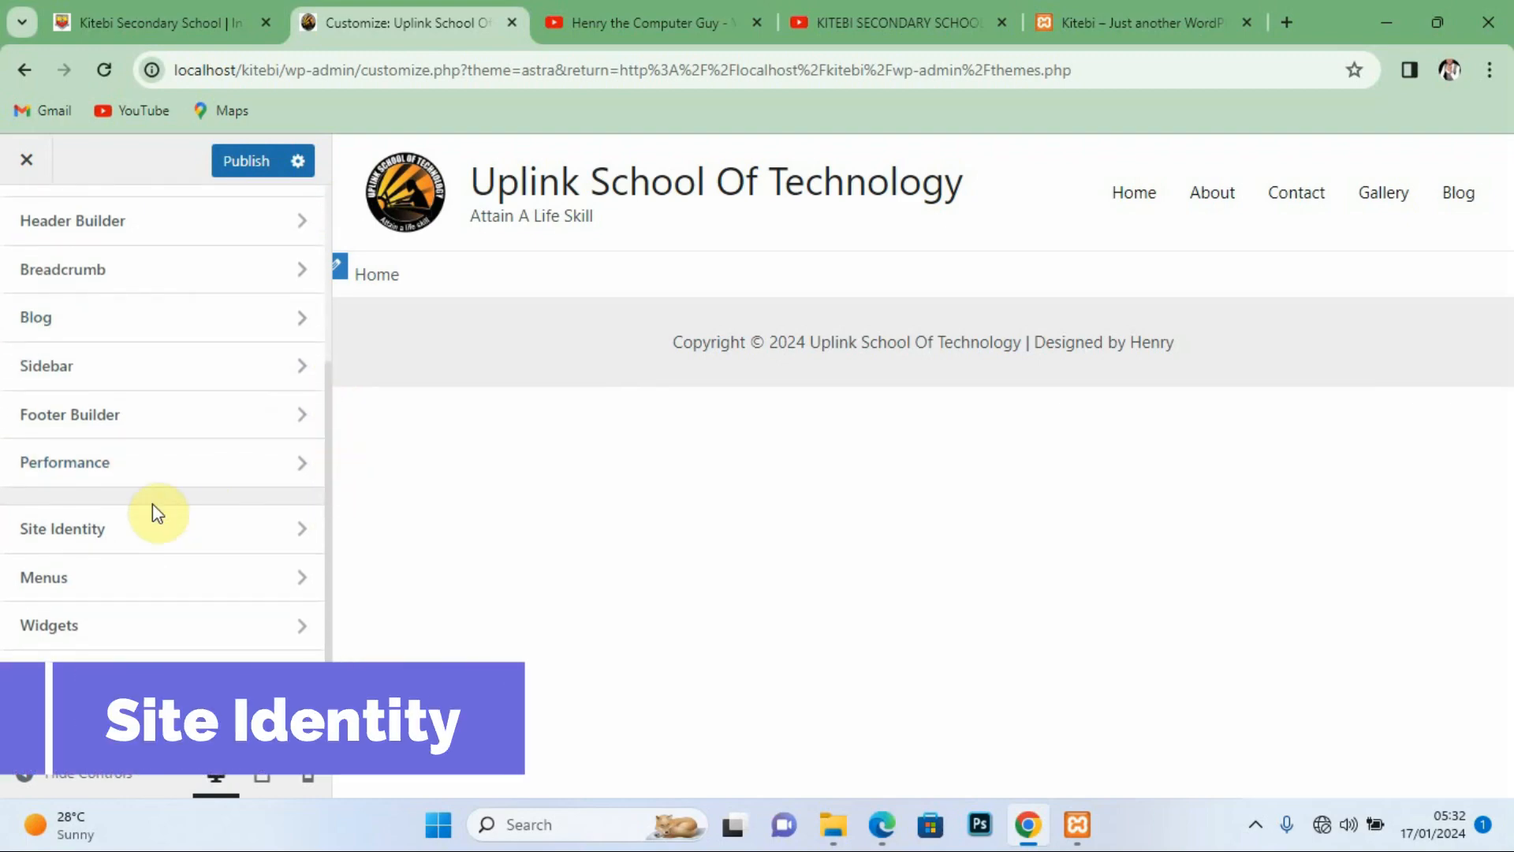
{"action": "left_click", "coordinate": [93, 527]}
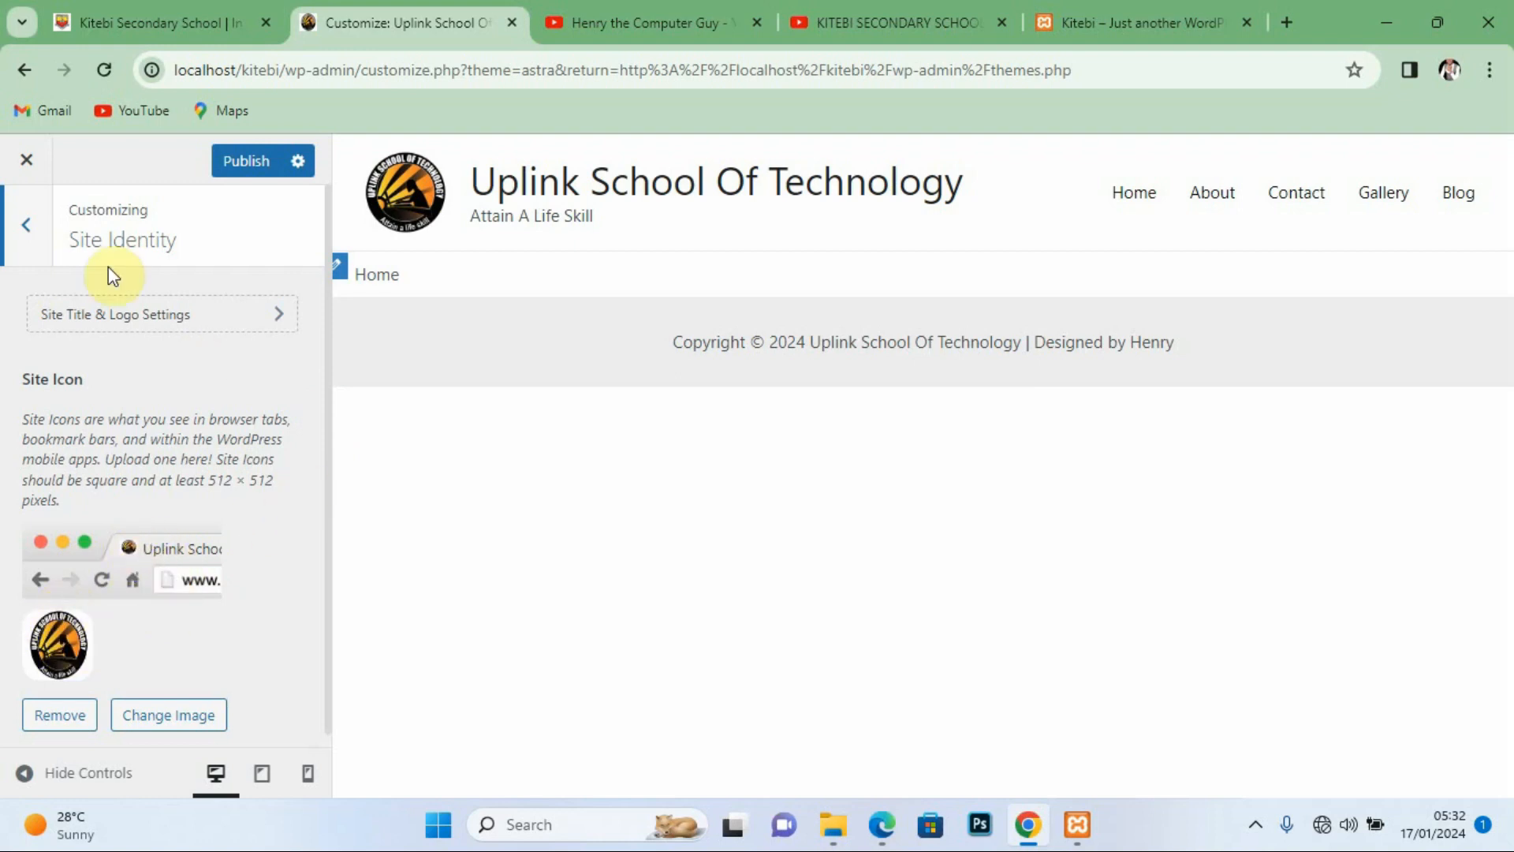
{"action": "left_click", "coordinate": [30, 229]}
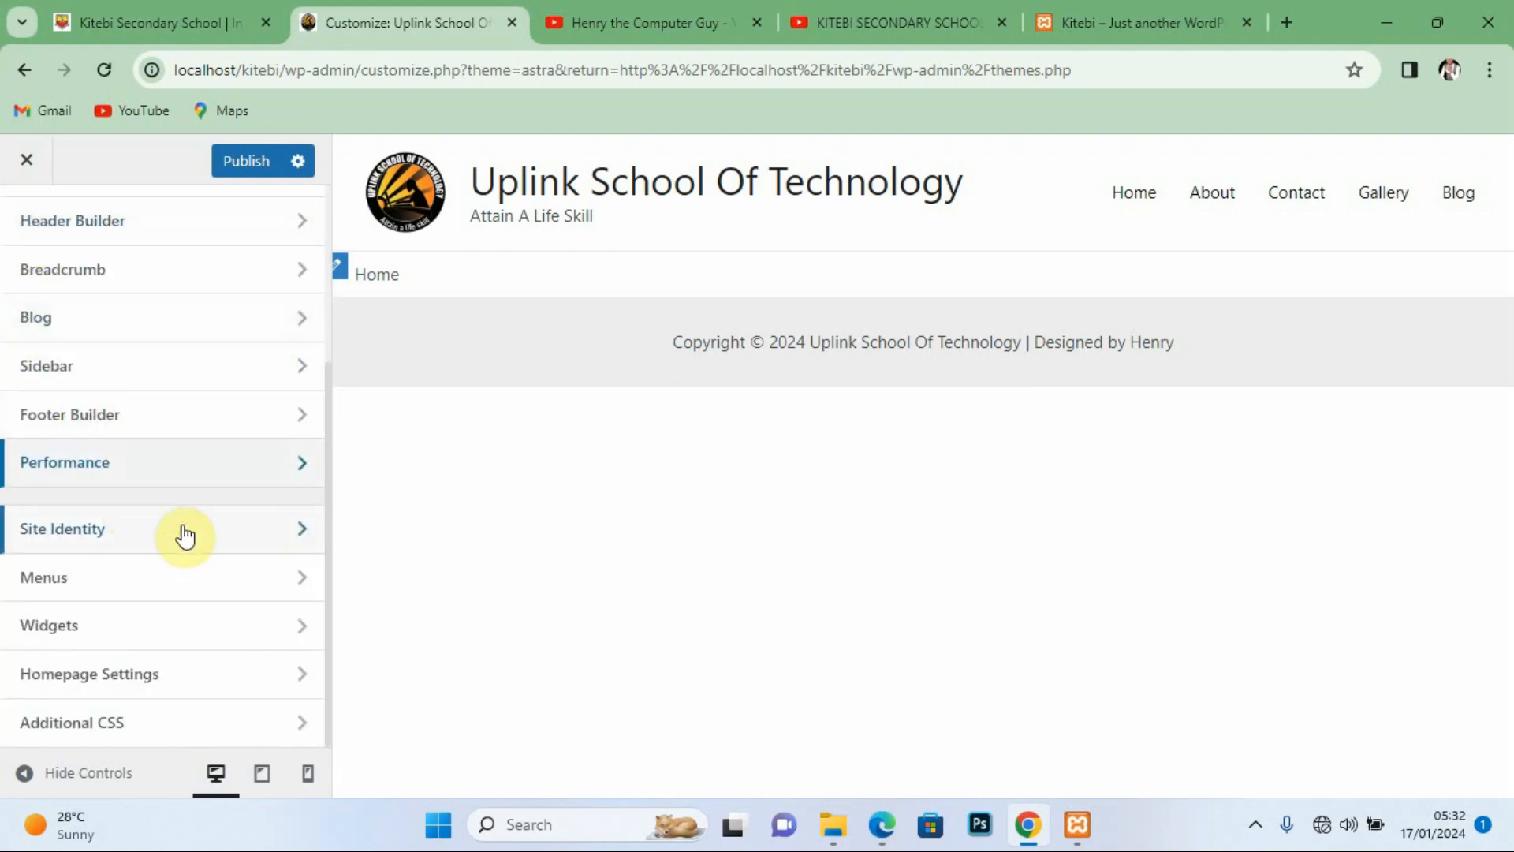
{"action": "left_click", "coordinate": [122, 581]}
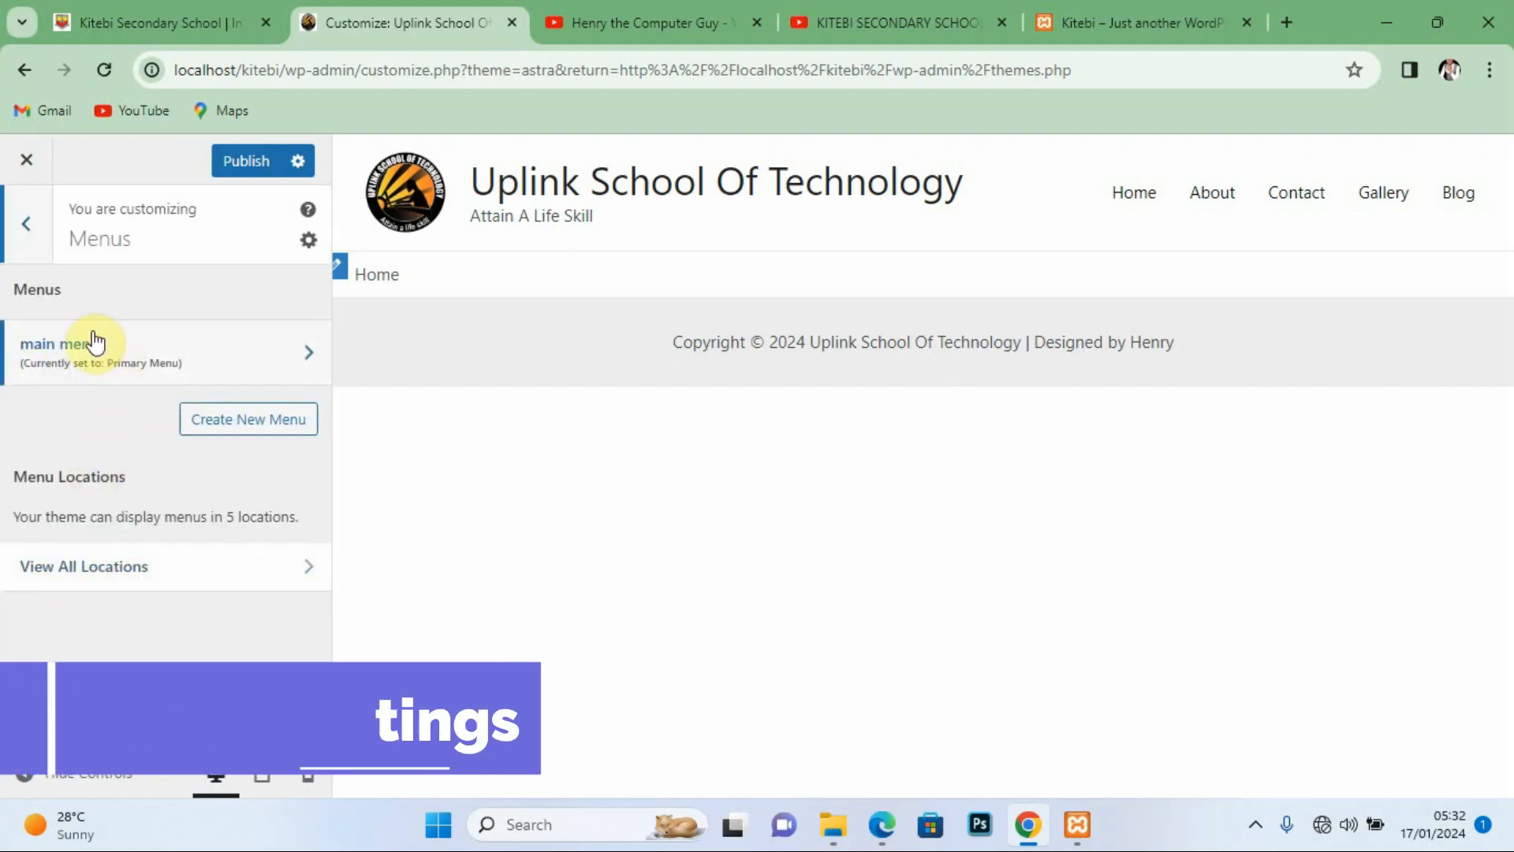
{"action": "left_click", "coordinate": [30, 226]}
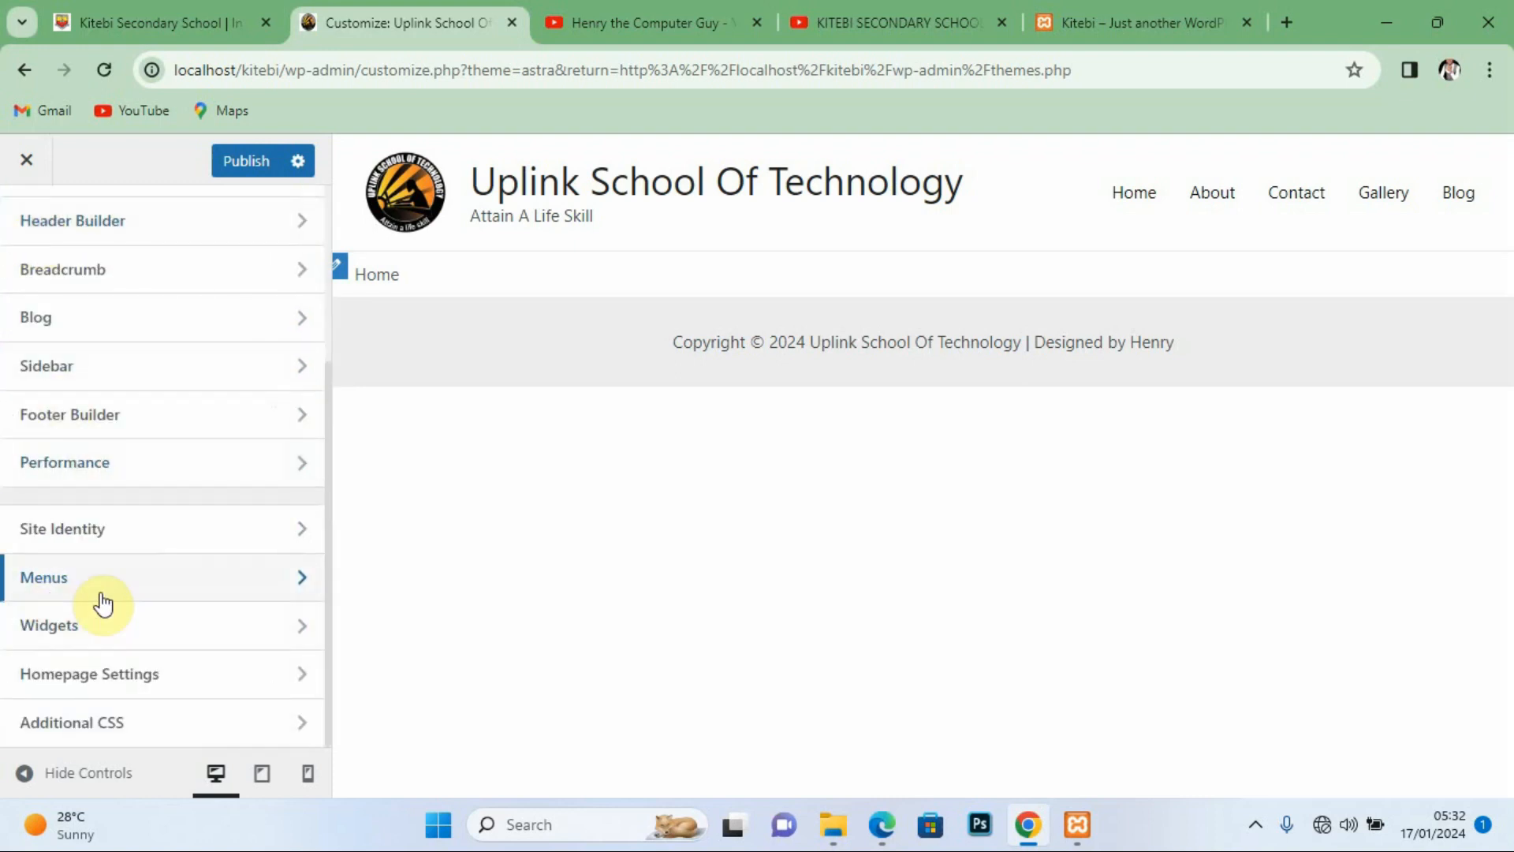
Step: Set the homepage to display a static page, using Home as the homepage
{"action": "left_click", "coordinate": [327, 503]}
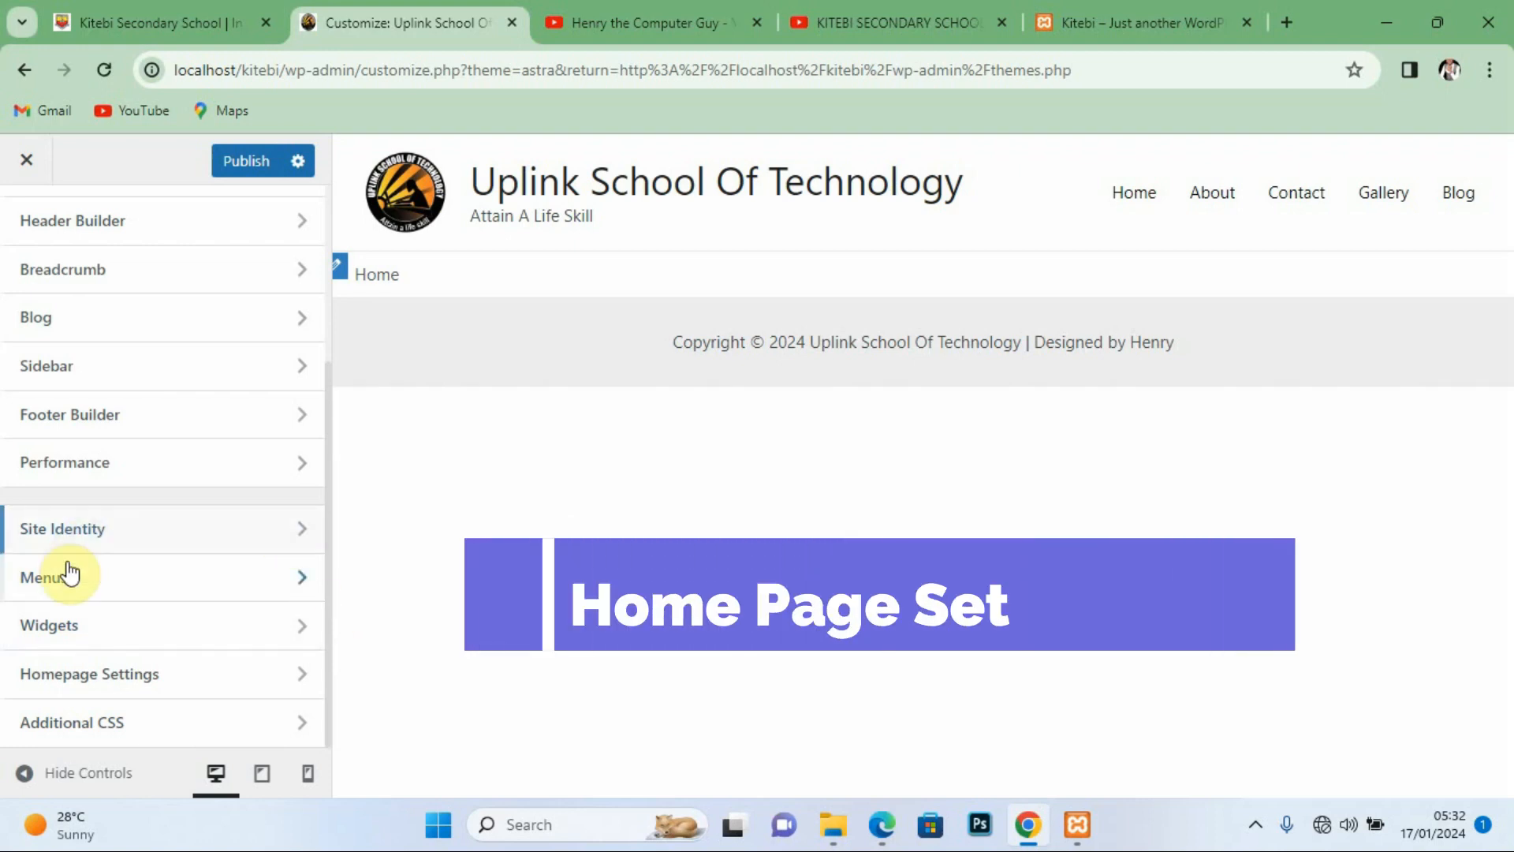
{"action": "left_click", "coordinate": [124, 675]}
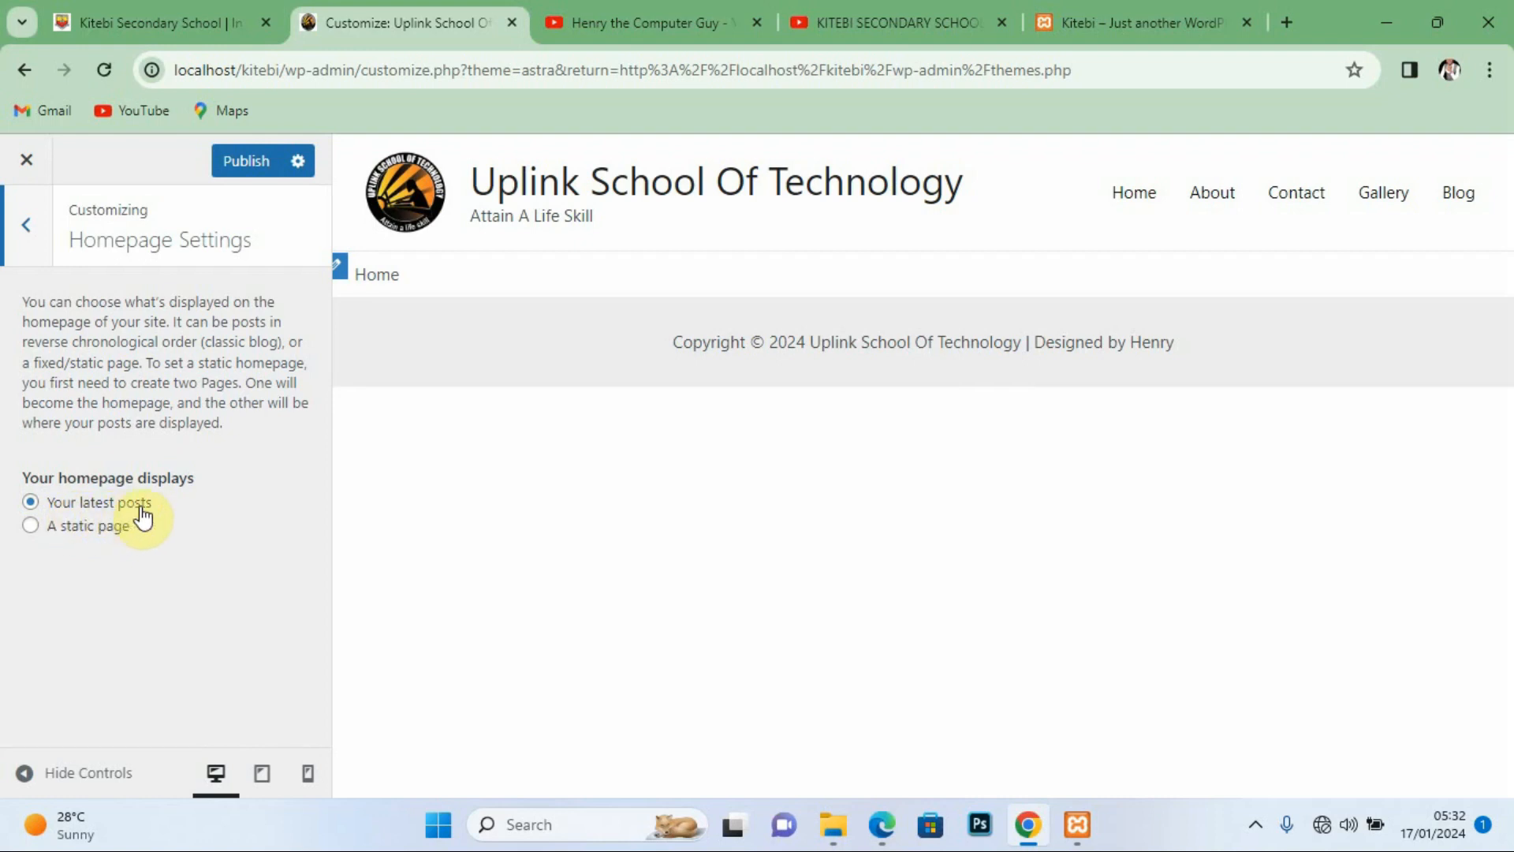
{"action": "left_click", "coordinate": [30, 529]}
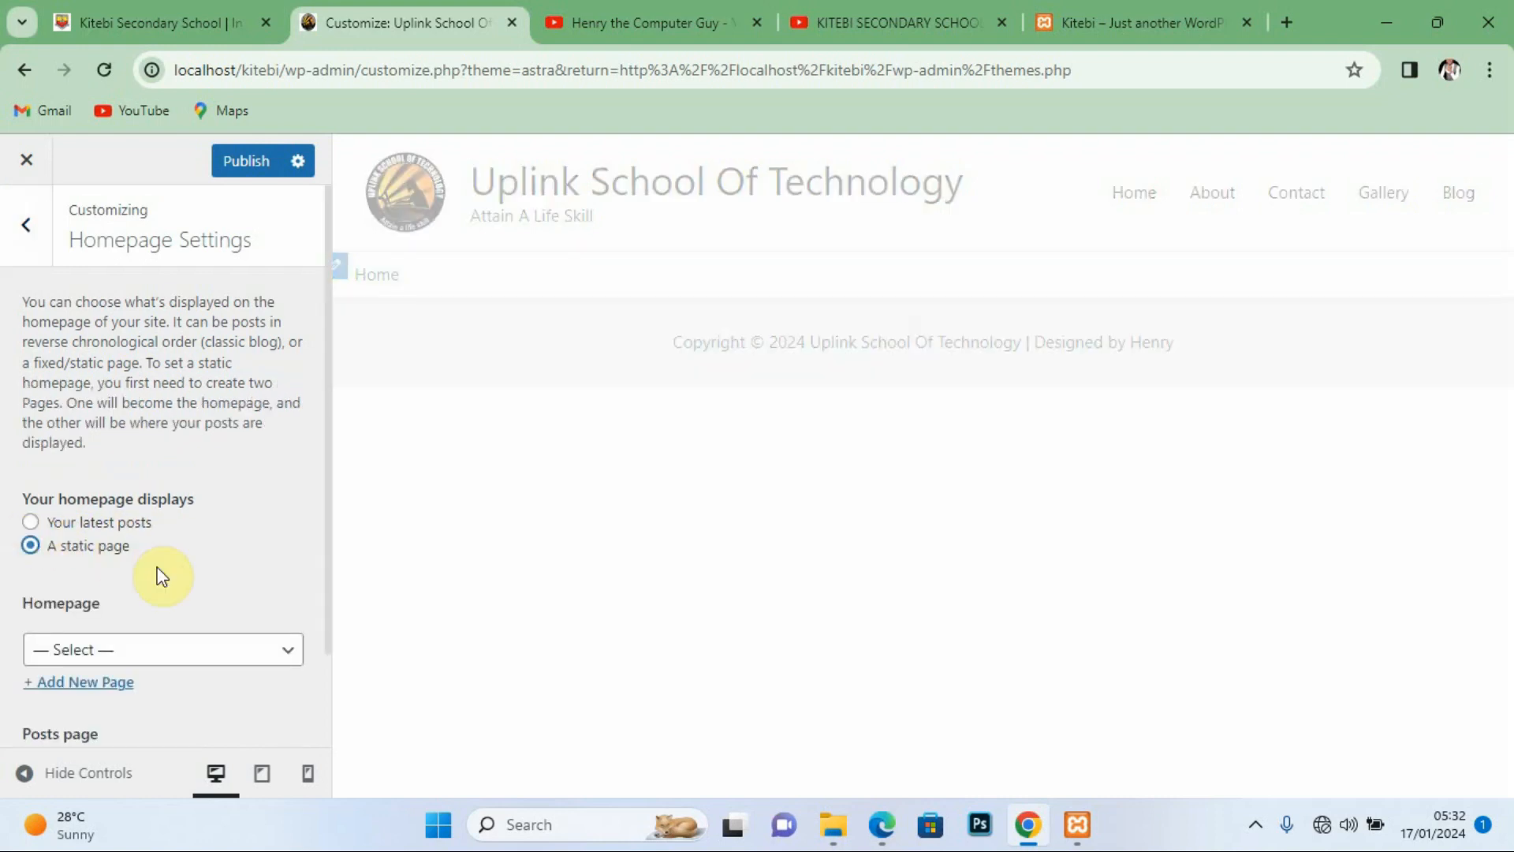
{"action": "left_click", "coordinate": [287, 663]}
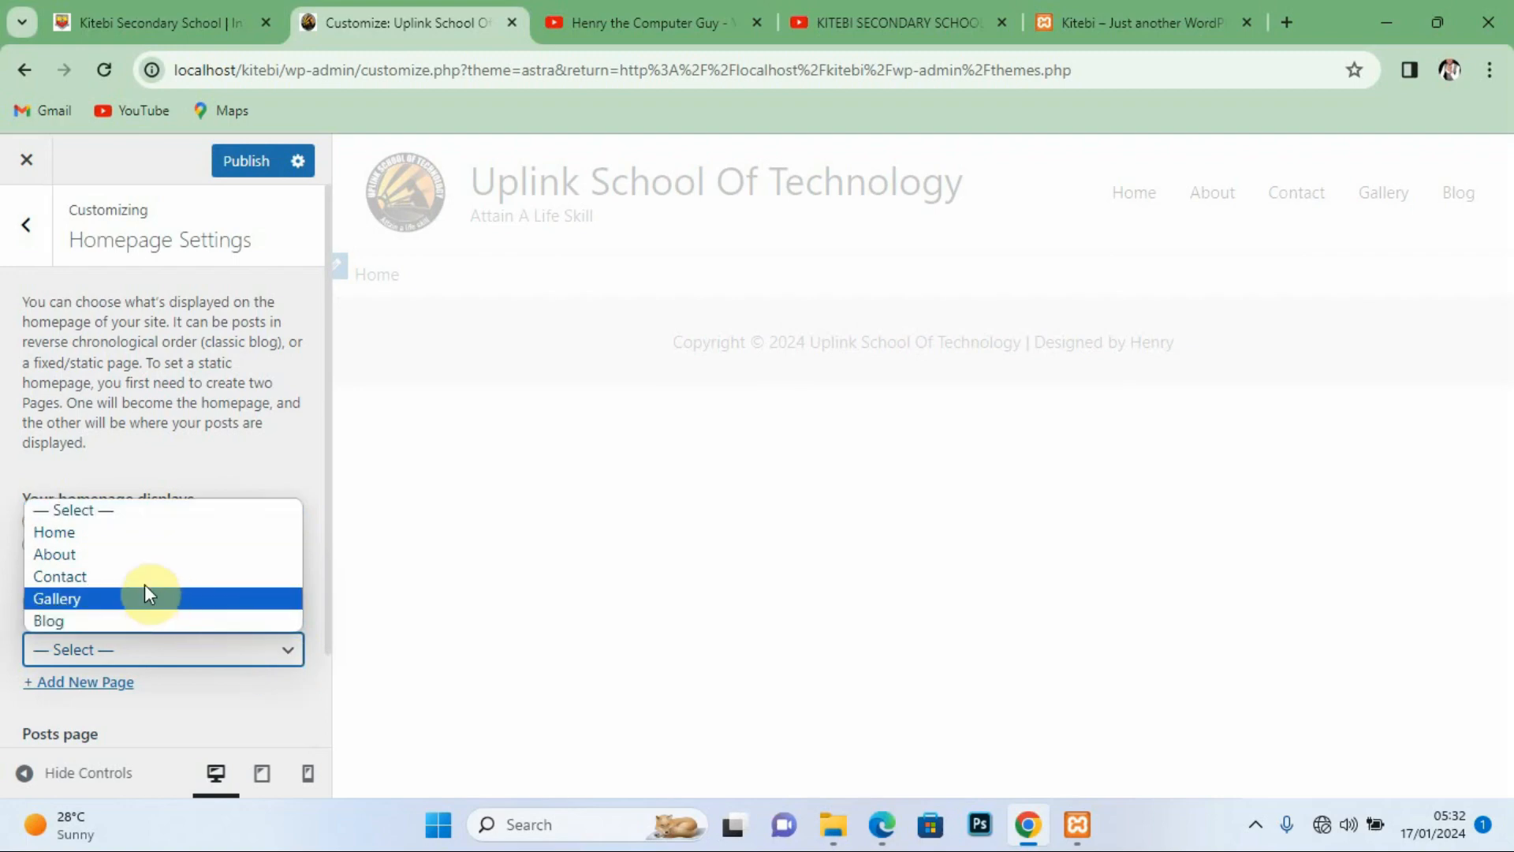
{"action": "left_click", "coordinate": [95, 548]}
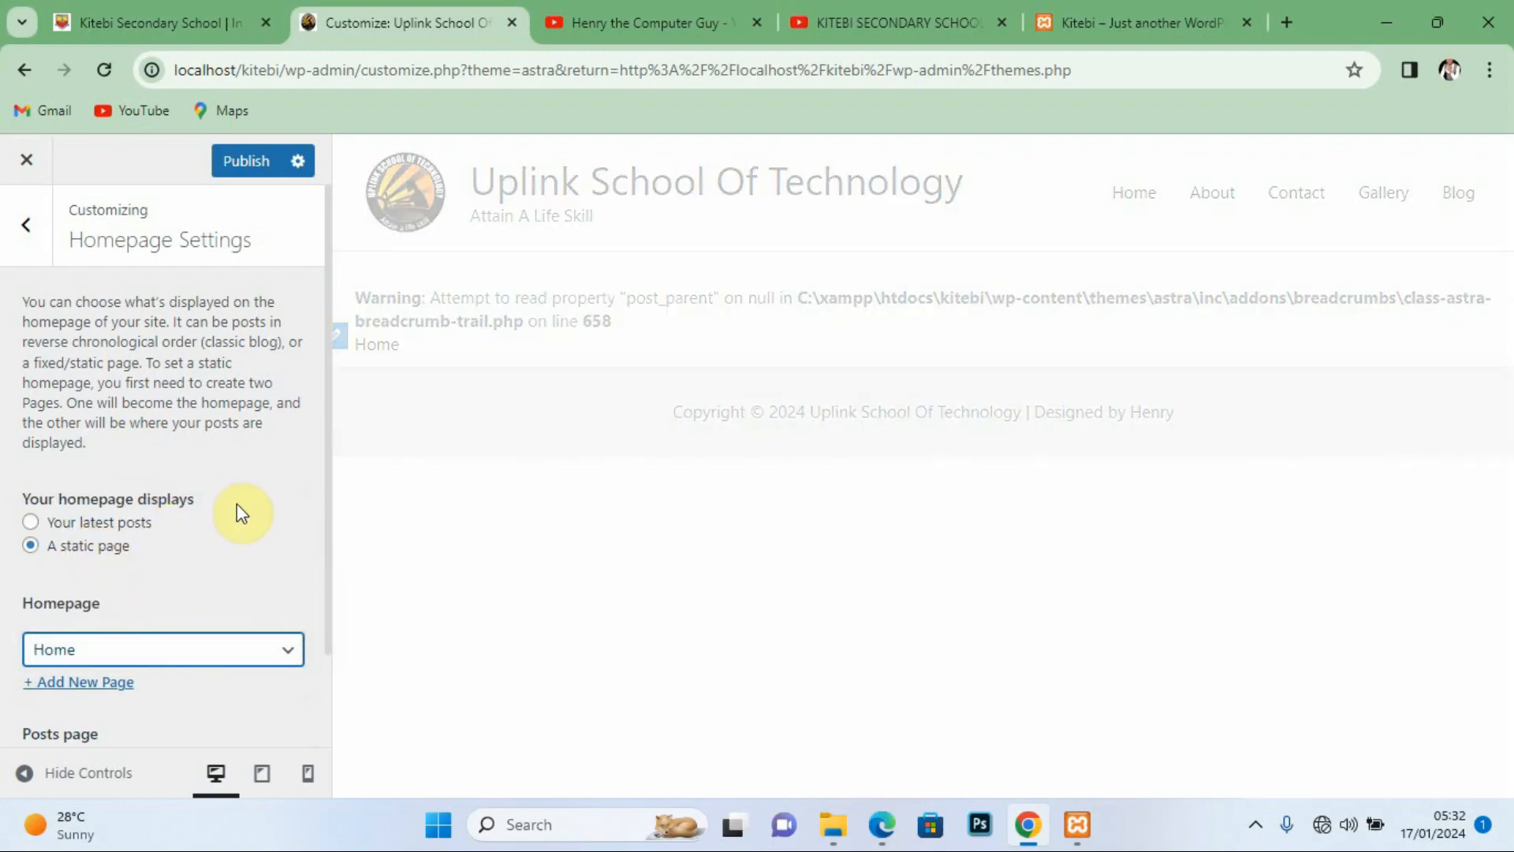
Step: Set Blog as the posts page in the homepage settings and publish the customizer changes
{"action": "scroll", "coordinate": [325, 505], "scroll_direction": "down", "scroll_amount": 2}
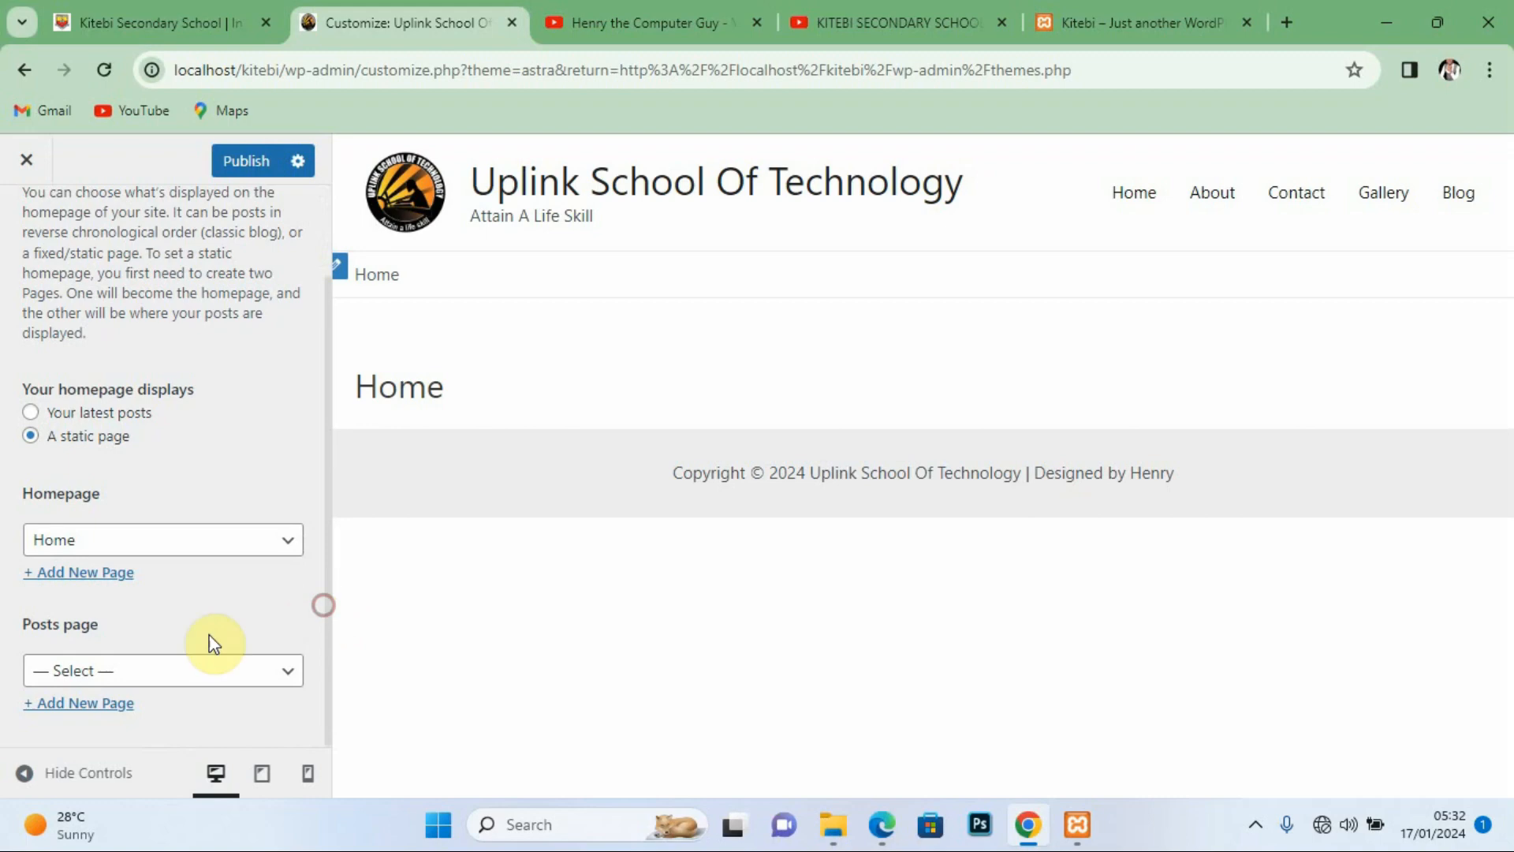
{"action": "left_click", "coordinate": [285, 678]}
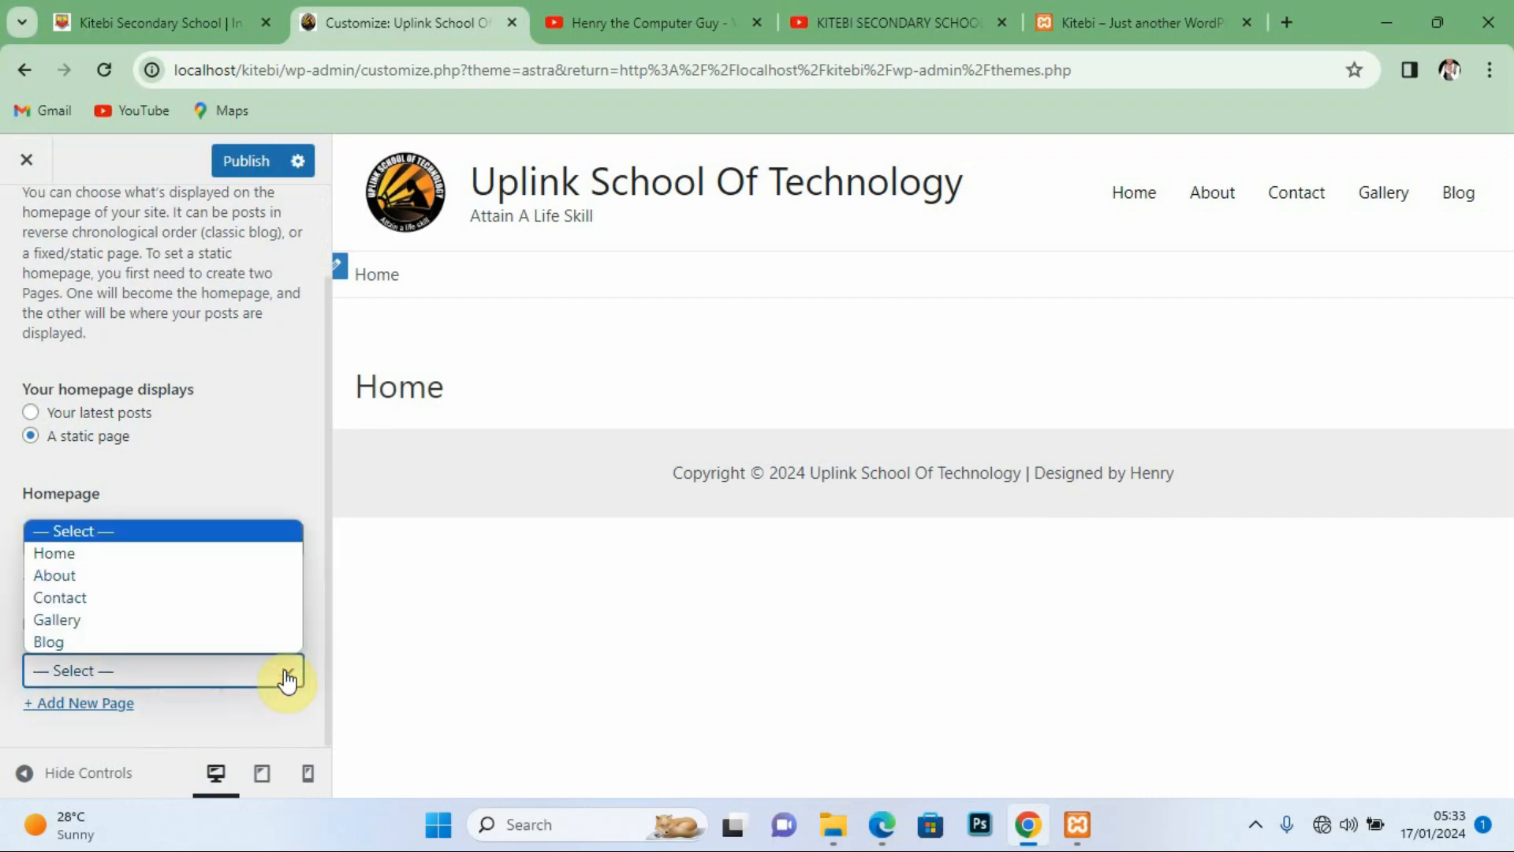
{"action": "left_click", "coordinate": [82, 640]}
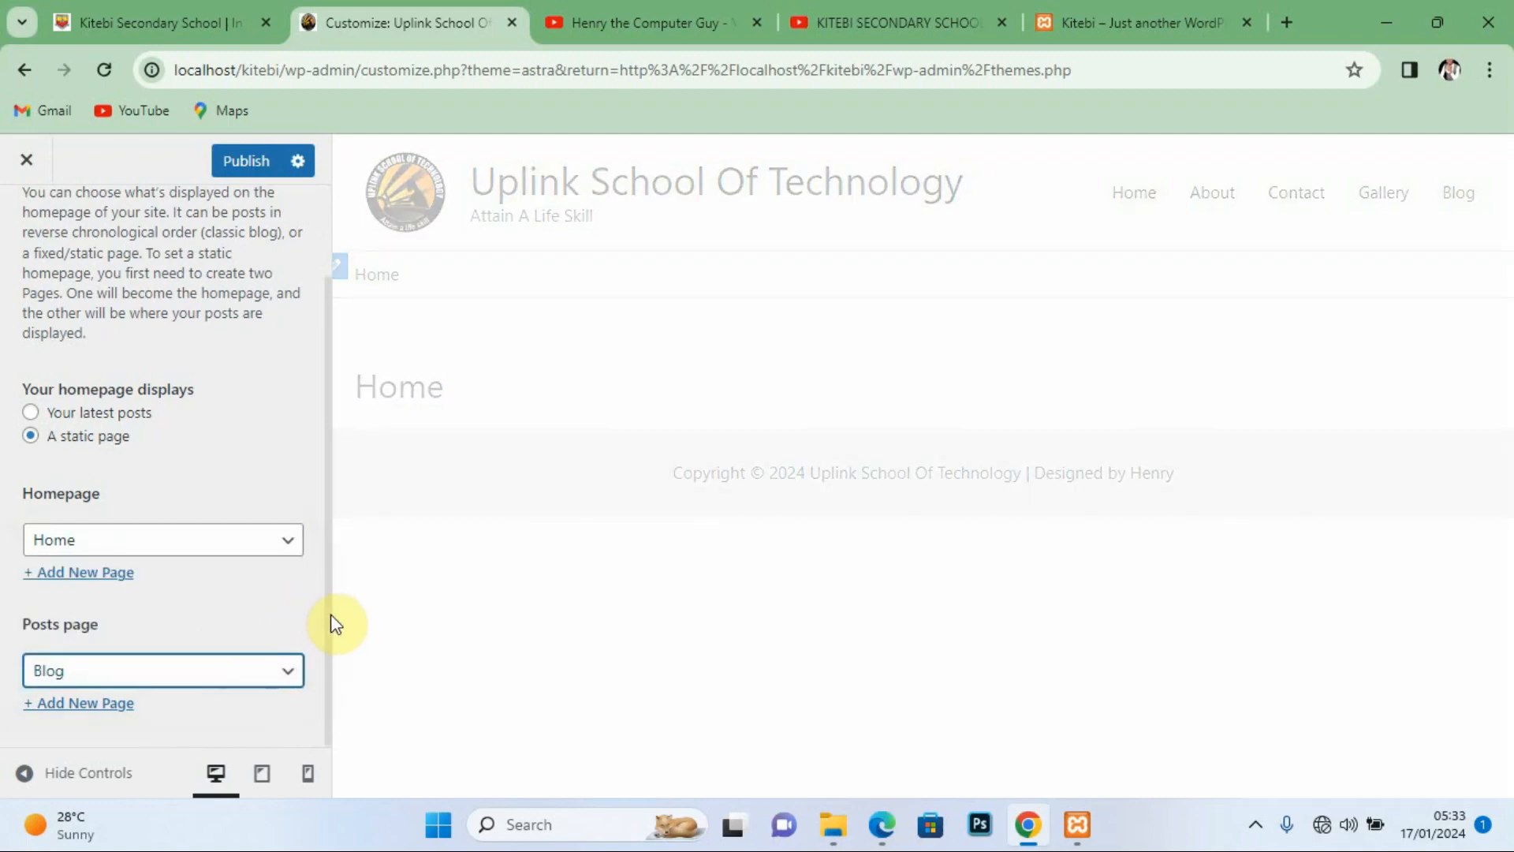
{"action": "left_click_drag", "start_coordinate": [326, 597], "coordinate": [334, 426]}
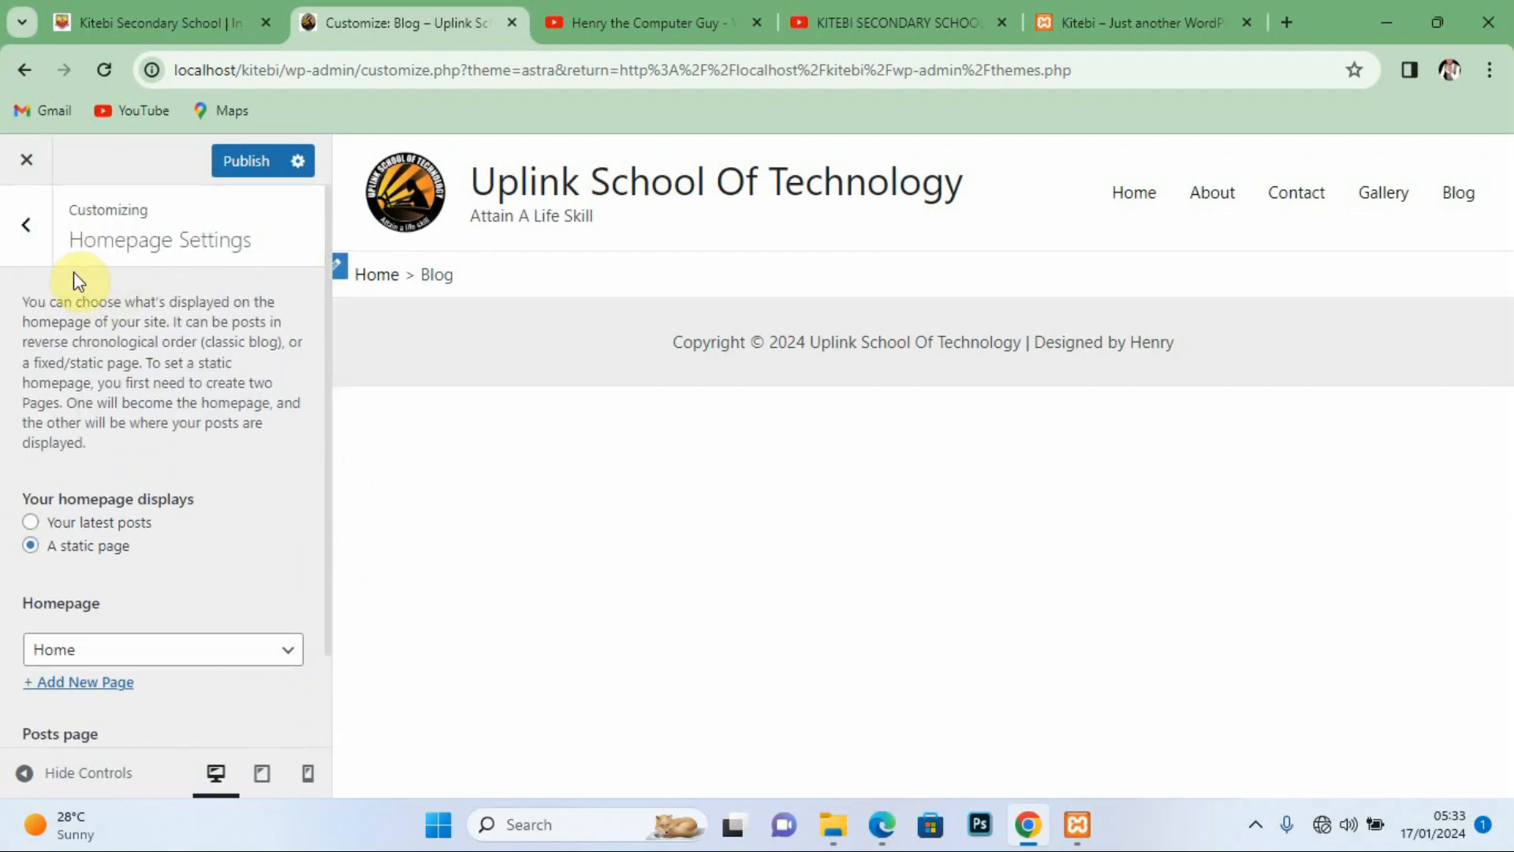
{"action": "left_click", "coordinate": [32, 244]}
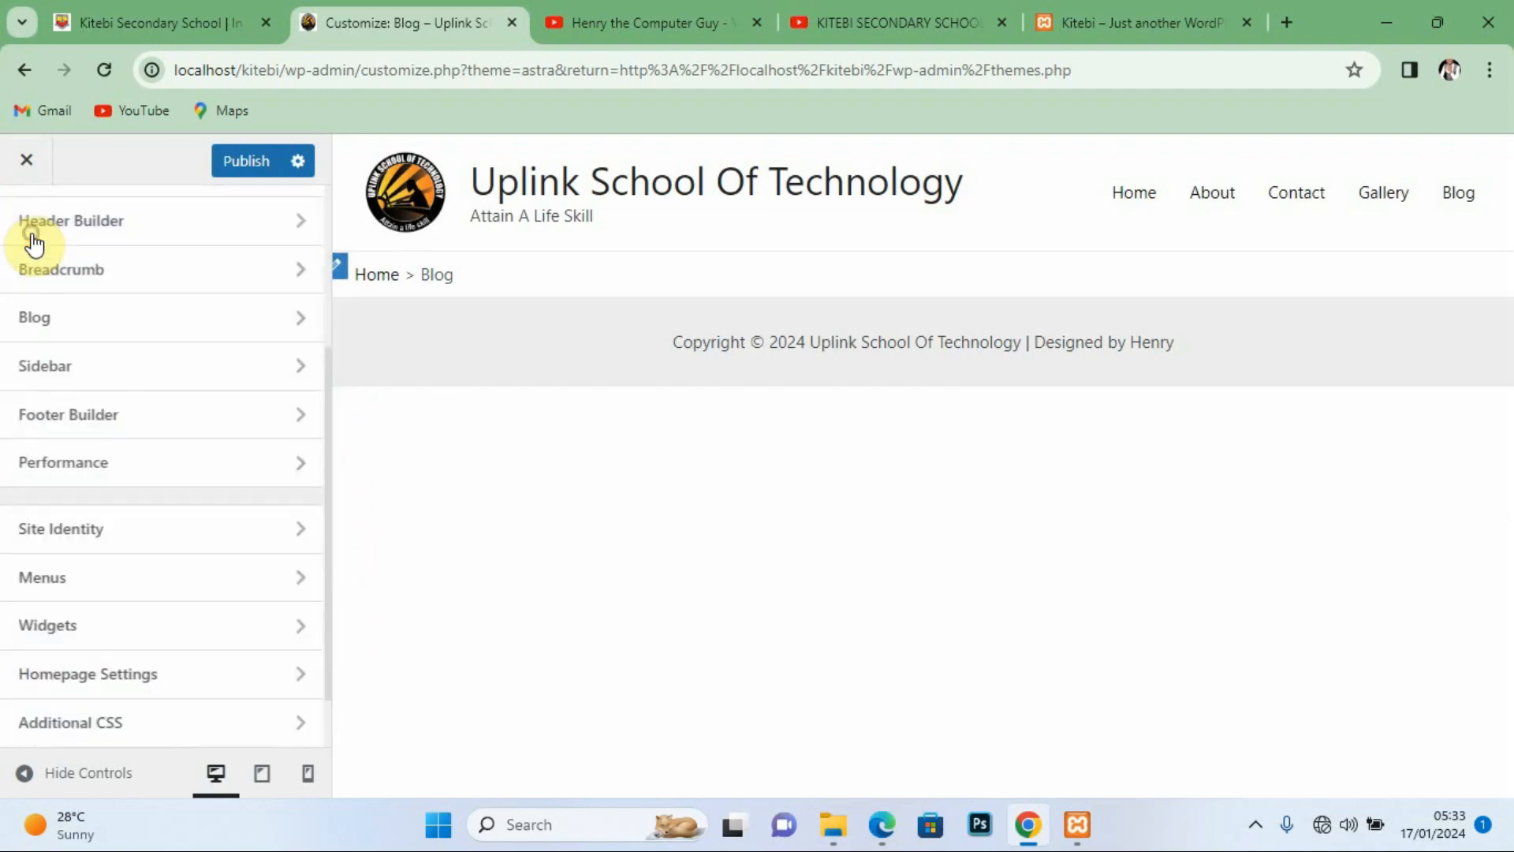
{"action": "left_click", "coordinate": [327, 463]}
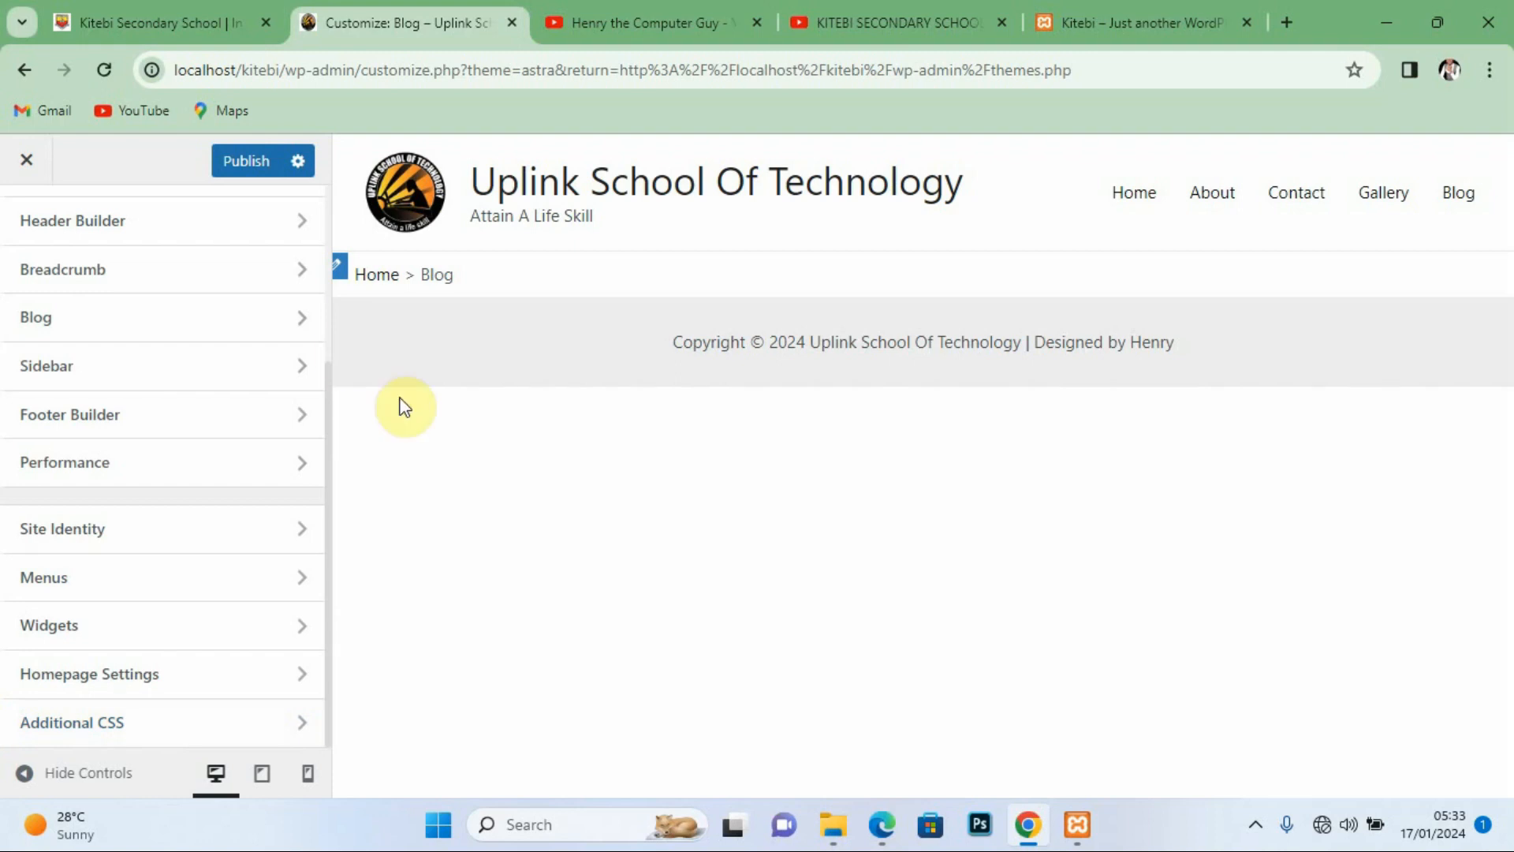
{"action": "left_click", "coordinate": [246, 162]}
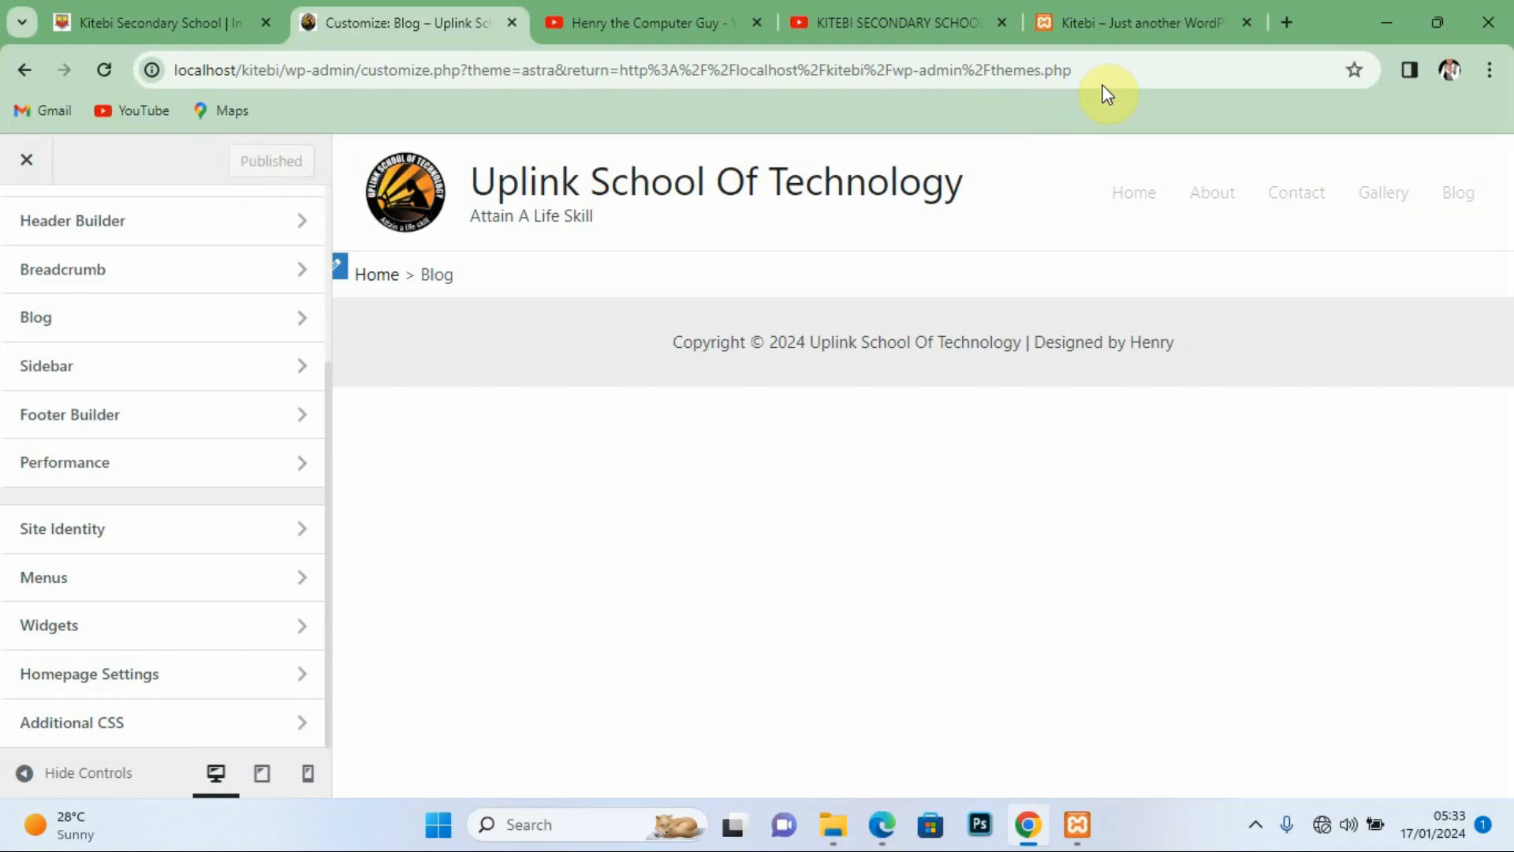
Step: Reload the local site at localhost/kitebi and check its Home, About, Contact and Gallery pages through the header menu
{"action": "left_click", "coordinate": [1109, 25]}
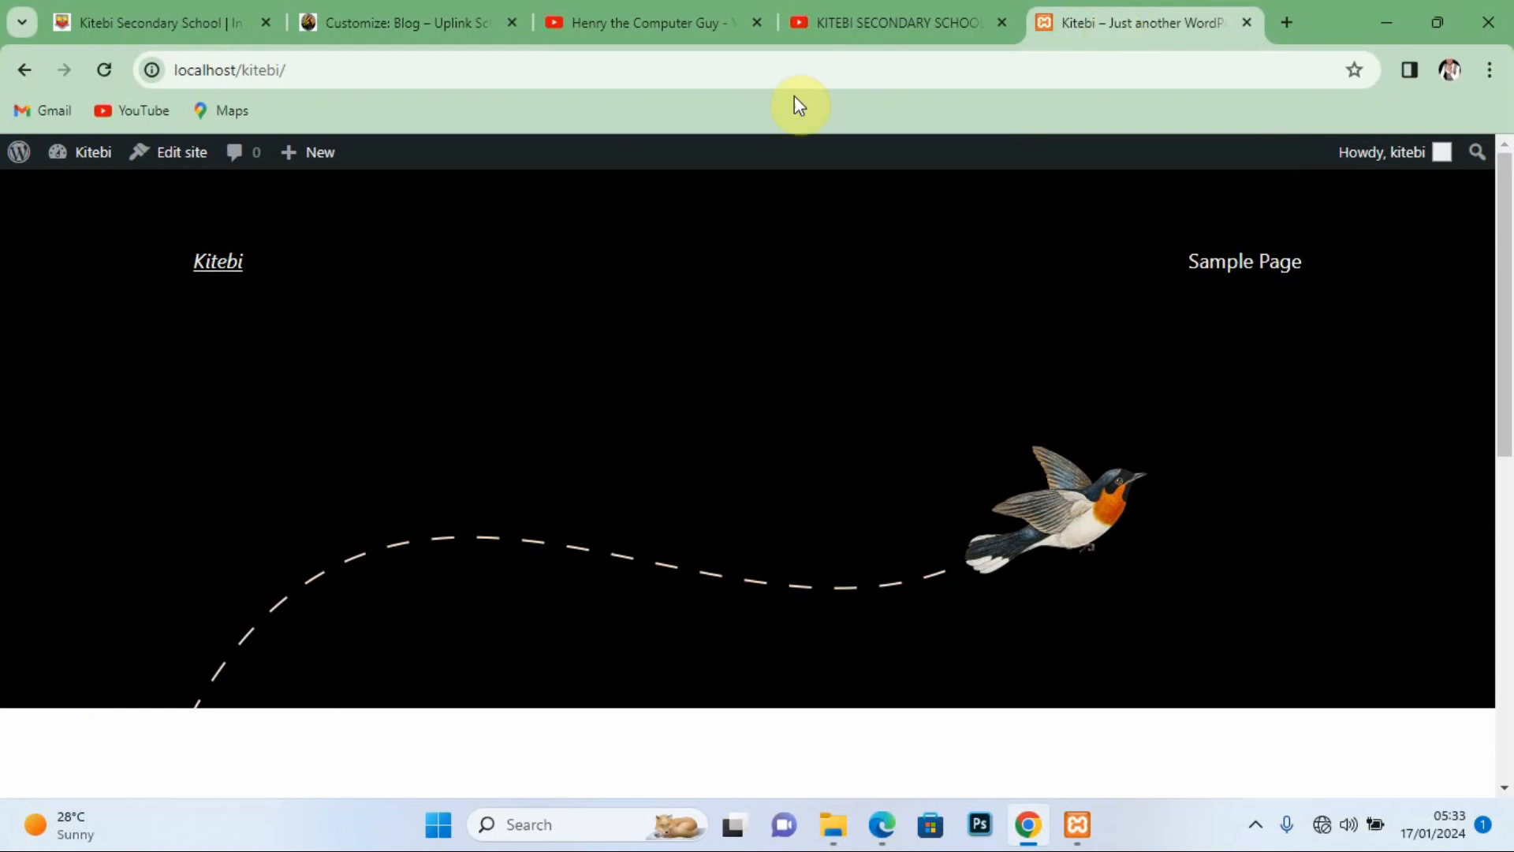
{"action": "left_click", "coordinate": [102, 77]}
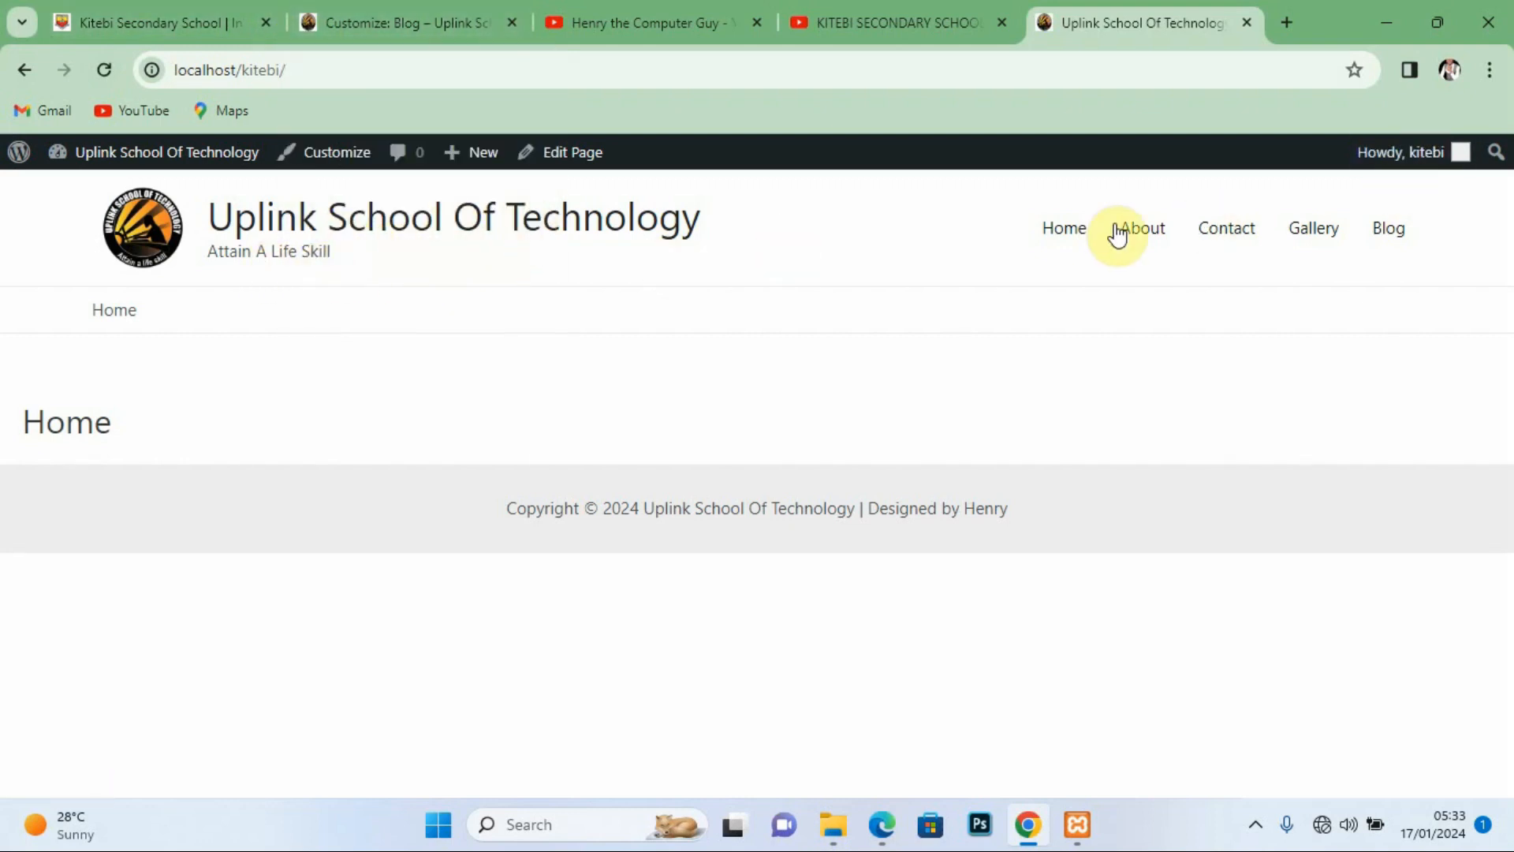
{"action": "left_click", "coordinate": [1075, 235]}
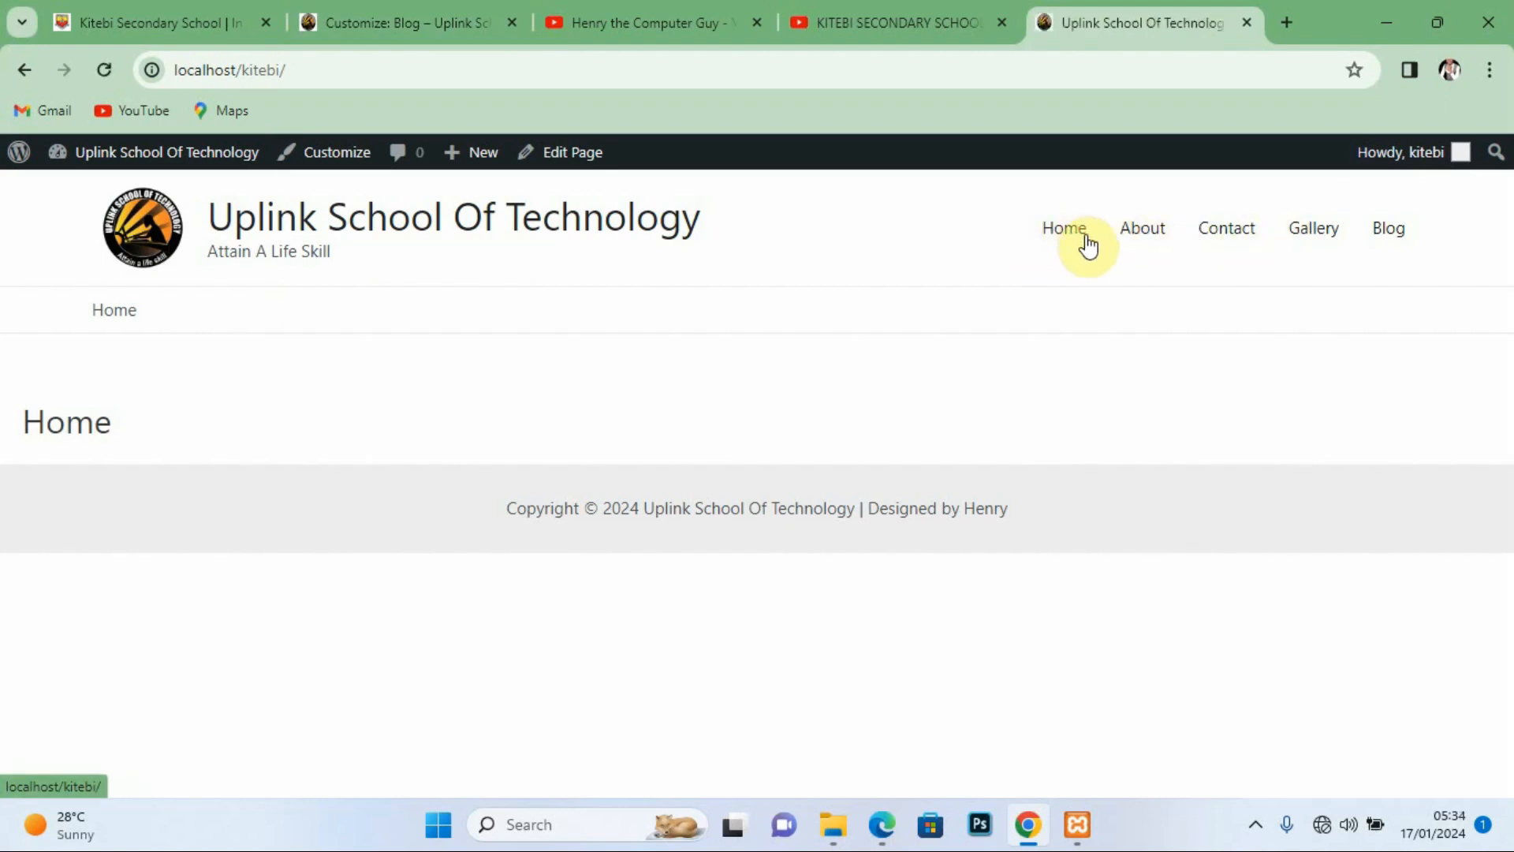
{"action": "left_click", "coordinate": [1138, 235]}
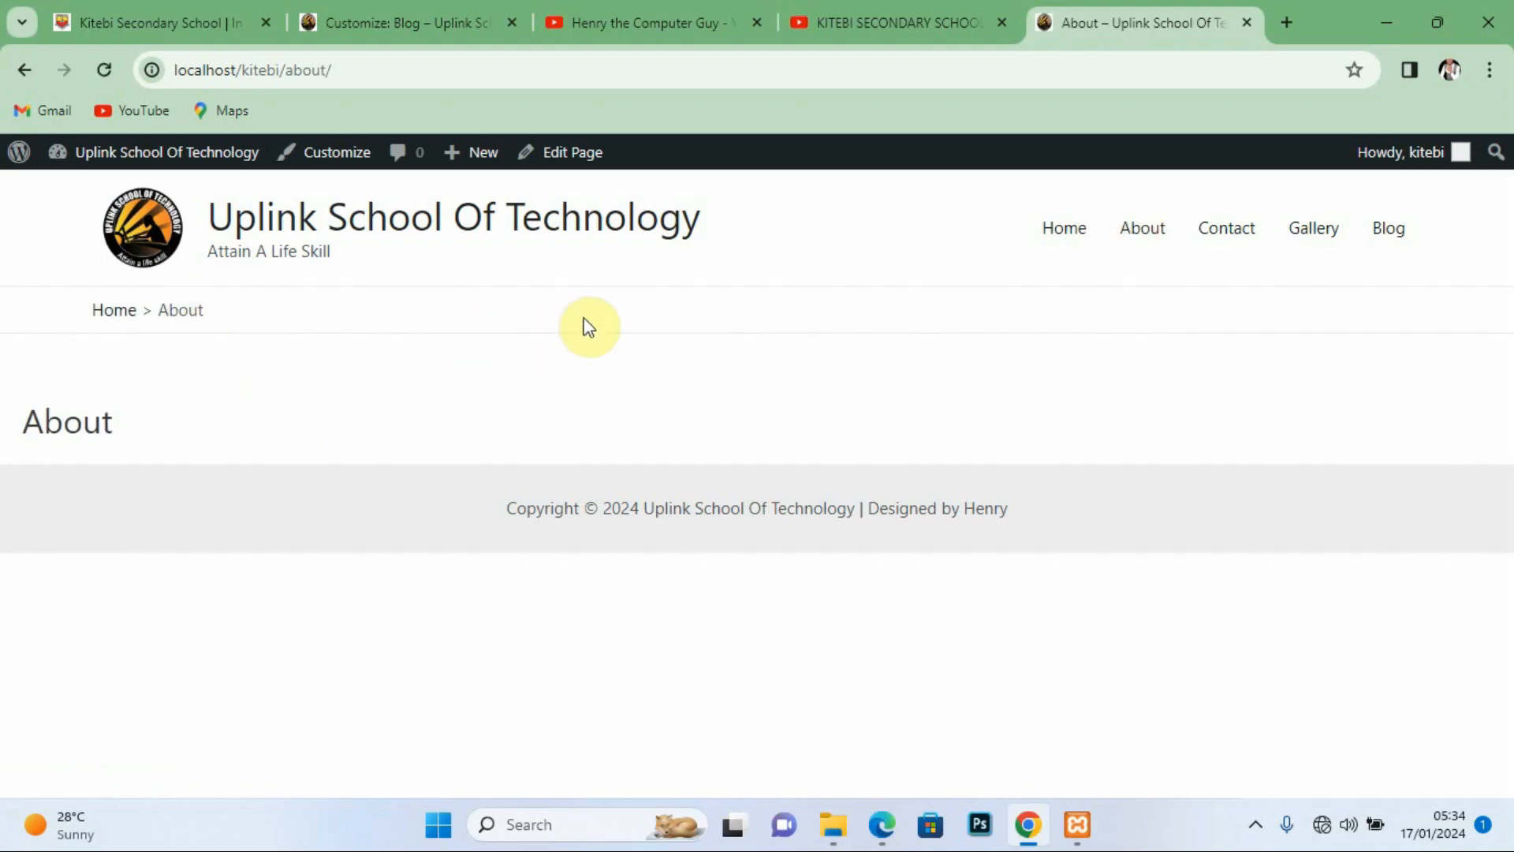
{"action": "left_click", "coordinate": [1236, 235]}
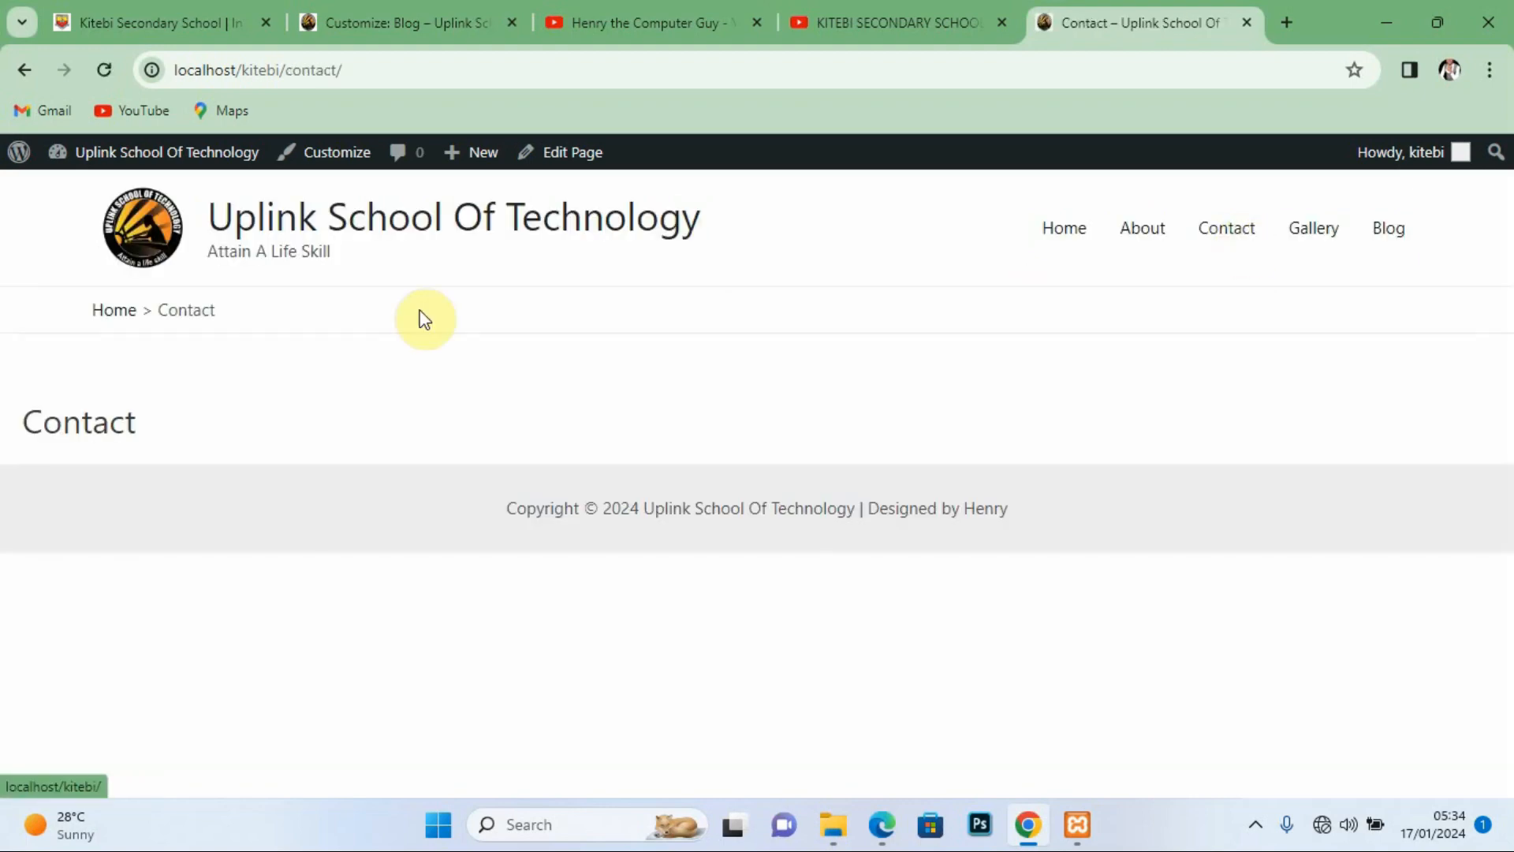
{"action": "left_click", "coordinate": [1317, 233]}
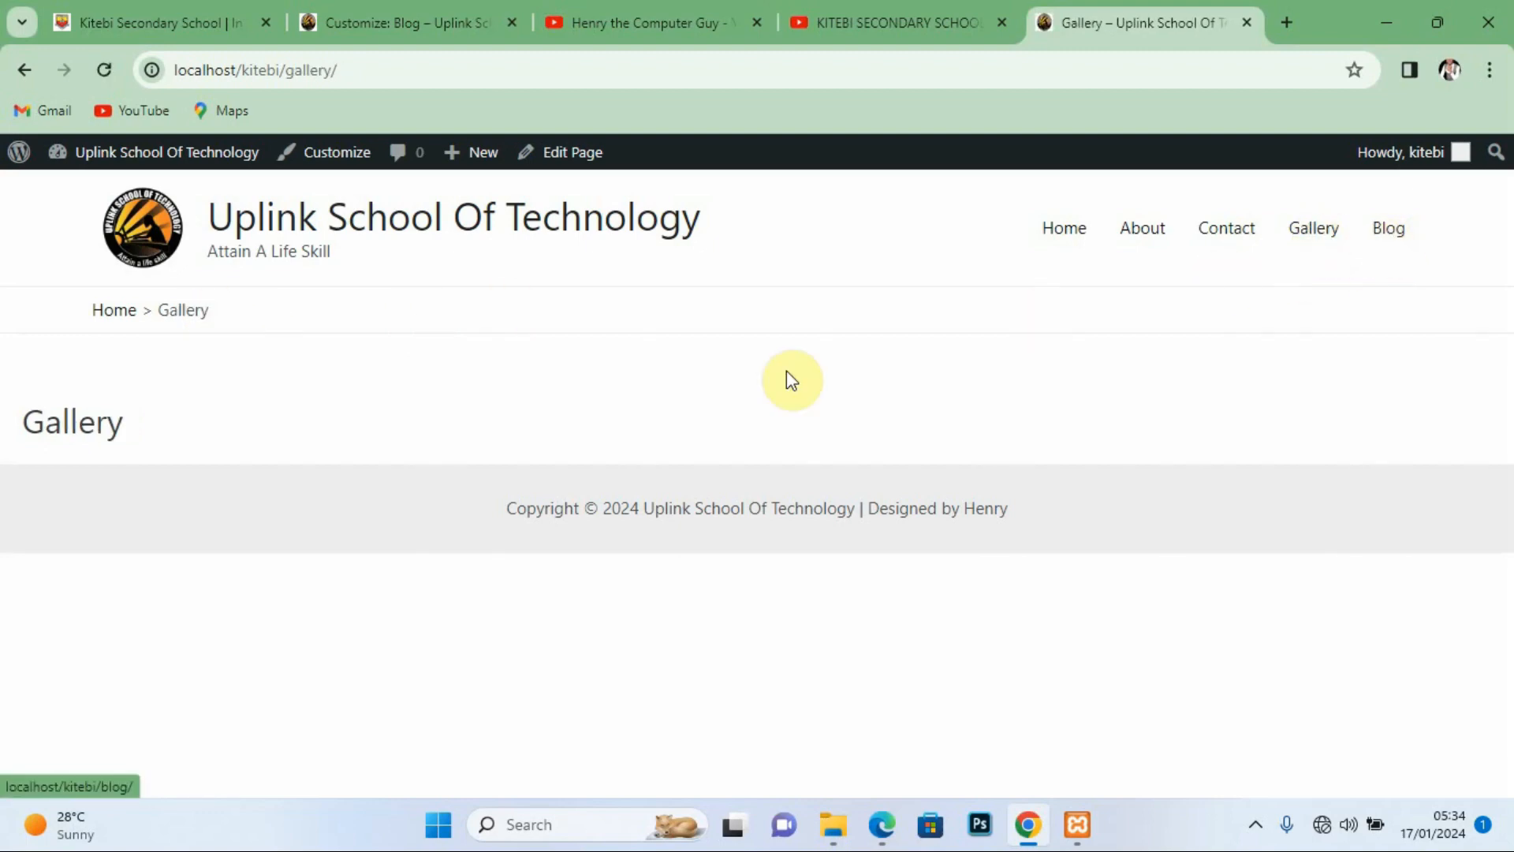
{"action": "left_click", "coordinate": [1057, 228]}
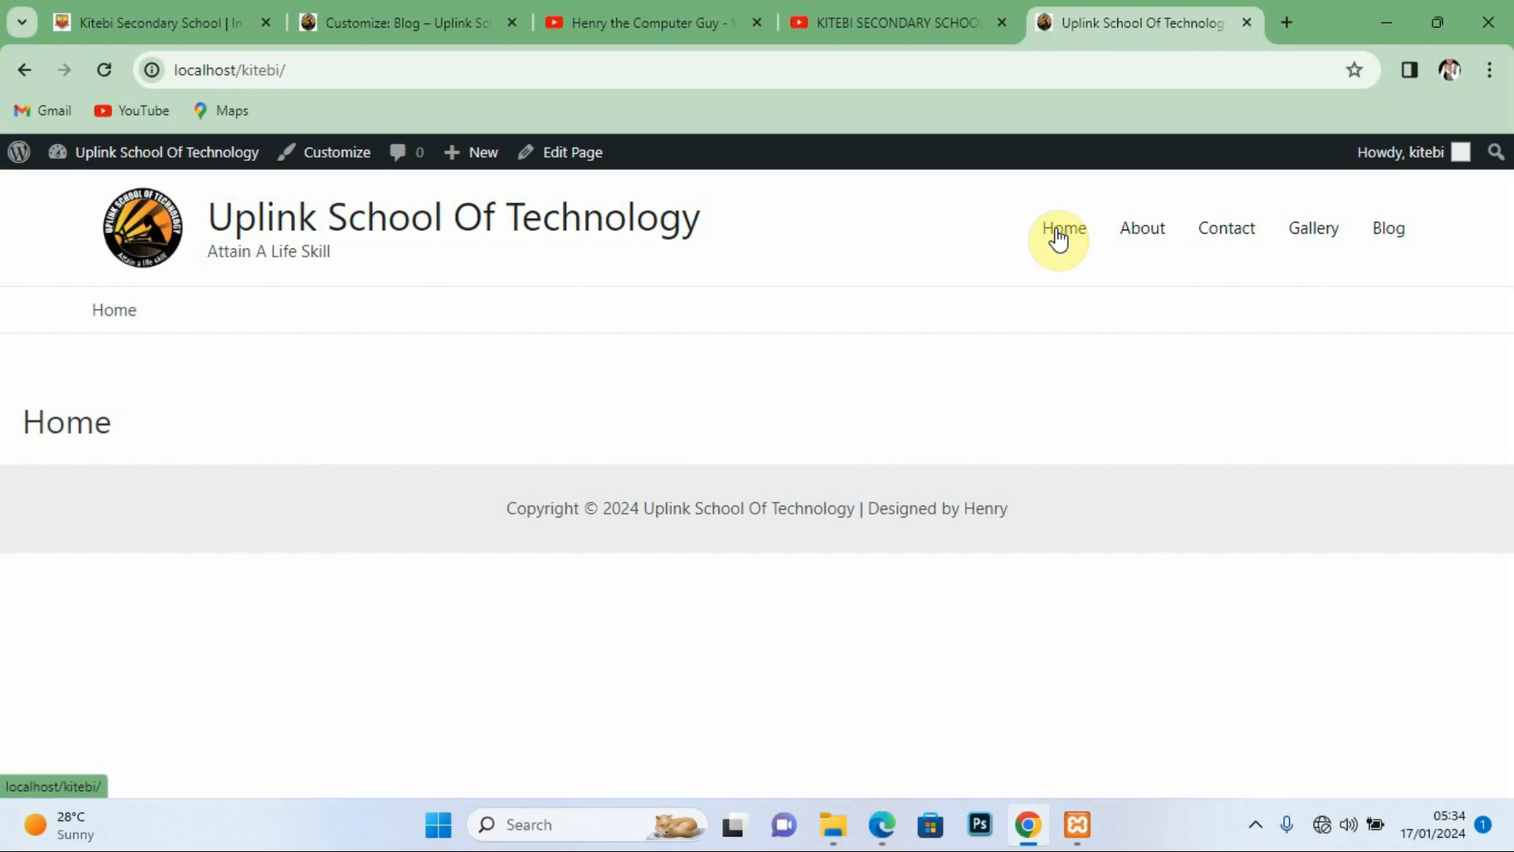
Step: Look over the Kitebi Secondary School reference homepage, then return to the local site's Home page
{"action": "left_click", "coordinate": [155, 22]}
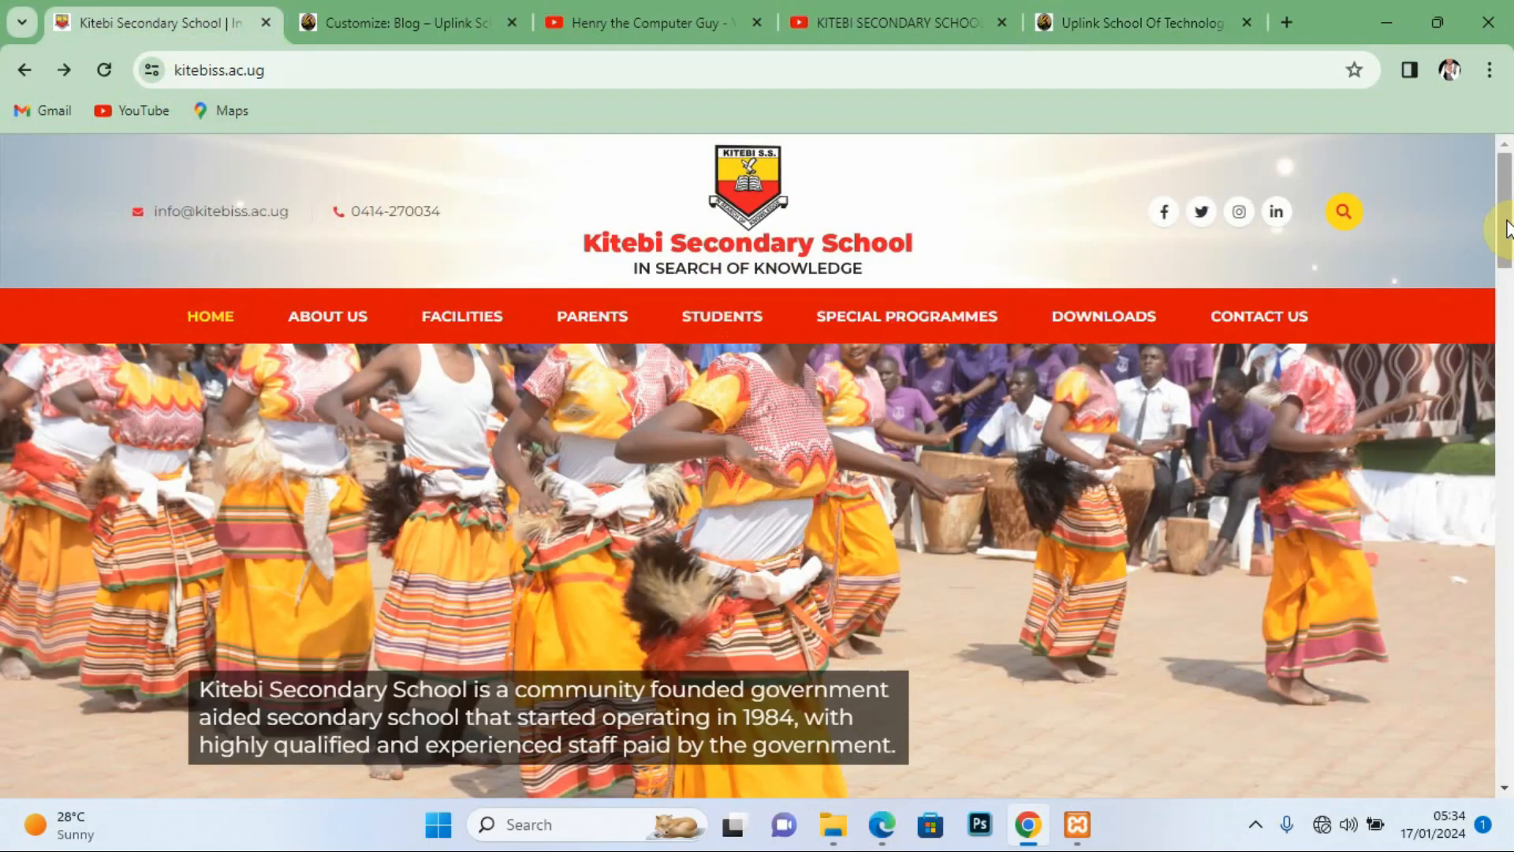
{"action": "left_click_drag", "start_coordinate": [1504, 231], "coordinate": [1493, 154]}
{"action": "left_click", "coordinate": [407, 28]}
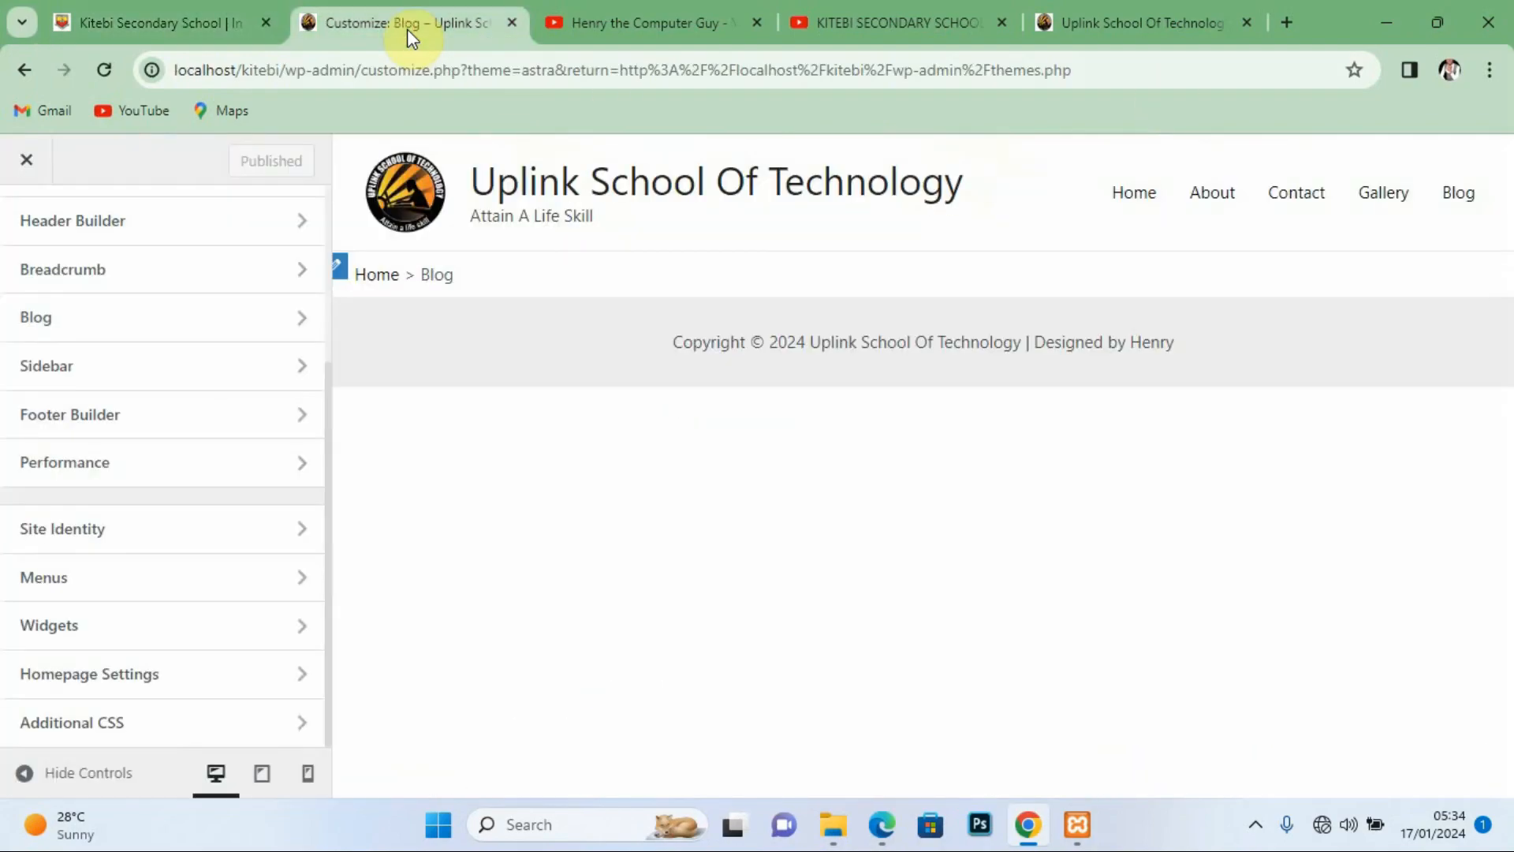
{"action": "left_click", "coordinate": [1121, 19]}
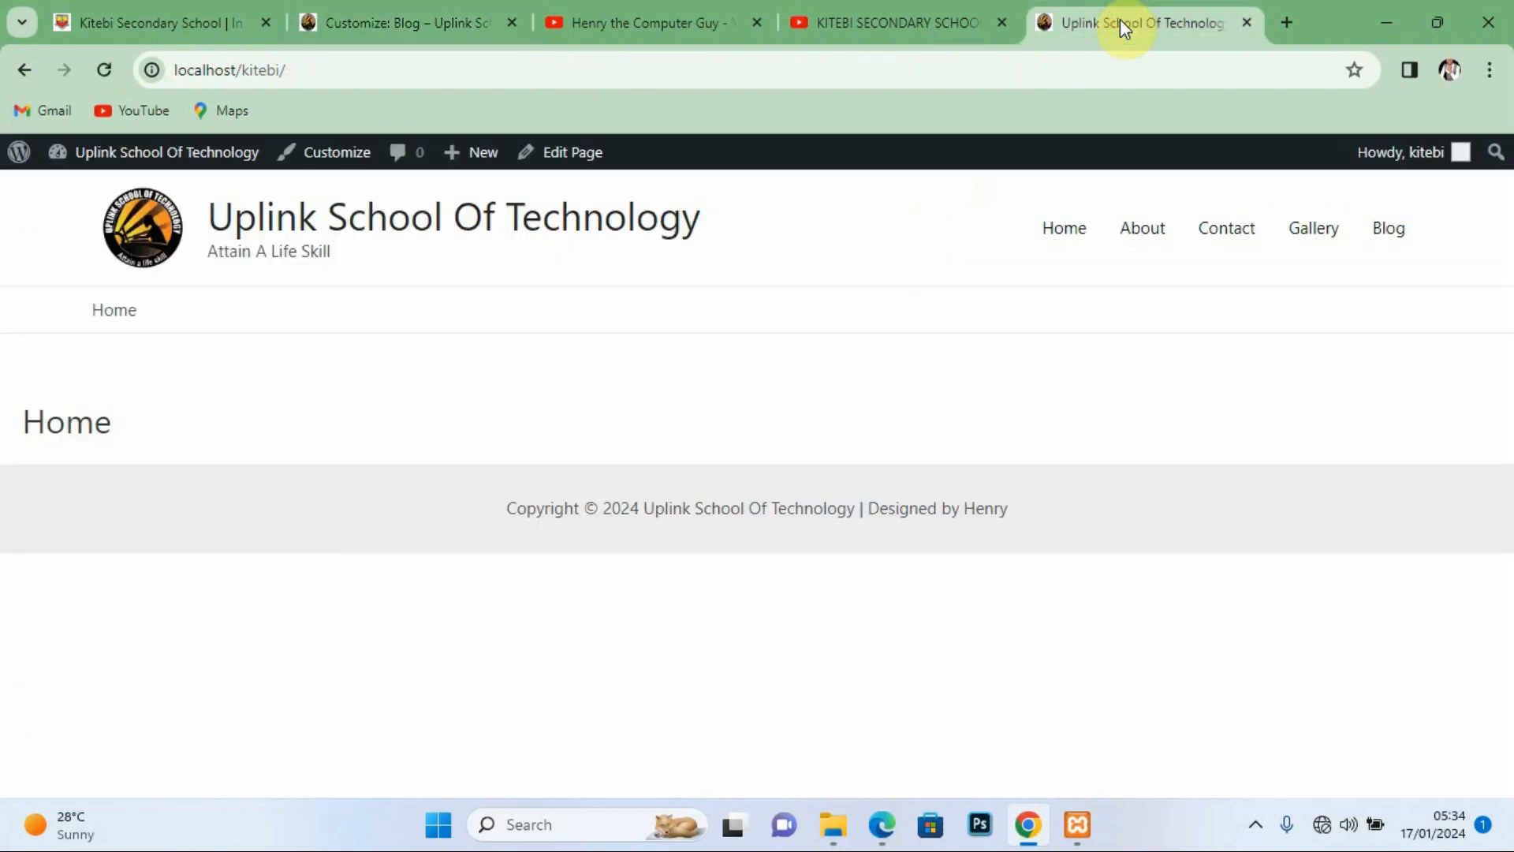